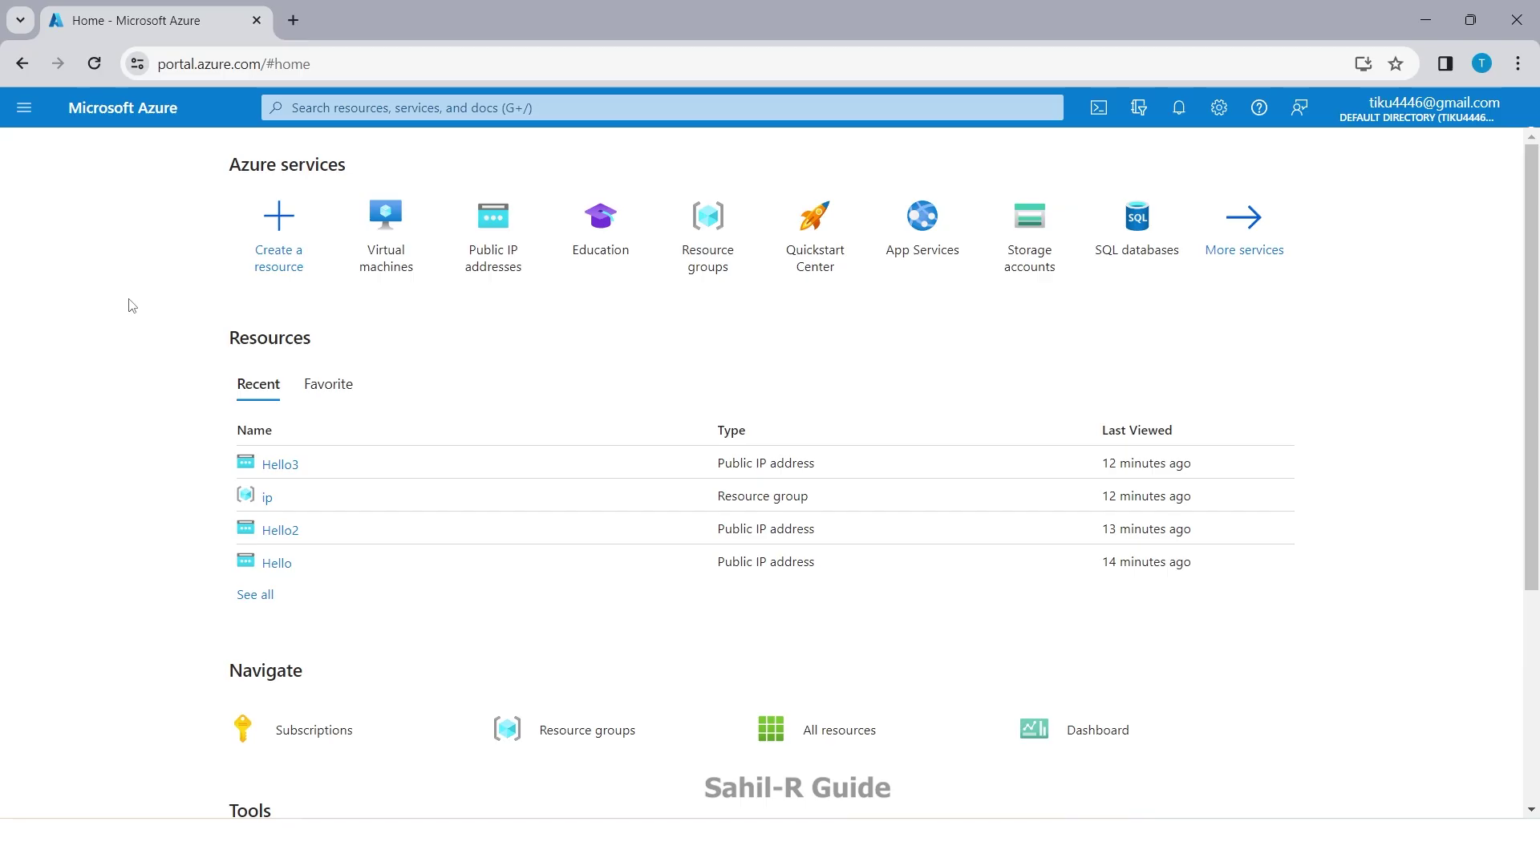
Step: Open the Virtual machines list from the Azure Home page's Azure services tiles
{"action": "left_click", "coordinate": [369, 246]}
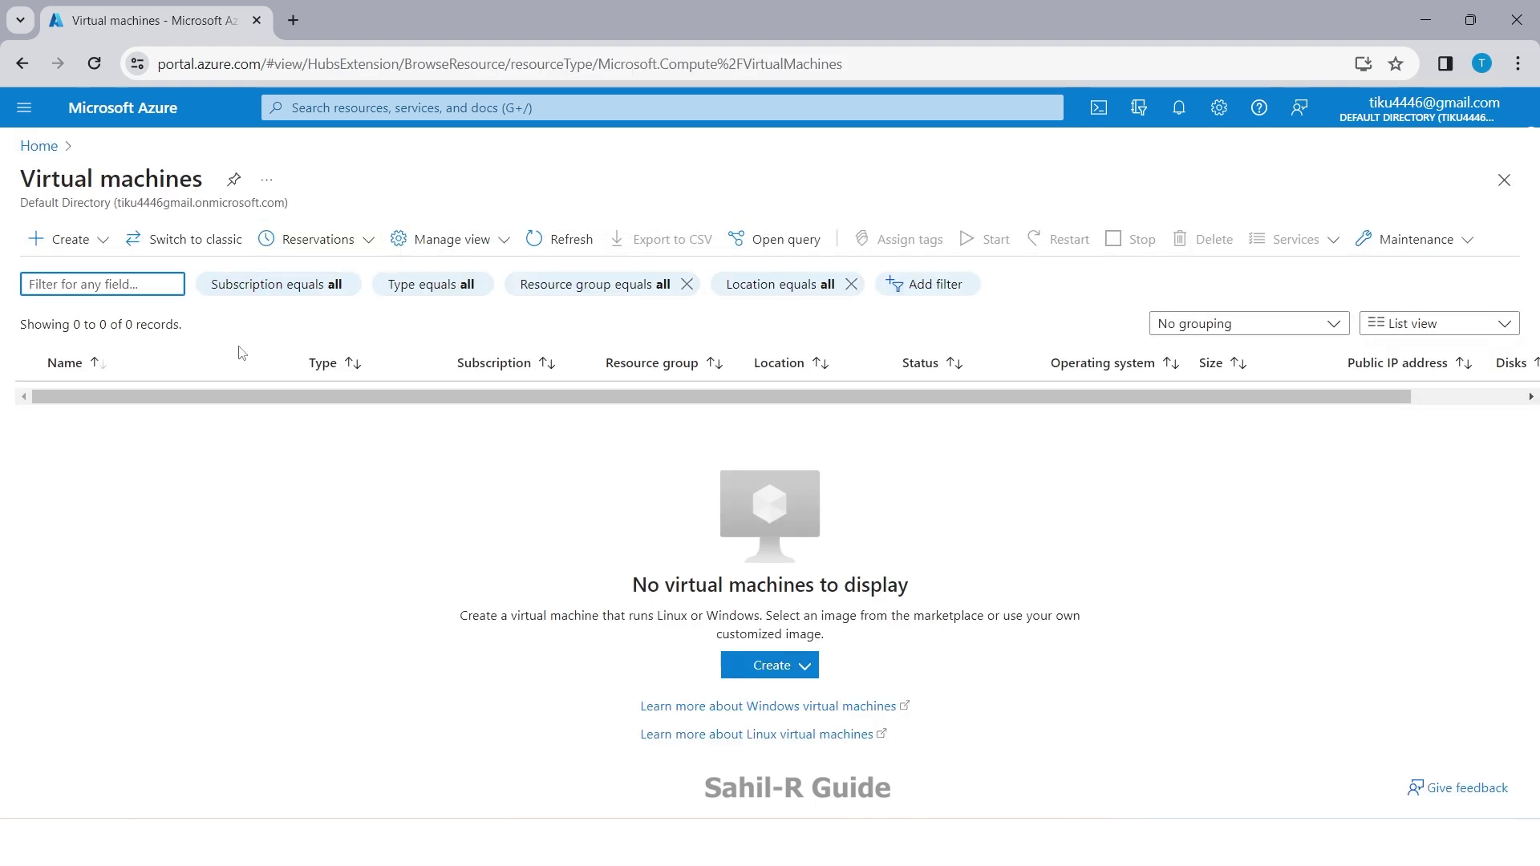
Step: Start a new Azure virtual machine named India with no infrastructure redundancy
{"action": "left_click", "coordinate": [50, 240]}
{"action": "left_click", "coordinate": [69, 276]}
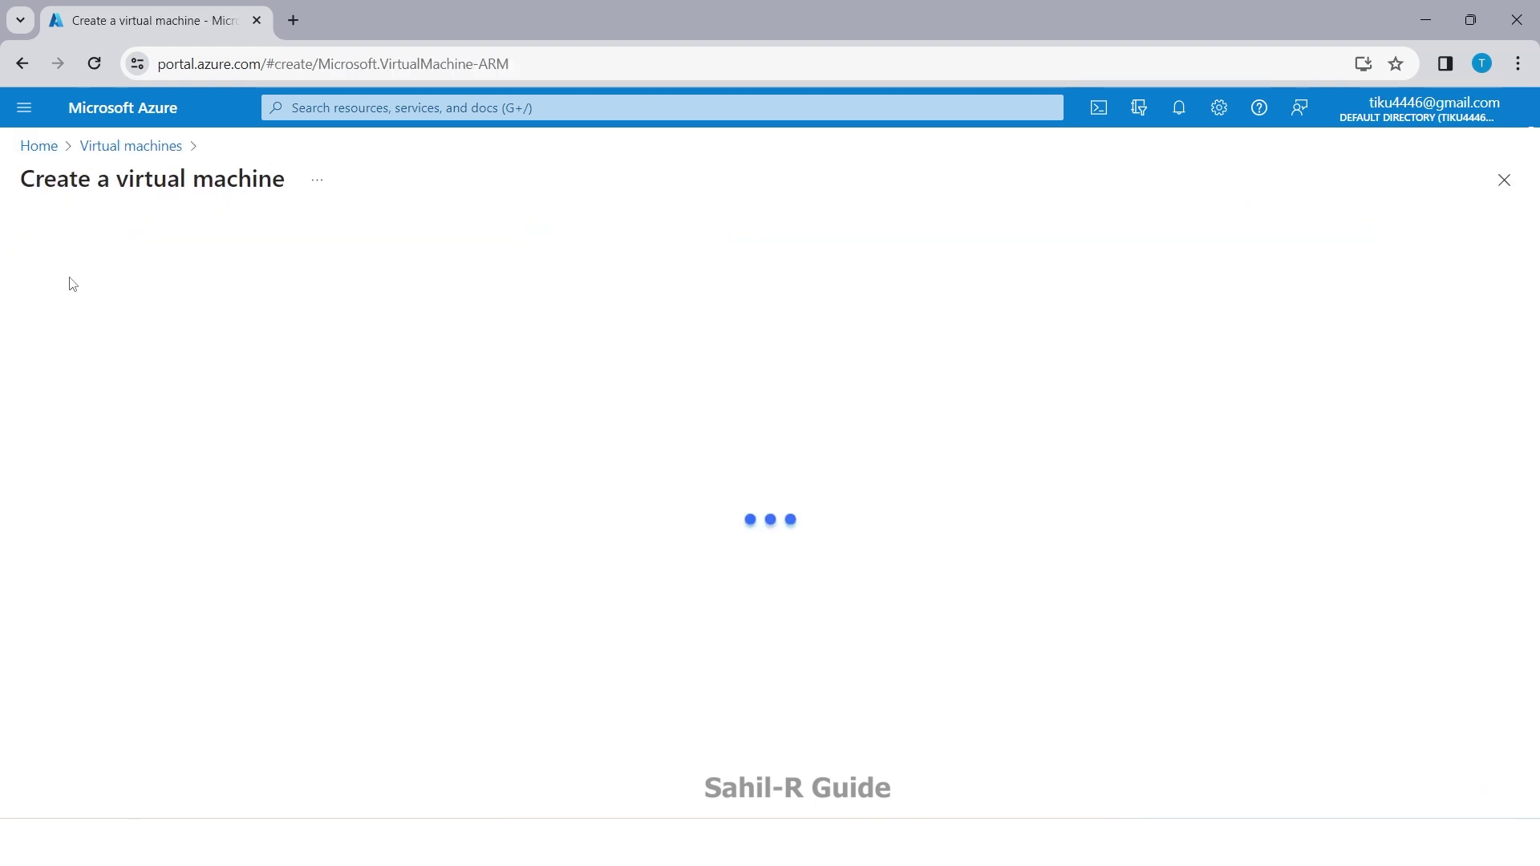
{"action": "left_click", "coordinate": [325, 665]}
{"action": "left_click", "coordinate": [402, 699]}
{"action": "scroll", "coordinate": [244, 651], "scroll_direction": "down", "scroll_amount": 4}
{"action": "left_click", "coordinate": [366, 448]}
{"action": "left_click", "coordinate": [329, 475]}
Step: Fill in the administrator username, password and password confirmation
{"action": "scroll", "coordinate": [325, 486], "scroll_direction": "down", "scroll_amount": 3}
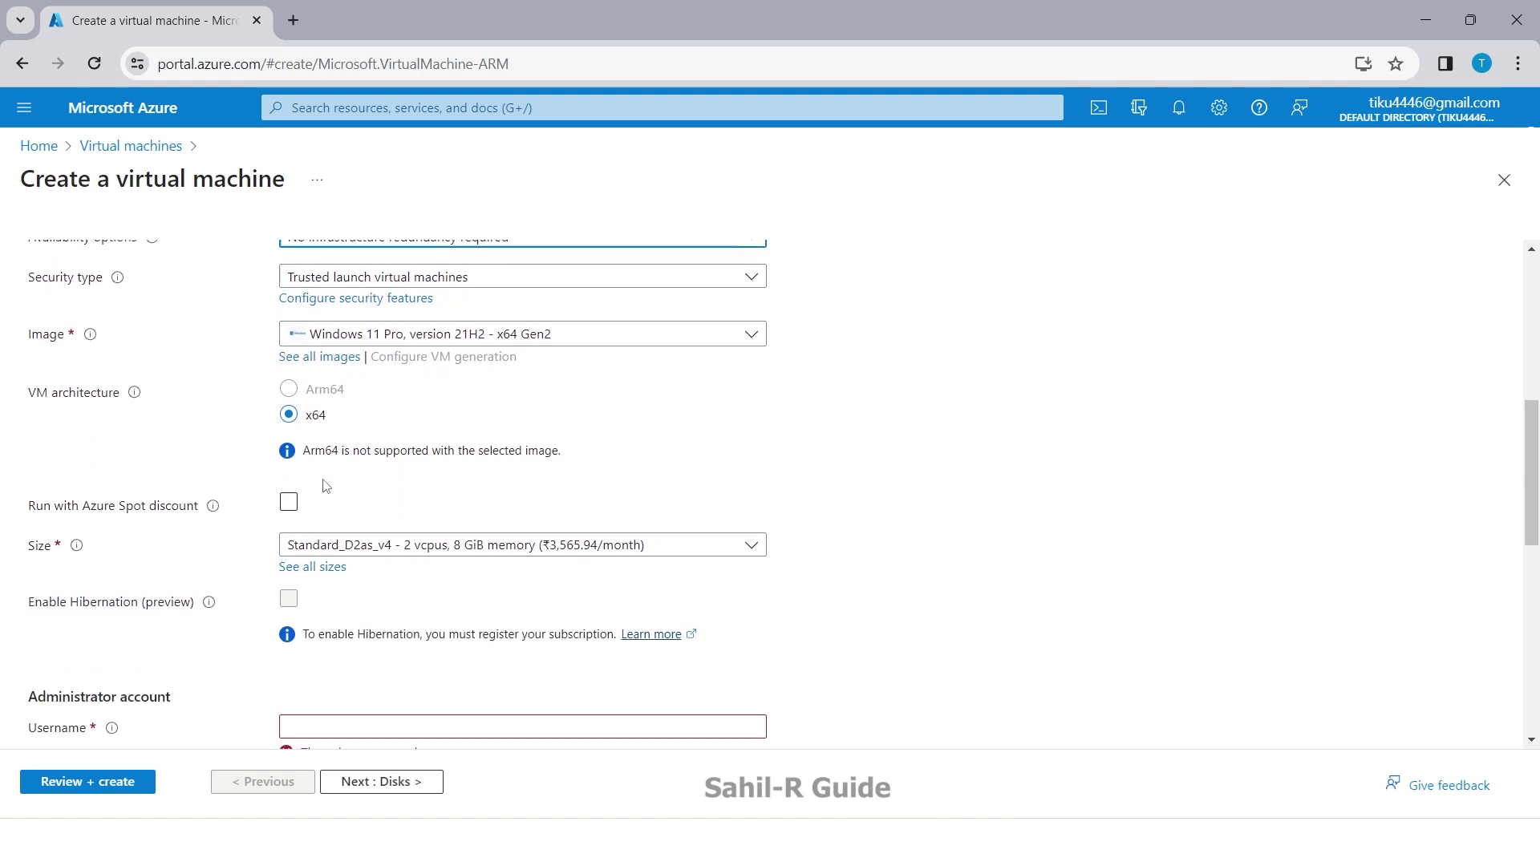
{"action": "scroll", "coordinate": [326, 486], "scroll_direction": "down", "scroll_amount": 1}
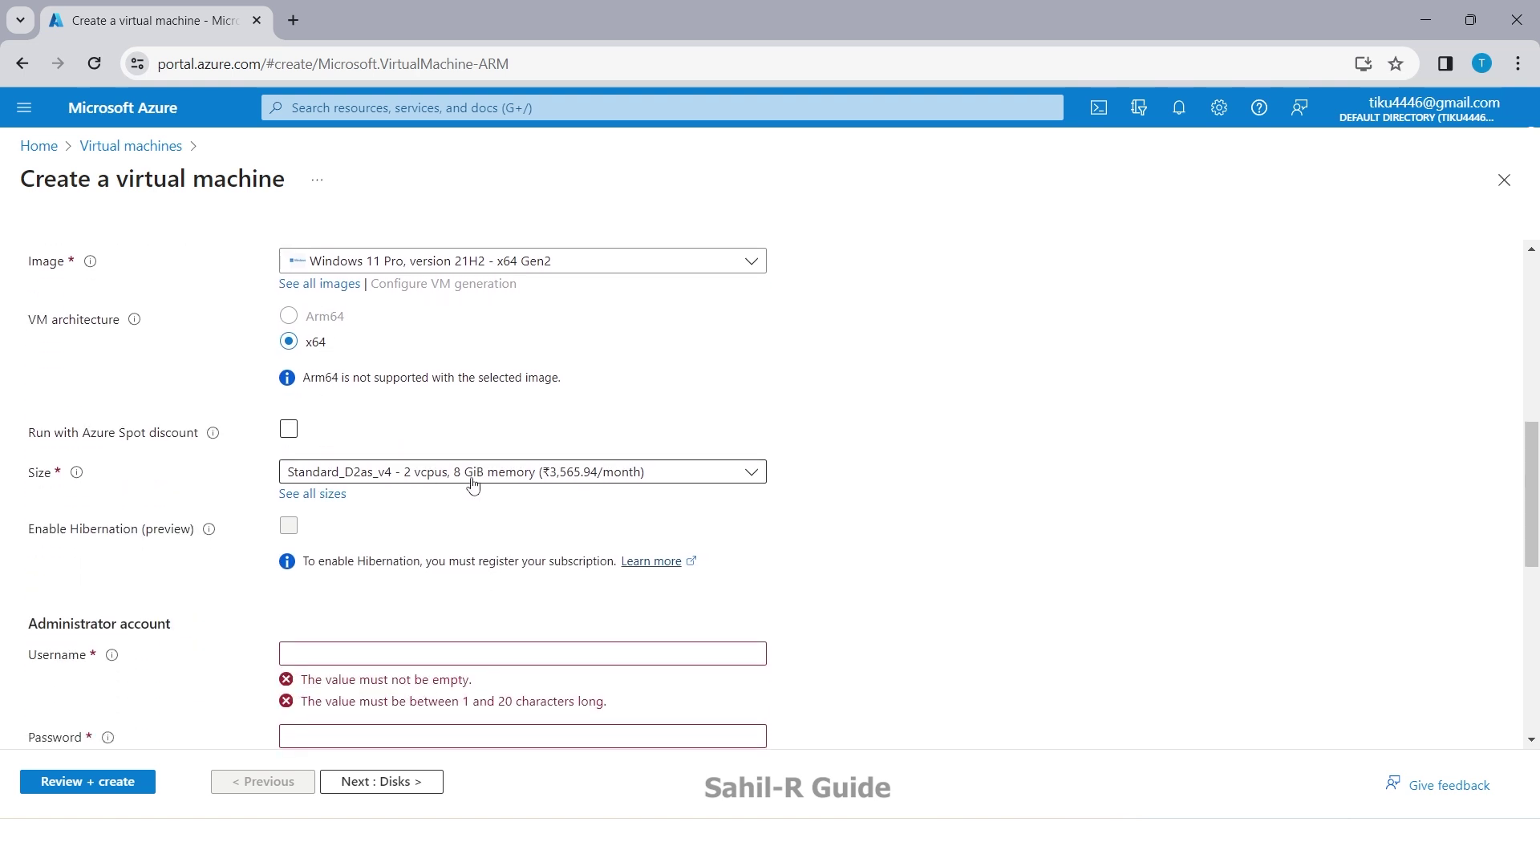
{"action": "scroll", "coordinate": [474, 486], "scroll_direction": "down", "scroll_amount": 3}
{"action": "left_click", "coordinate": [329, 381]}
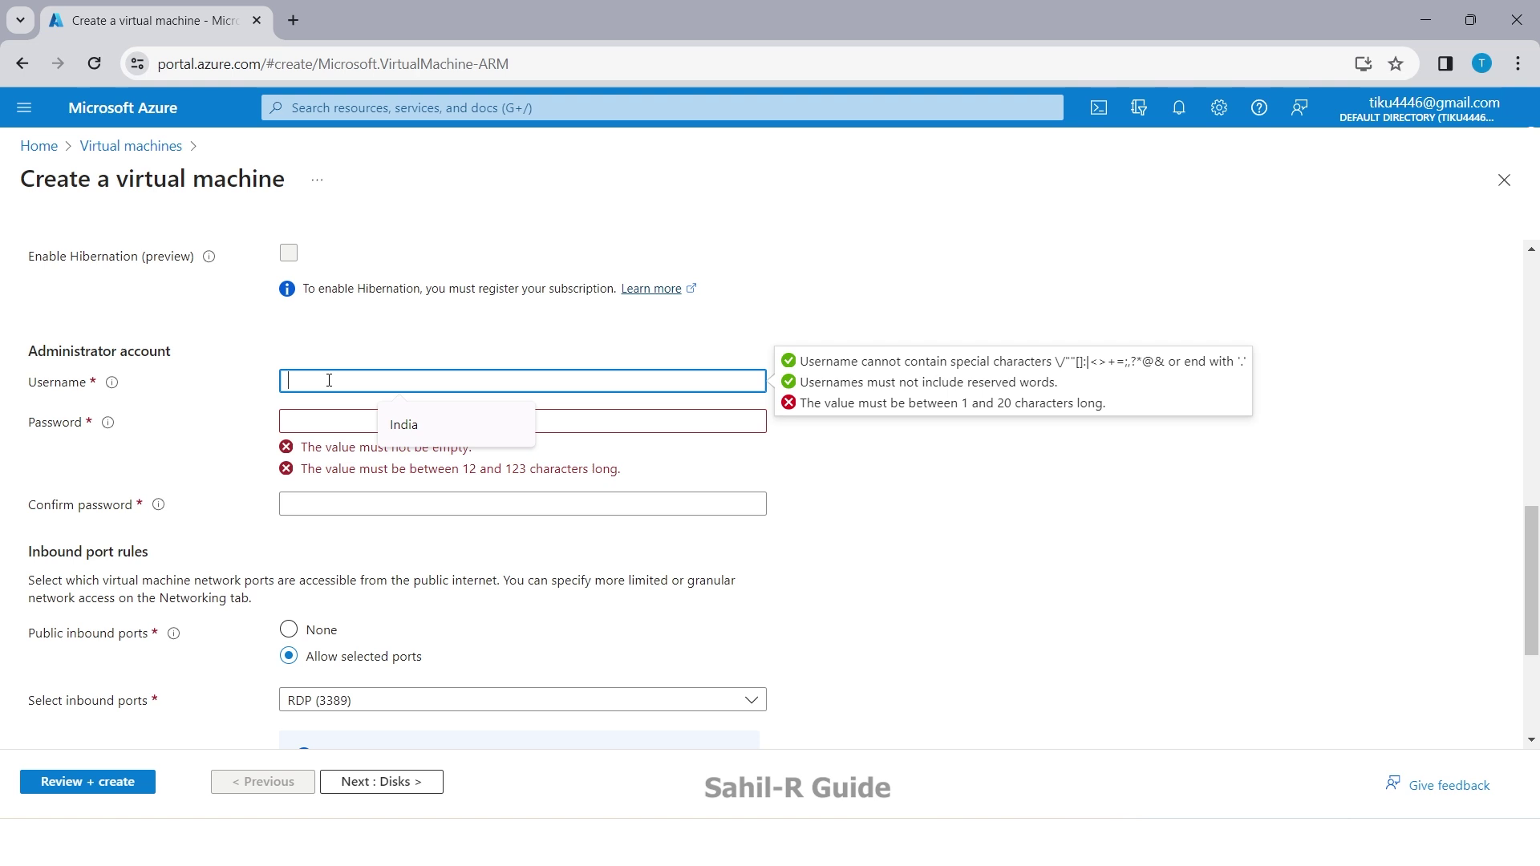
{"action": "left_click", "coordinate": [338, 420]}
{"action": "left_click", "coordinate": [338, 420]}
{"action": "key", "text": "ctrl+v"}
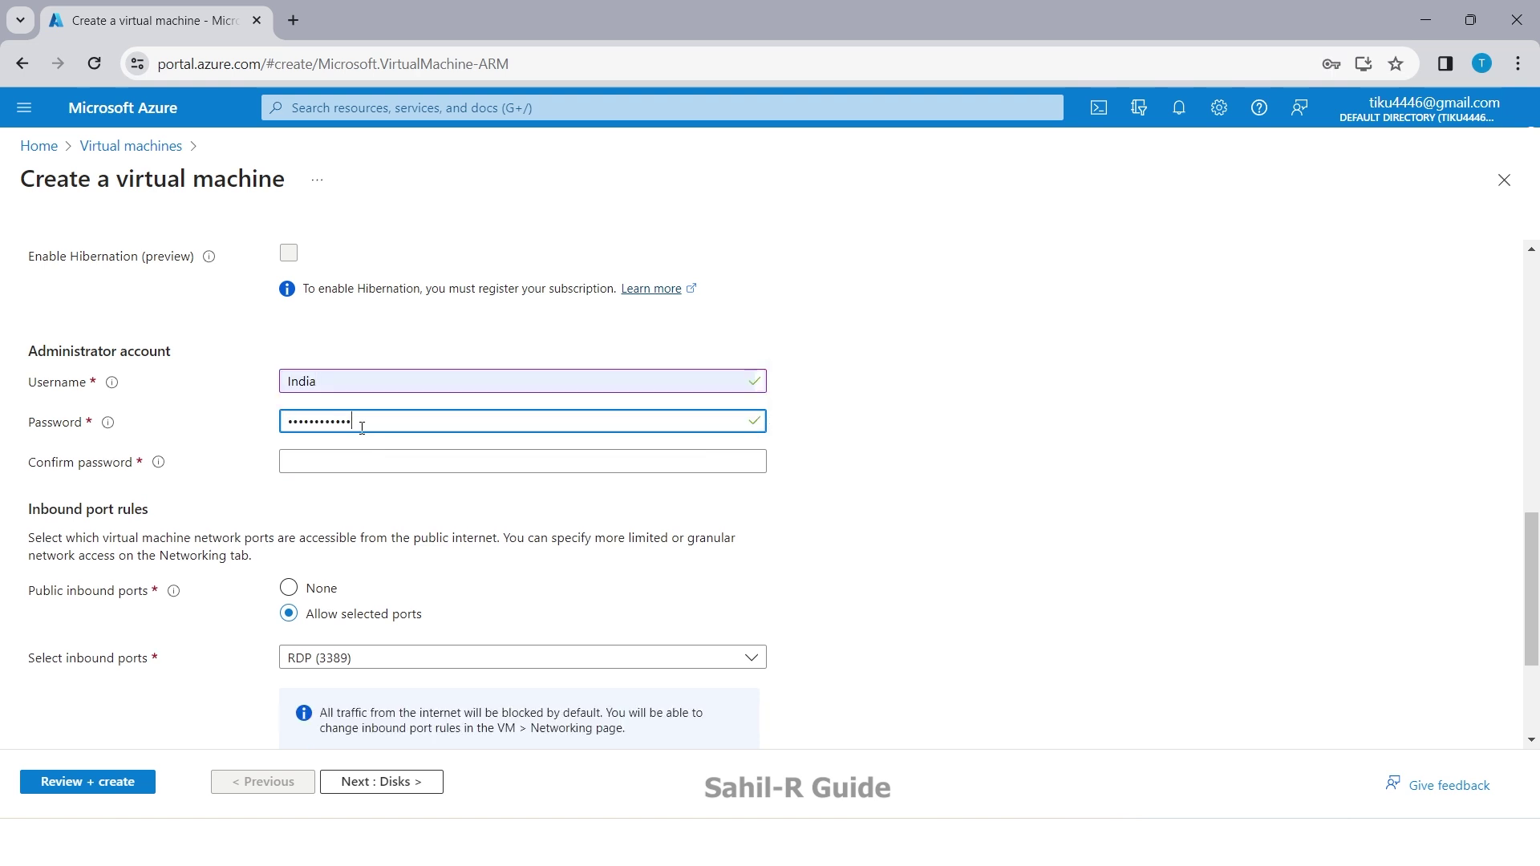
{"action": "left_click", "coordinate": [343, 461]}
{"action": "key", "text": "ctrl+v"}
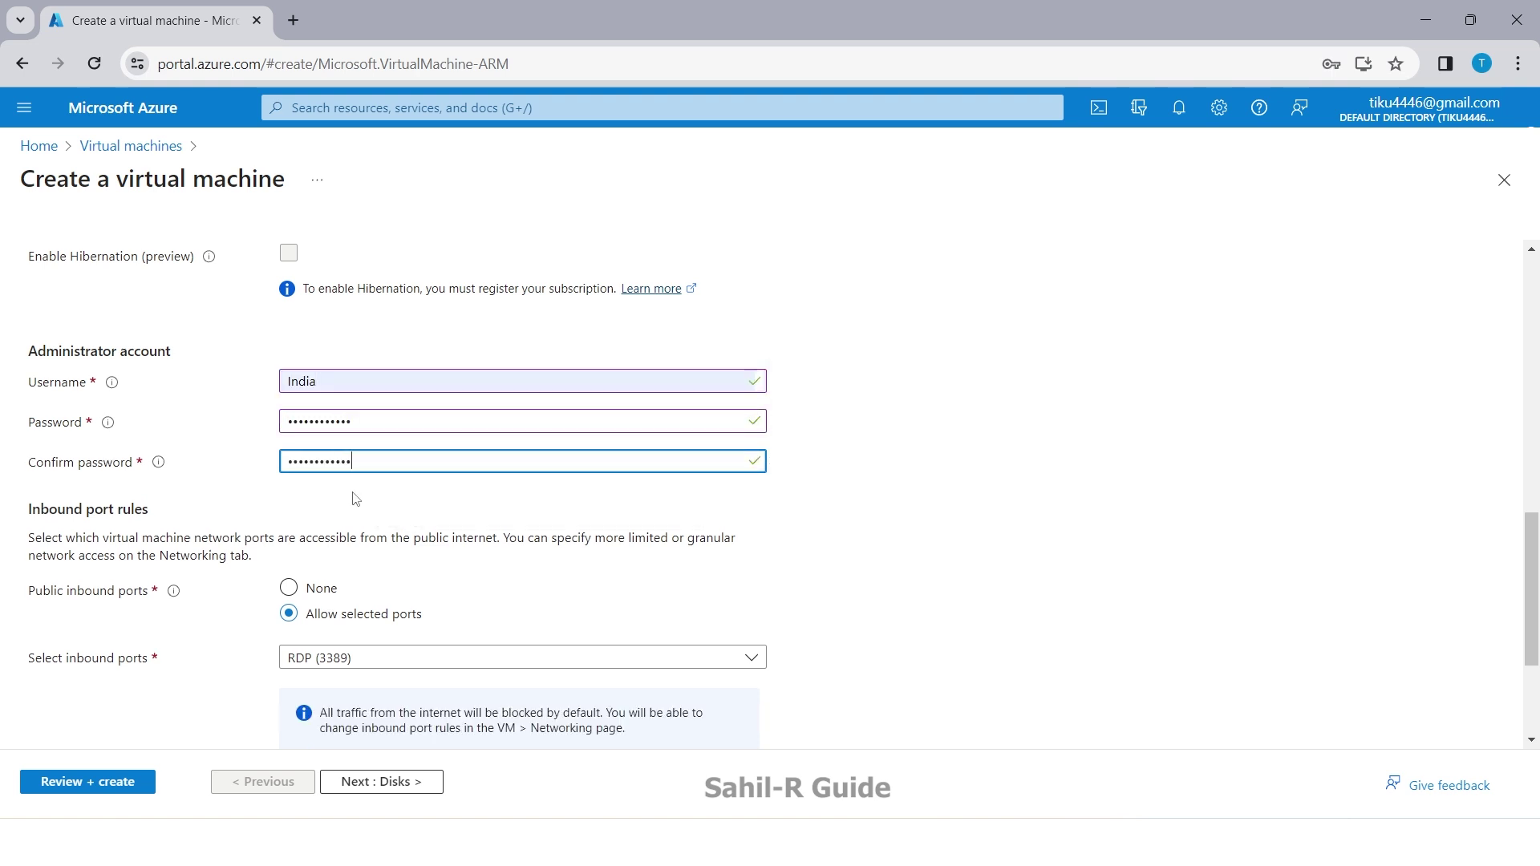
Step: Set the OS disk type to Standard HDD
{"action": "left_click", "coordinate": [385, 782]}
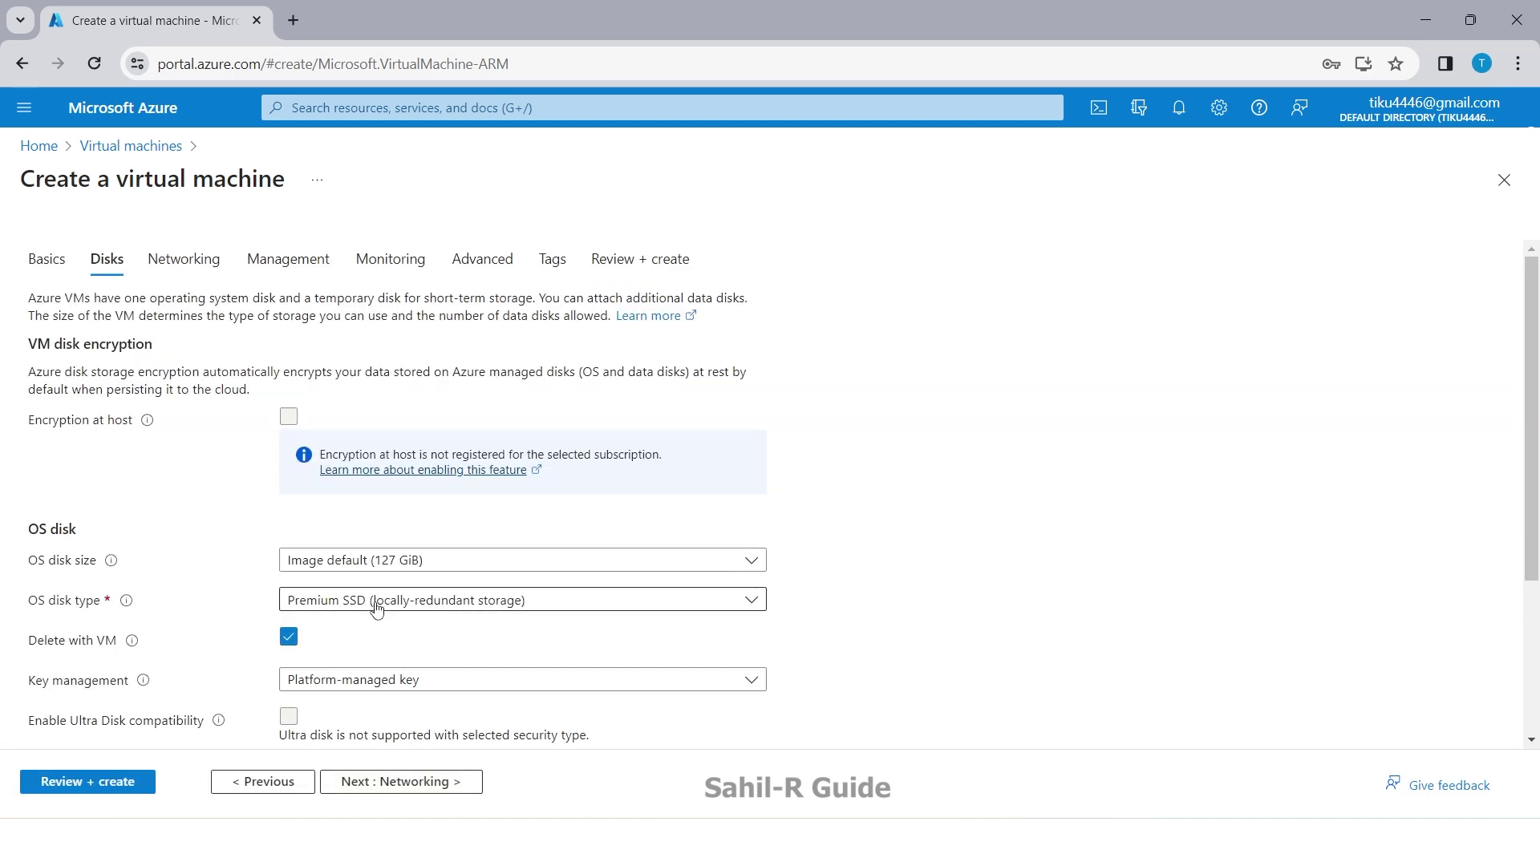
{"action": "left_click", "coordinate": [400, 610]}
{"action": "left_click", "coordinate": [401, 373]}
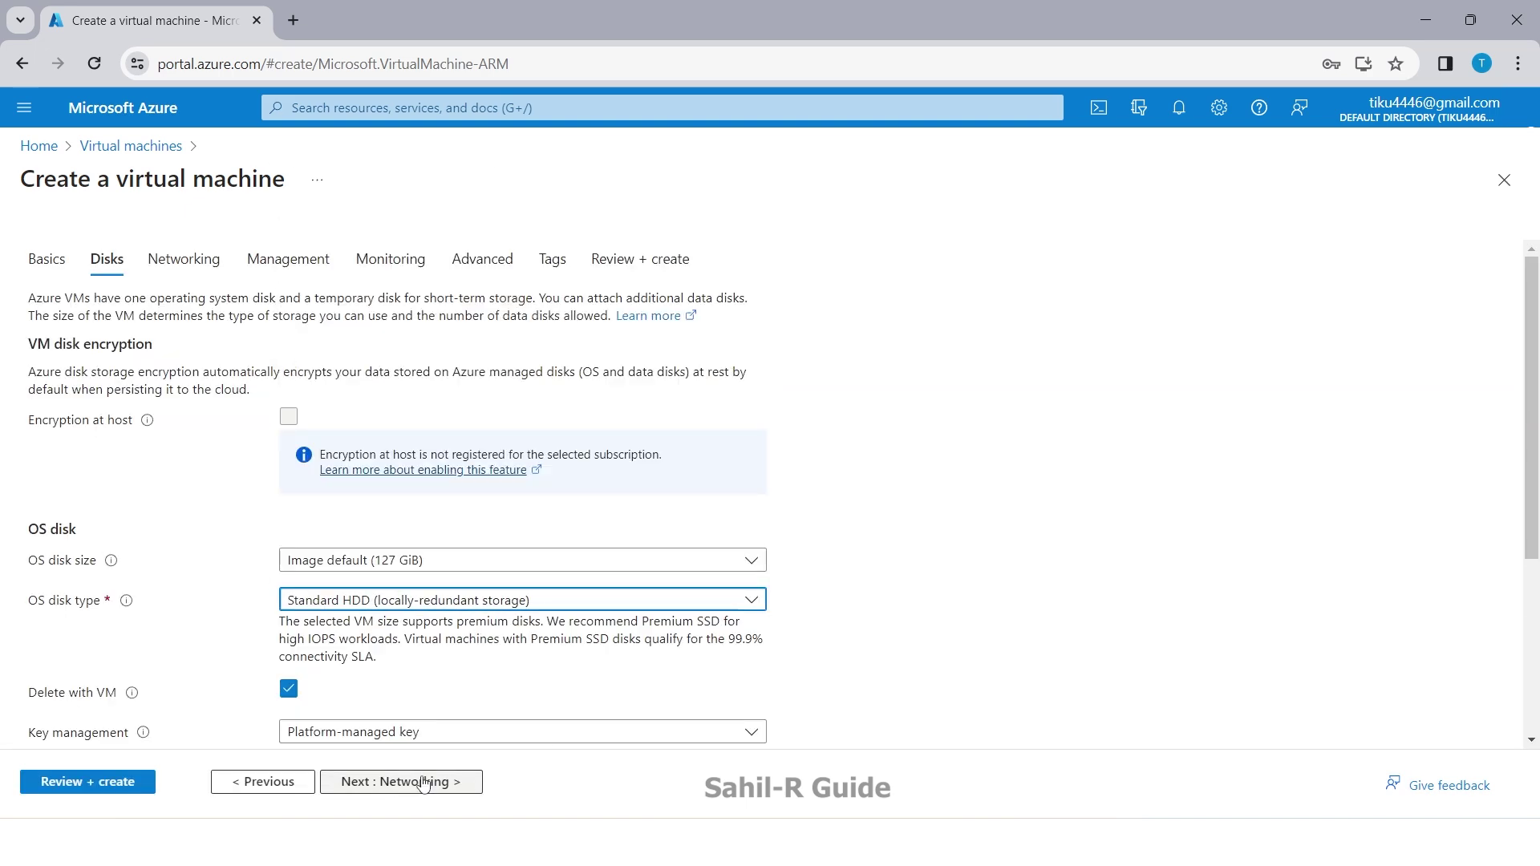
Step: Advance through the remaining tabs to Review + create and create the VM
{"action": "left_click", "coordinate": [420, 785]}
{"action": "left_click", "coordinate": [421, 785]}
{"action": "left_click", "coordinate": [421, 784]}
{"action": "left_click", "coordinate": [420, 785]}
{"action": "left_click", "coordinate": [421, 785]}
{"action": "left_click", "coordinate": [420, 785]}
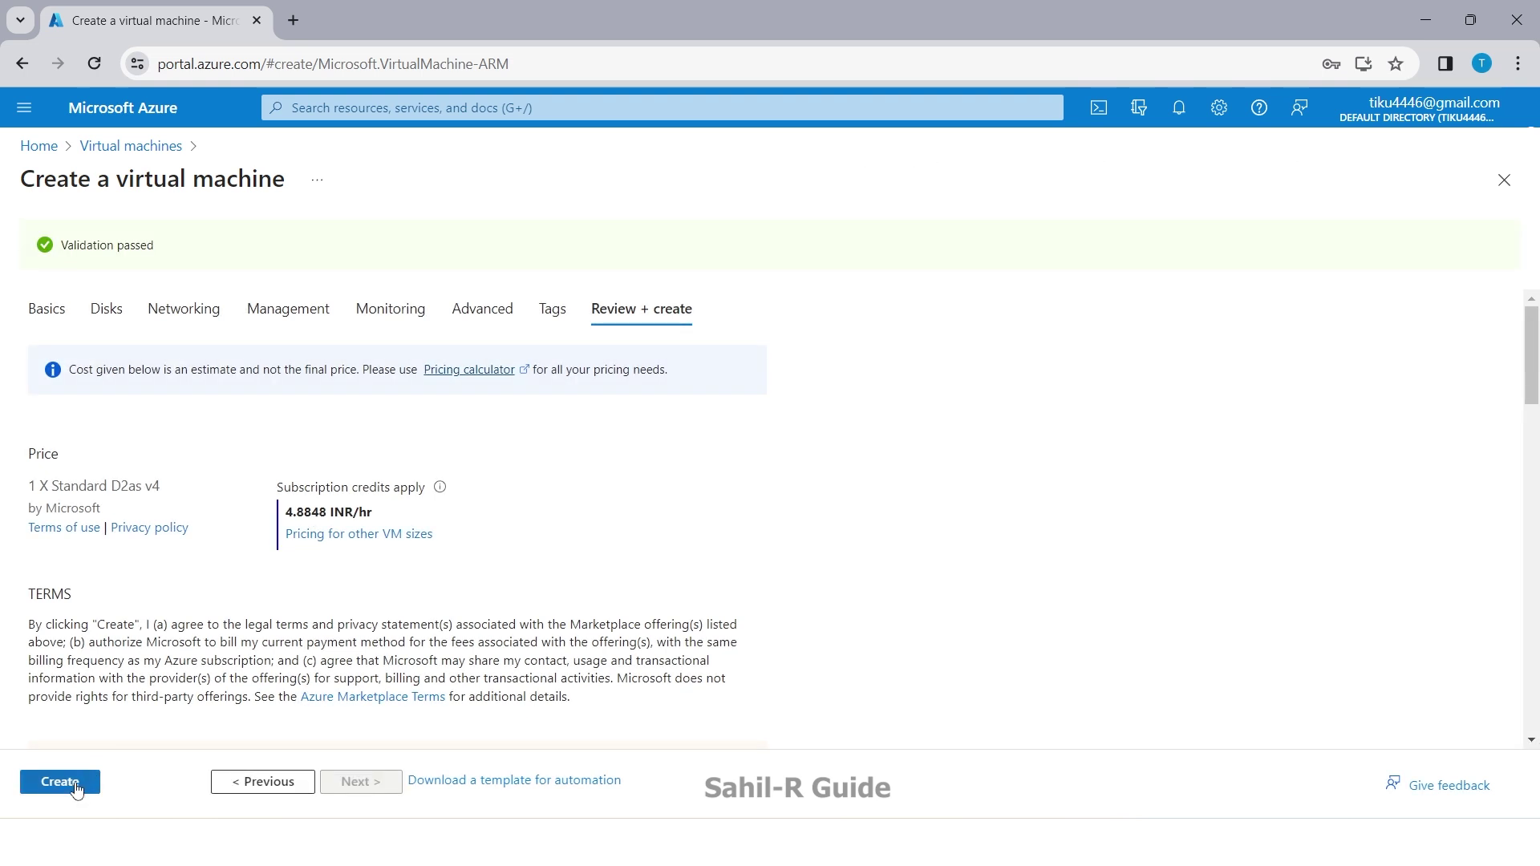
{"action": "left_click", "coordinate": [76, 784]}
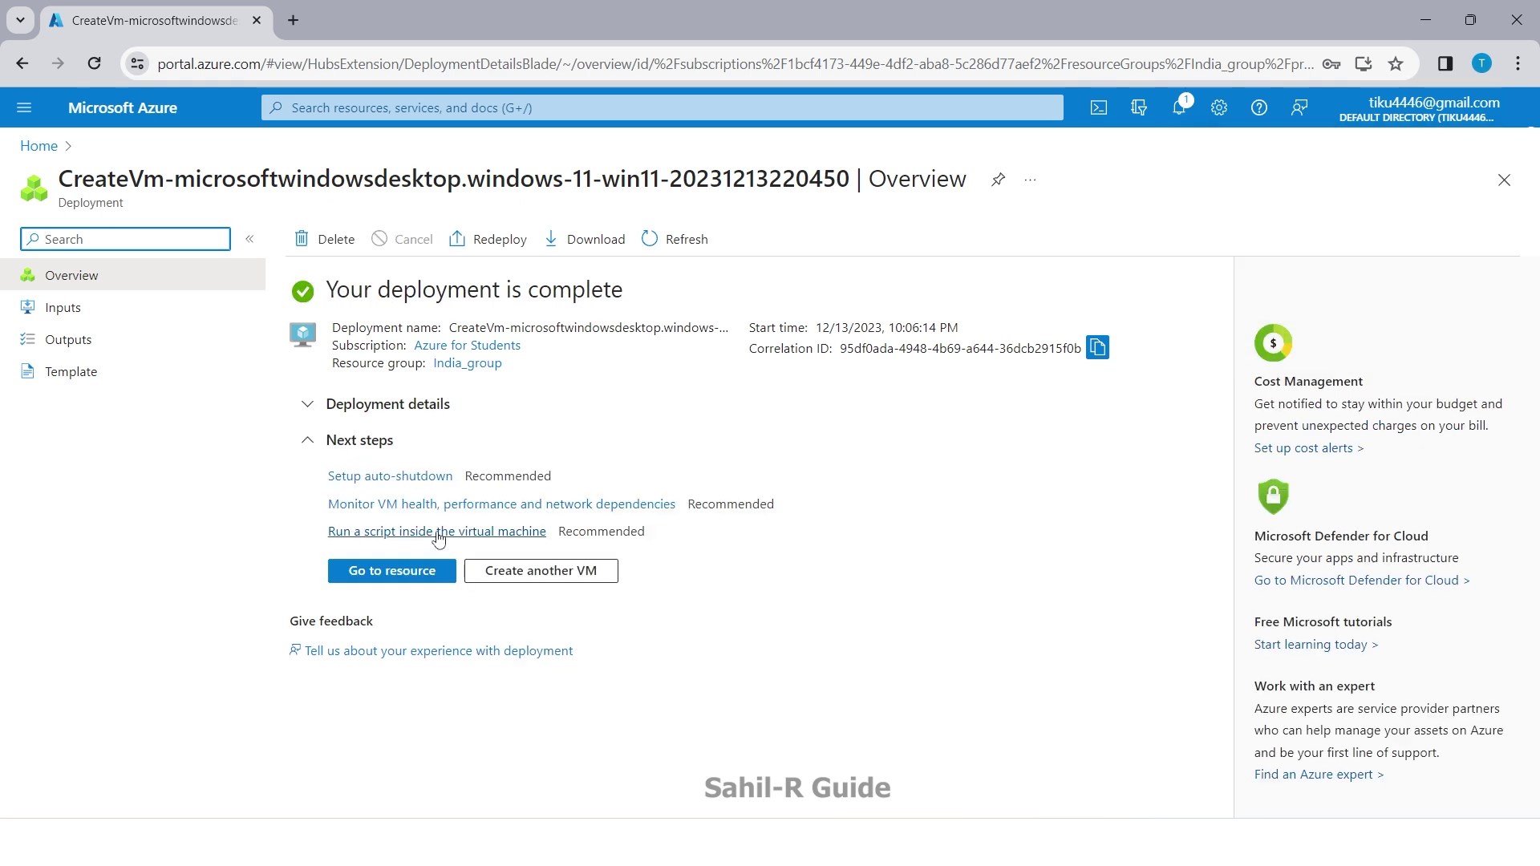
Step: Open the India VM, confirm it runs in Central India as Standard_D2as_v4, then return Home
{"action": "left_click", "coordinate": [382, 578]}
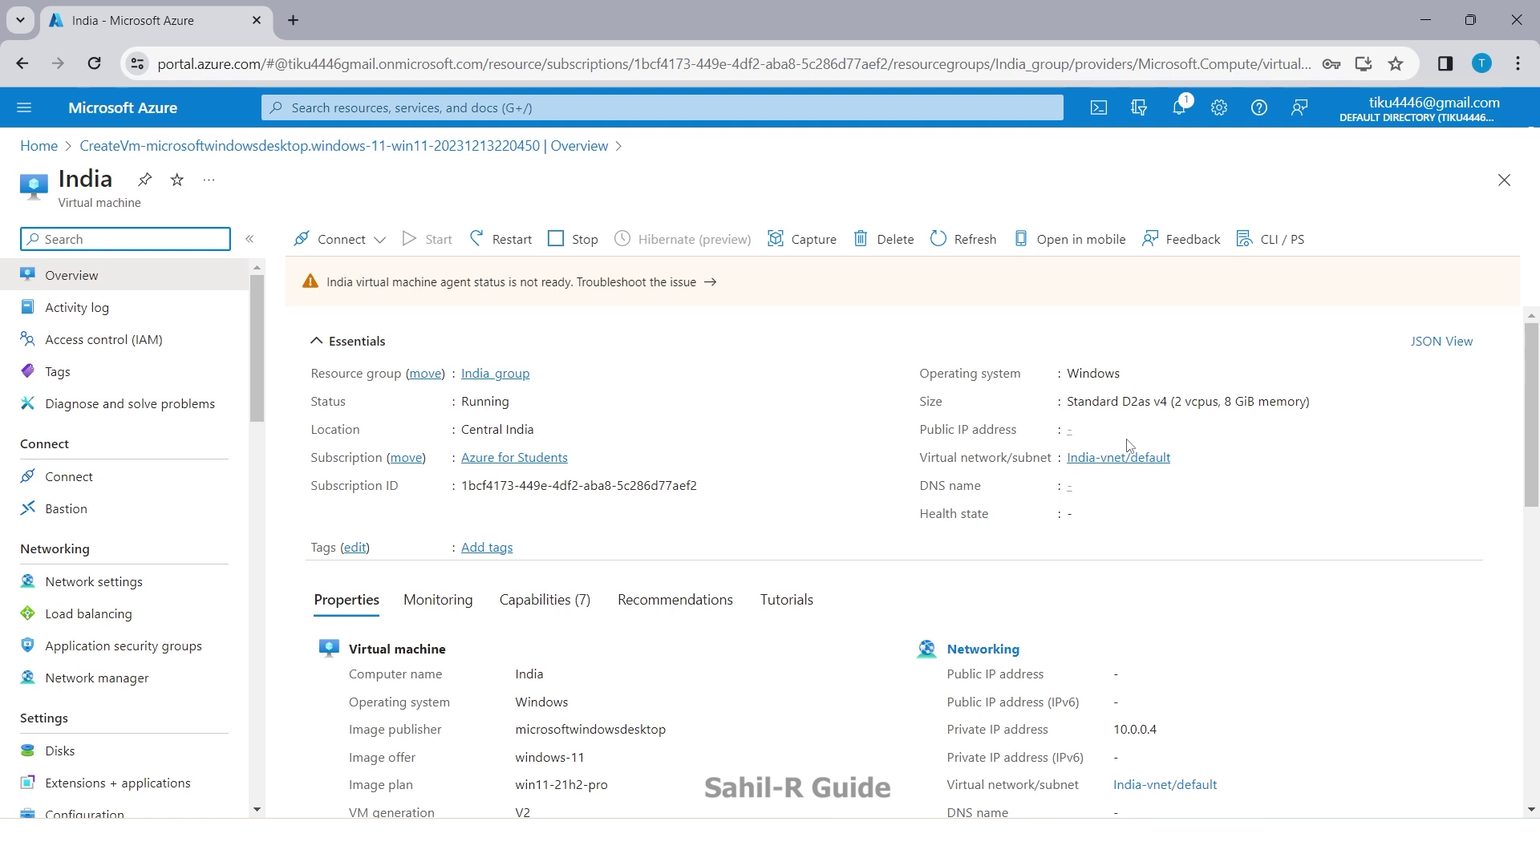
{"action": "left_click", "coordinate": [38, 146]}
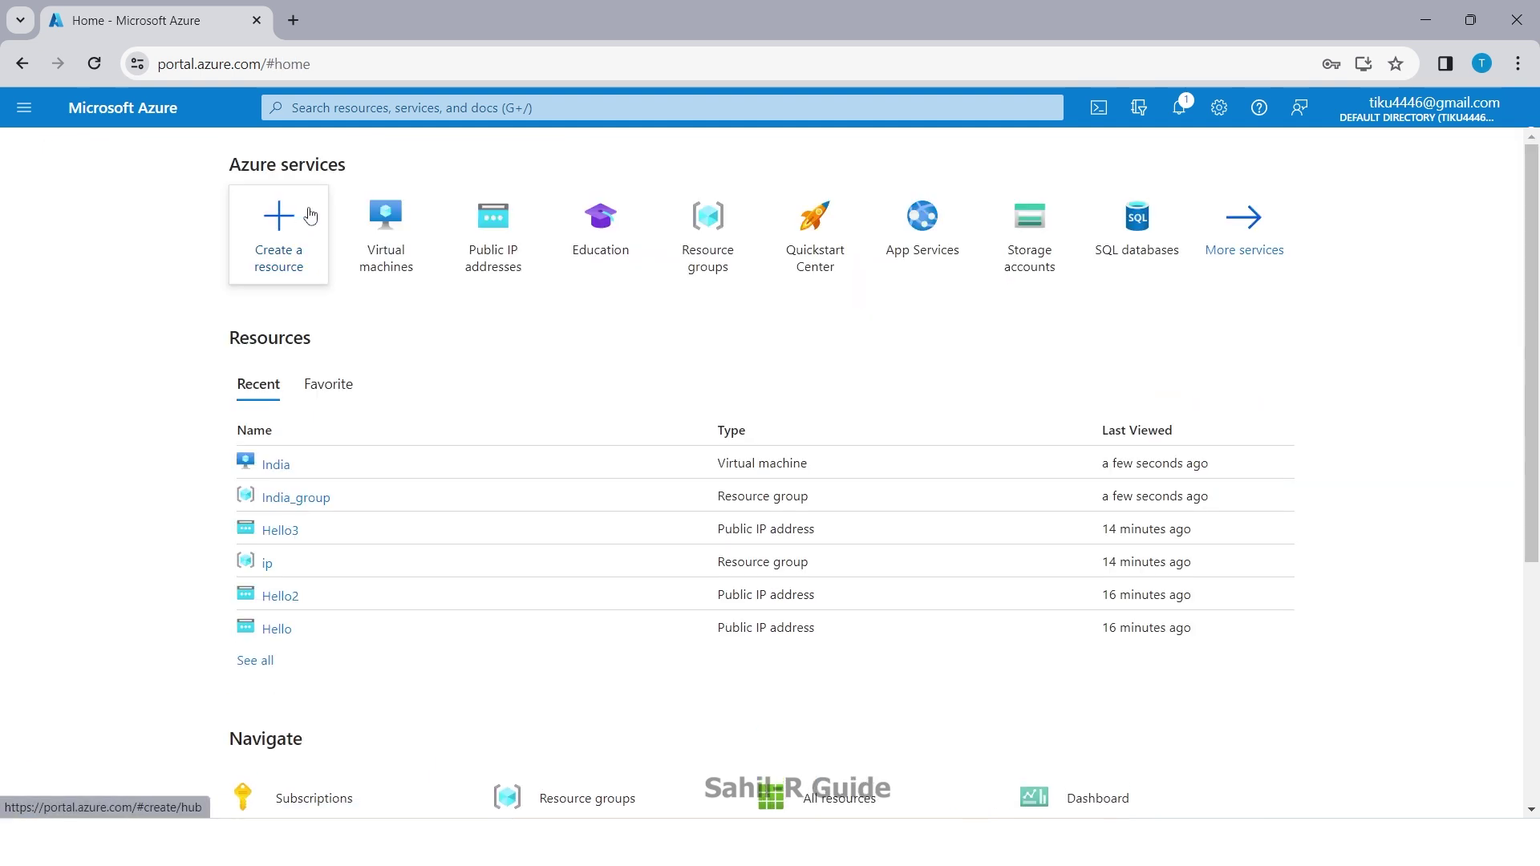
{"action": "left_click", "coordinate": [384, 250]}
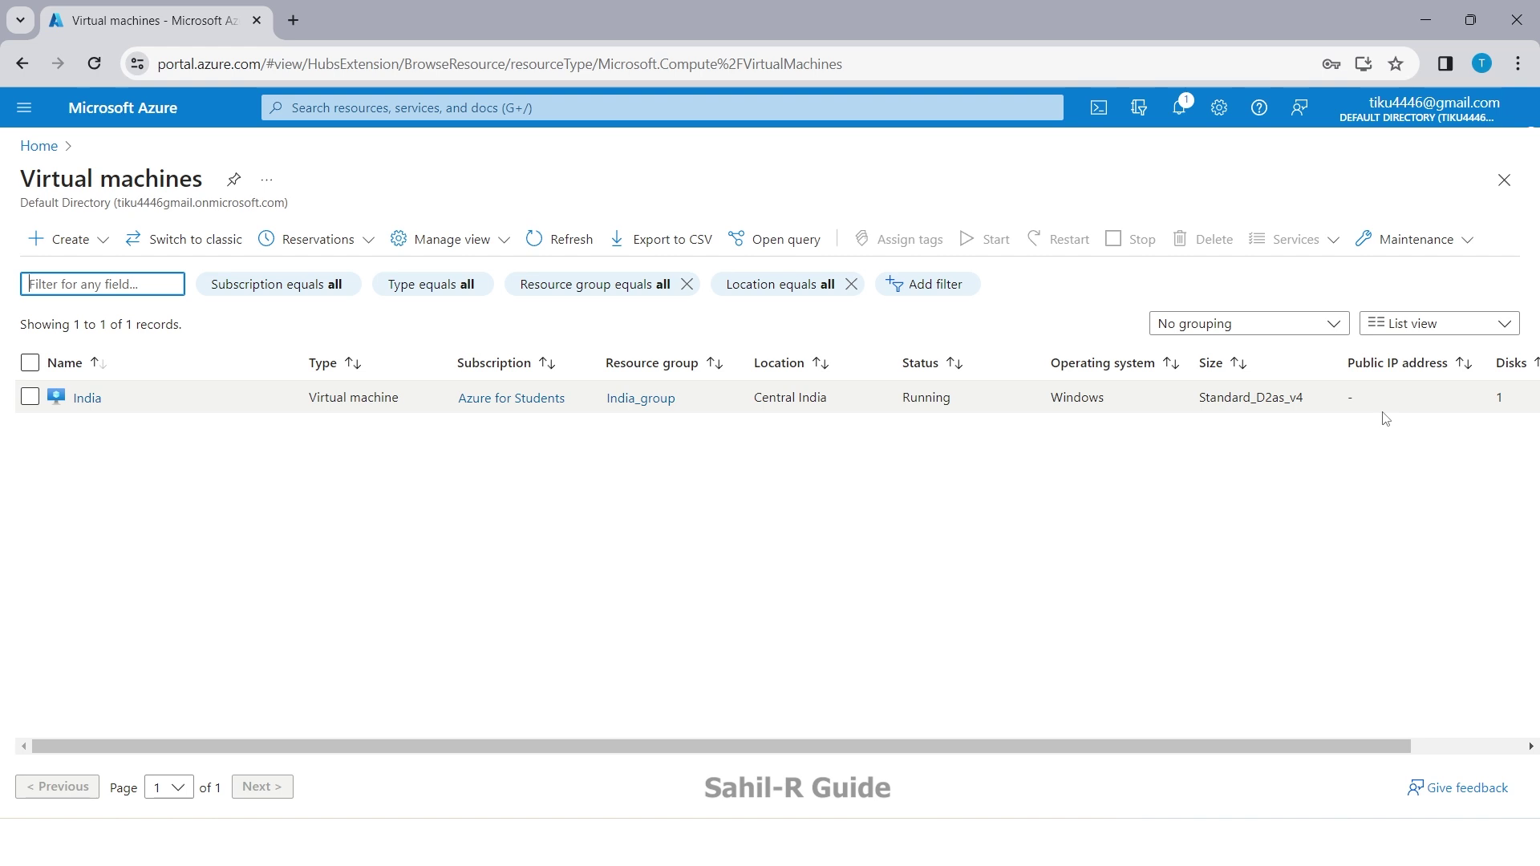
{"action": "left_click", "coordinate": [38, 146]}
Step: Search the portal for 'pu' and open Public IP addresses
{"action": "left_click", "coordinate": [339, 113]}
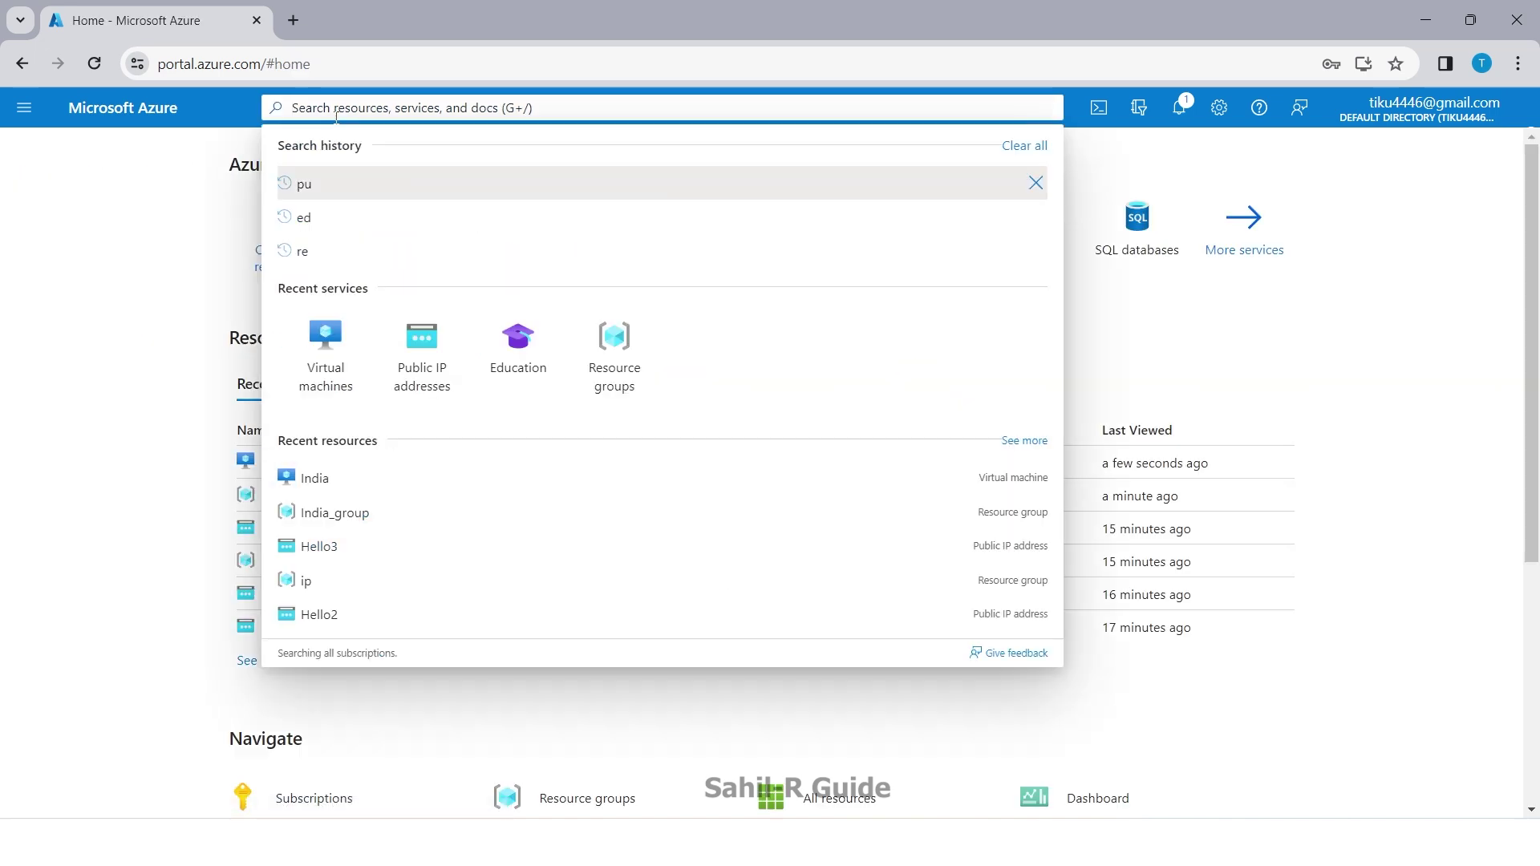
{"action": "type", "text": "pu"}
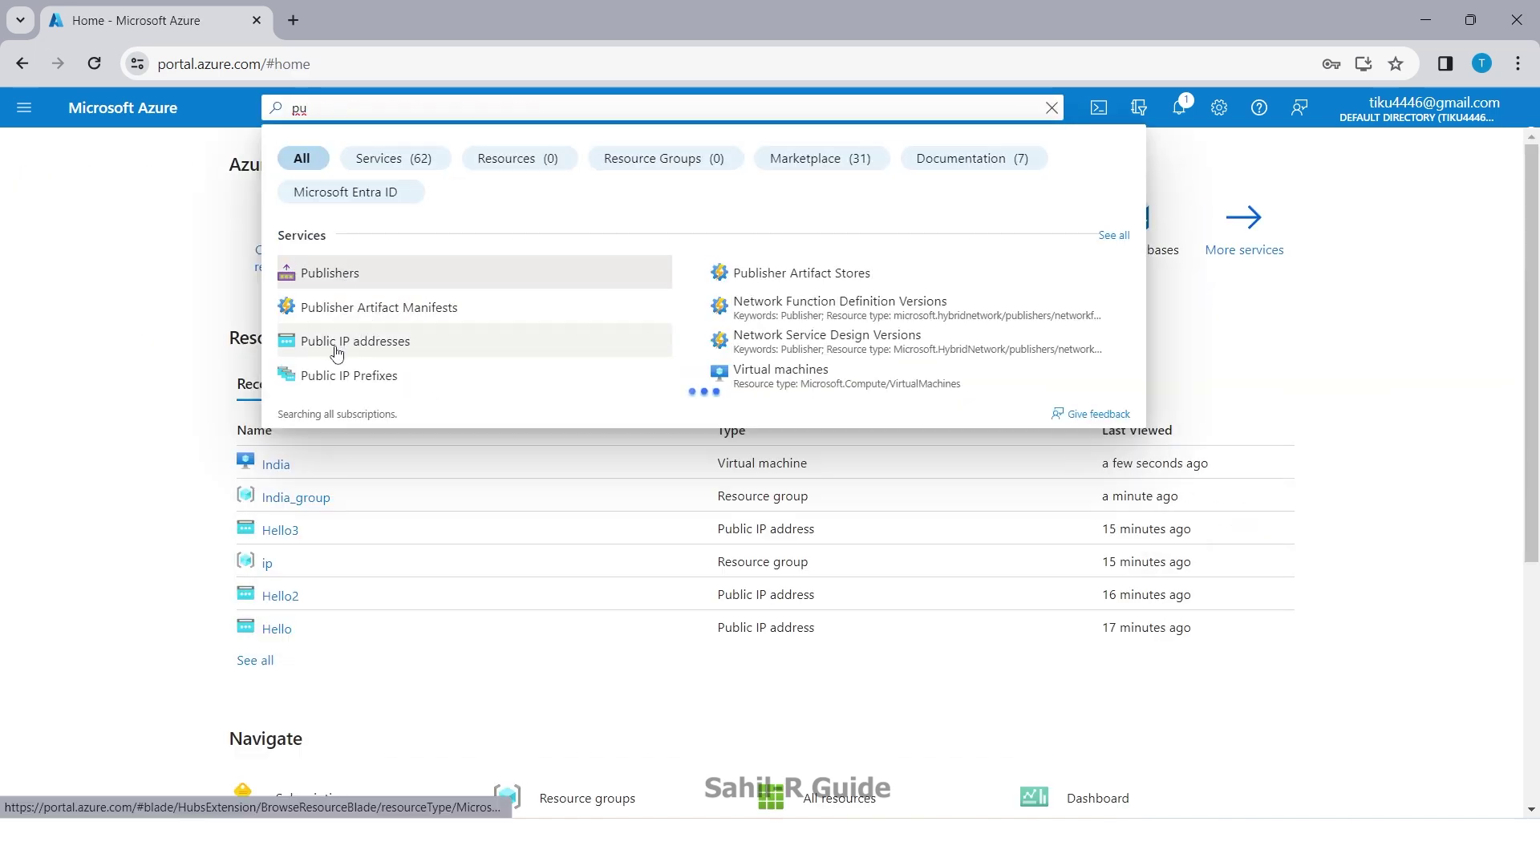
{"action": "left_click", "coordinate": [337, 341]}
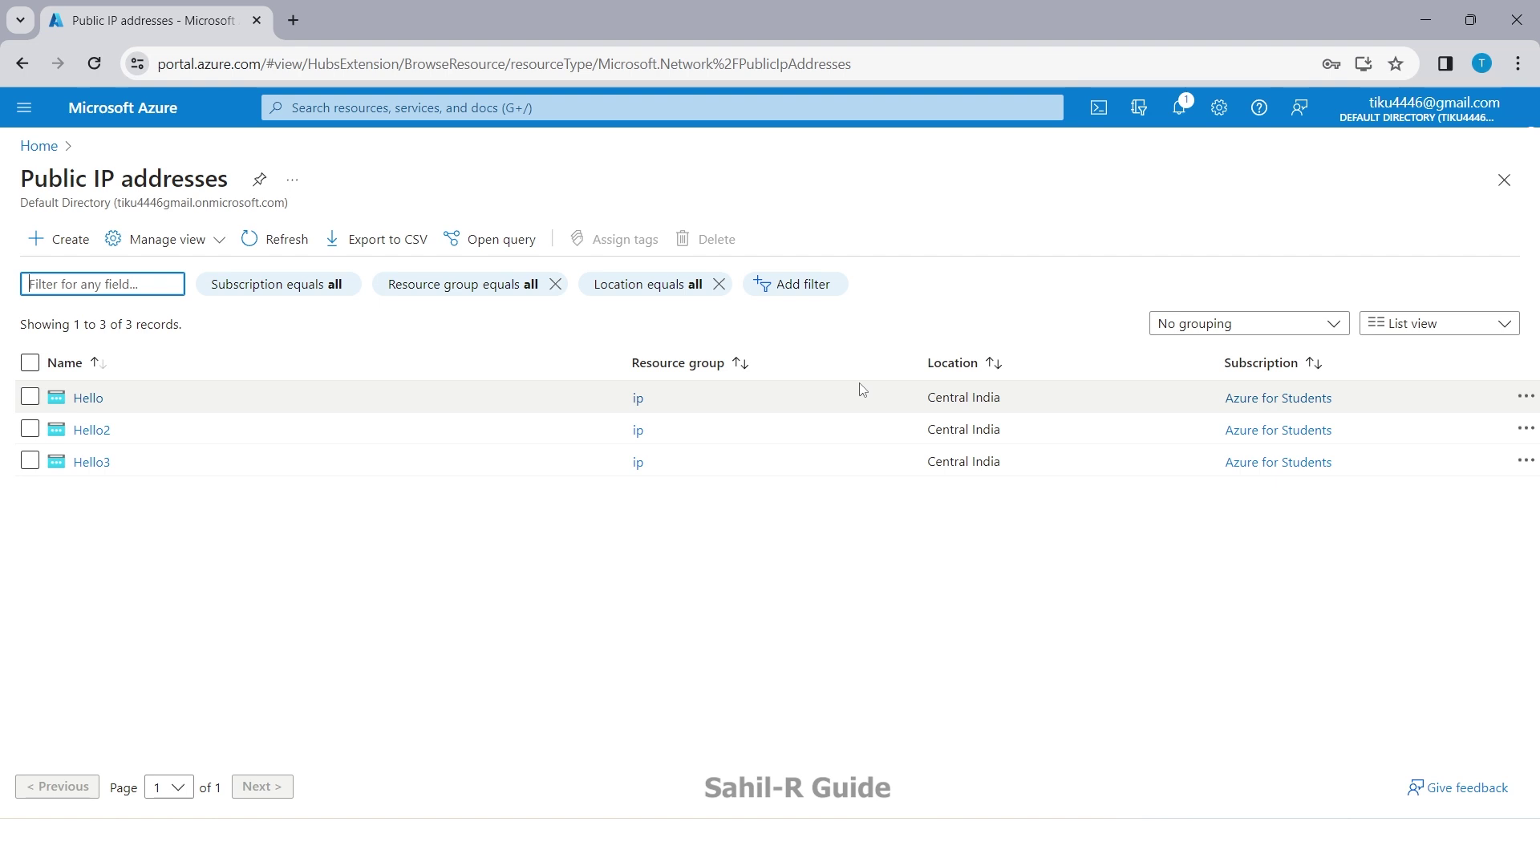
Step: Delete all three public IP addresses, confirming with 'delete'
{"action": "left_click", "coordinate": [29, 363]}
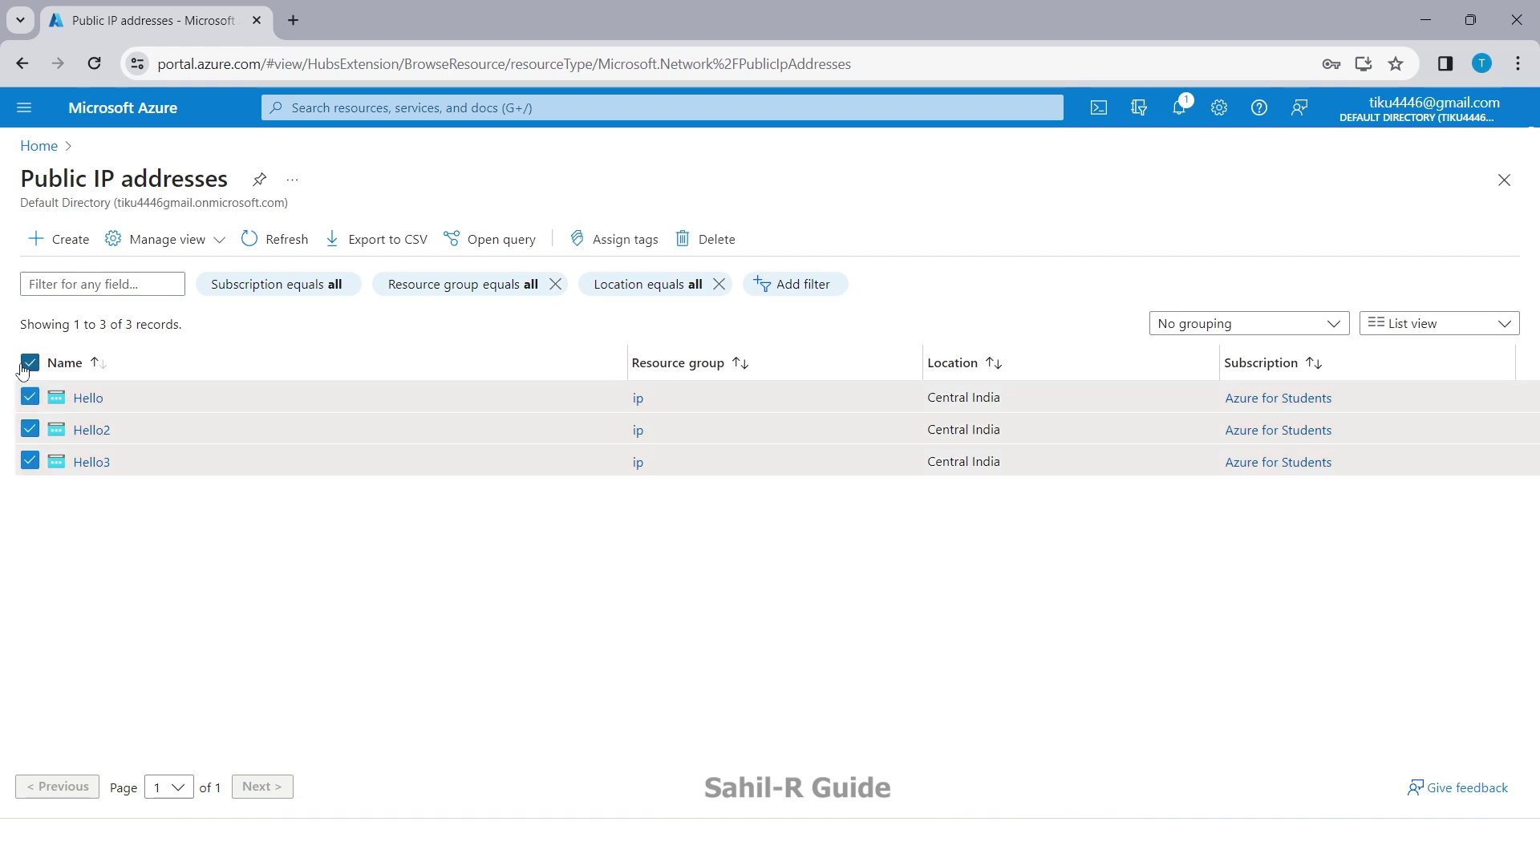
{"action": "left_click", "coordinate": [714, 240]}
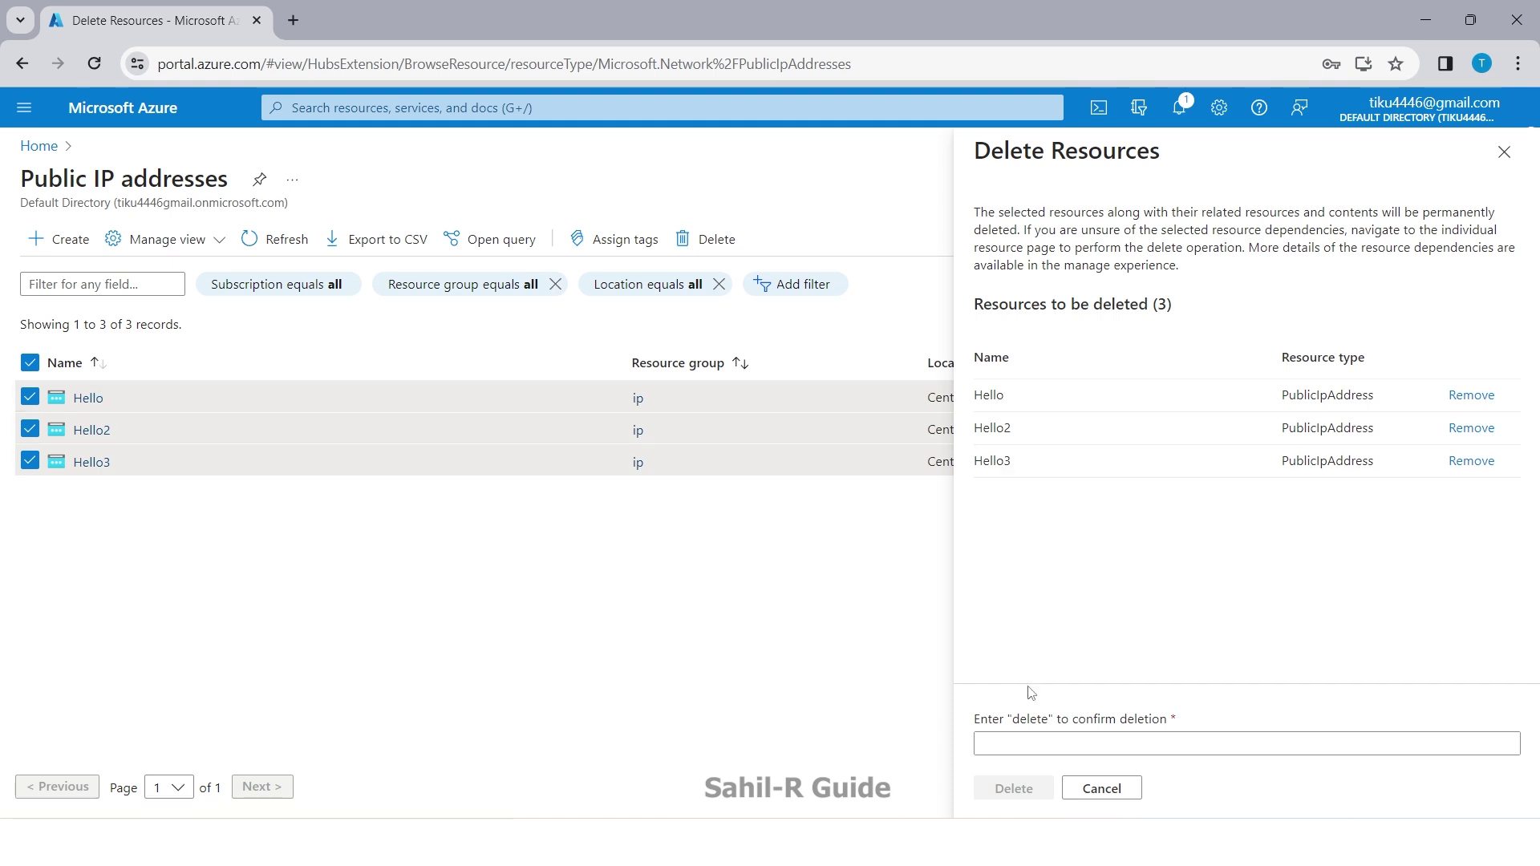
{"action": "left_click", "coordinate": [1018, 743]}
{"action": "type", "text": "delete"}
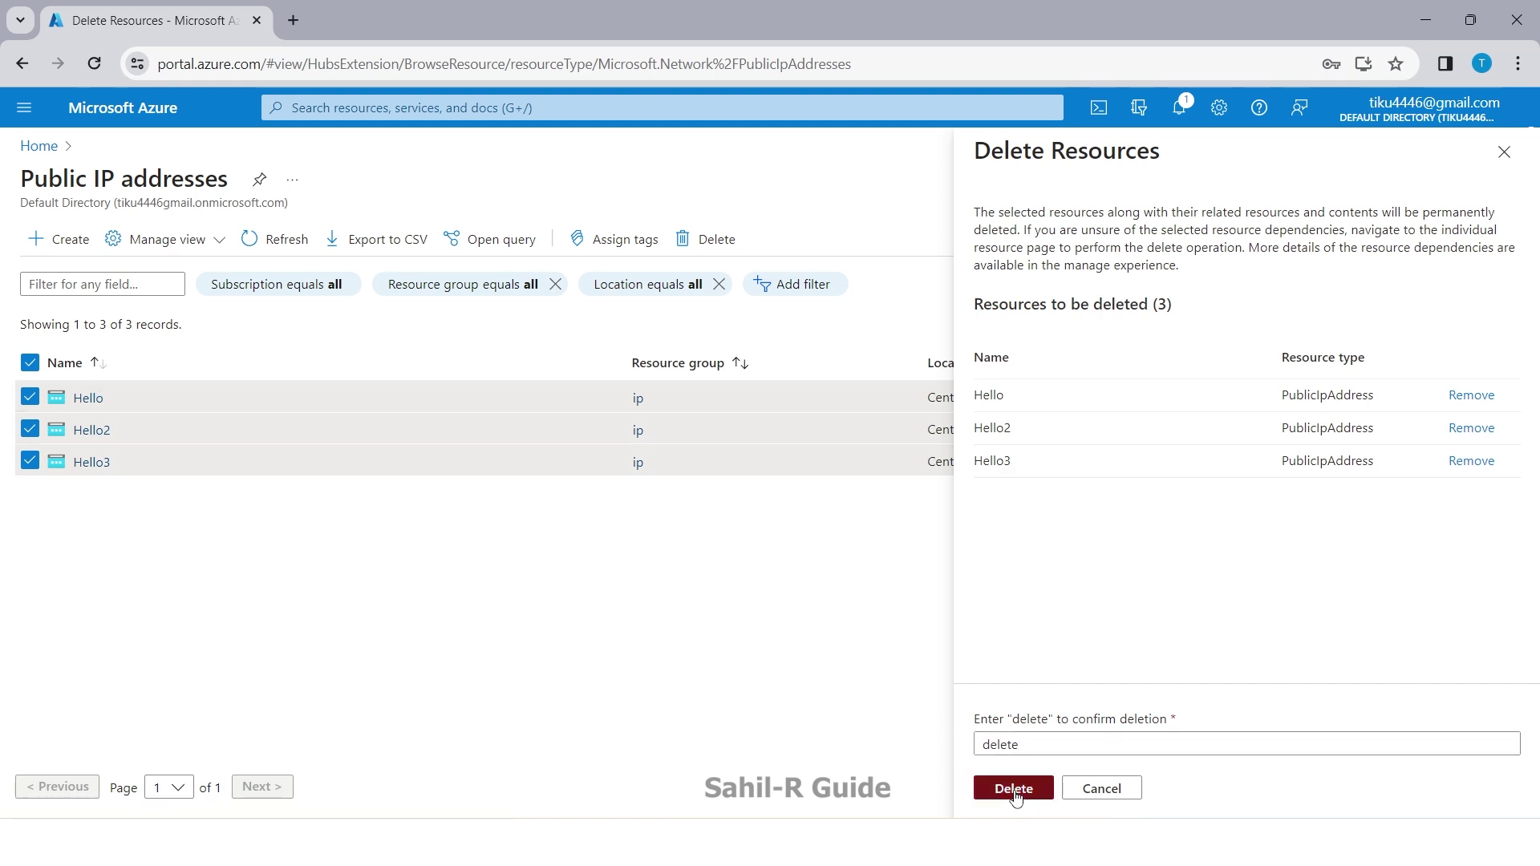
{"action": "left_click", "coordinate": [1015, 788]}
{"action": "left_click", "coordinate": [1246, 553]}
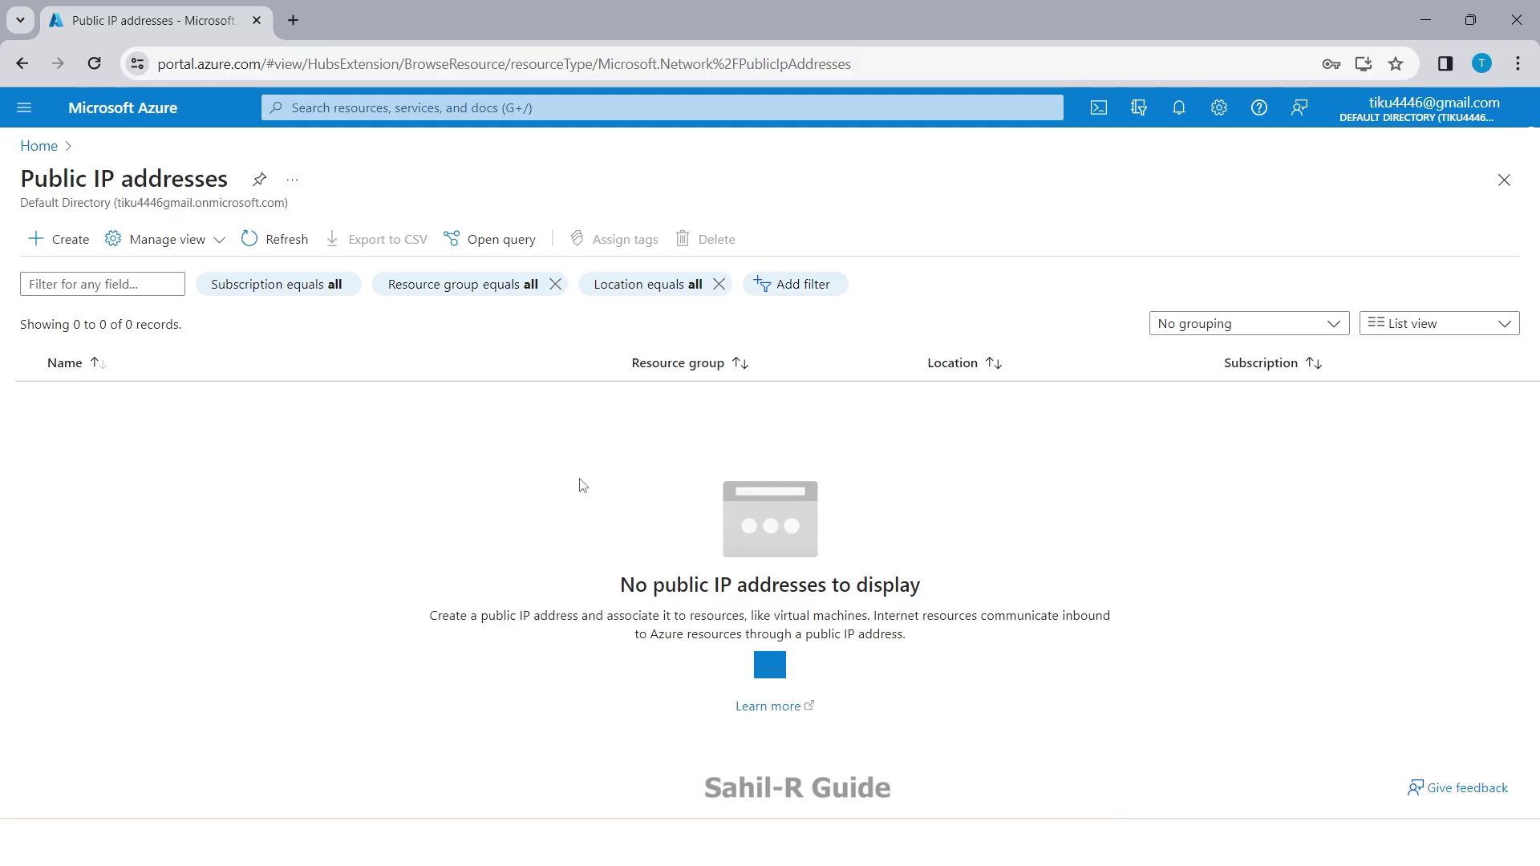
Step: Check and dismiss the deletion notification, then start a new public IP address
{"action": "left_click", "coordinate": [1179, 108]}
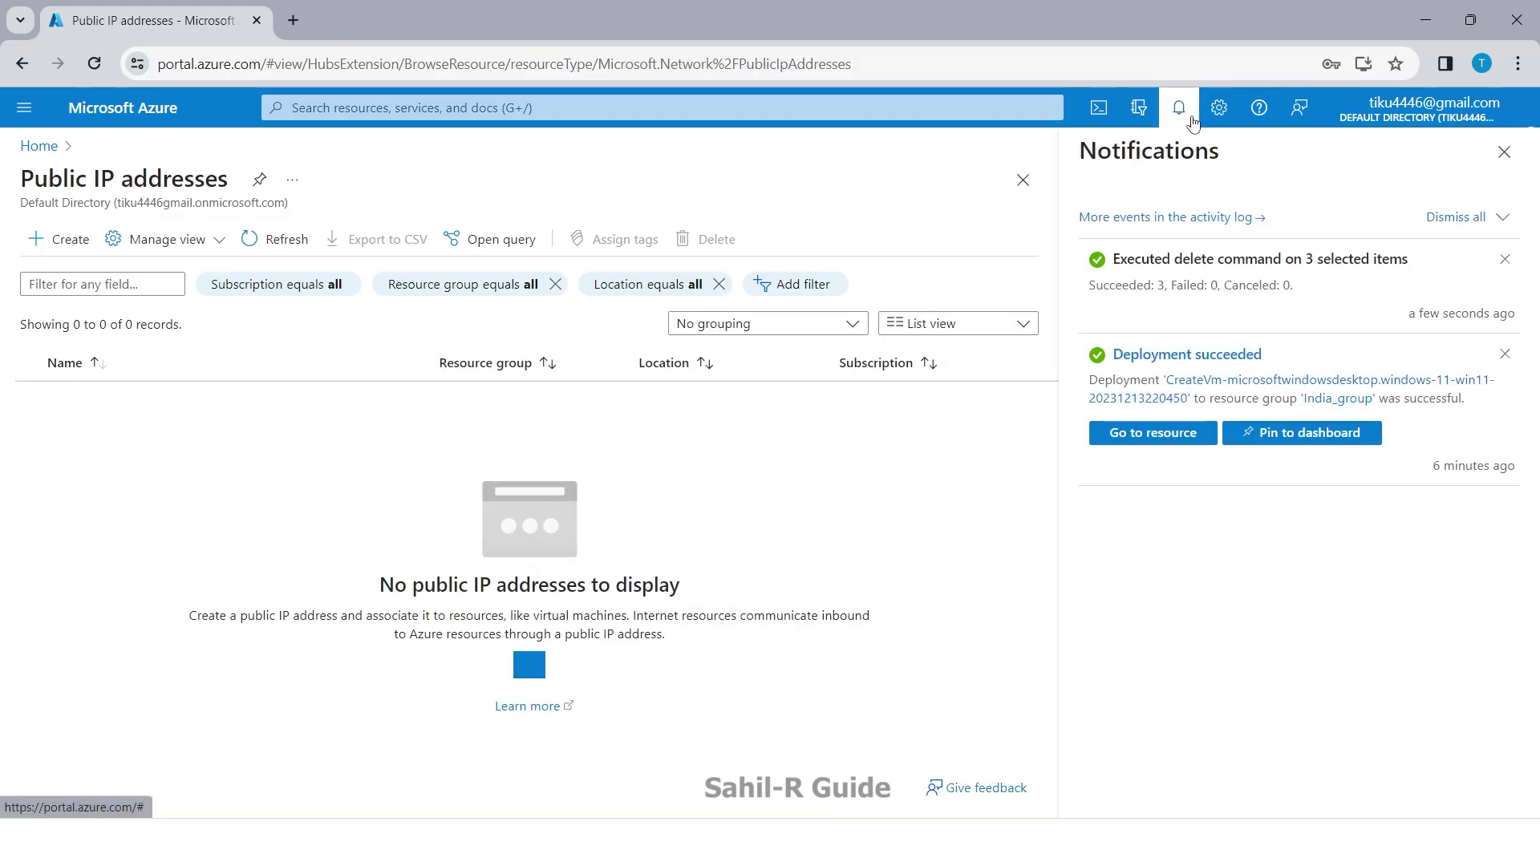
{"action": "left_click", "coordinate": [1504, 152]}
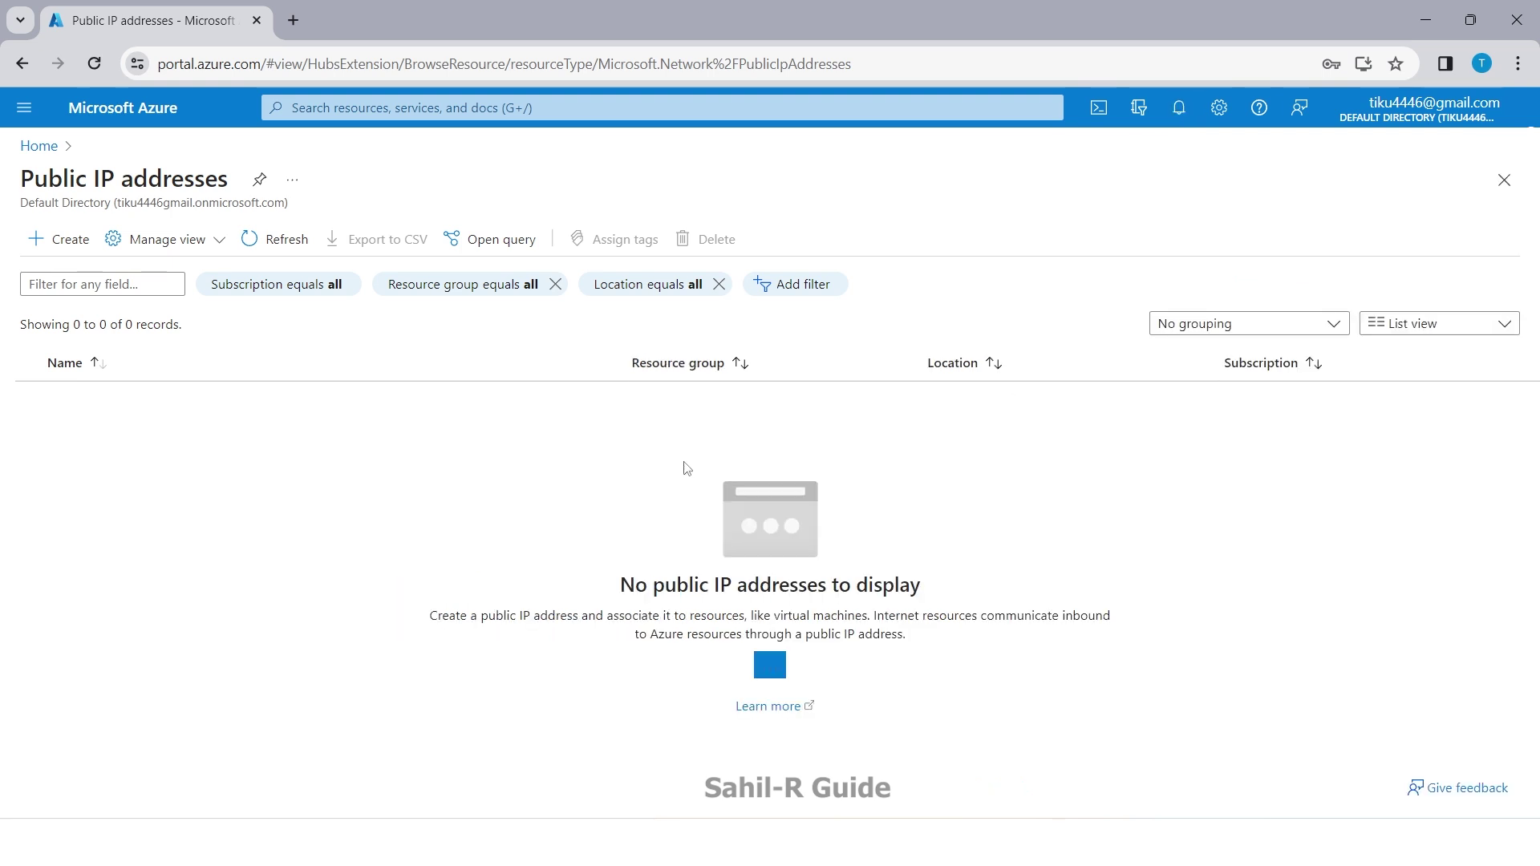
{"action": "left_click", "coordinate": [67, 241]}
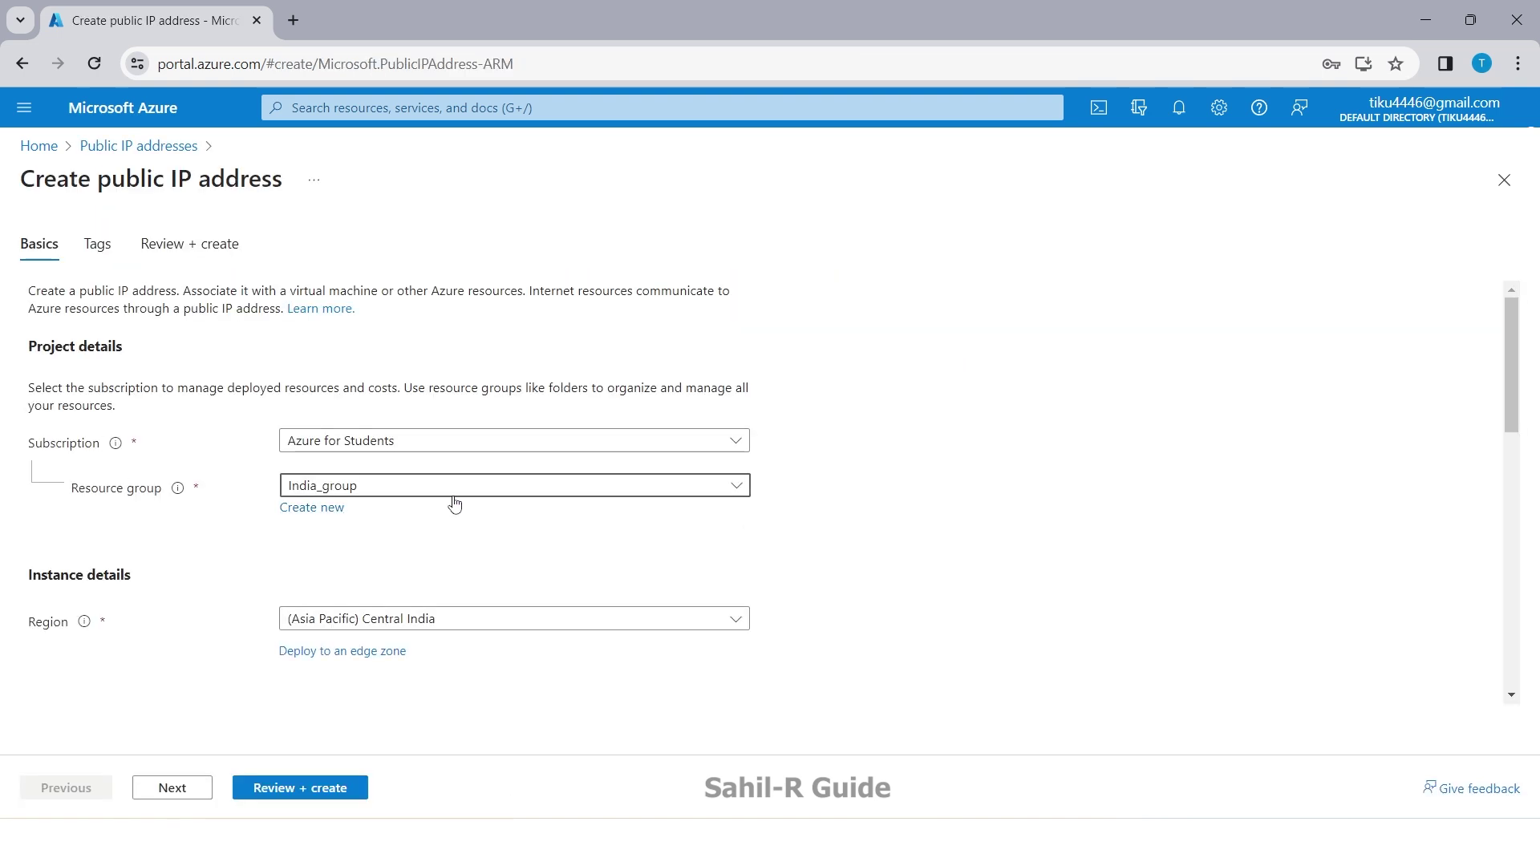
Step: Create a new resource group named 'new' for the public IP
{"action": "left_click", "coordinate": [453, 495]}
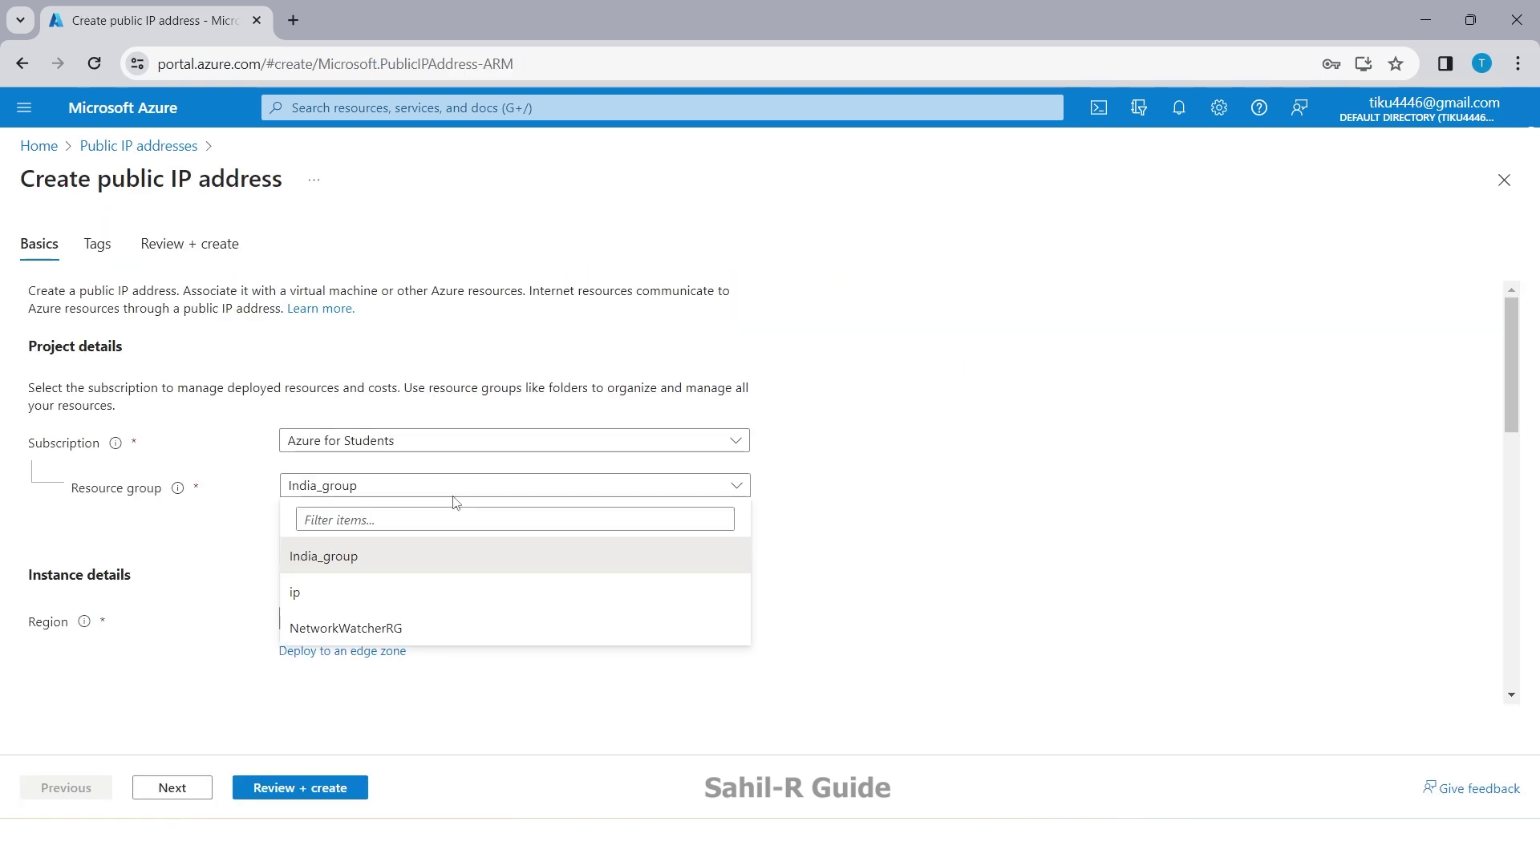
{"action": "left_click", "coordinate": [246, 518]}
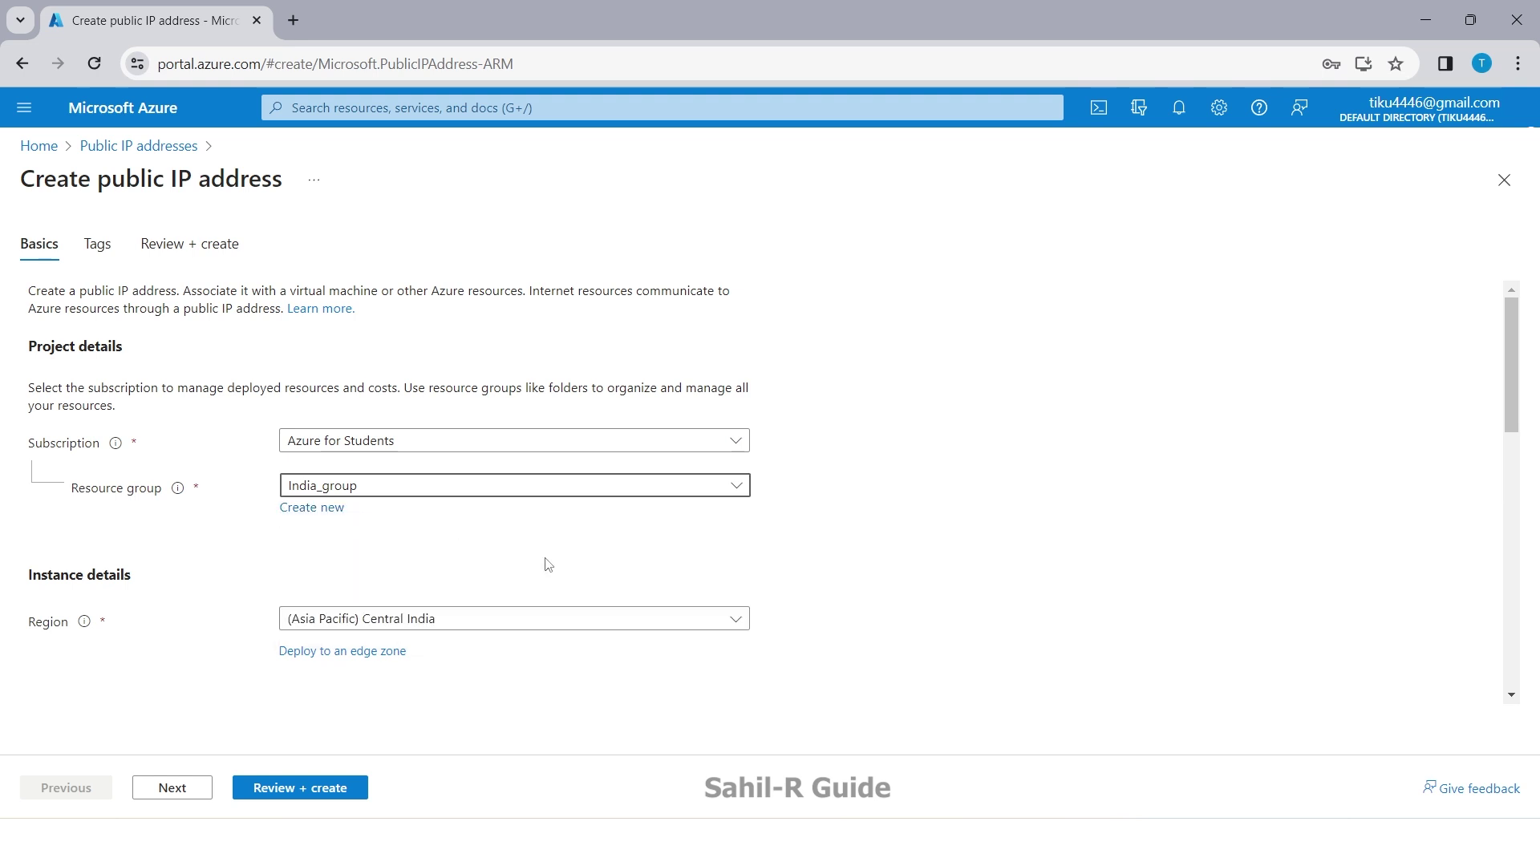
{"action": "left_click", "coordinate": [315, 508]}
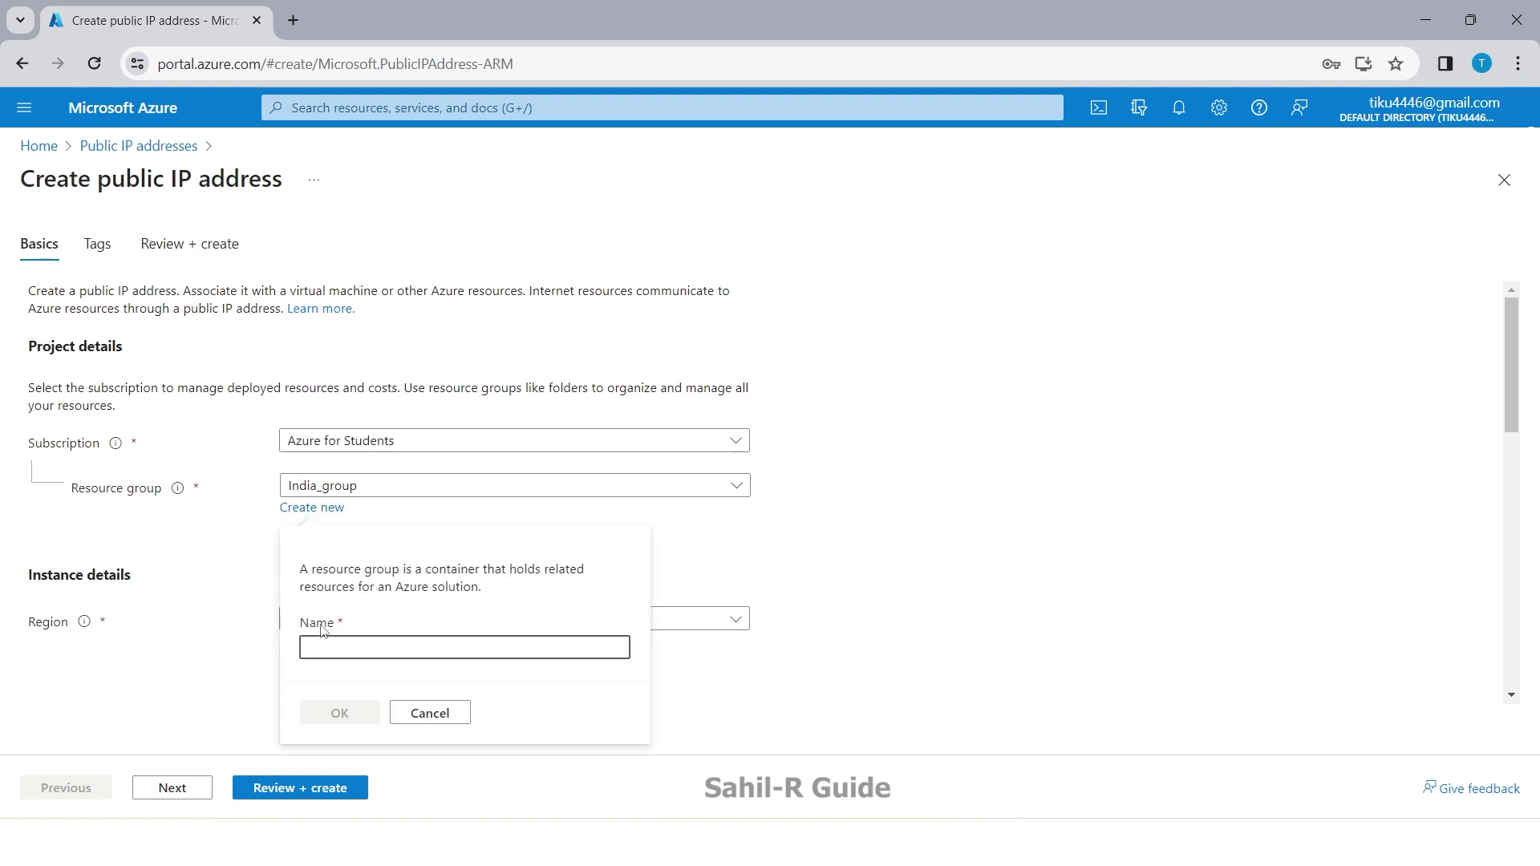
{"action": "type", "text": "new"}
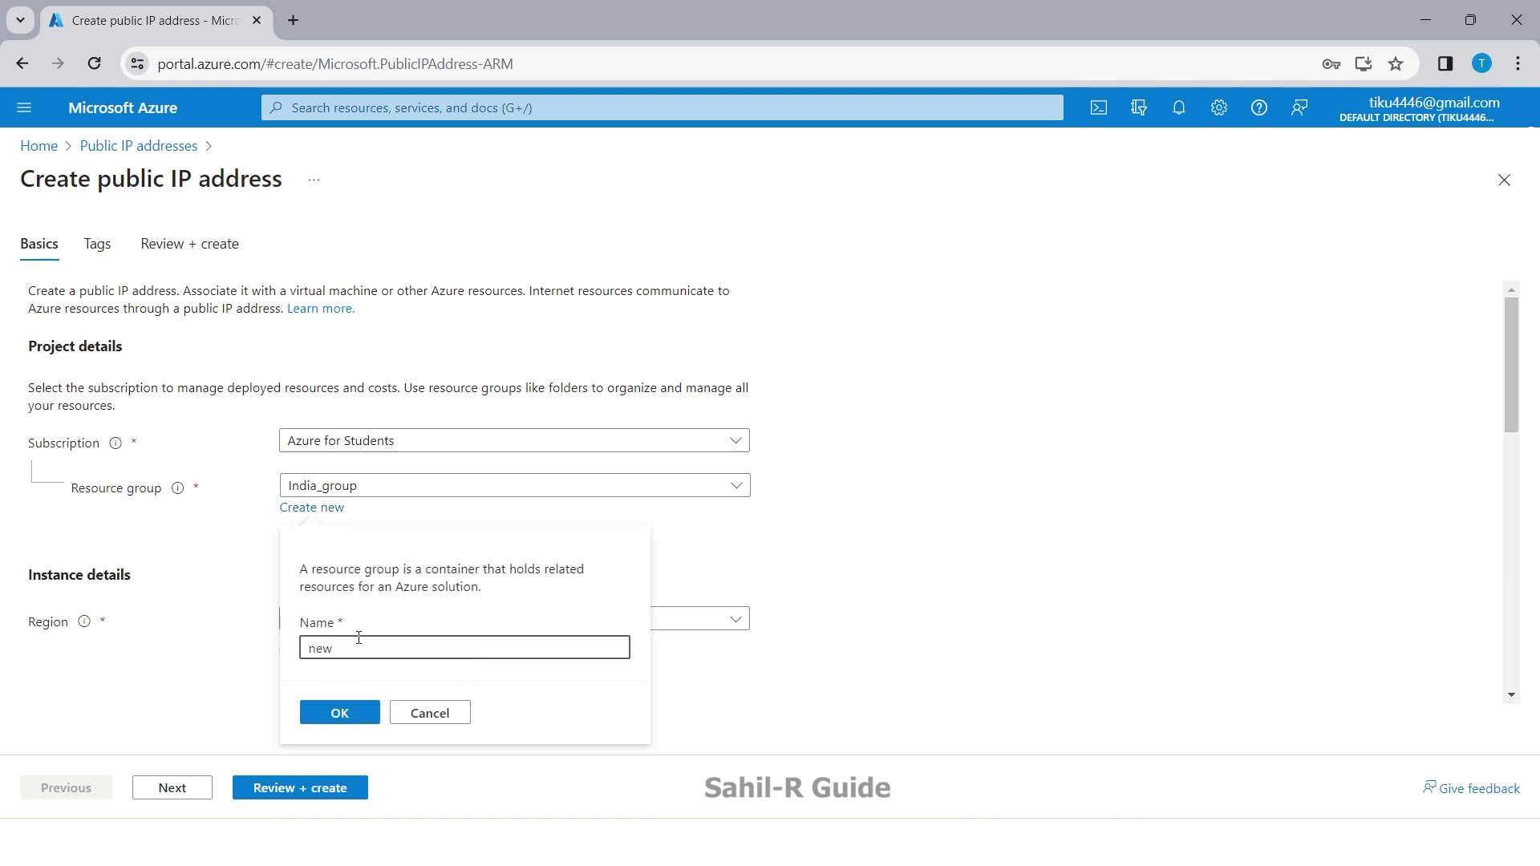
{"action": "left_click", "coordinate": [336, 713]}
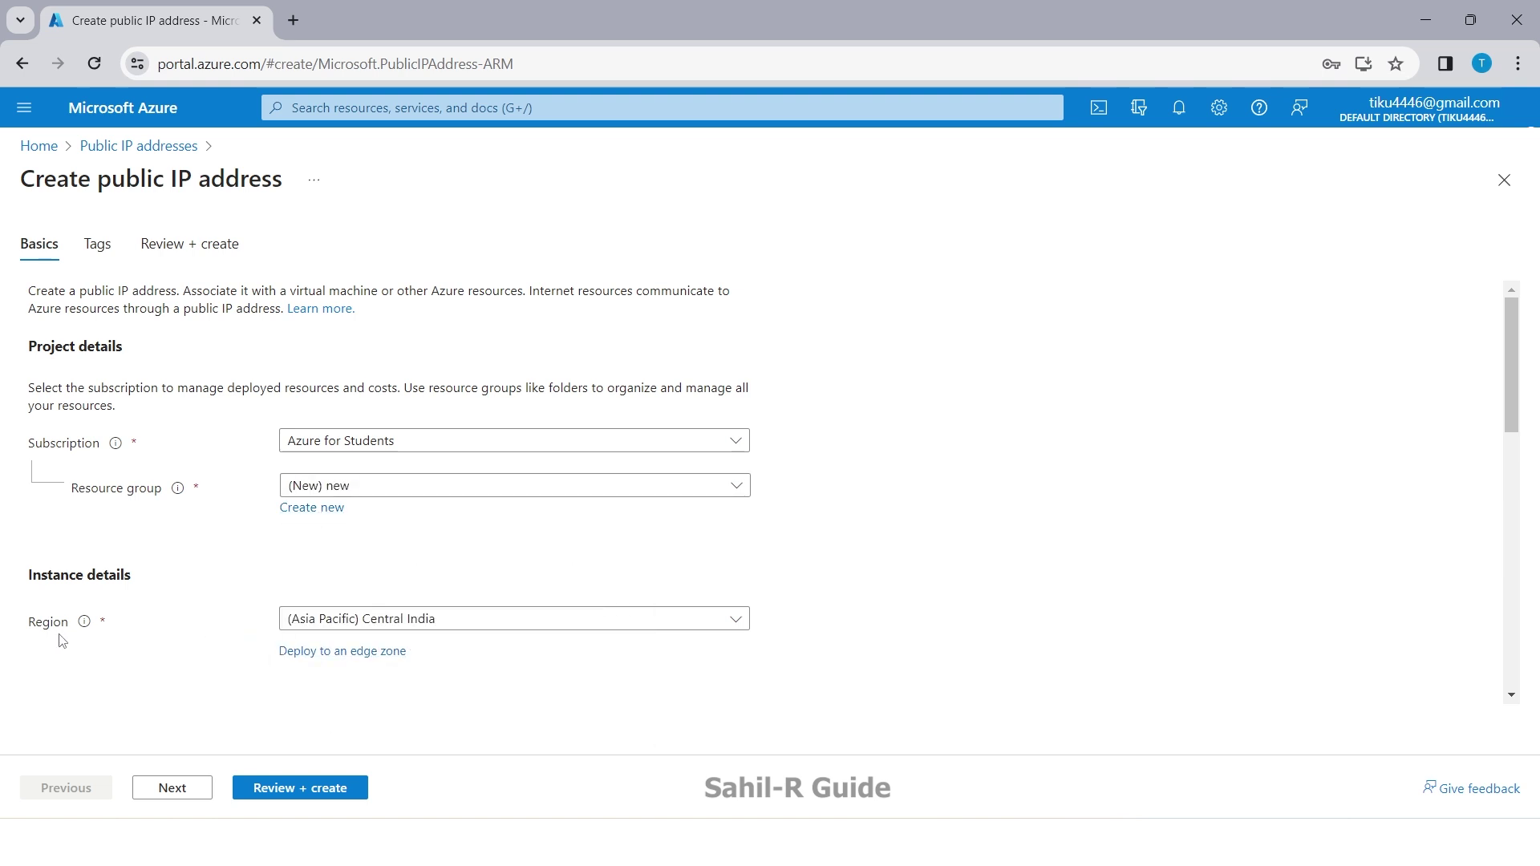
Step: Keep the region as Central India and name the public IP 'india'
{"action": "left_click", "coordinate": [479, 625]}
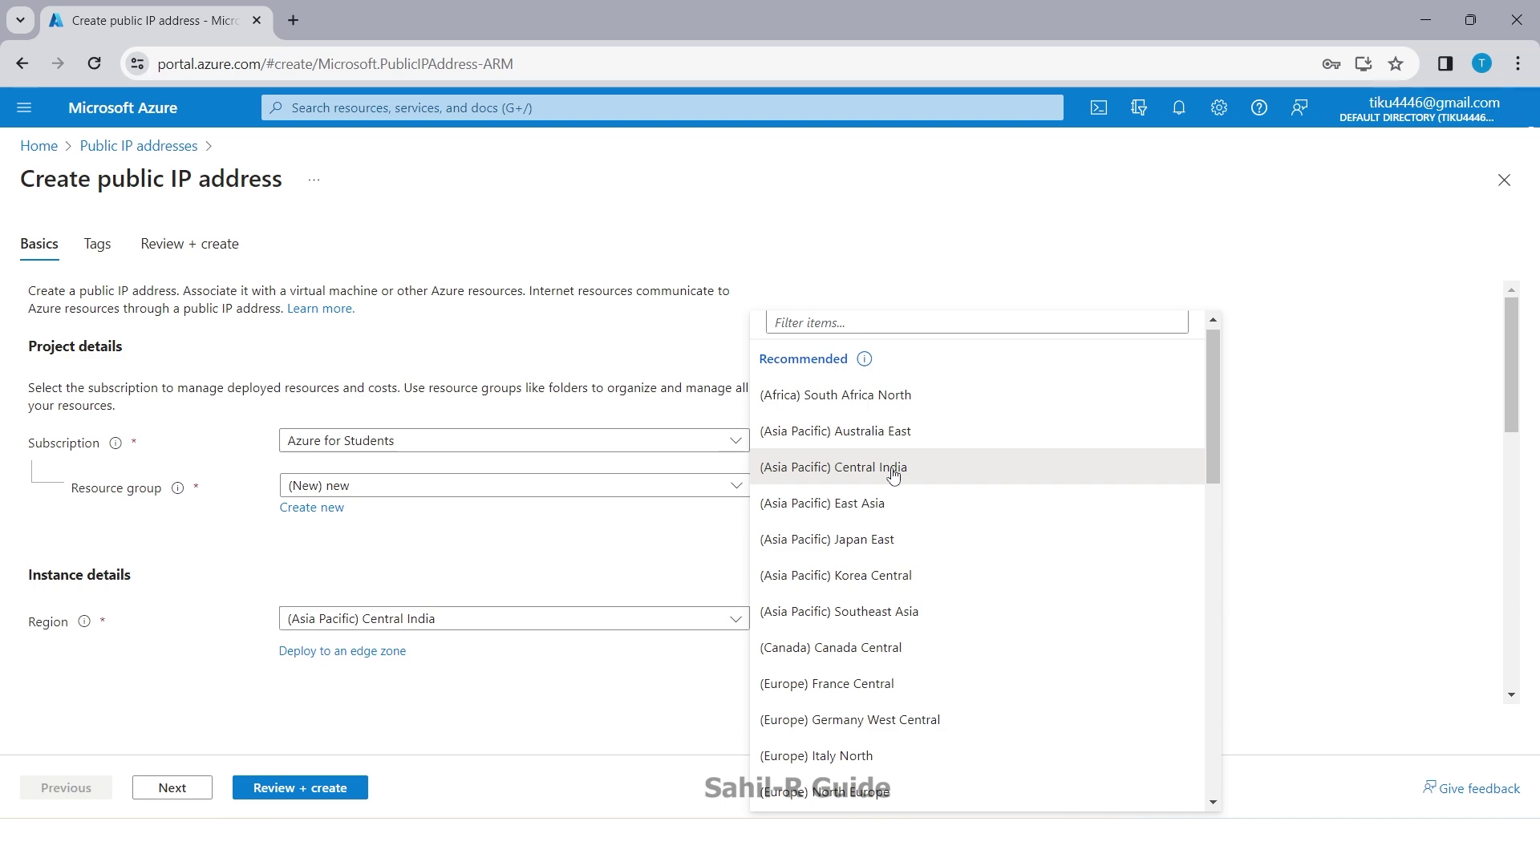
{"action": "left_click", "coordinate": [893, 476]}
{"action": "scroll", "coordinate": [339, 608], "scroll_direction": "down", "scroll_amount": 4}
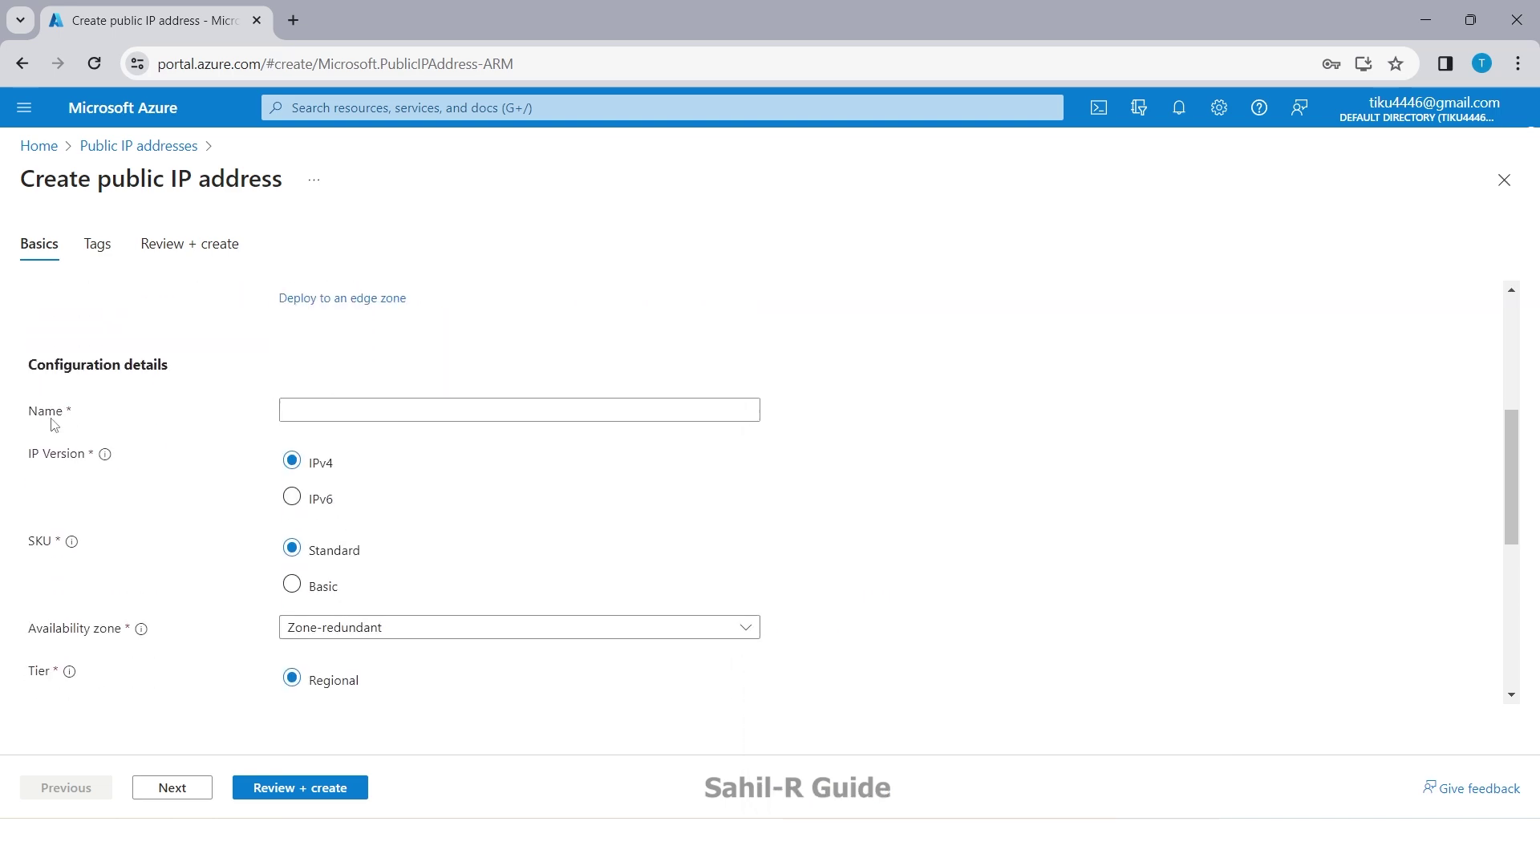
{"action": "left_click", "coordinate": [315, 408]}
{"action": "type", "text": "india"}
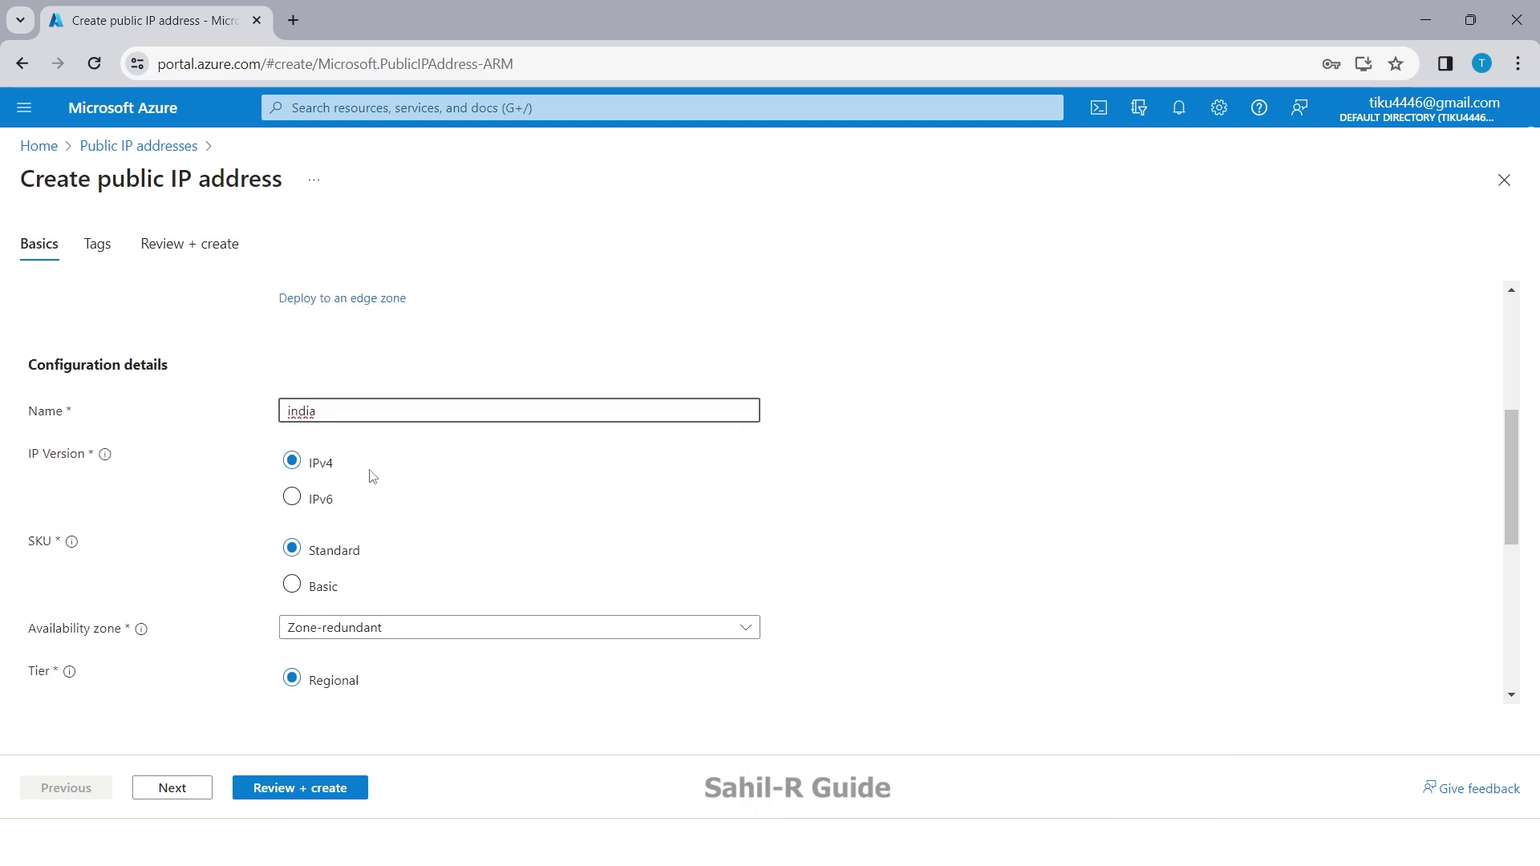
{"action": "scroll", "coordinate": [372, 477], "scroll_direction": "down", "scroll_amount": 5}
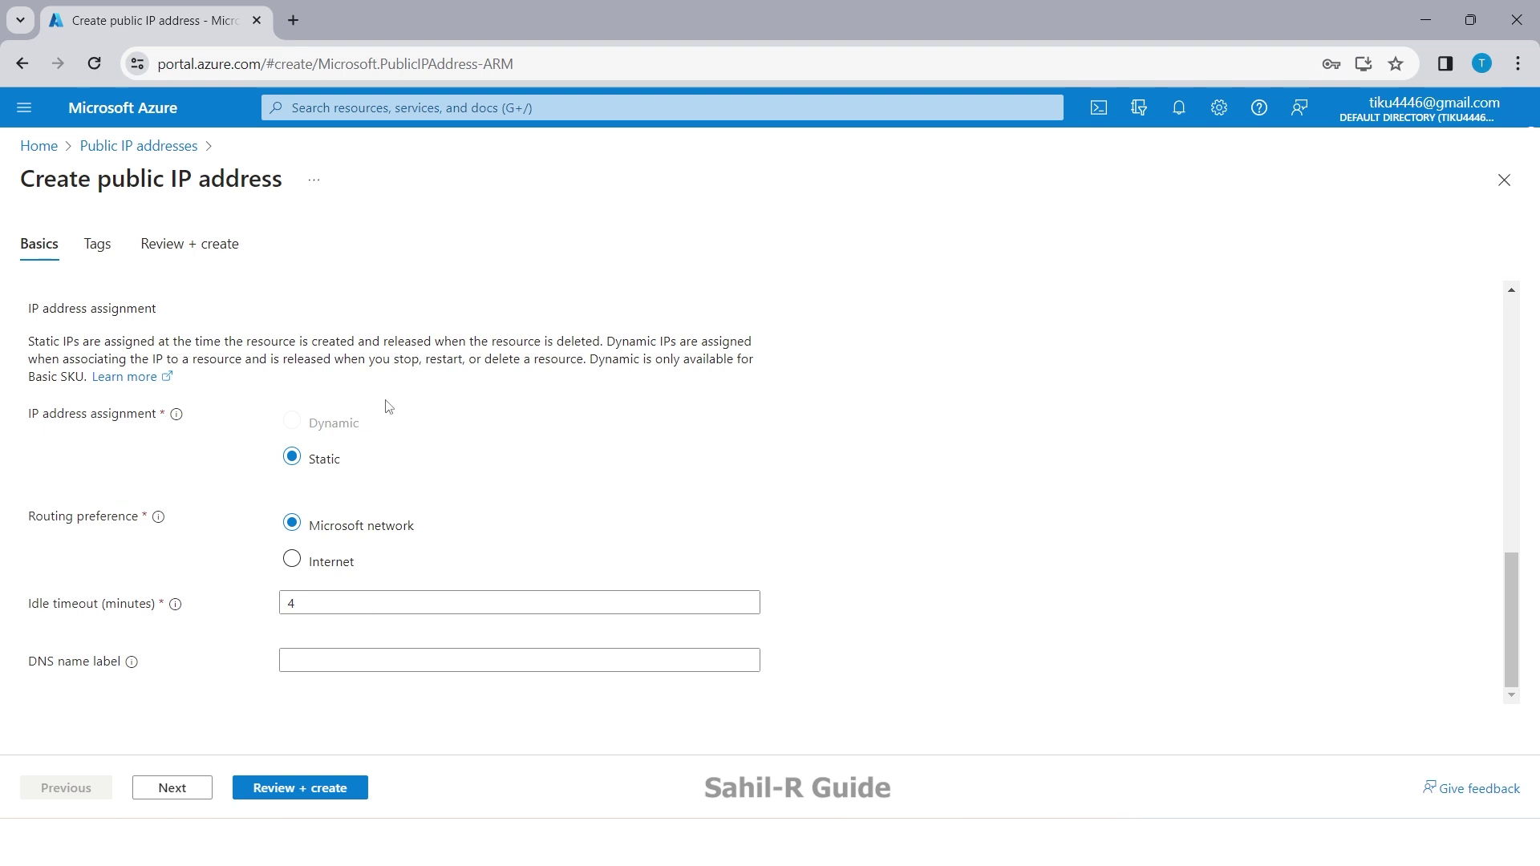
Step: Review and create the india public IP, then open it to see 20.207.124.32
{"action": "left_click", "coordinate": [183, 794]}
{"action": "left_click", "coordinate": [179, 790]}
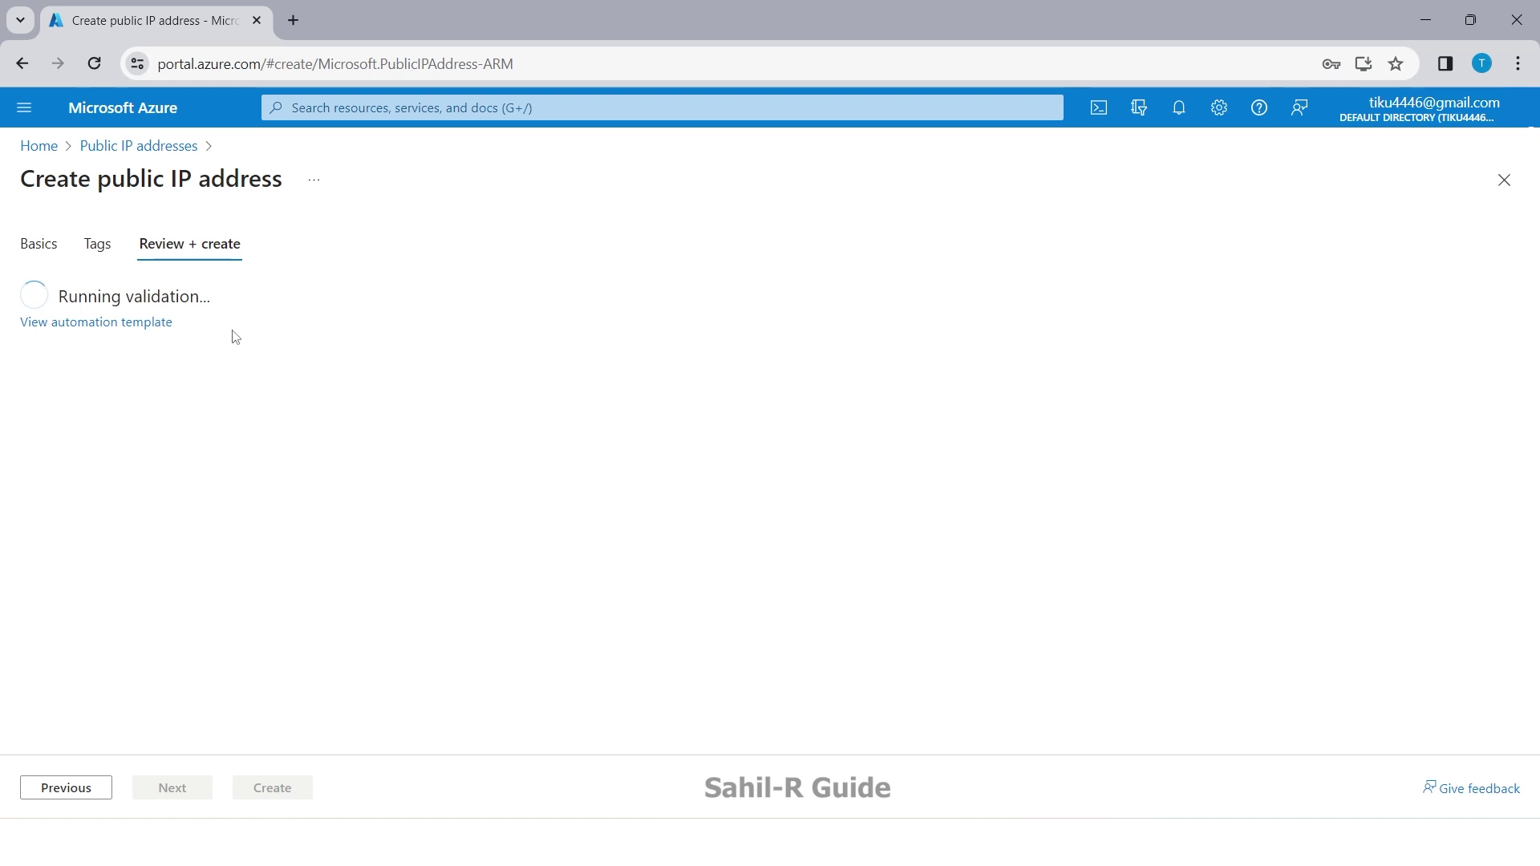
{"action": "left_click", "coordinate": [271, 790]}
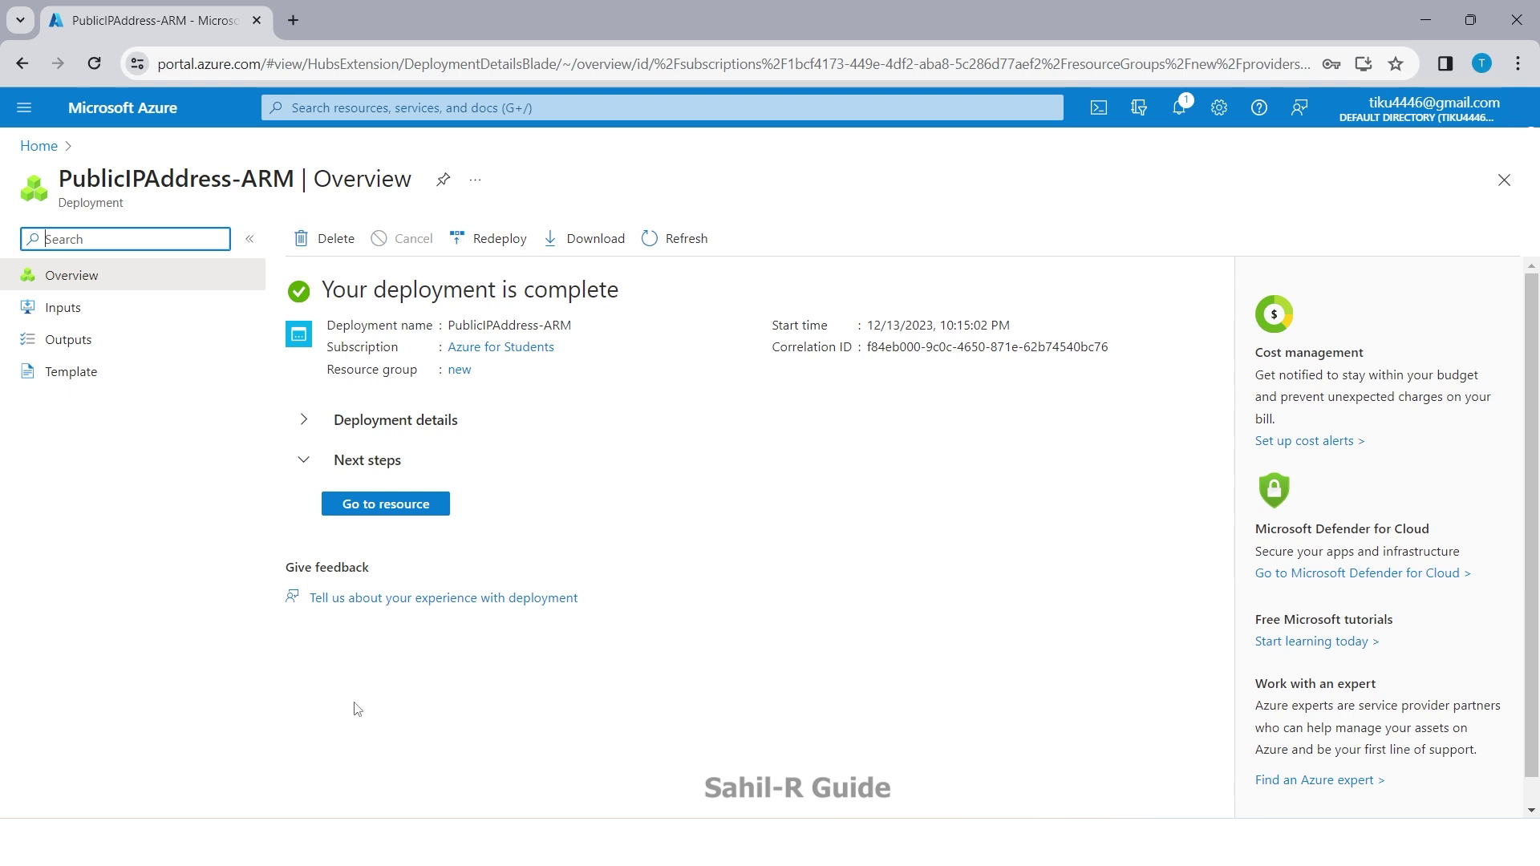
{"action": "left_click", "coordinate": [399, 513]}
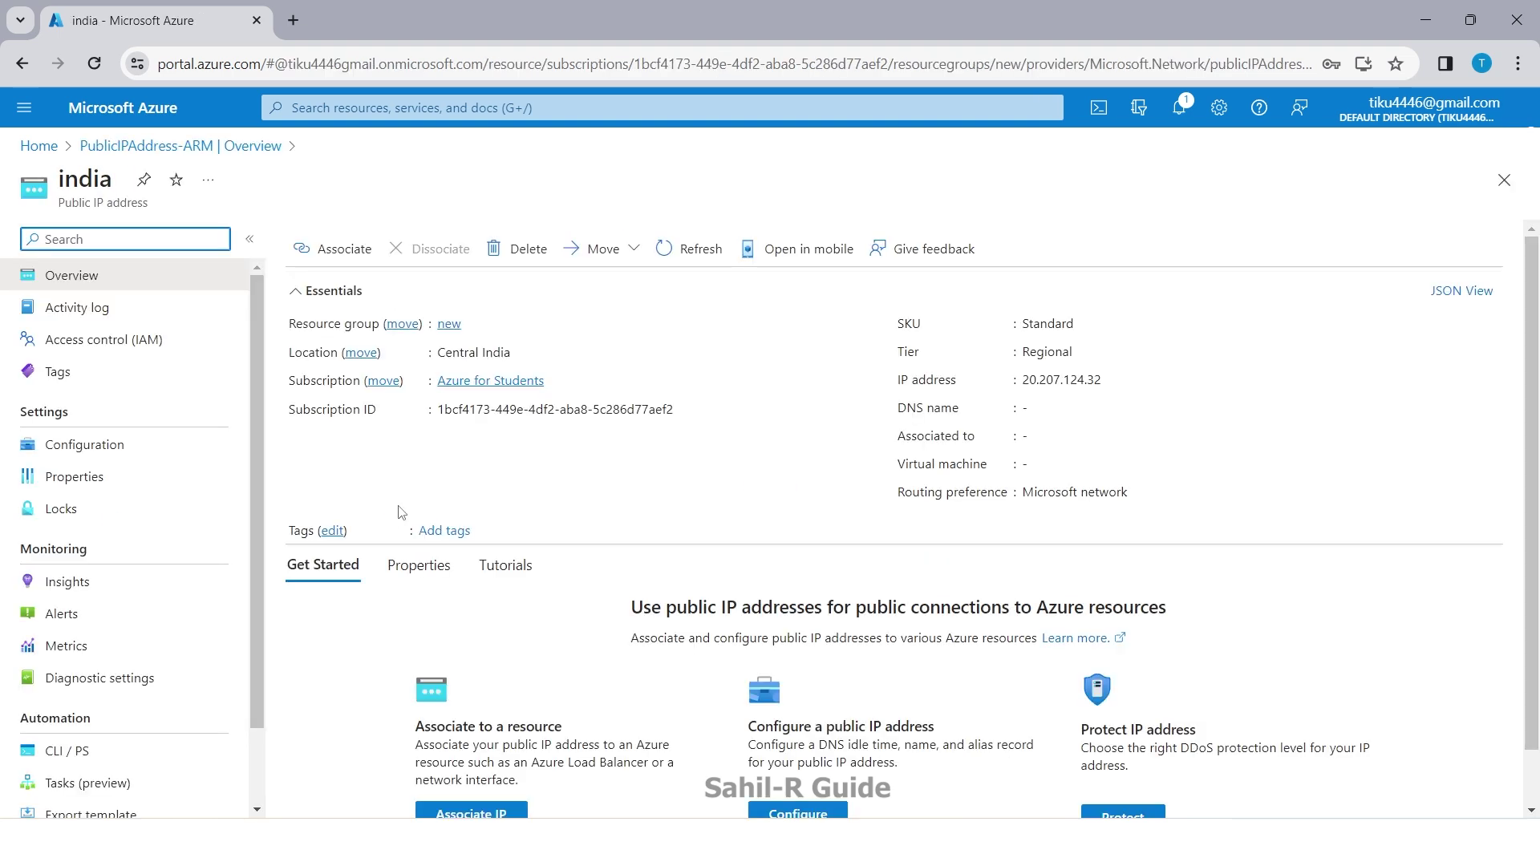
{"action": "mouse_move", "coordinate": [1100, 397]}
Step: Check the Virtual machines list, then open the india public IP from Public IP addresses
{"action": "left_click", "coordinate": [36, 146]}
{"action": "left_click", "coordinate": [478, 247]}
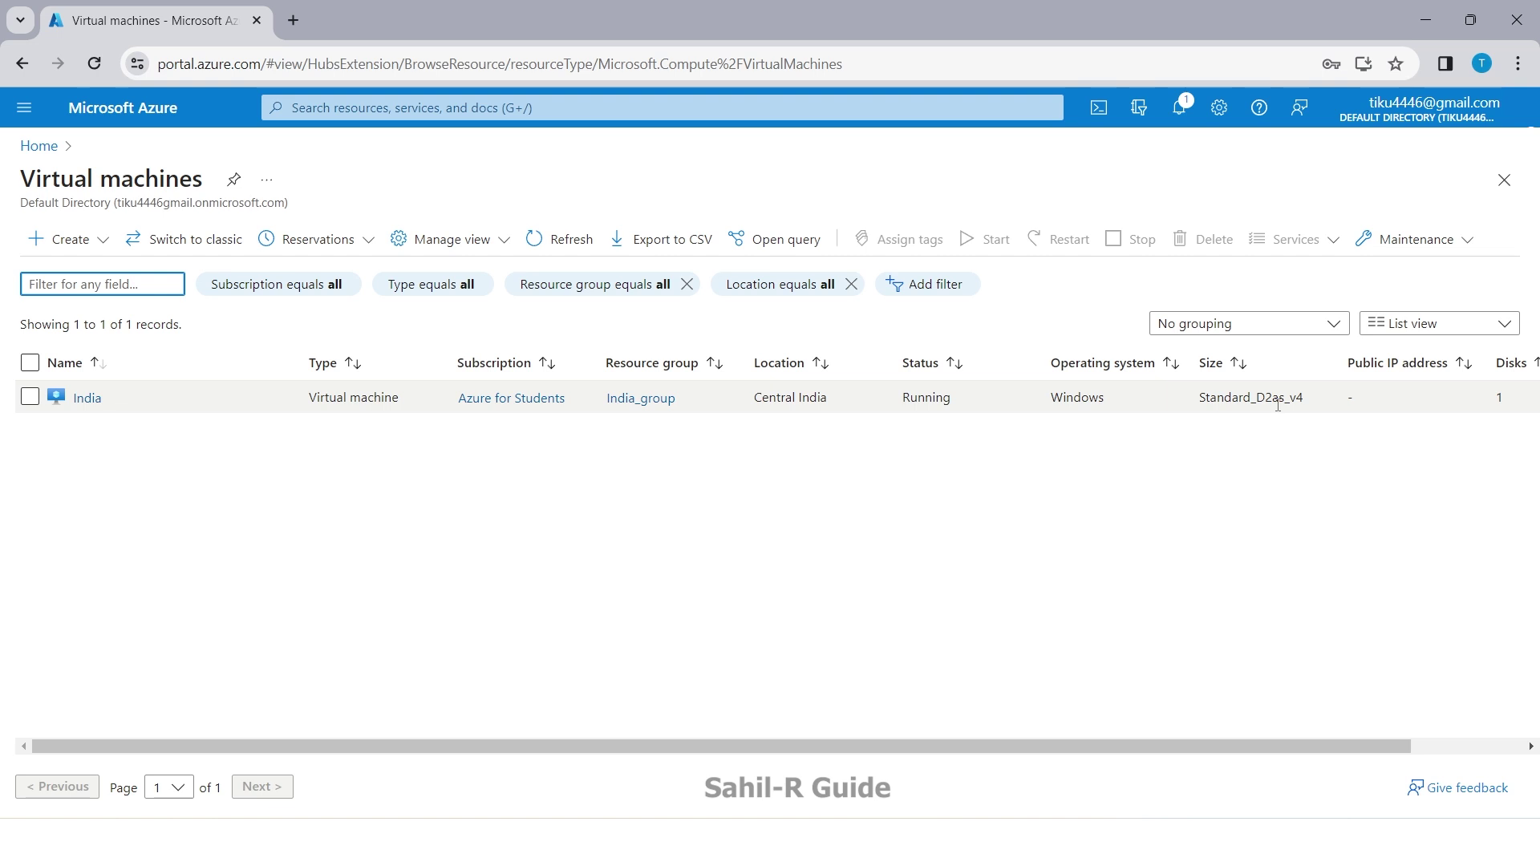
{"action": "left_click", "coordinate": [39, 146]}
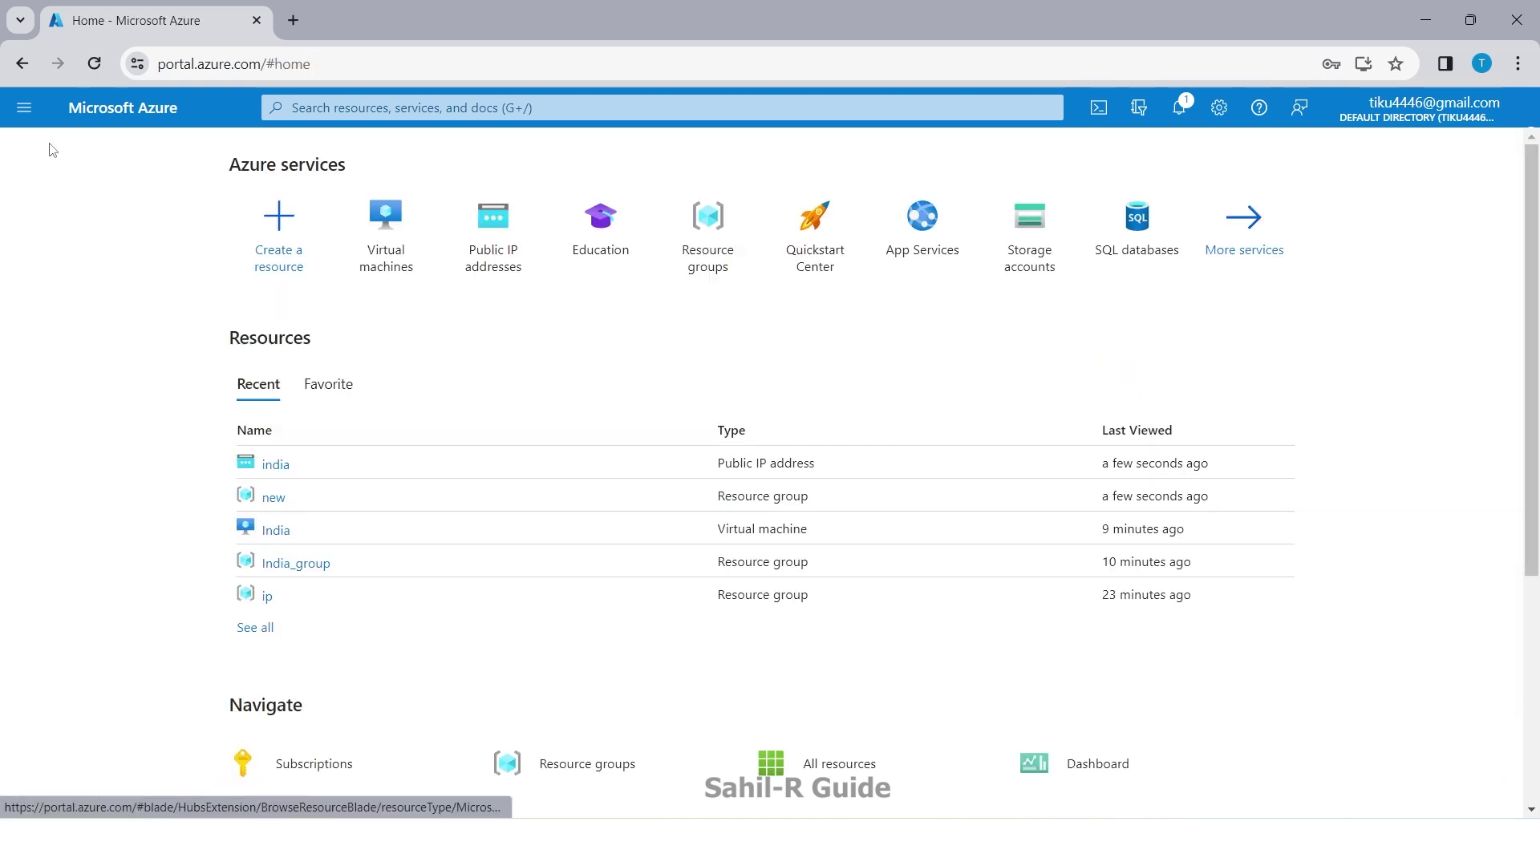
{"action": "left_click", "coordinate": [489, 232]}
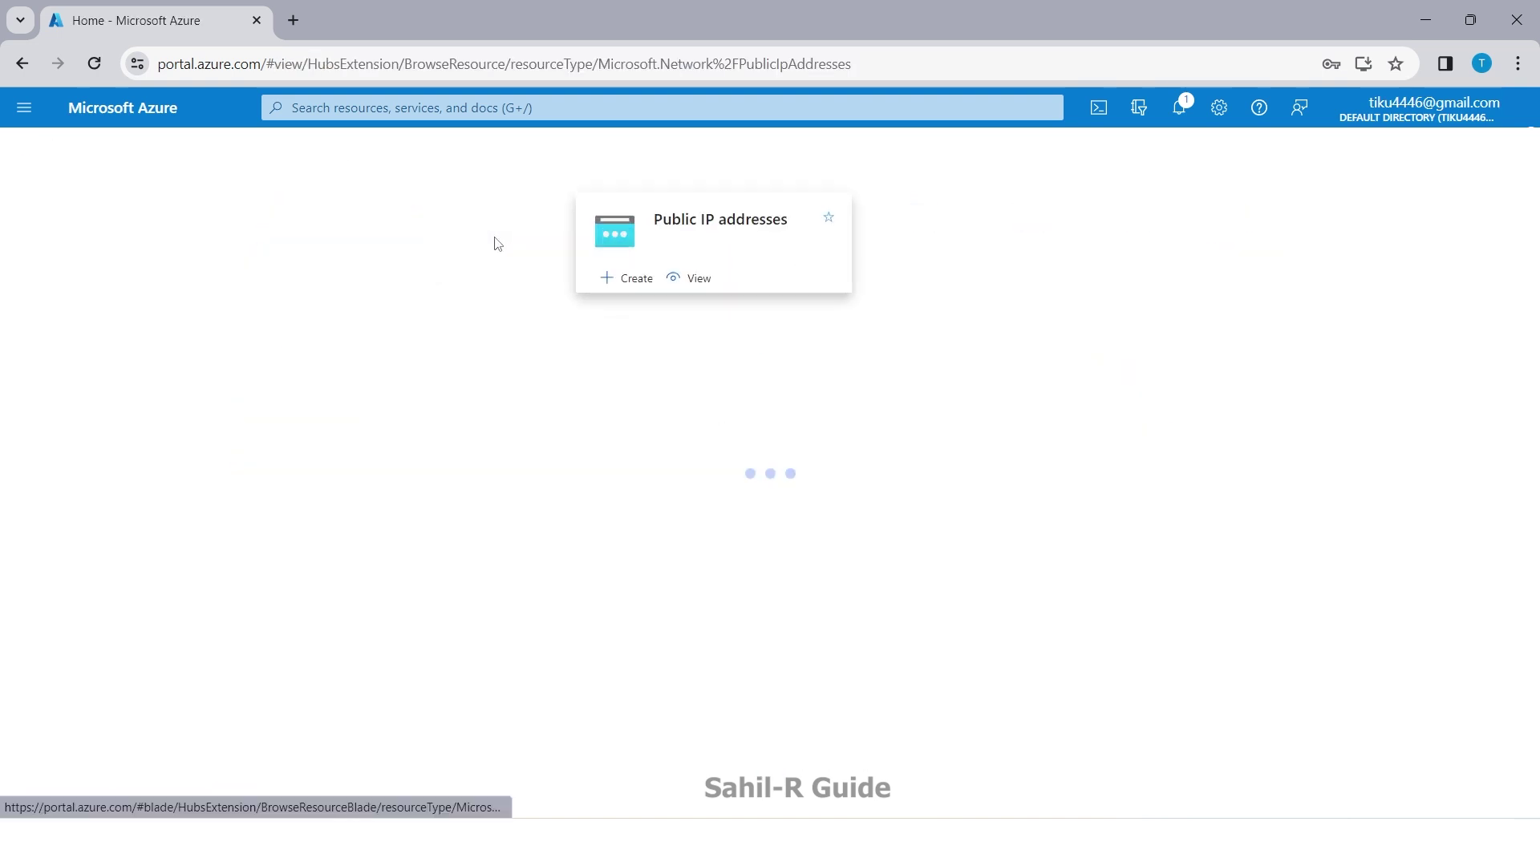
{"action": "left_click", "coordinate": [84, 398]}
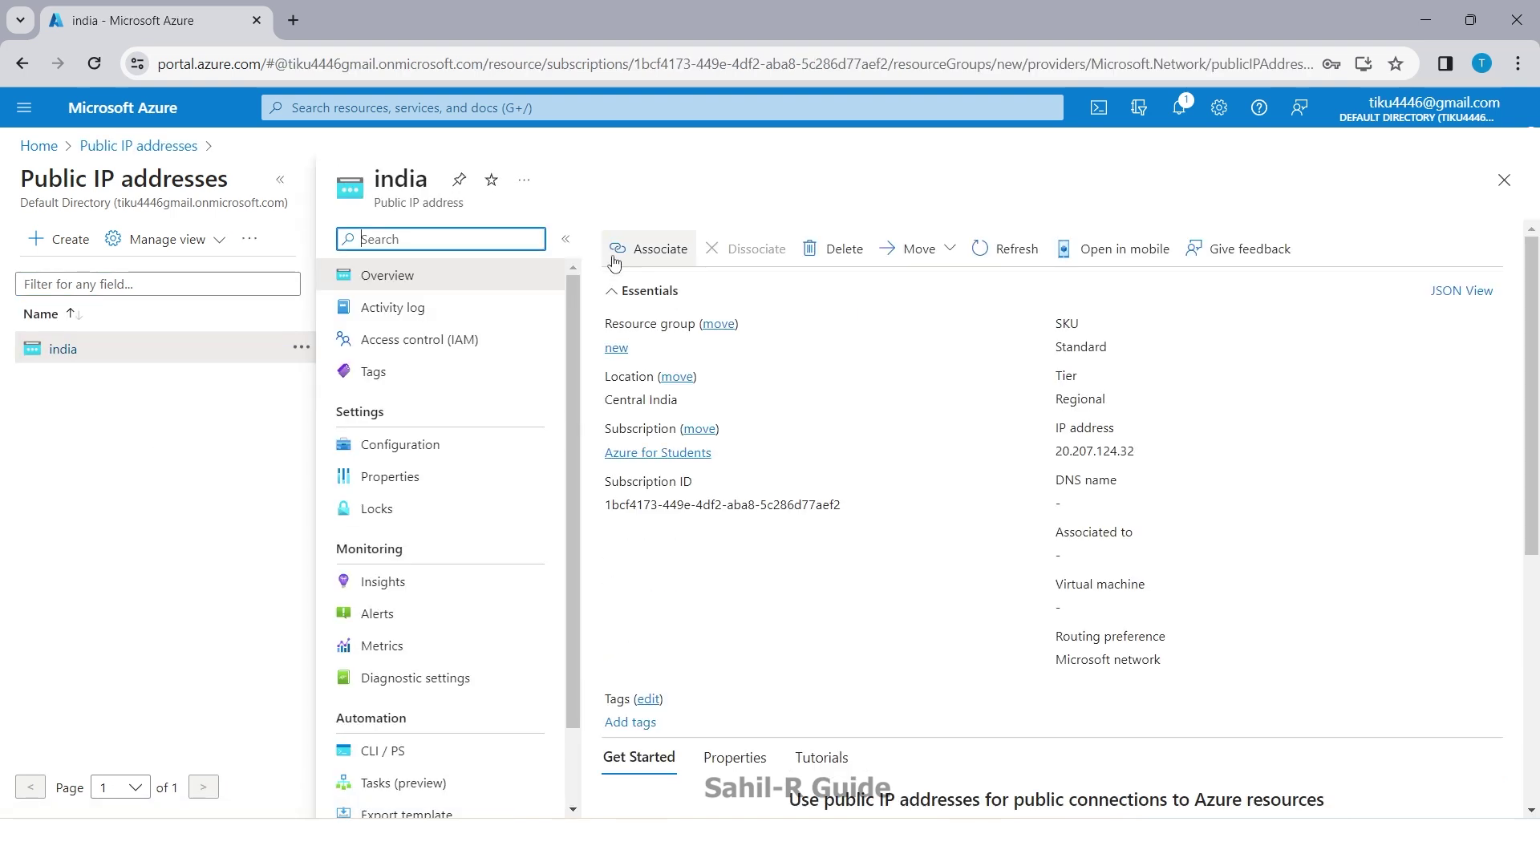
Step: Associate the india public IP with network interface india90 and save
{"action": "left_click", "coordinate": [659, 249]}
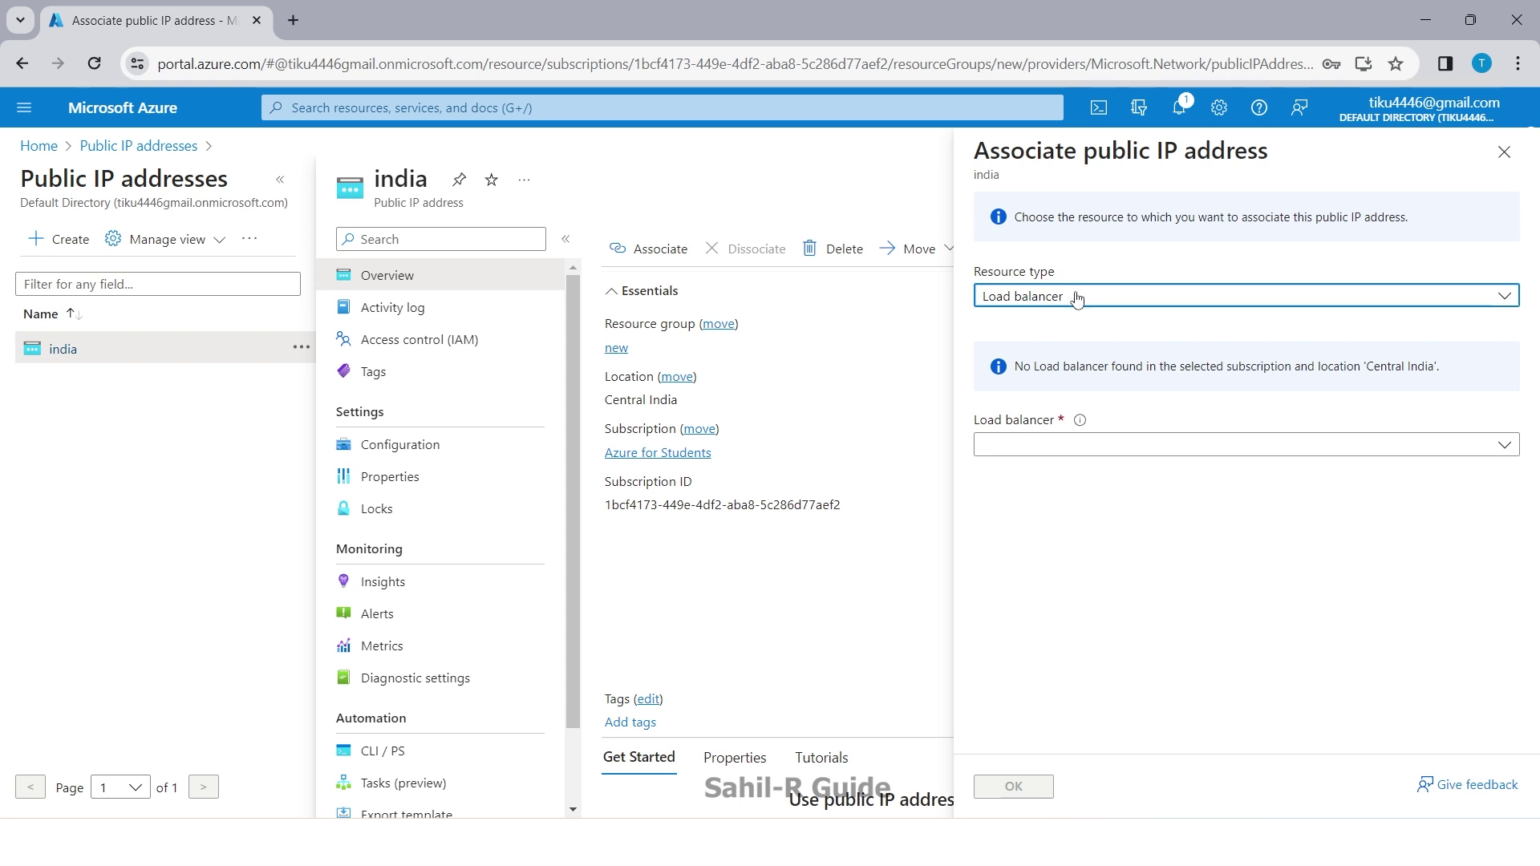
{"action": "left_click", "coordinate": [1076, 300]}
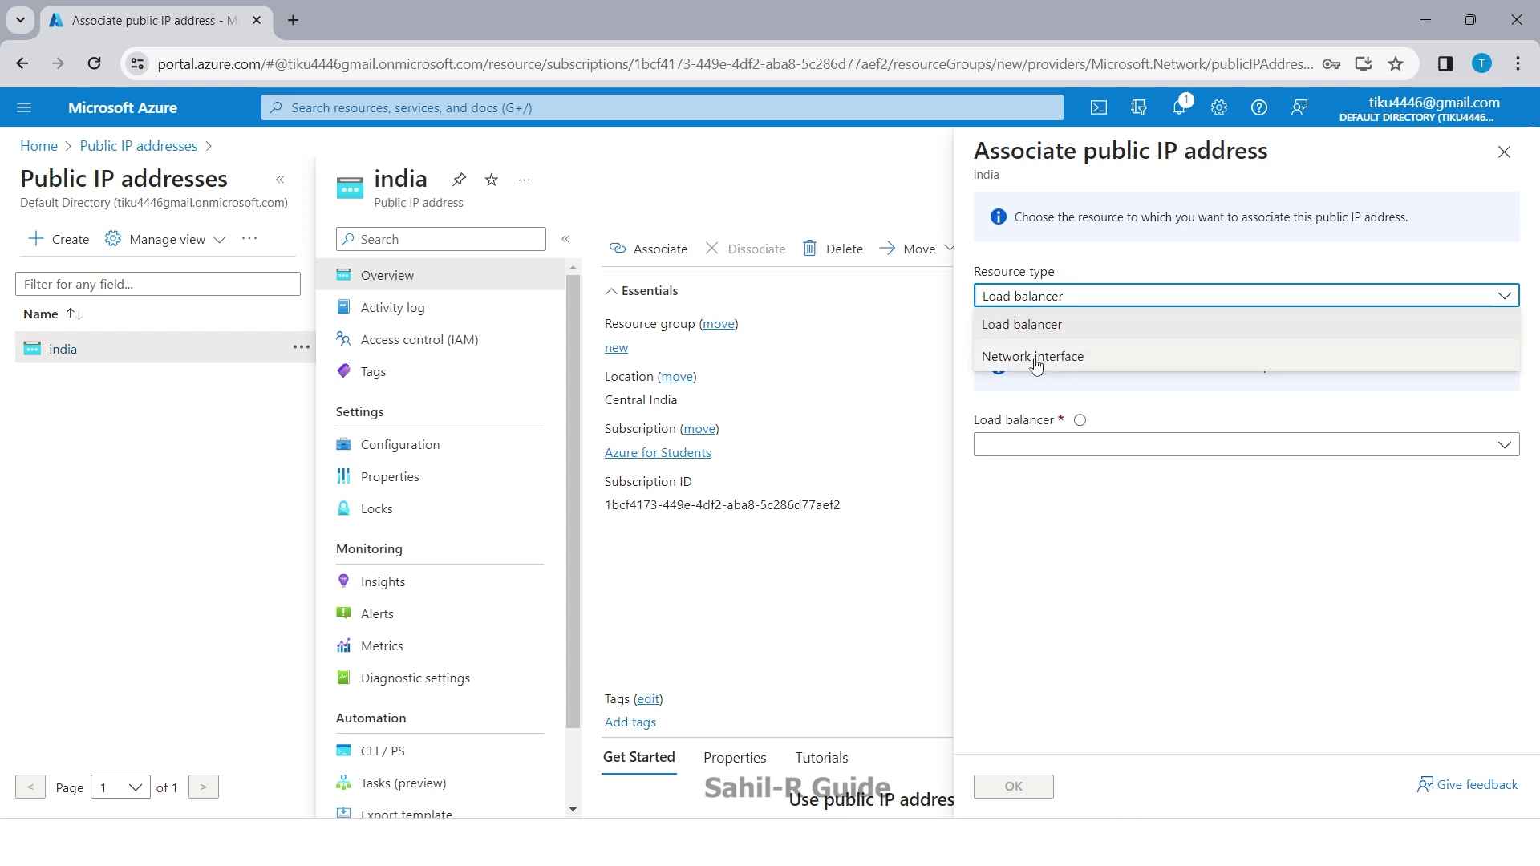
{"action": "left_click", "coordinate": [1036, 360]}
{"action": "left_click", "coordinate": [1091, 359]}
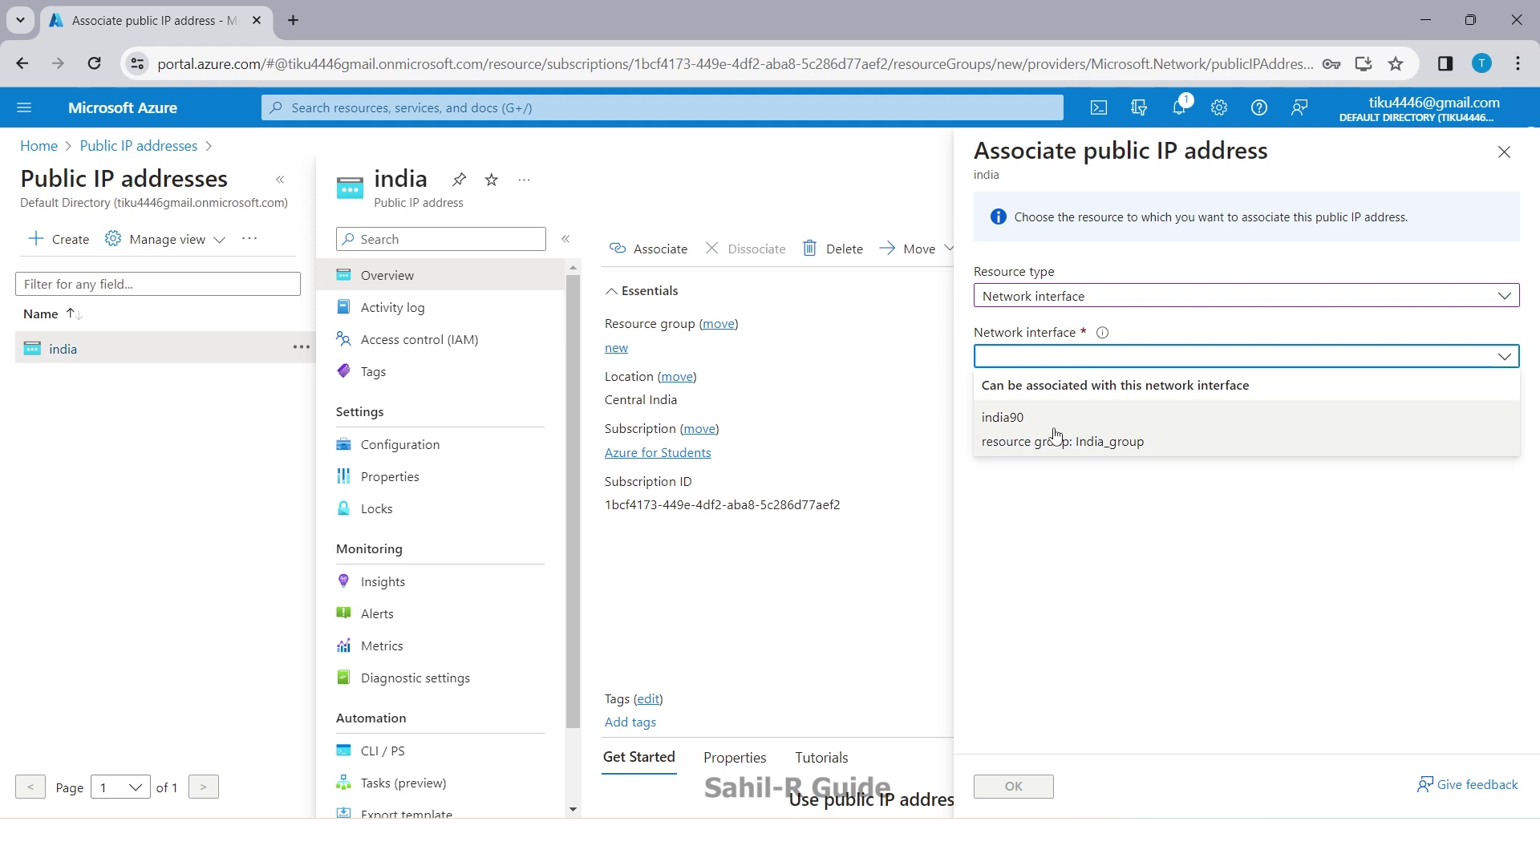
{"action": "left_click", "coordinate": [1056, 436]}
{"action": "left_click", "coordinate": [1013, 787]}
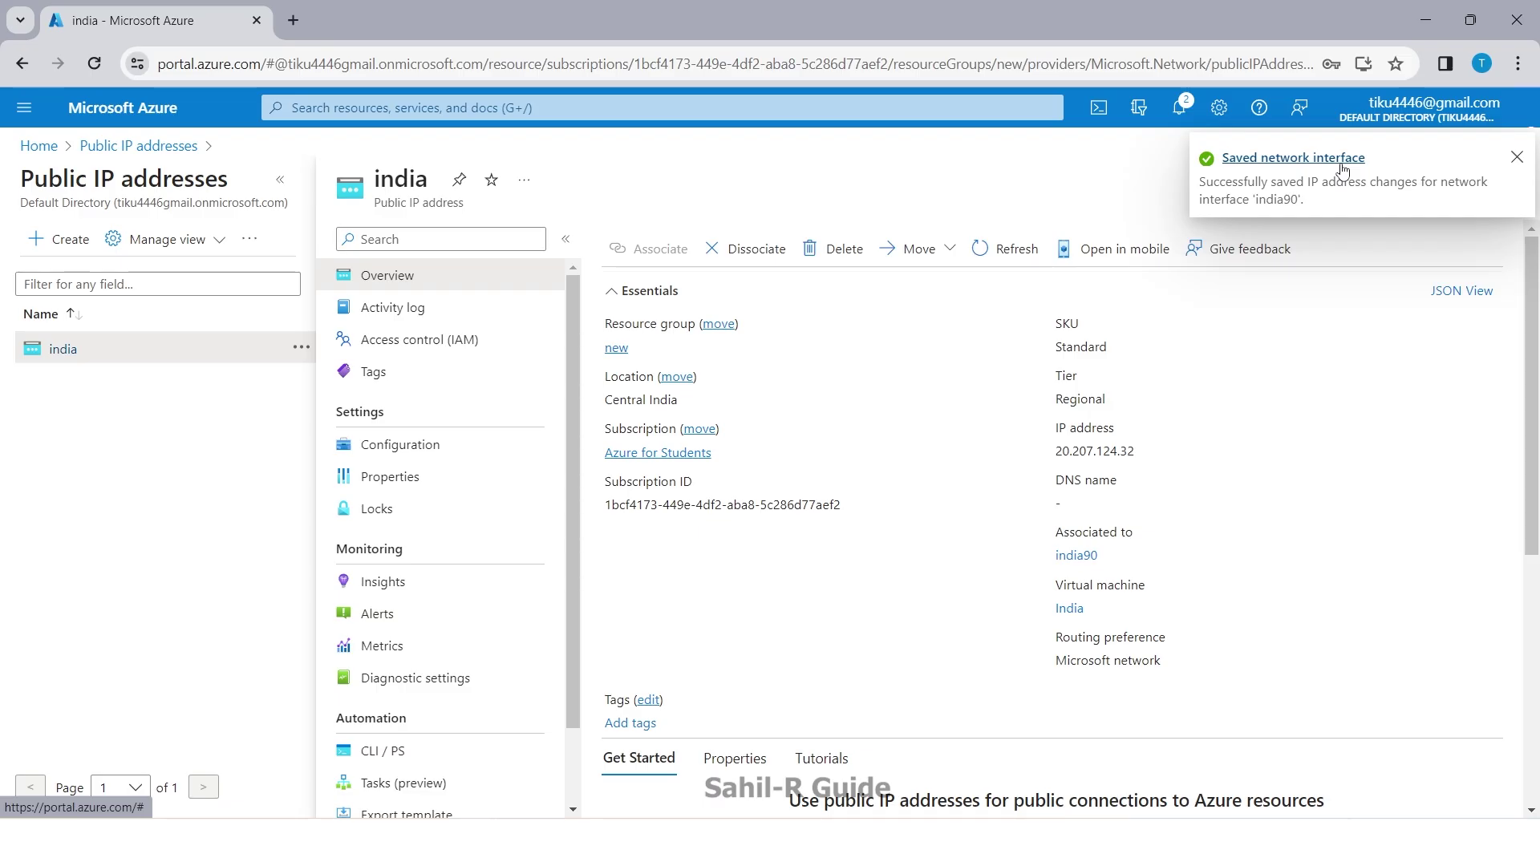
Step: Check the save notification, then select the India VM's public IP 20.207.124.32 in Virtual machines
{"action": "left_click", "coordinate": [1179, 107]}
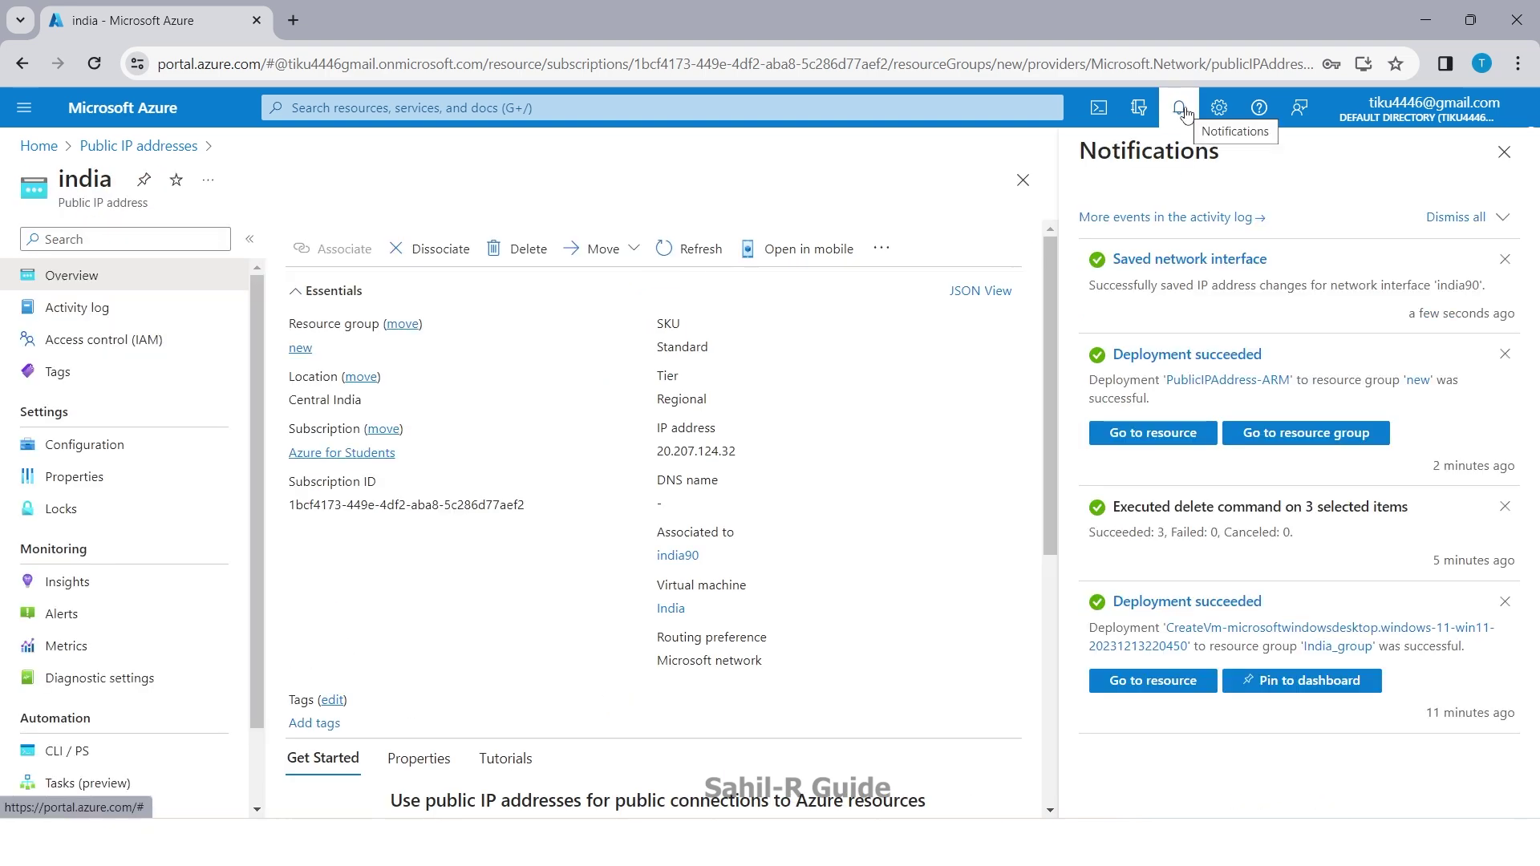
{"action": "left_click", "coordinate": [38, 147]}
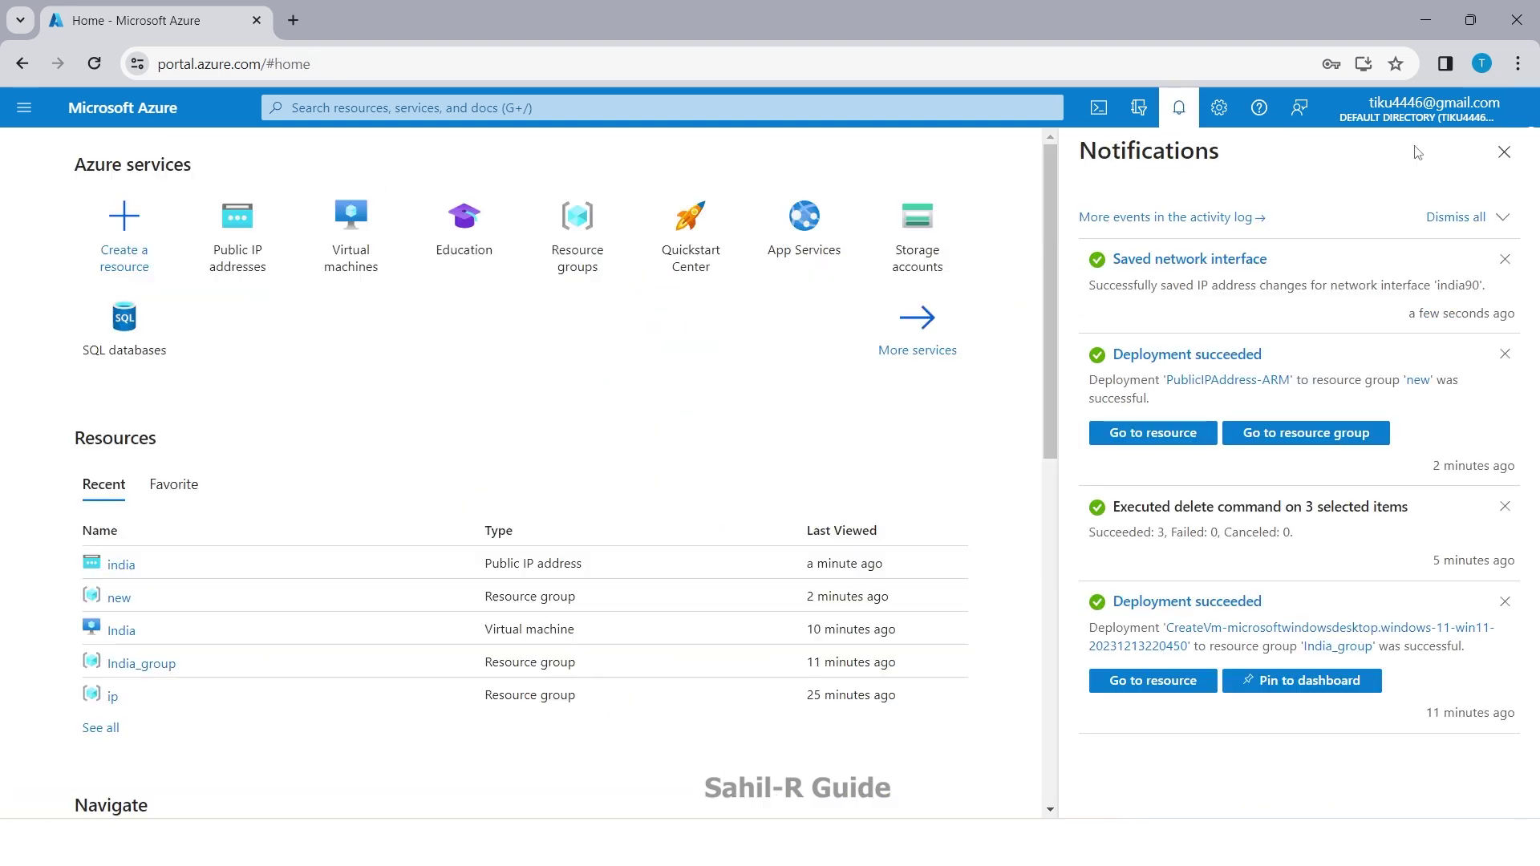
{"action": "left_click", "coordinate": [1505, 152]}
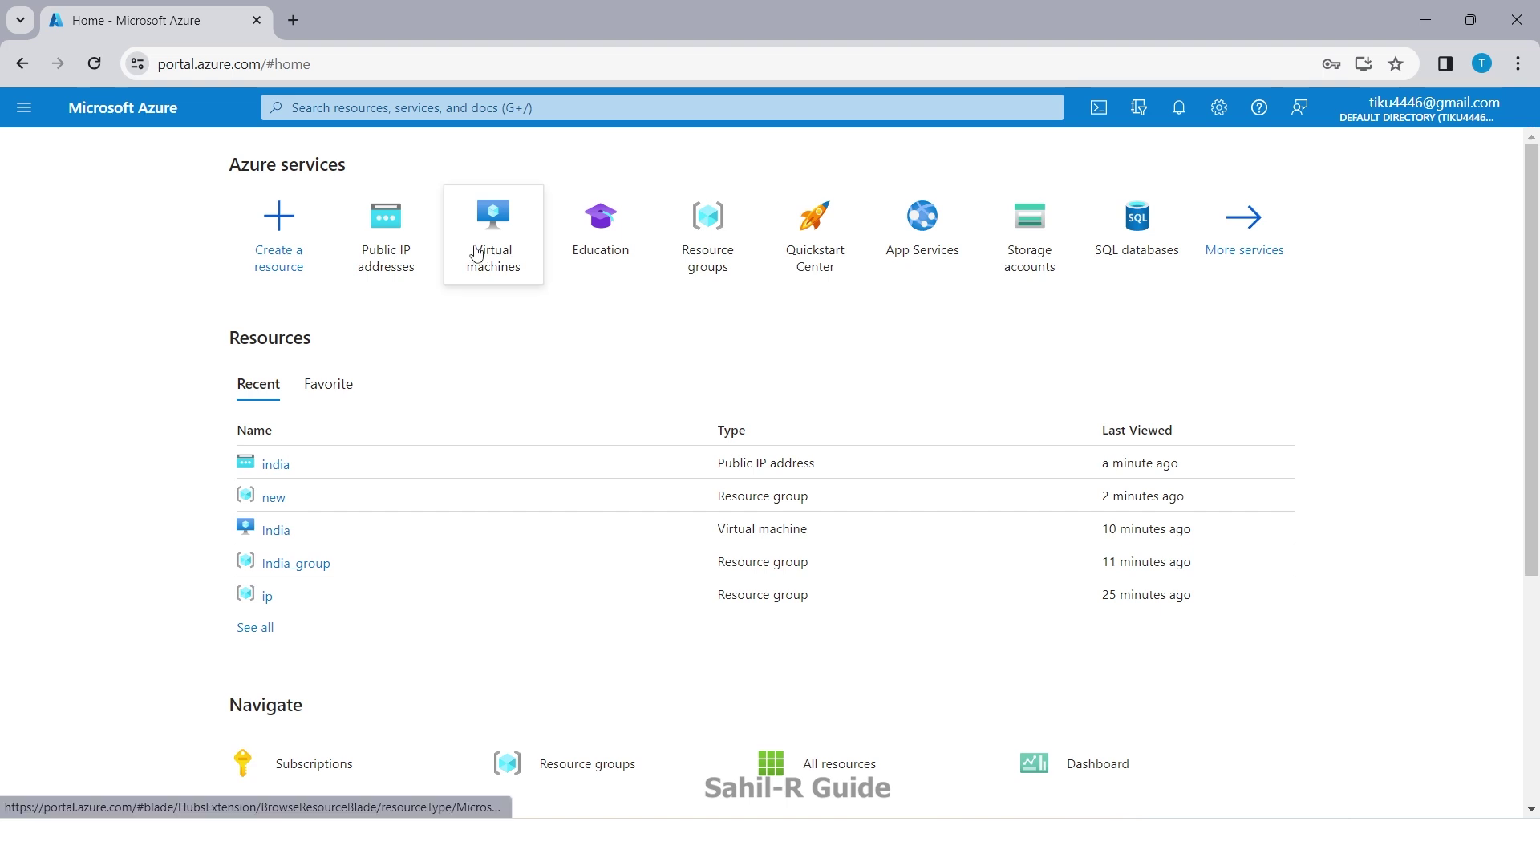
{"action": "left_click", "coordinate": [477, 254]}
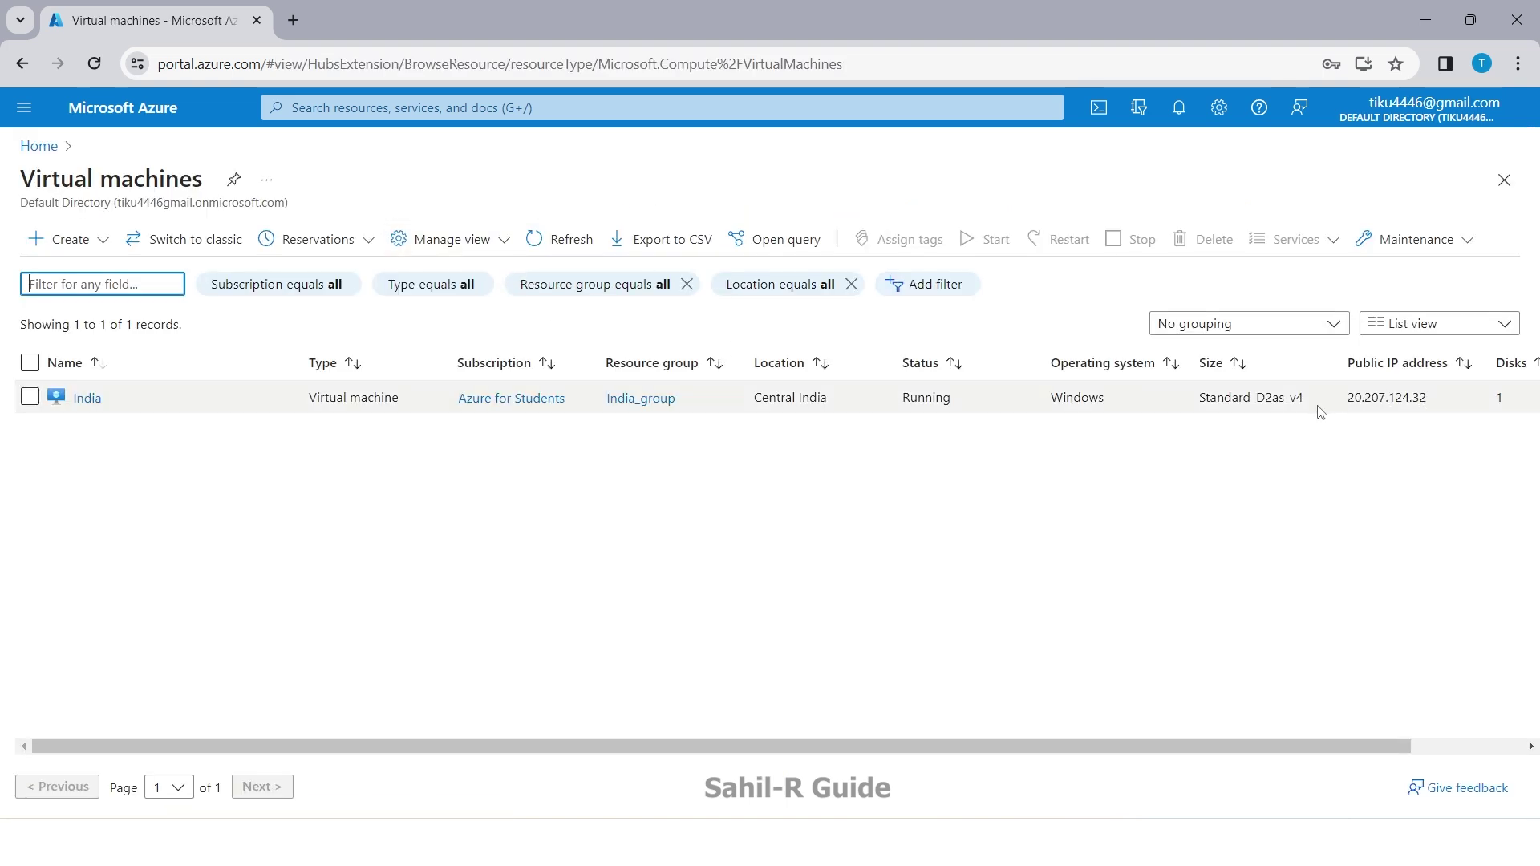
{"action": "left_click_drag", "start_coordinate": [1436, 398], "coordinate": [1356, 399]}
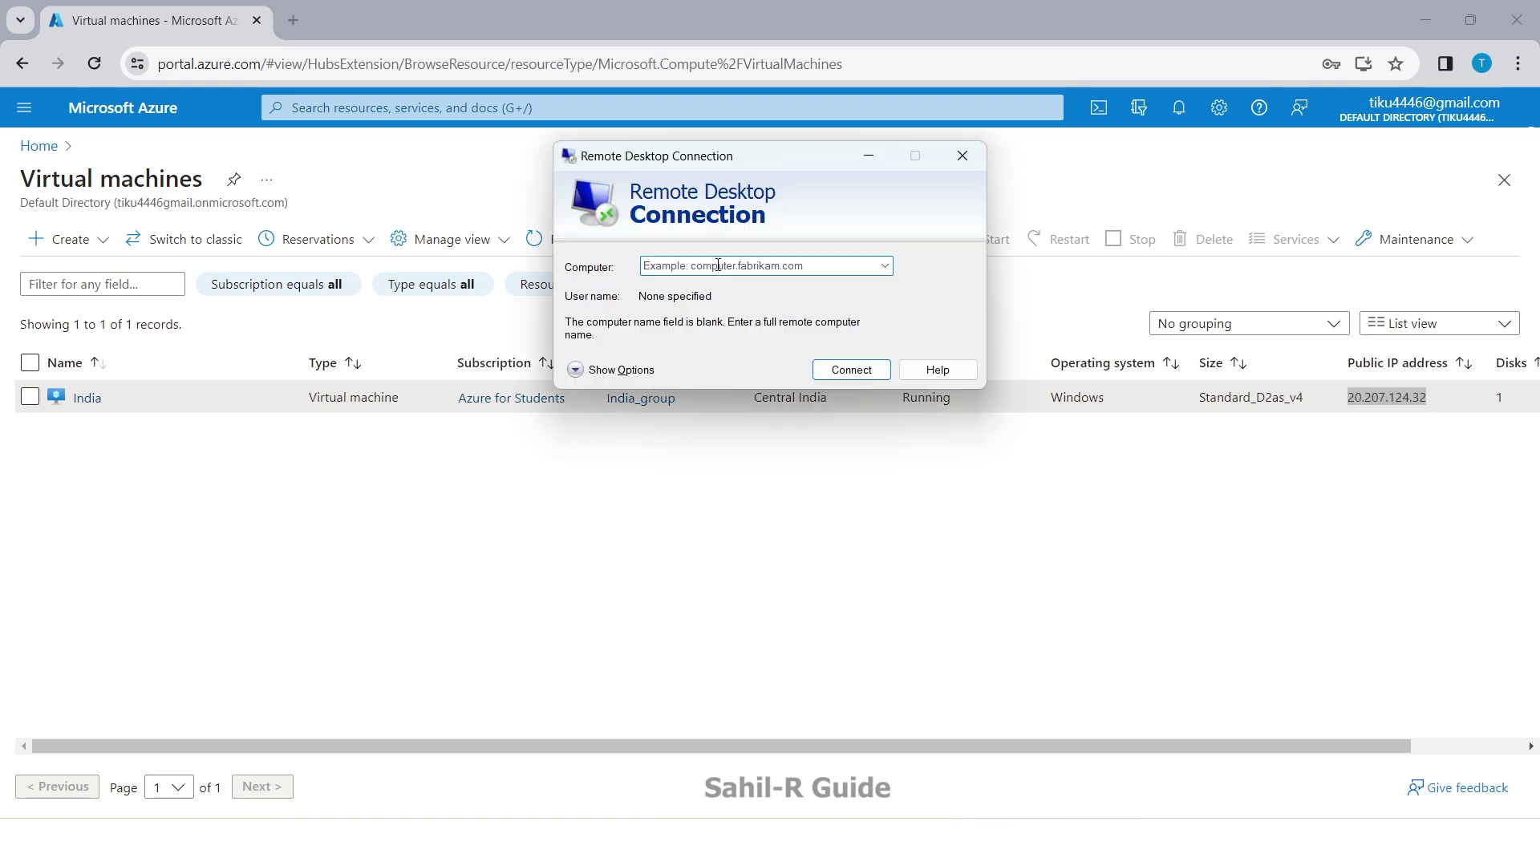
Step: Set the Remote Desktop computer to 20.207.124.32 with user name India
{"action": "key", "text": "ctrl+v"}
{"action": "left_click", "coordinate": [624, 371]}
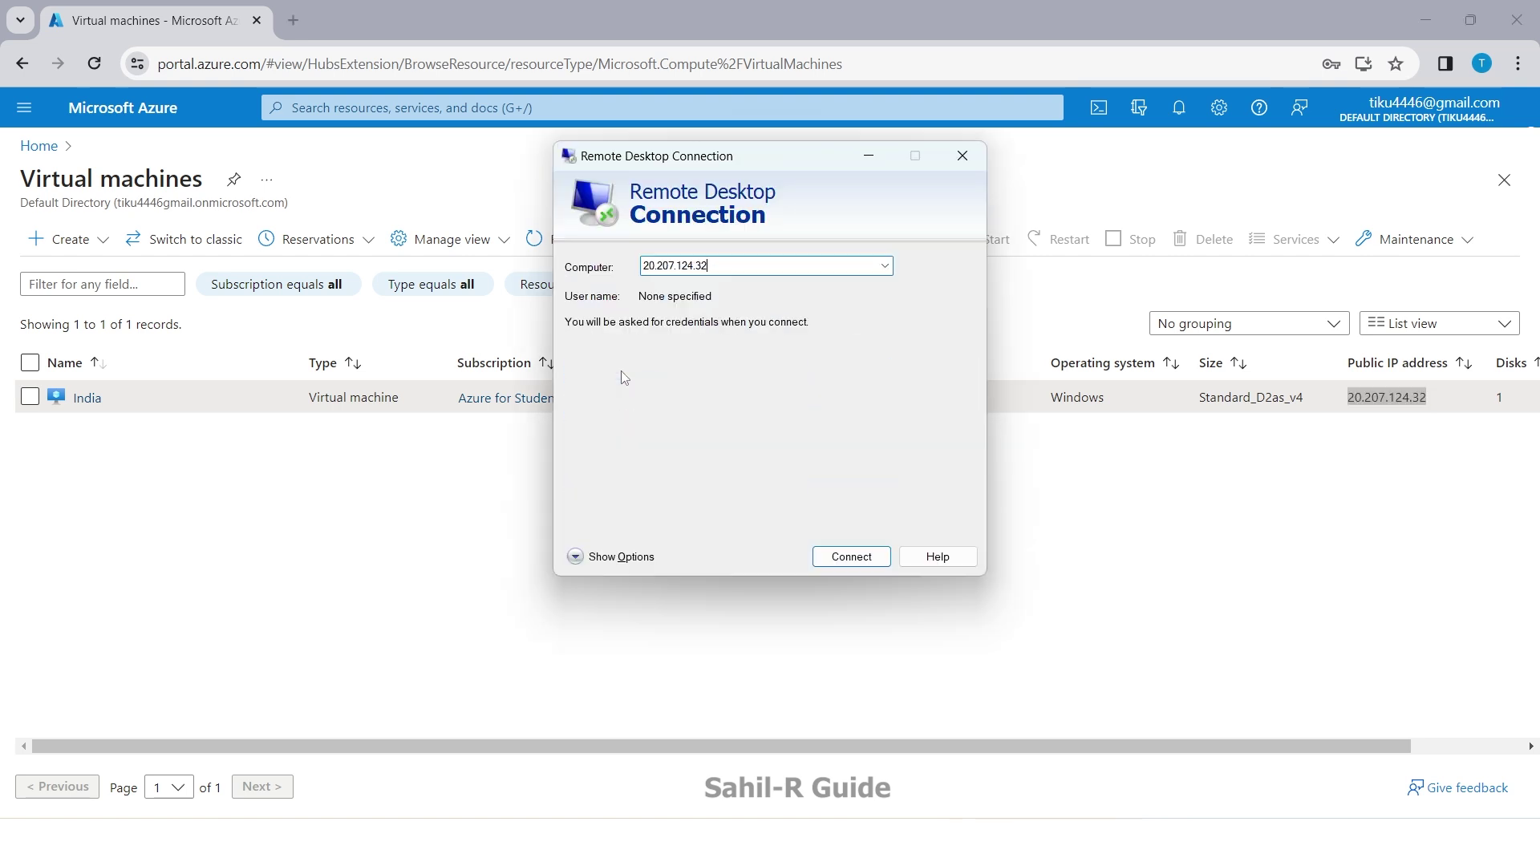
{"action": "left_click", "coordinate": [733, 363]}
{"action": "type", "text": "India"}
Step: Connect with the account password and accept the certificate warning
{"action": "left_click", "coordinate": [847, 608]}
{"action": "key", "text": "ctrl+v"}
{"action": "left_click", "coordinate": [618, 542]}
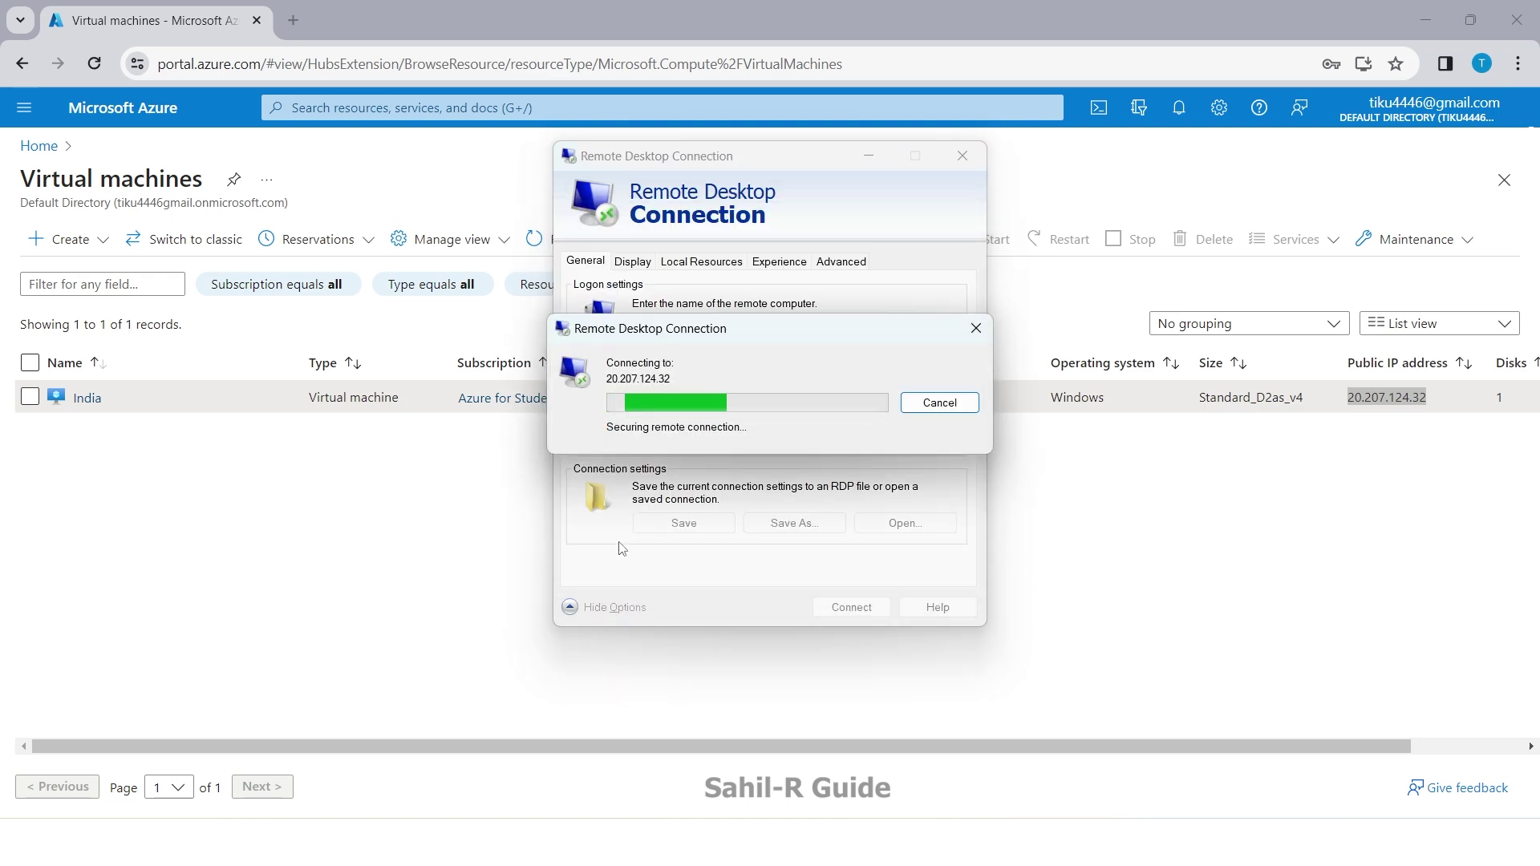
{"action": "left_click", "coordinate": [841, 559]}
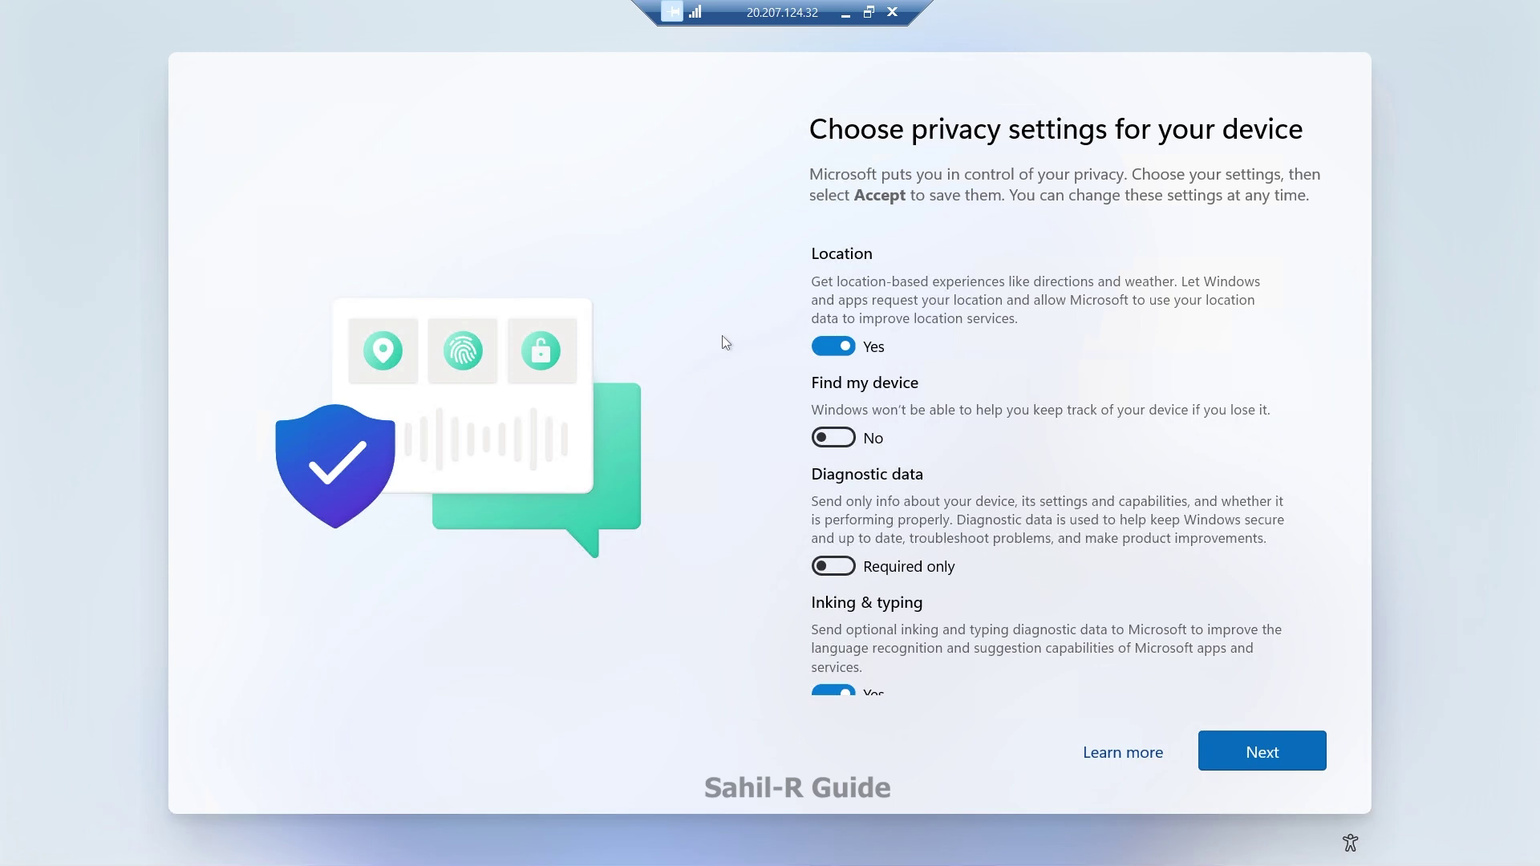
Step: Set Location, Inking & typing, Tailored experiences and Advertising ID to No, accept, and open Start
{"action": "left_click", "coordinate": [846, 355]}
{"action": "scroll", "coordinate": [838, 377], "scroll_direction": "down", "scroll_amount": 5}
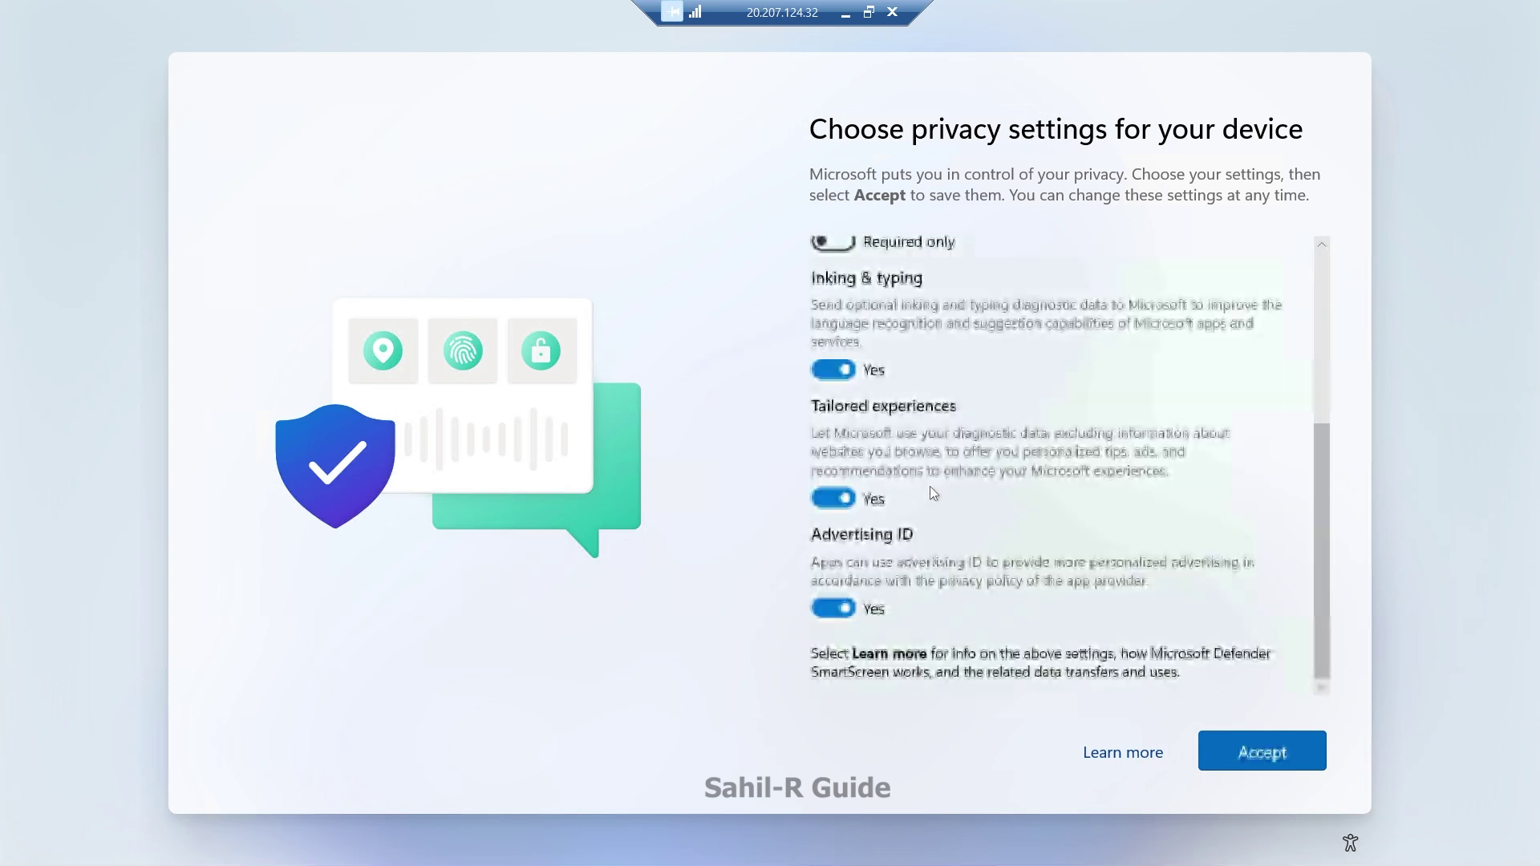
{"action": "left_click", "coordinate": [835, 371]}
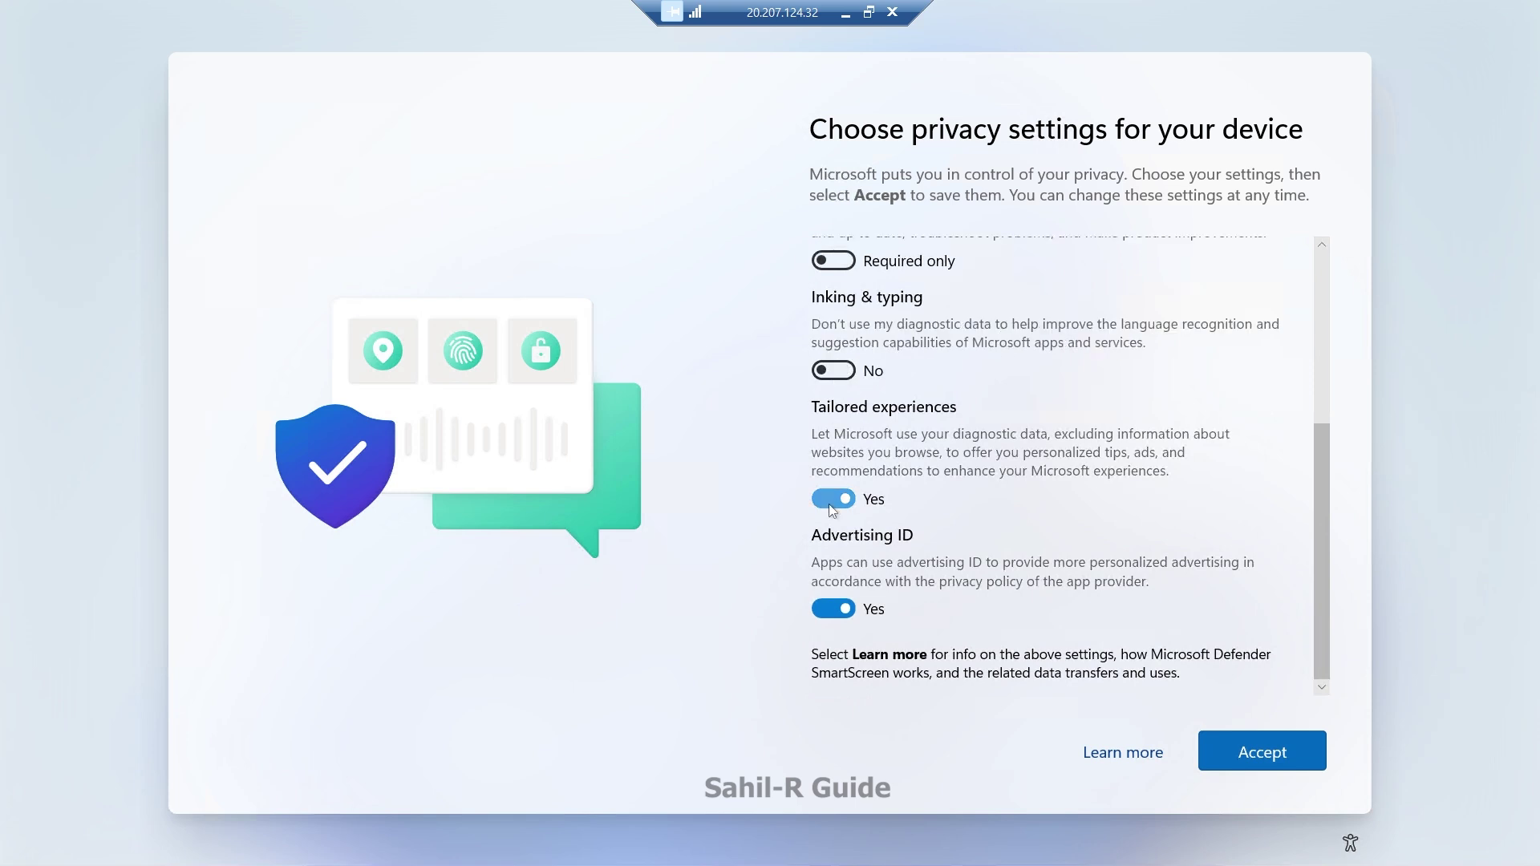
{"action": "left_click", "coordinate": [834, 498]}
{"action": "left_click", "coordinate": [833, 610]}
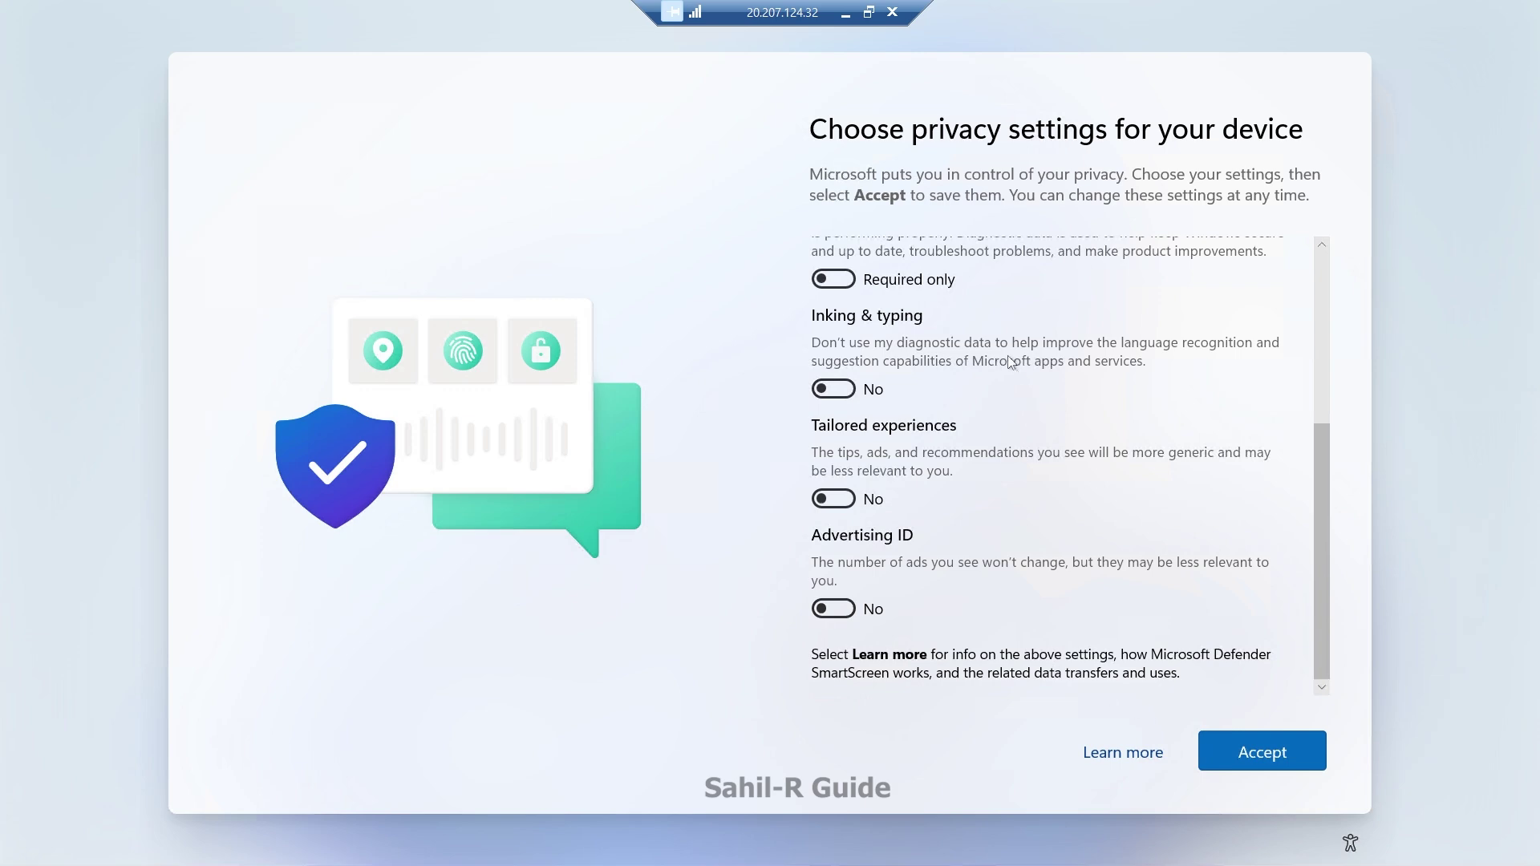
{"action": "left_click", "coordinate": [1263, 759]}
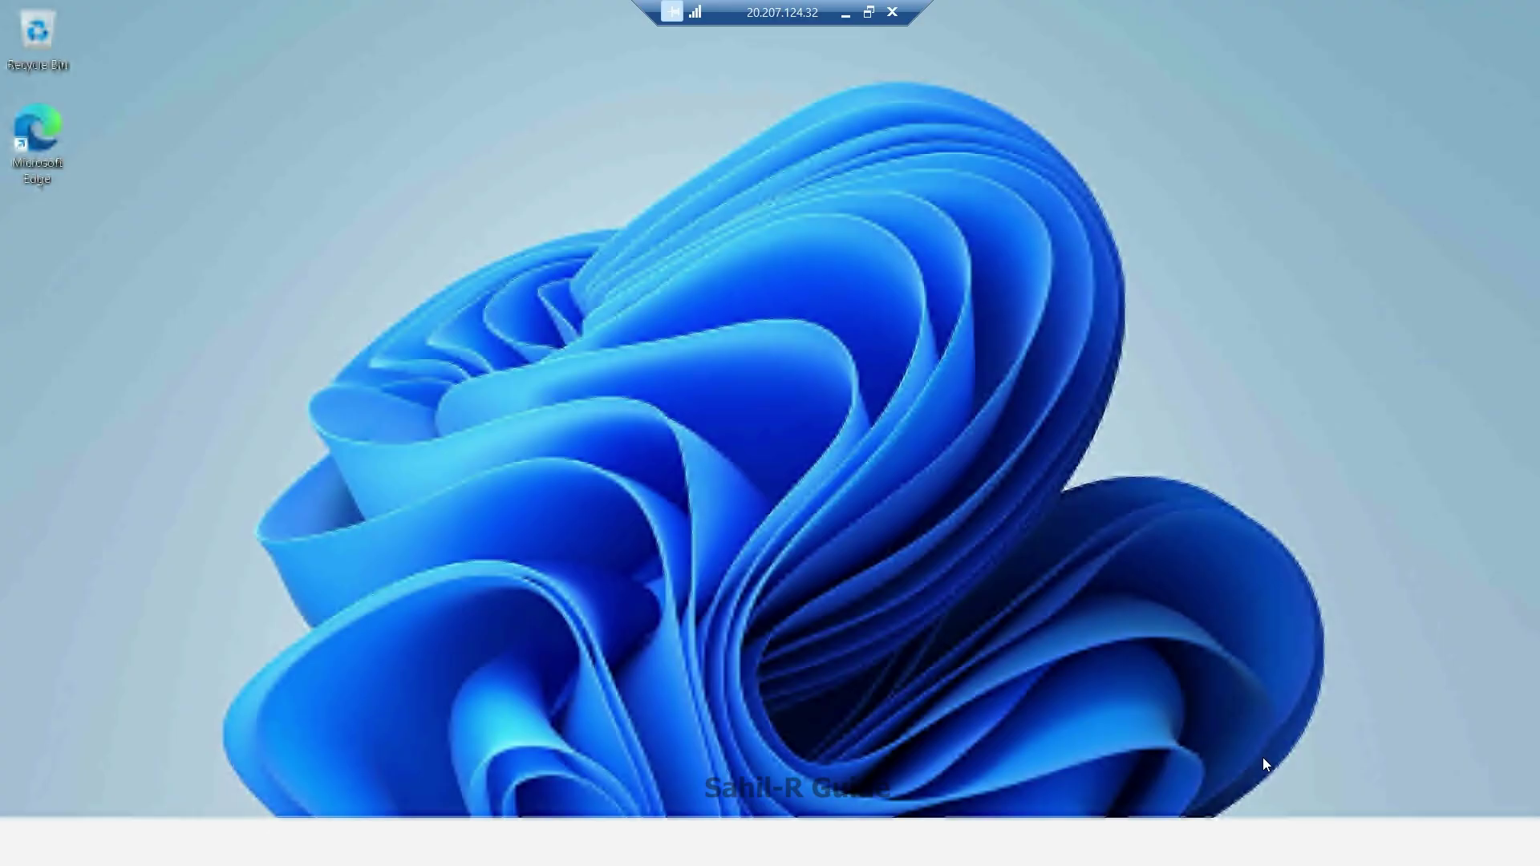
{"action": "key", "text": "super"}
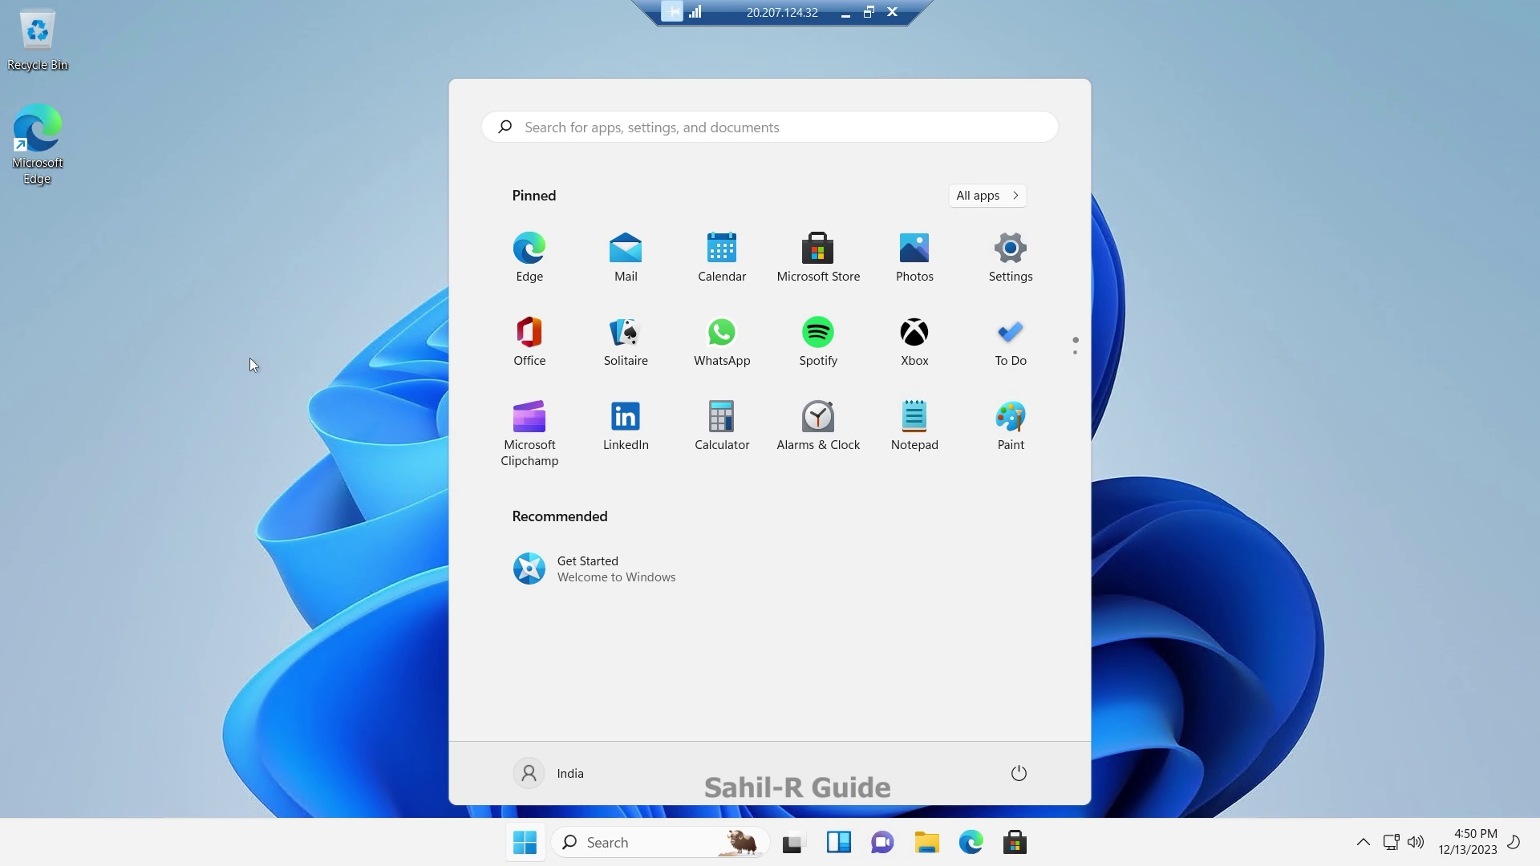
Step: Review CPU and 8 GB memory in a maximized Task Manager's Performance tab, then close it
{"action": "left_click", "coordinate": [590, 844]}
{"action": "type", "text": "task"}
{"action": "left_click", "coordinate": [1085, 270]}
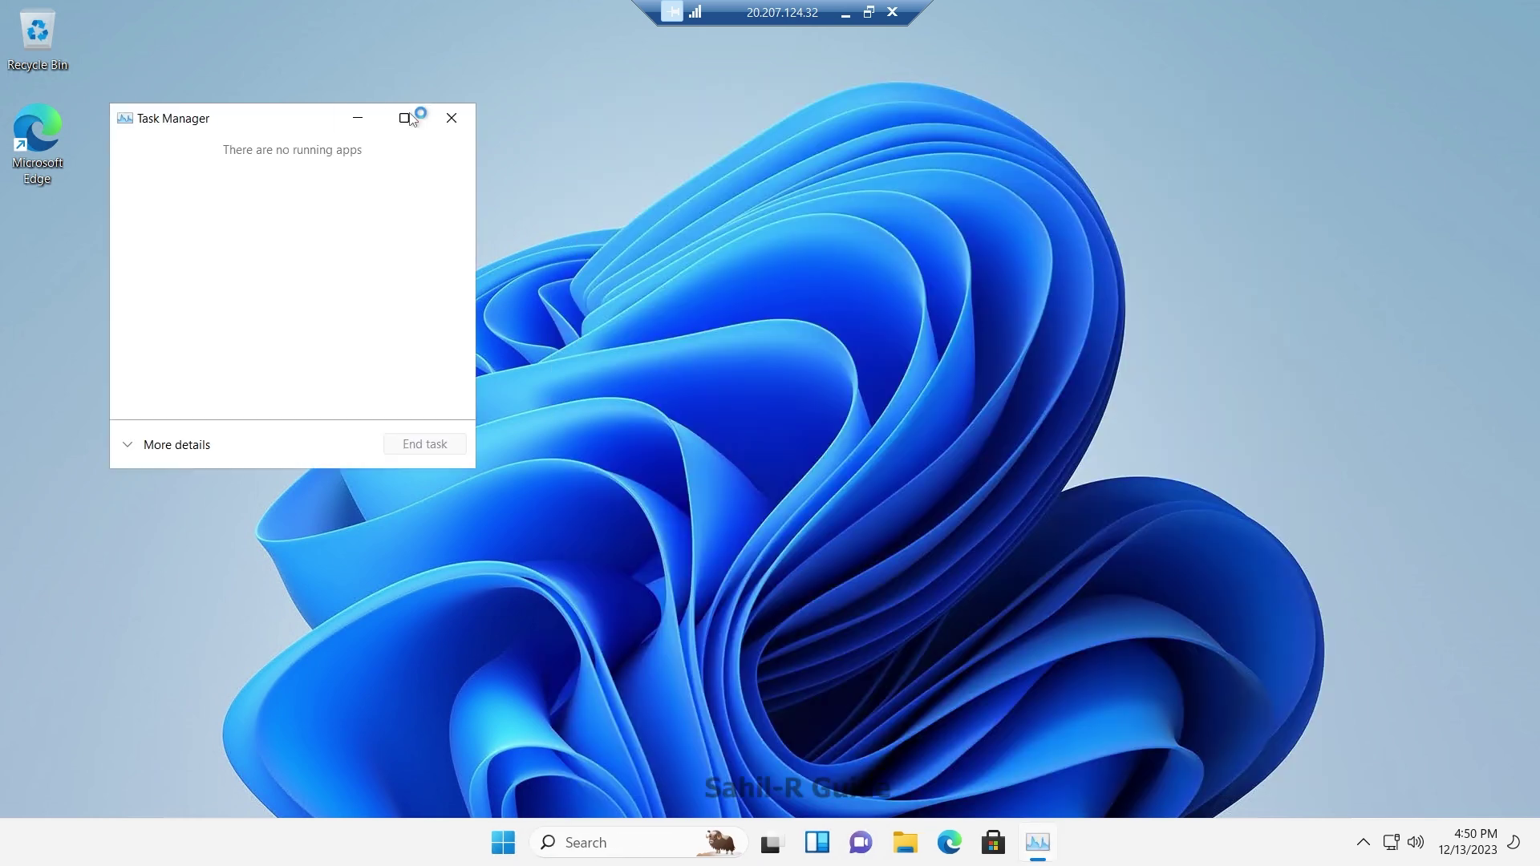
{"action": "left_click", "coordinate": [405, 118]}
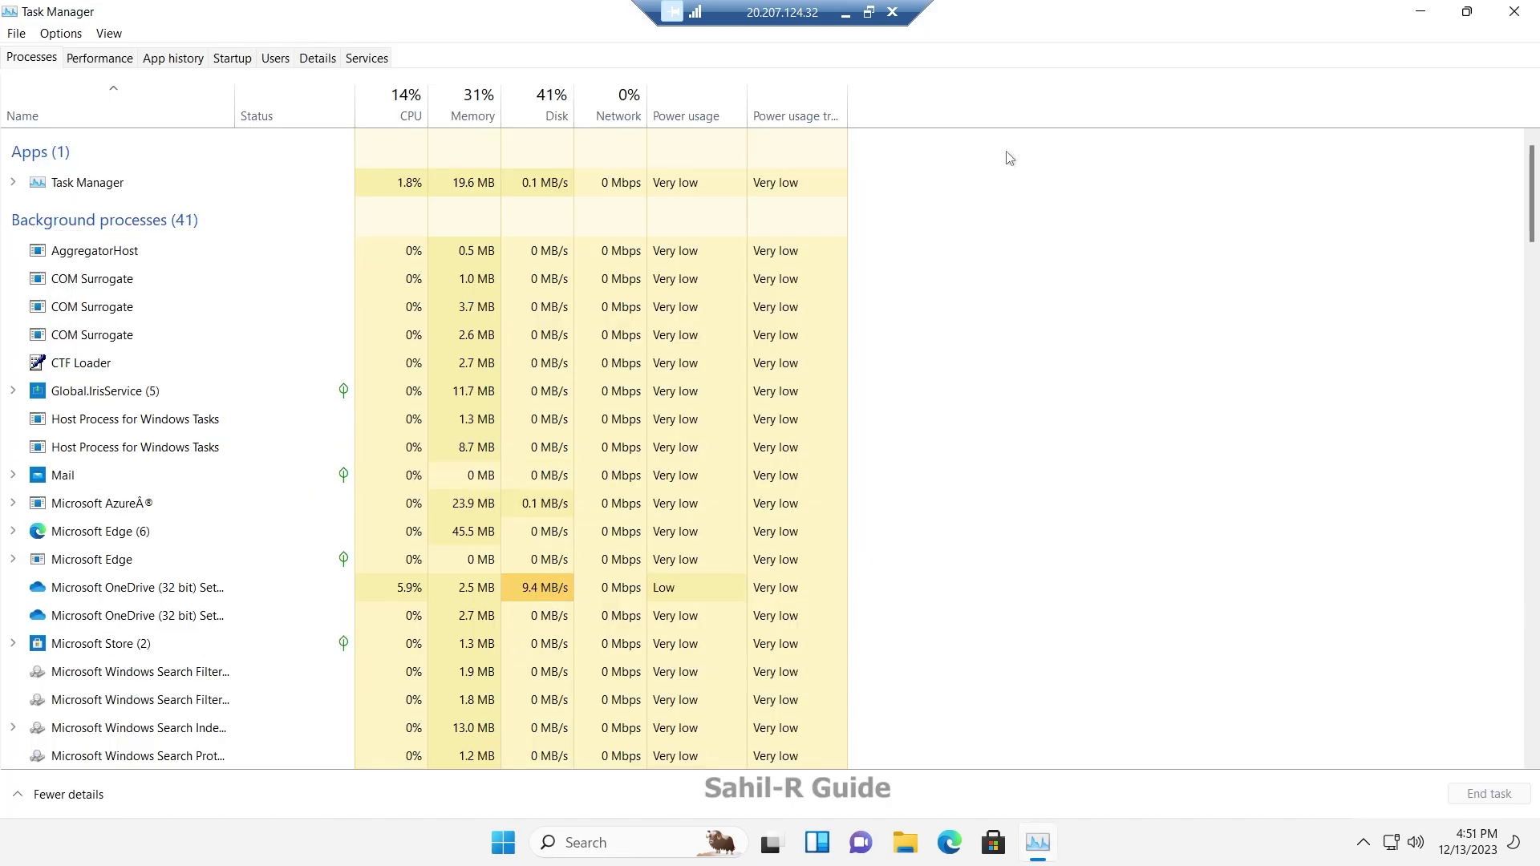
{"action": "left_click", "coordinate": [98, 59]}
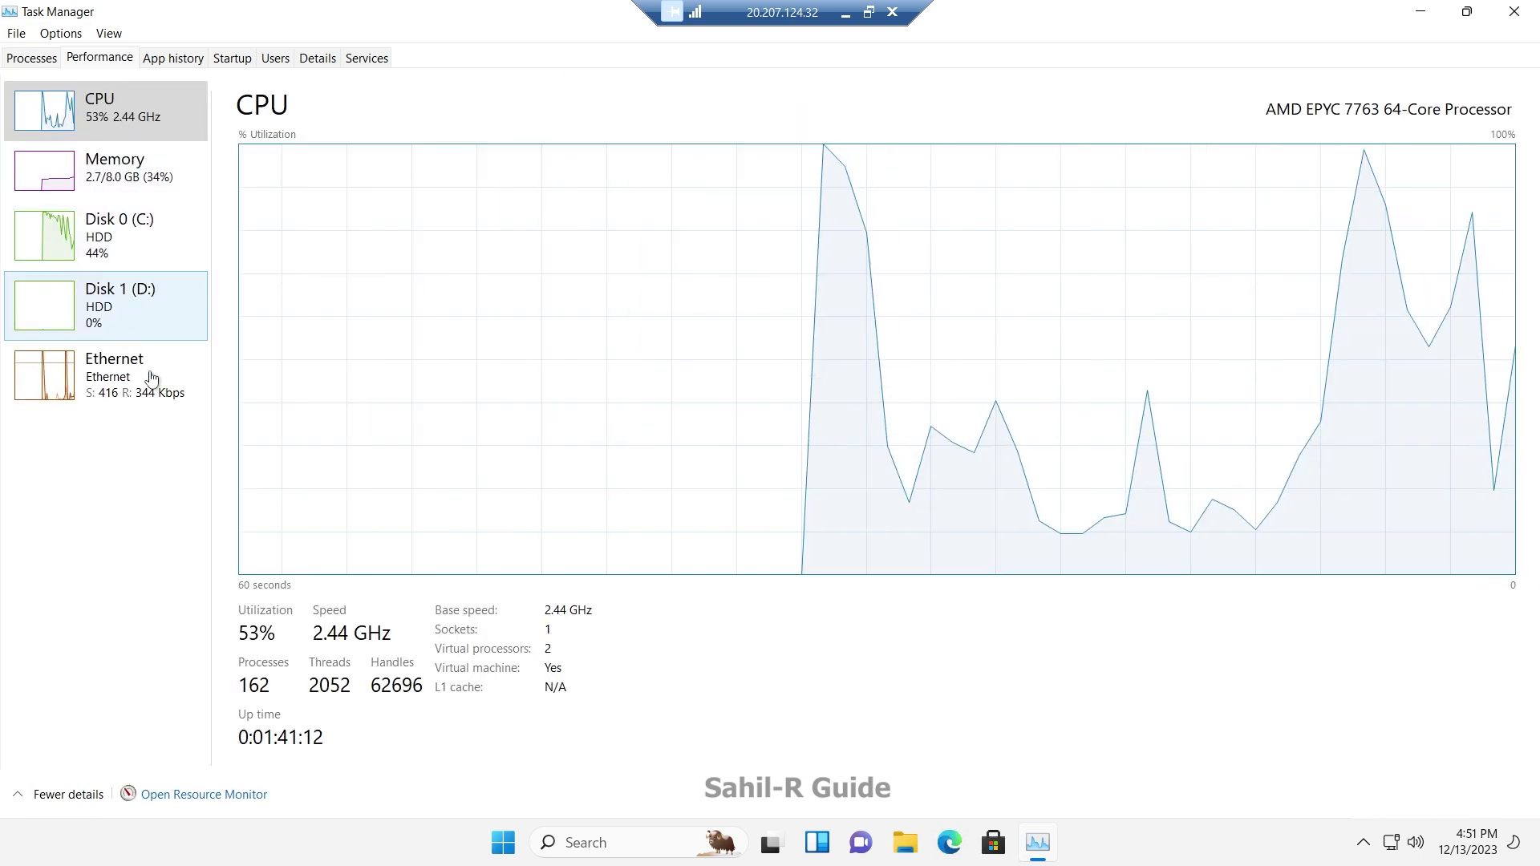
{"action": "left_click", "coordinate": [128, 170]}
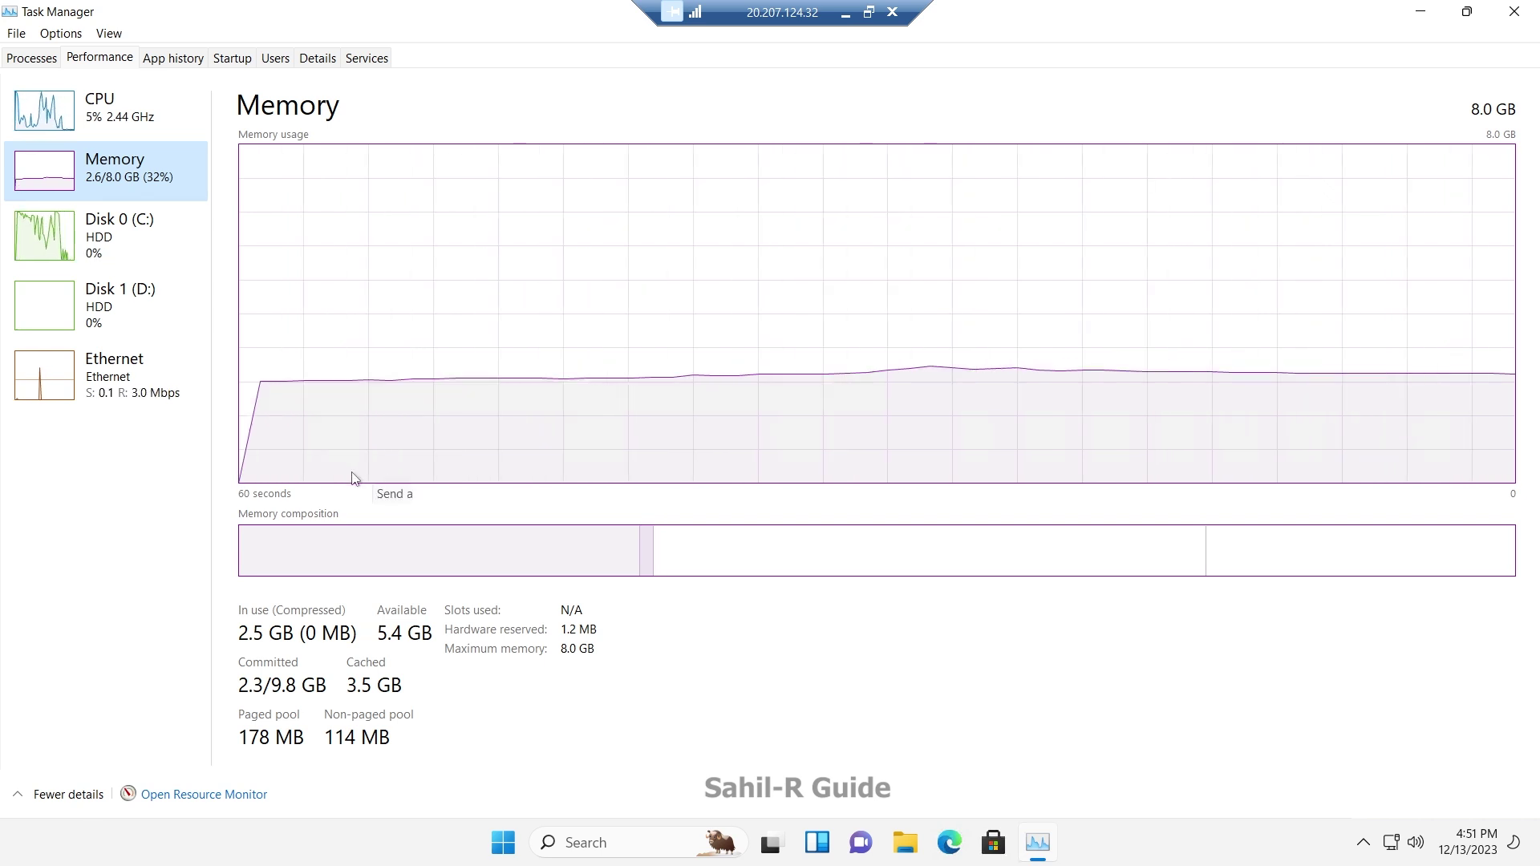
{"action": "left_click", "coordinate": [1515, 11]}
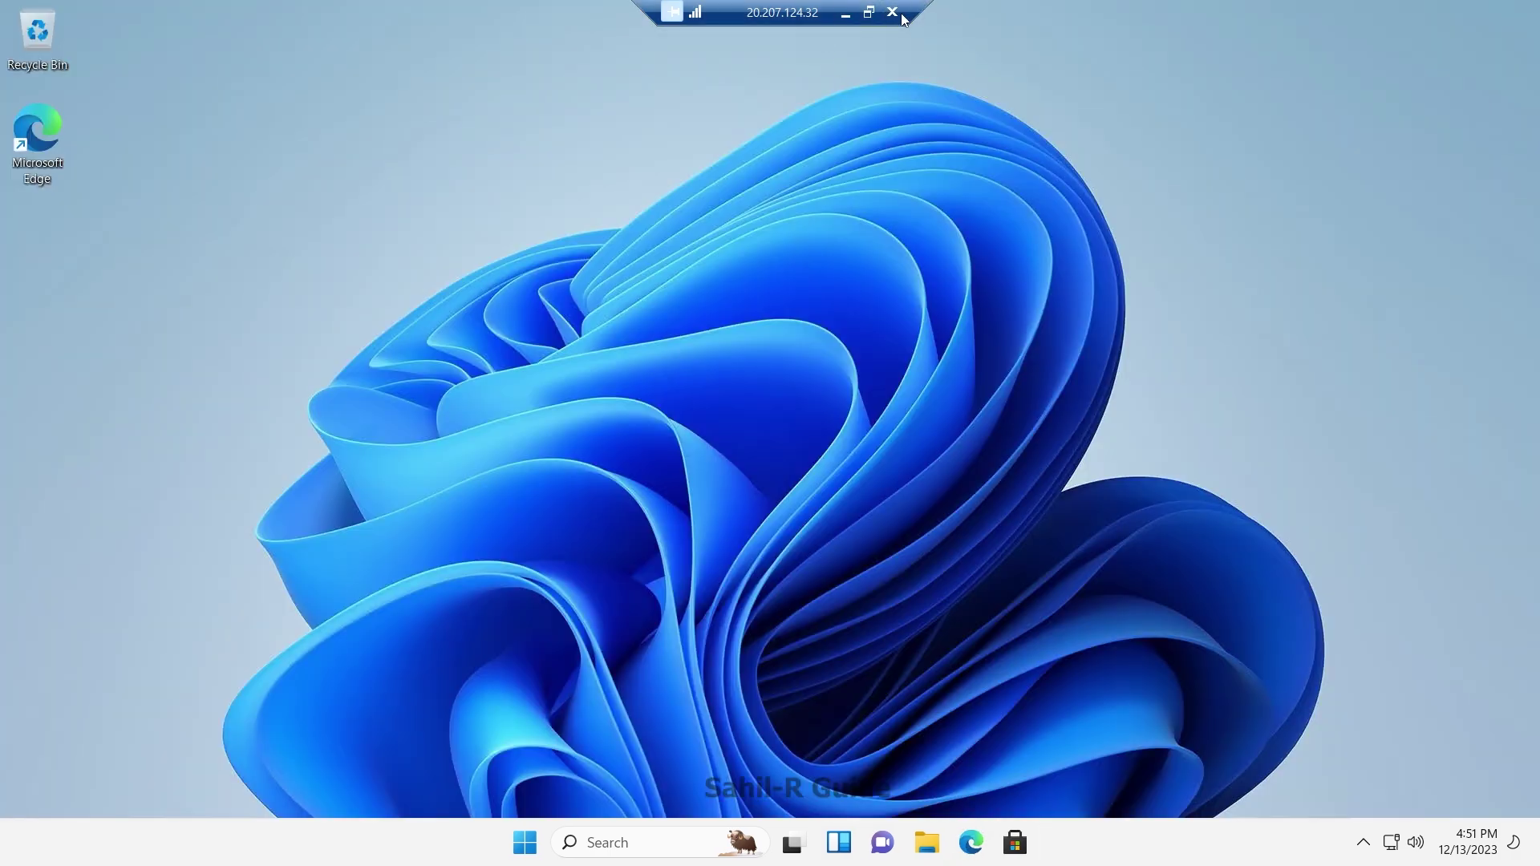
Step: Back in the Azure portal, open the India VM from the Virtual machines list
{"action": "left_click", "coordinate": [846, 12]}
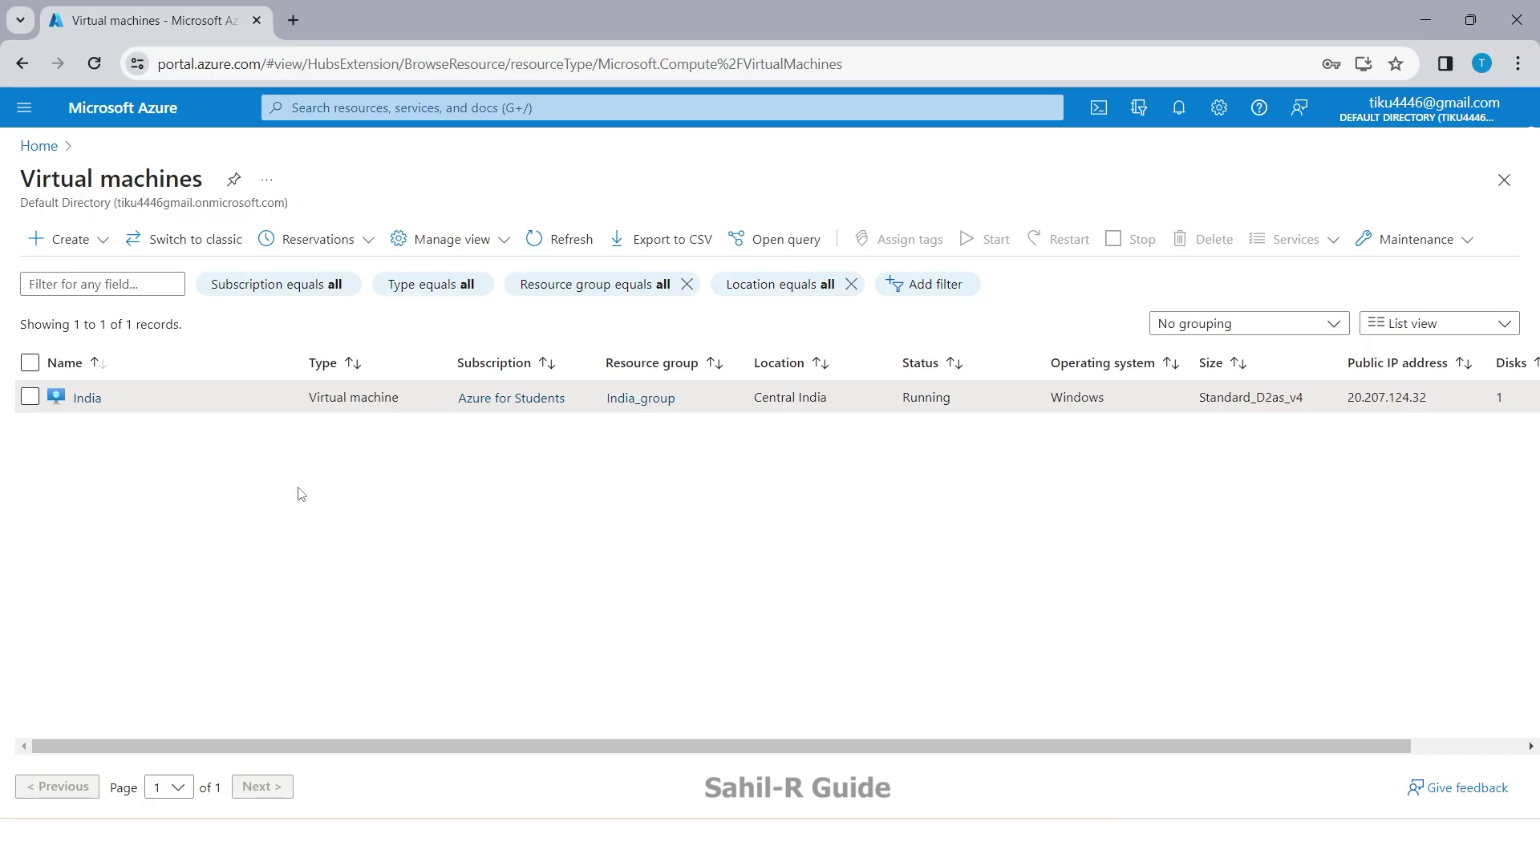
{"action": "left_click", "coordinate": [48, 153]}
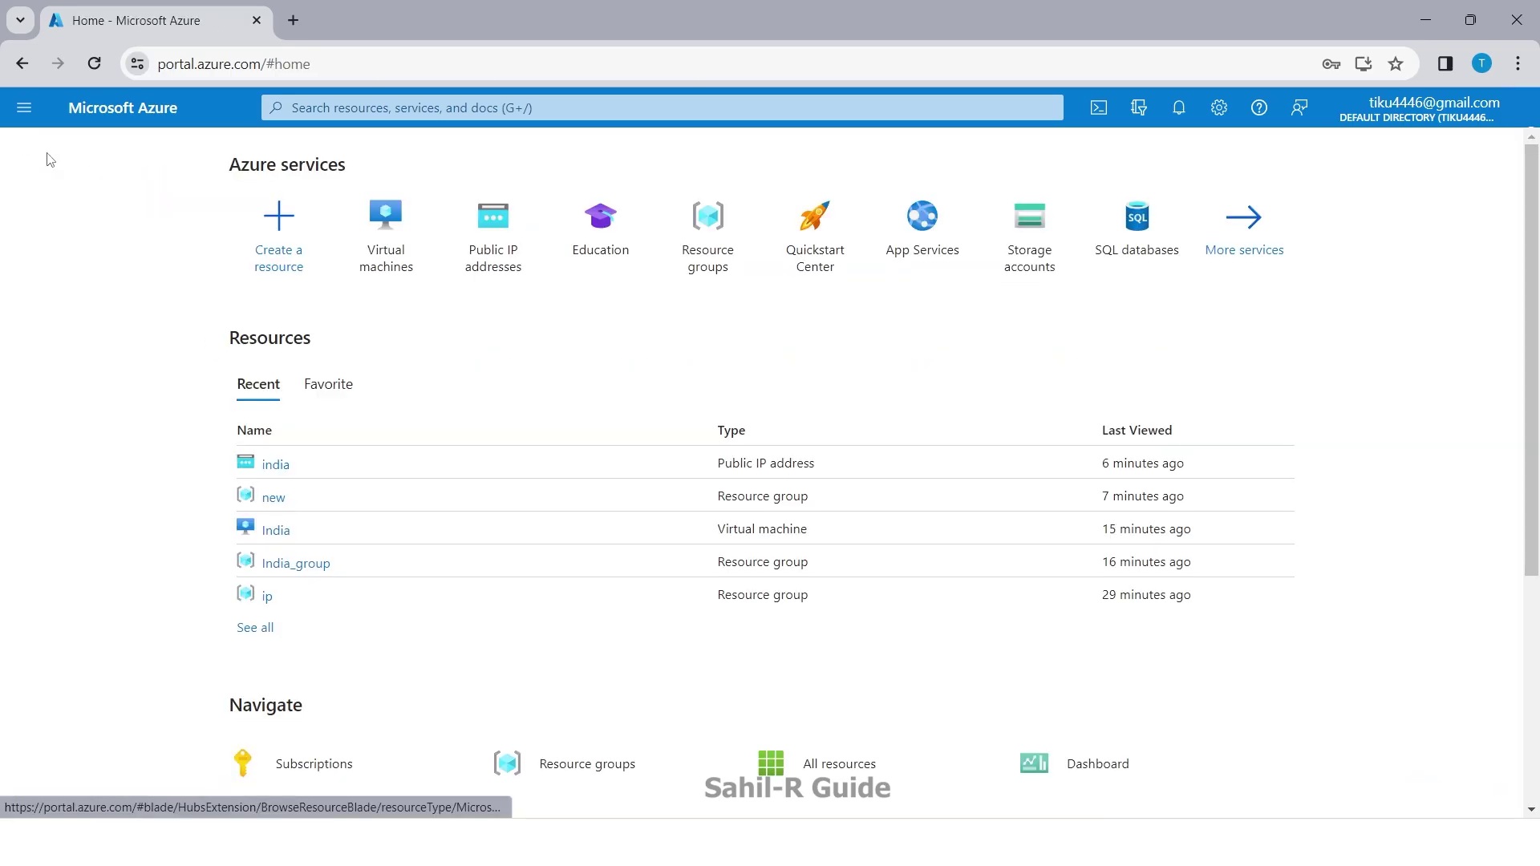
{"action": "left_click", "coordinate": [394, 263]}
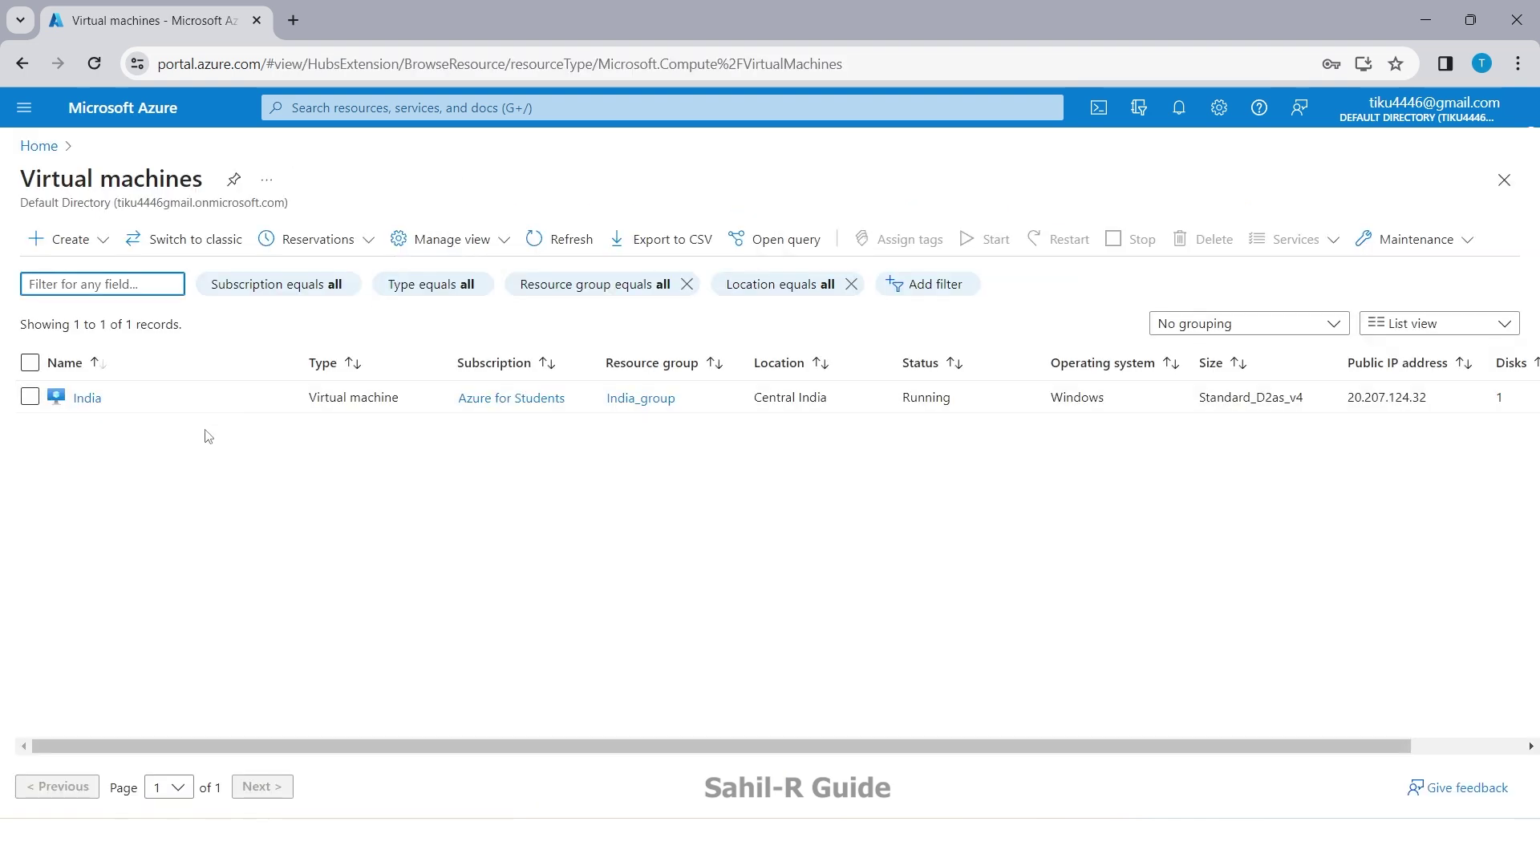
{"action": "left_click", "coordinate": [90, 398]}
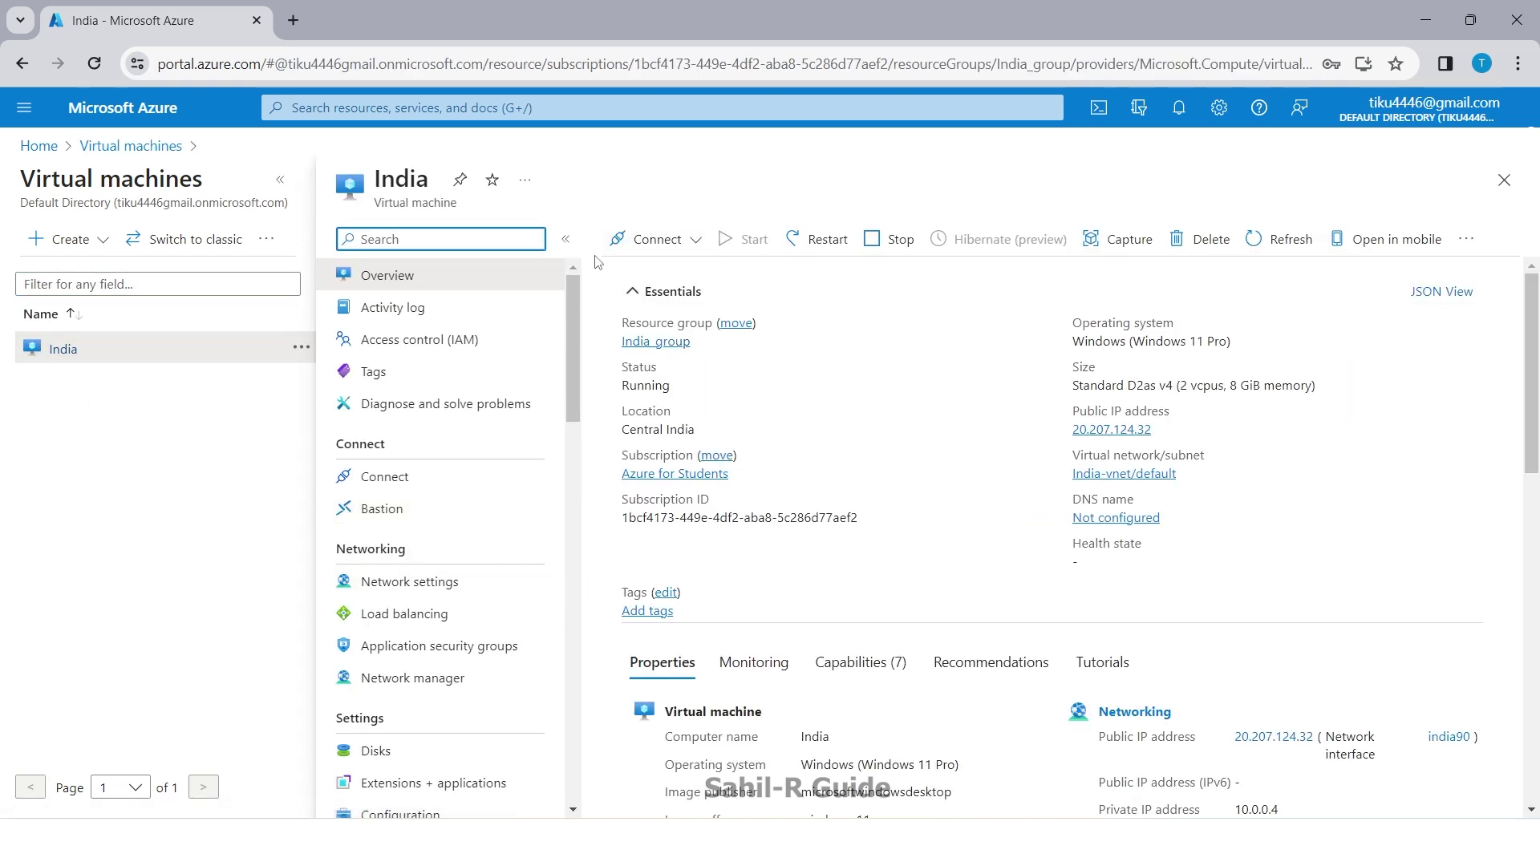
Step: Pick Standard_E4s_v3 from the E-Series v3 sizes and confirm the resize
{"action": "scroll", "coordinate": [480, 641], "scroll_direction": "down", "scroll_amount": 6}
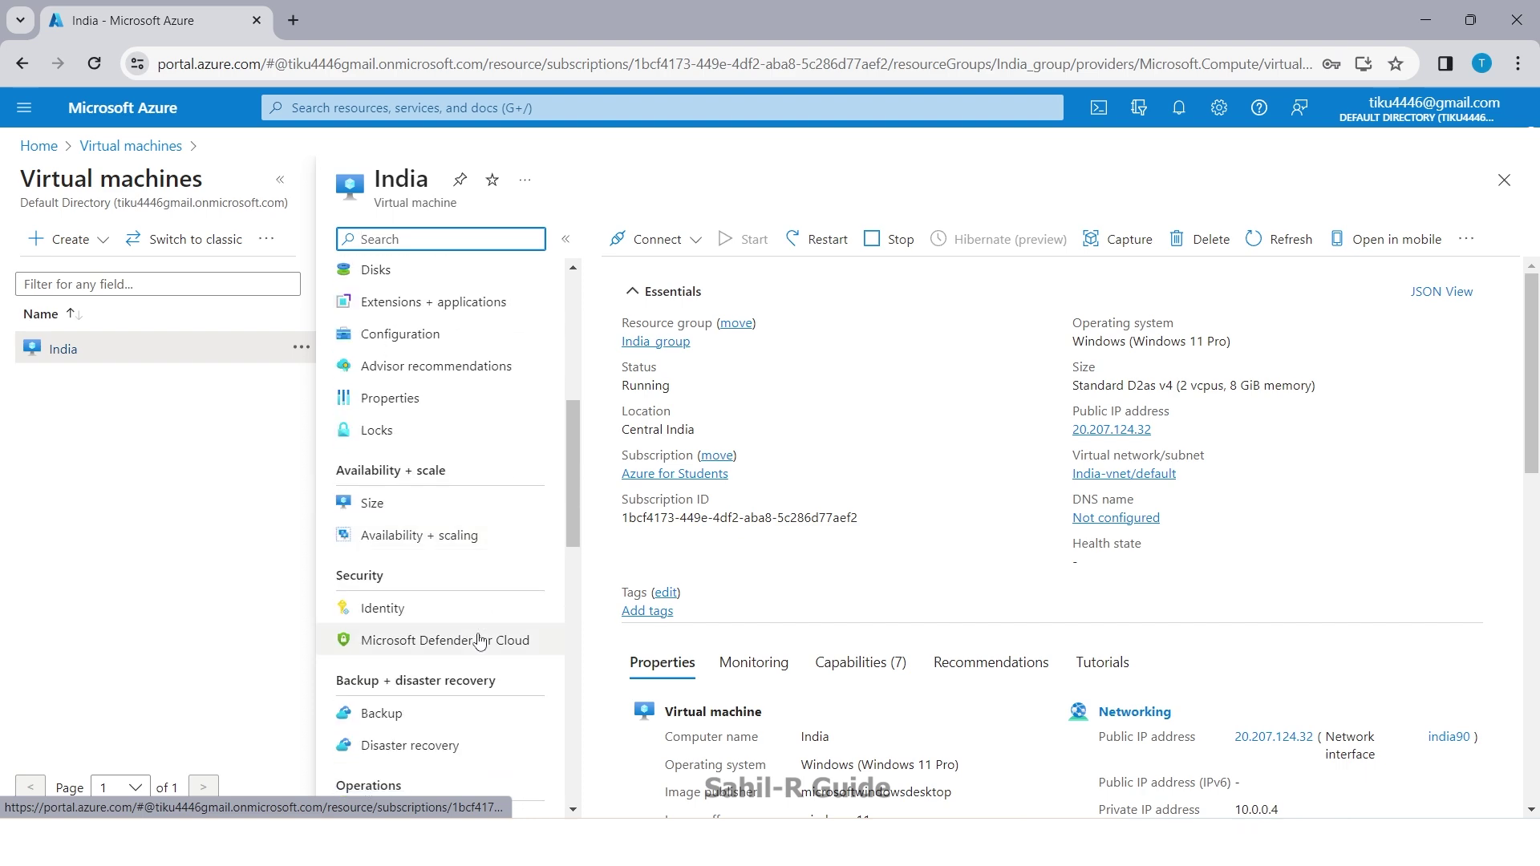
{"action": "left_click", "coordinate": [355, 512]}
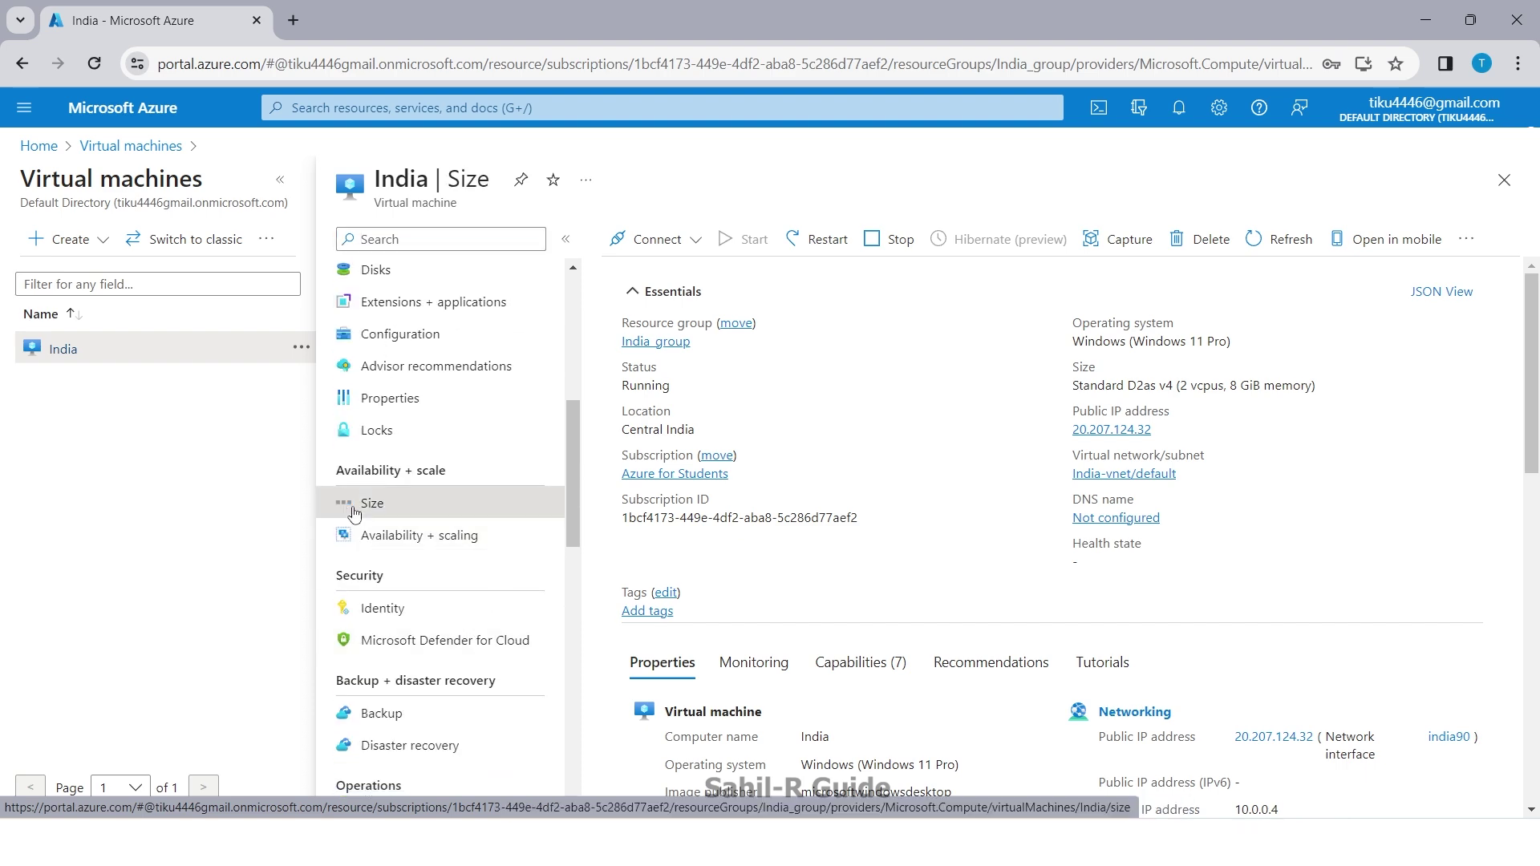
{"action": "scroll", "coordinate": [735, 646], "scroll_direction": "down", "scroll_amount": 10}
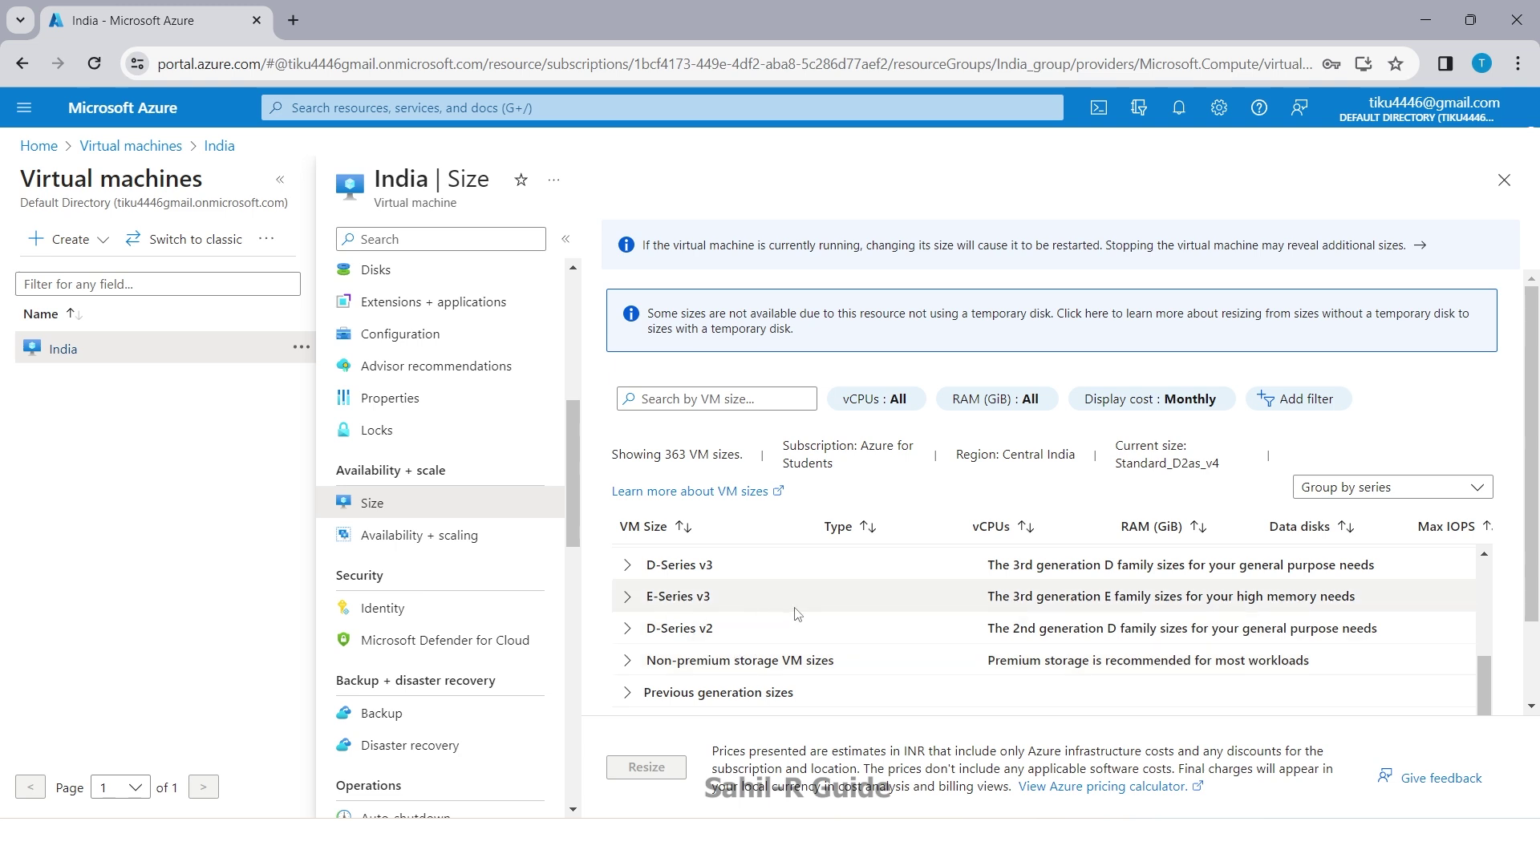
{"action": "scroll", "coordinate": [797, 614], "scroll_direction": "down", "scroll_amount": 1}
{"action": "left_click", "coordinate": [628, 586]}
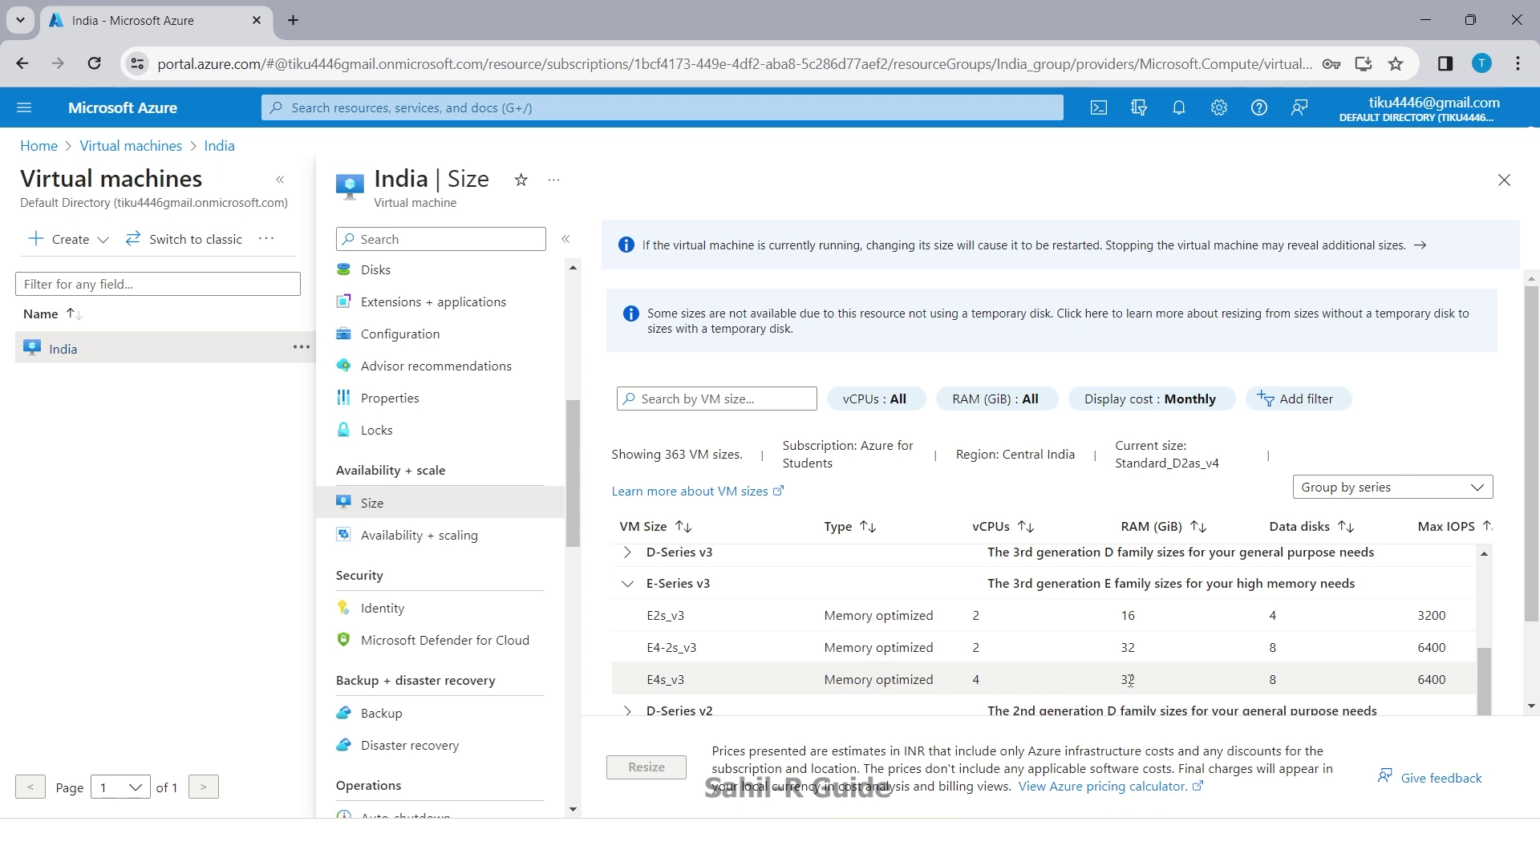
{"action": "left_click", "coordinate": [813, 683]}
{"action": "left_click", "coordinate": [646, 768]}
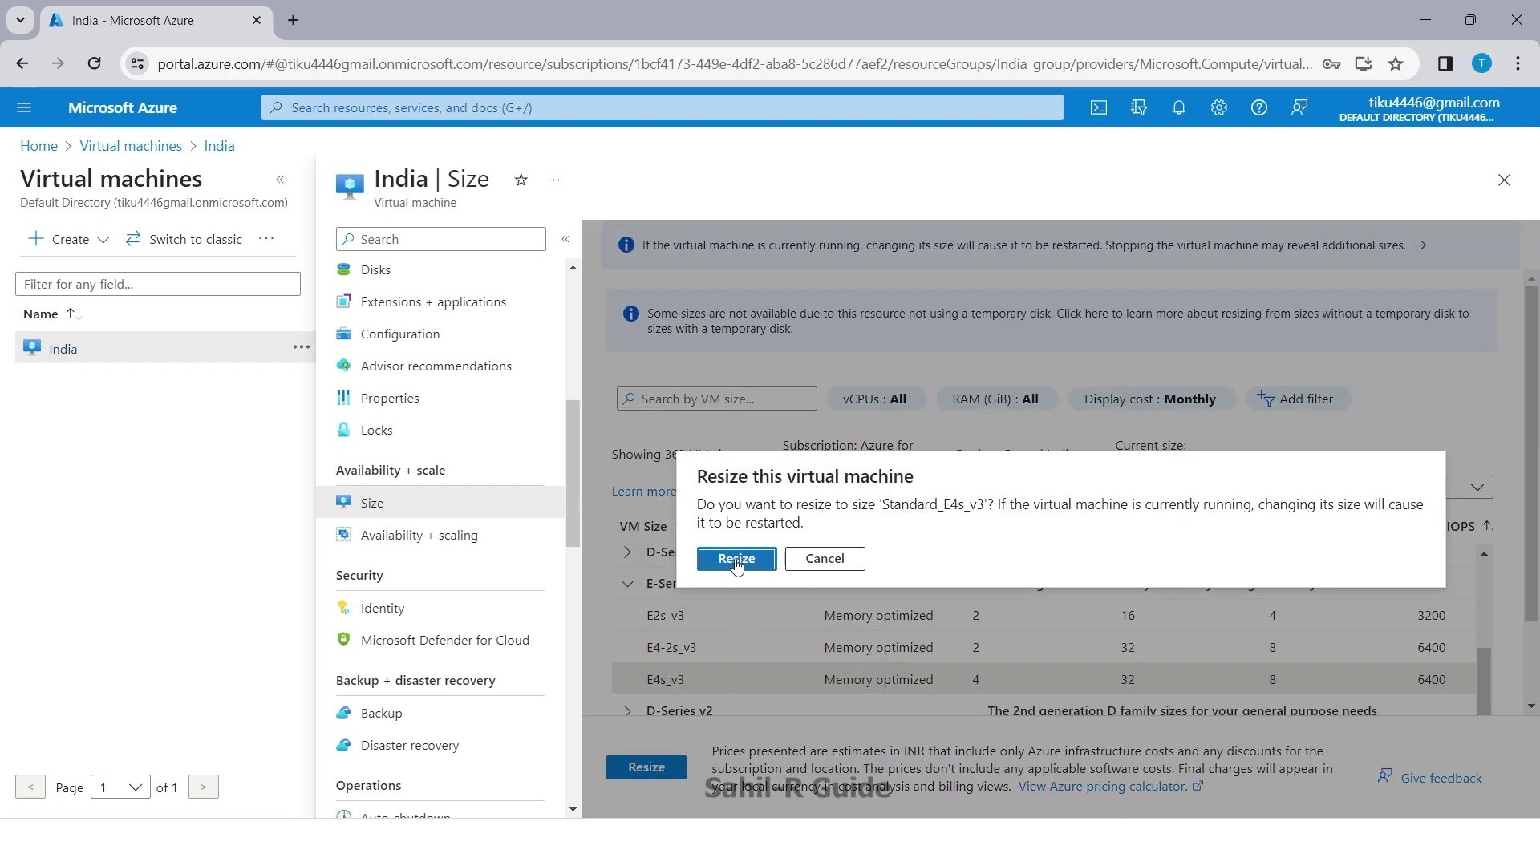
{"action": "left_click", "coordinate": [735, 561]}
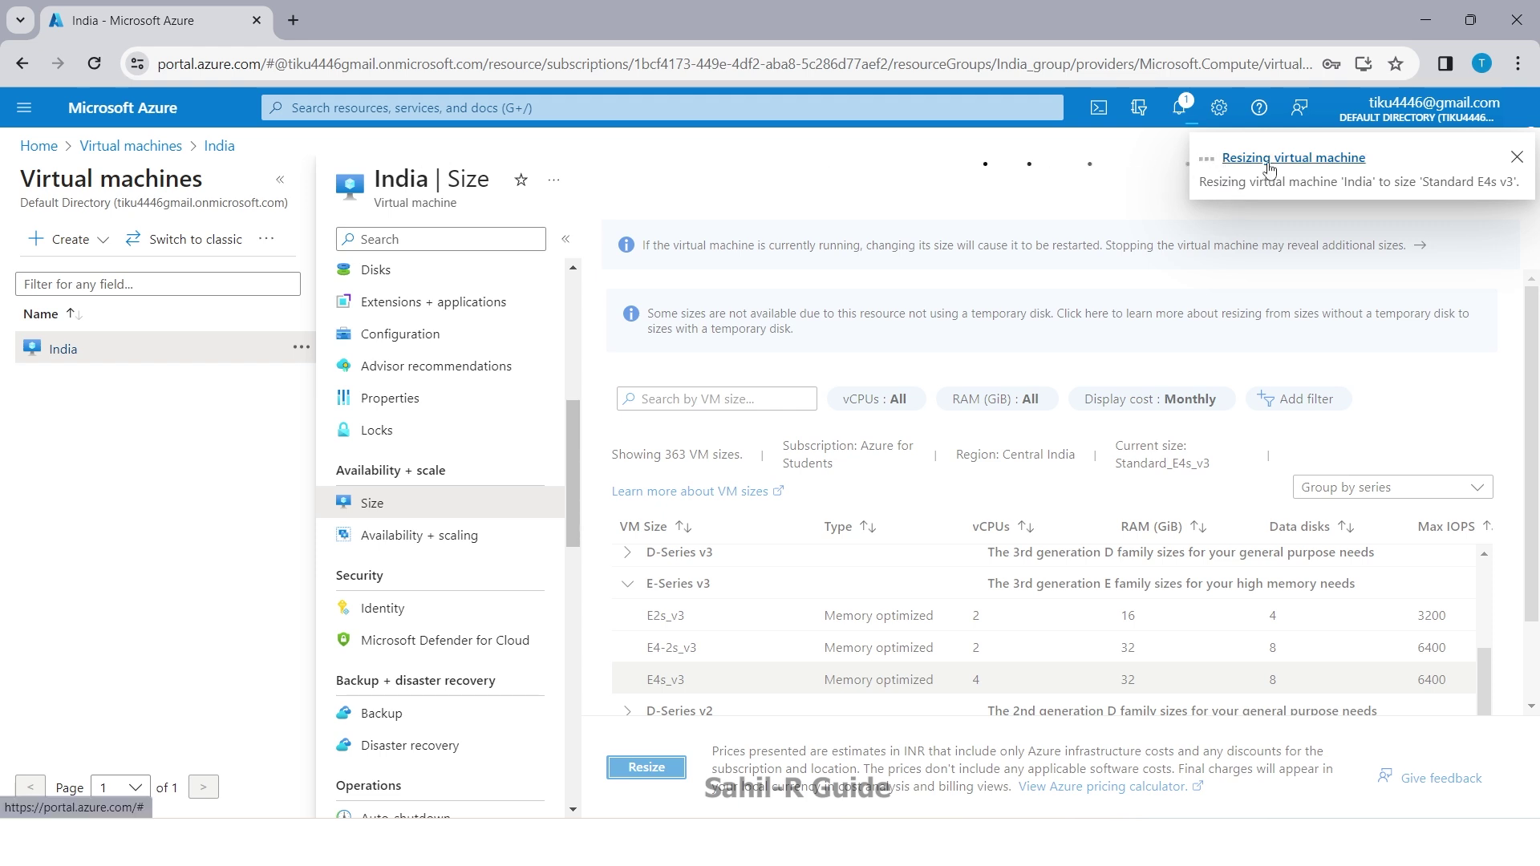
Step: Check the resize notification, then reopen the India VM overview from Virtual machines
{"action": "left_click", "coordinate": [1180, 108]}
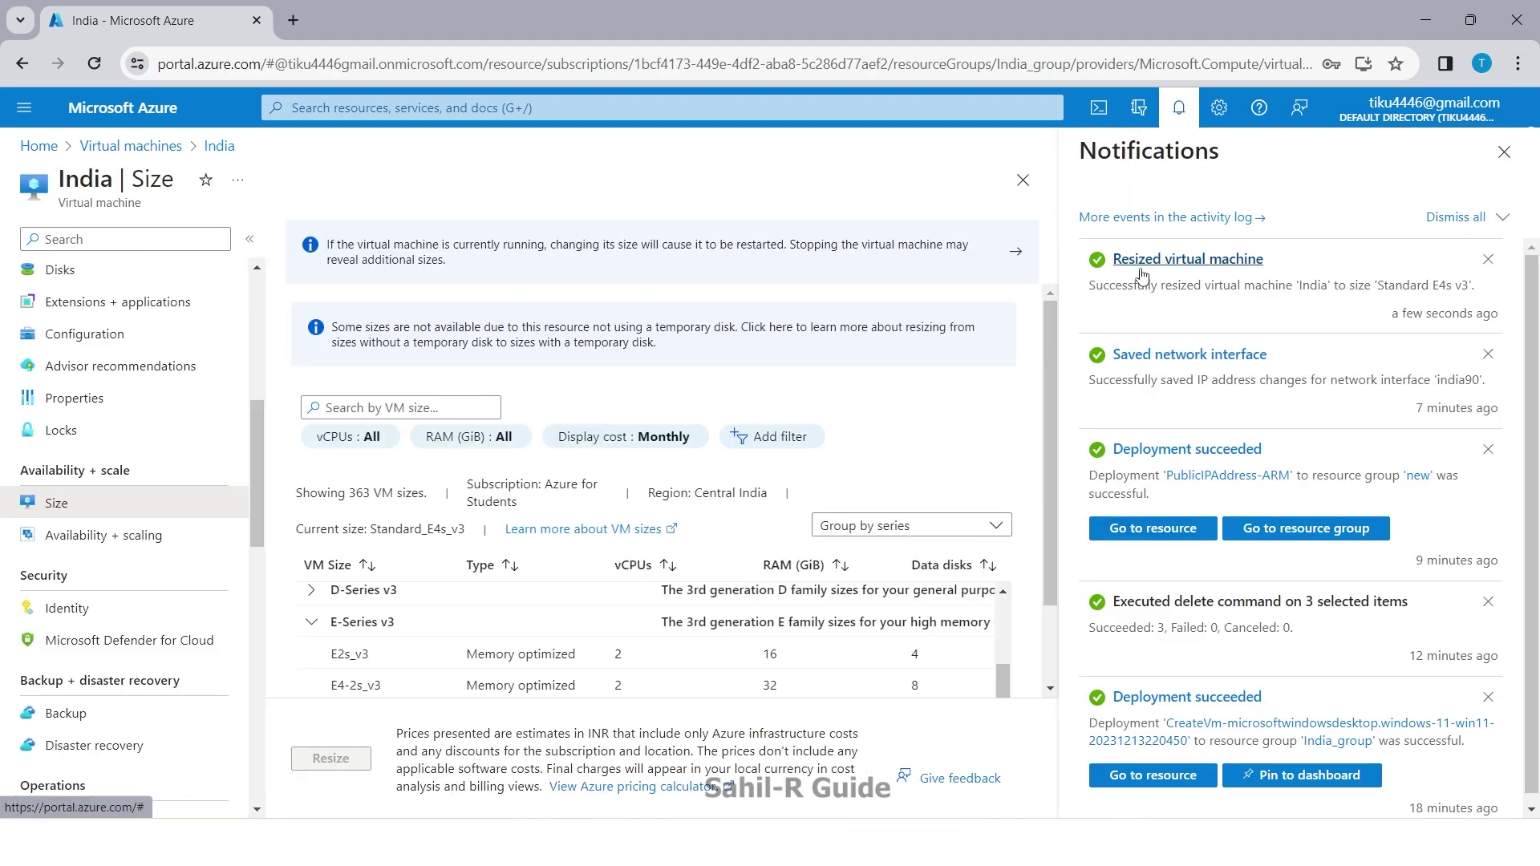
{"action": "left_click", "coordinate": [1505, 152]}
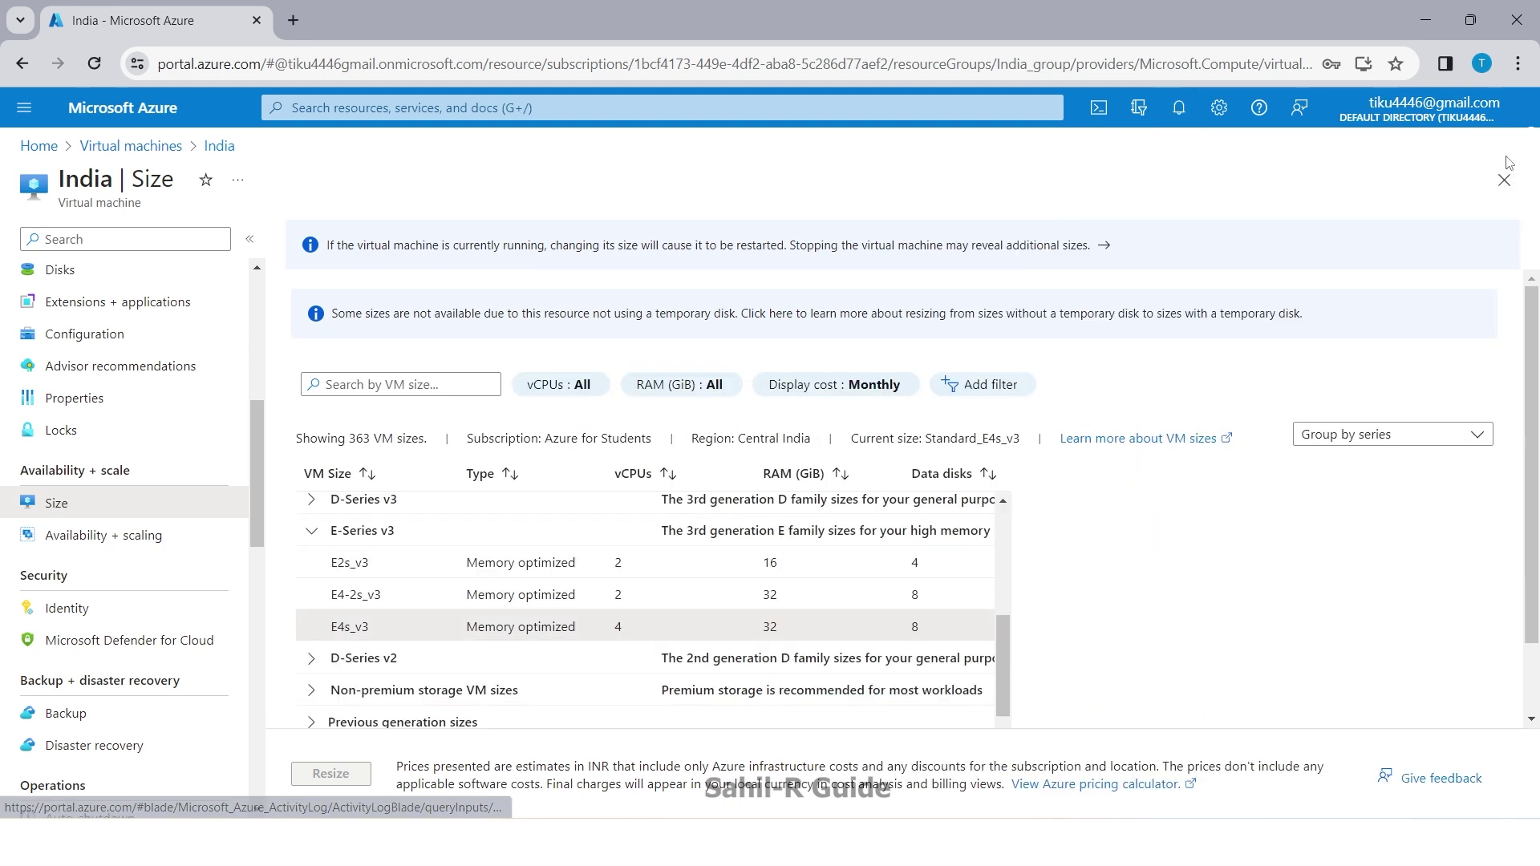
{"action": "left_click", "coordinate": [131, 146]}
{"action": "left_click", "coordinate": [39, 145]}
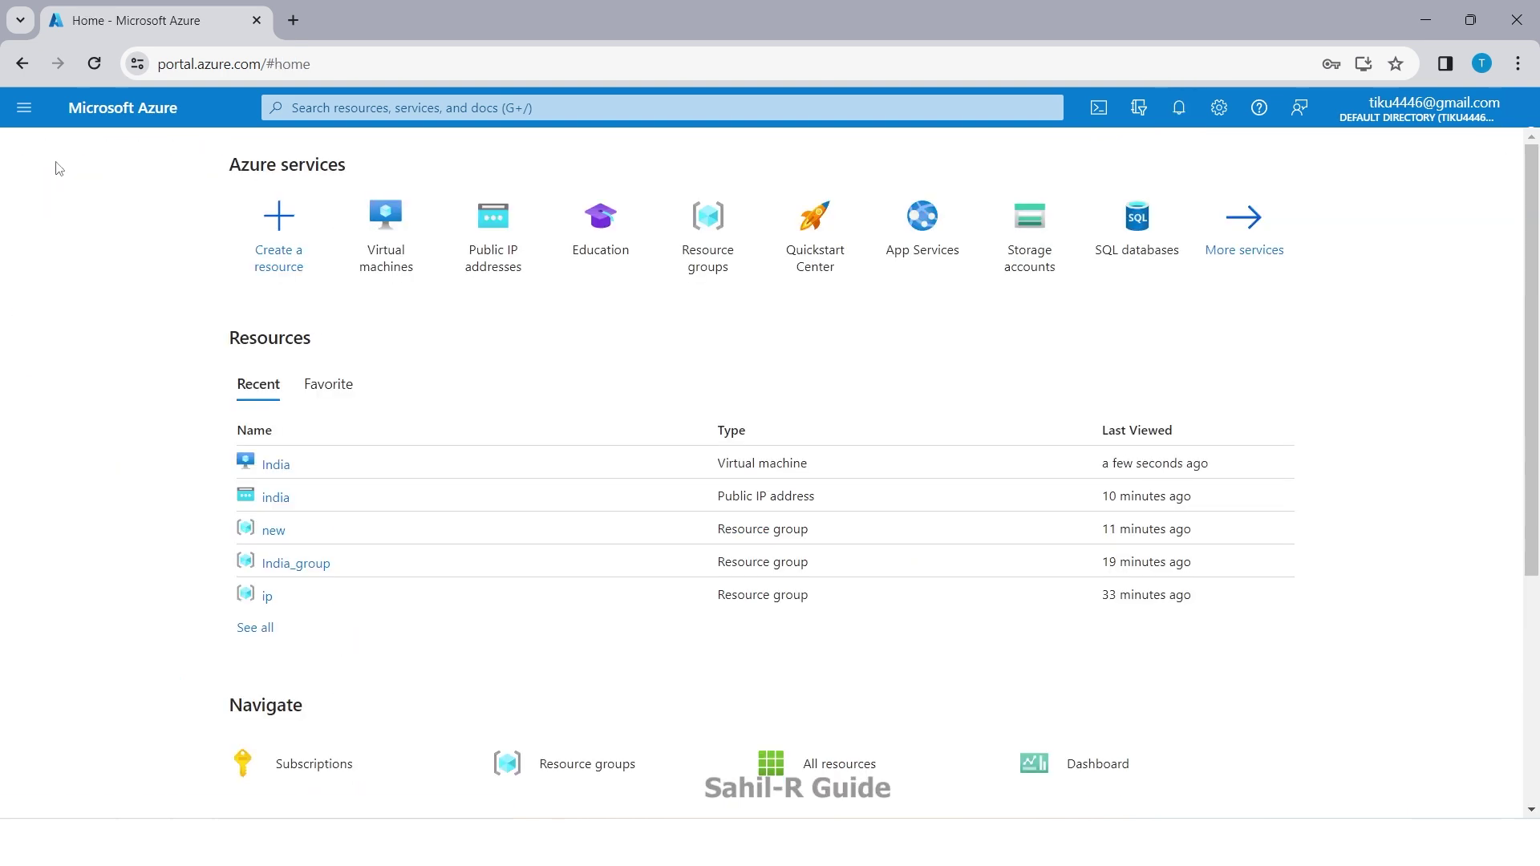
{"action": "left_click", "coordinate": [386, 260]}
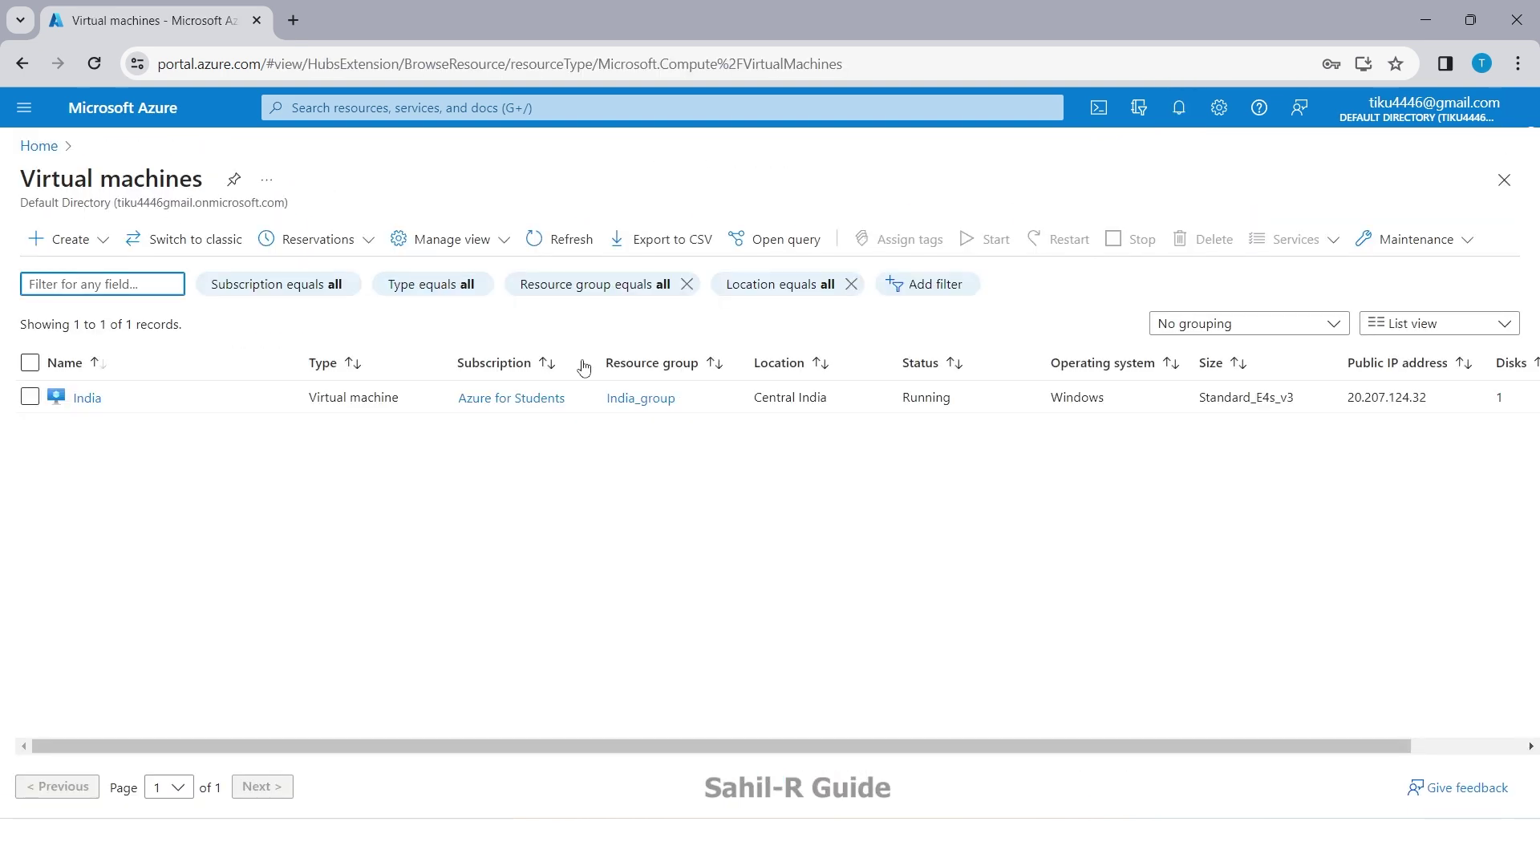
{"action": "left_click", "coordinate": [86, 398]}
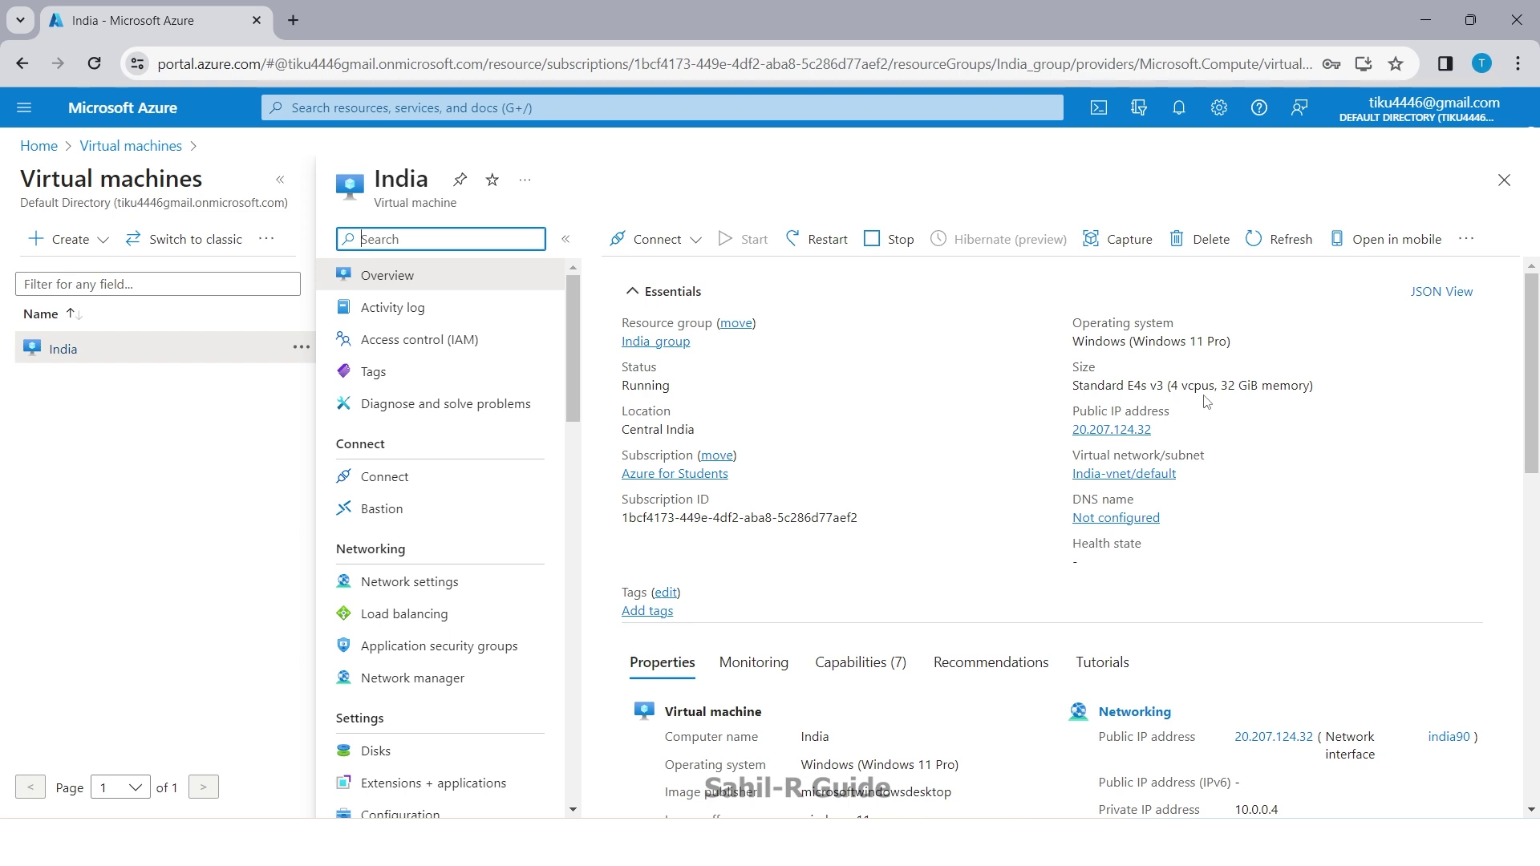
Step: Copy 20.207.124.32, reconnect via RDP with the account password, and accept the certificate
{"action": "left_click", "coordinate": [1164, 429]}
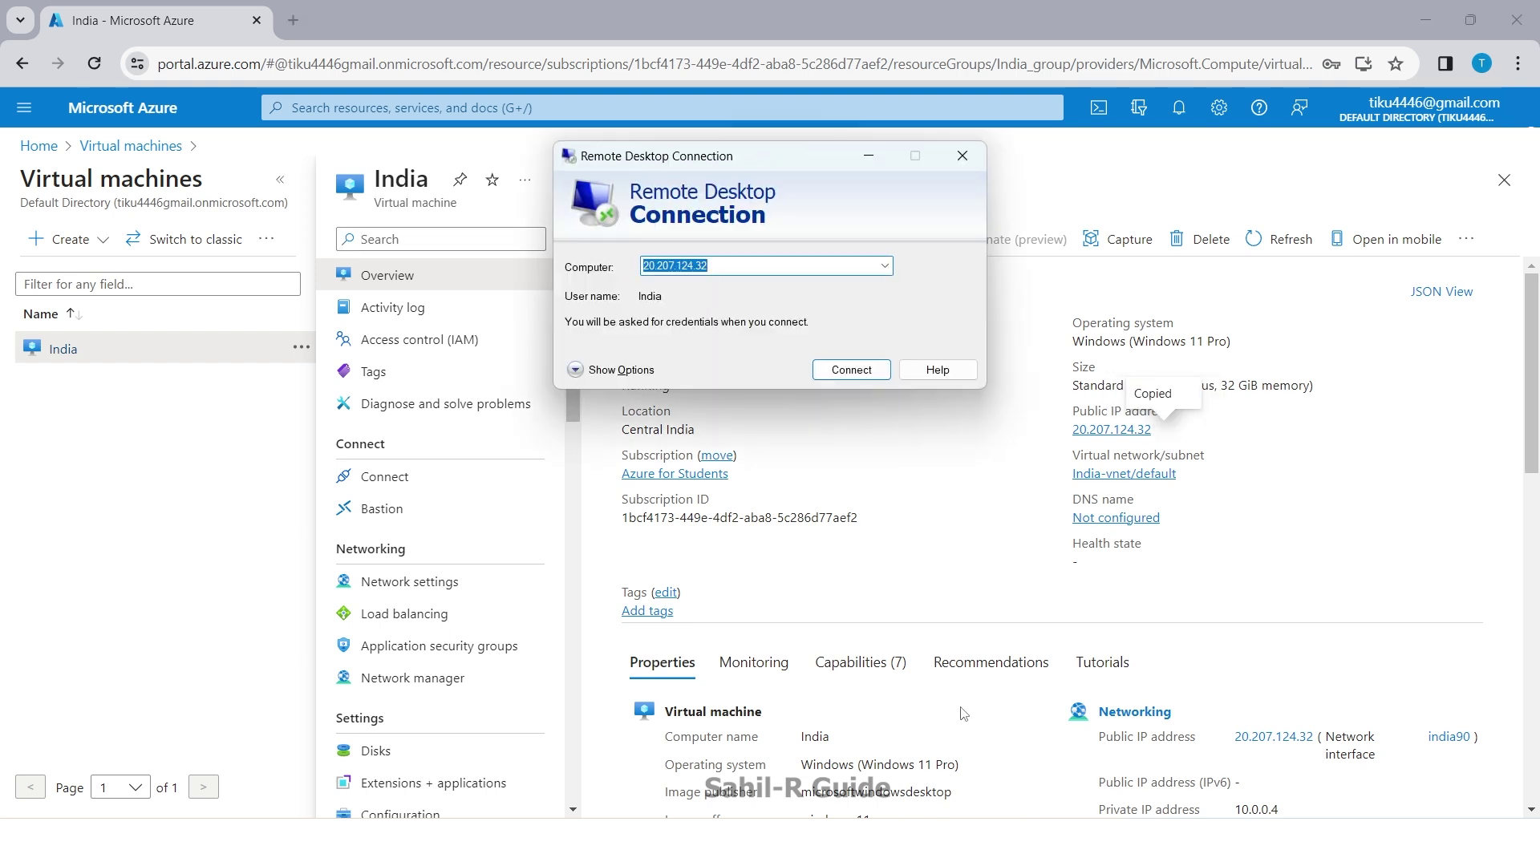
{"action": "left_click", "coordinate": [852, 370]}
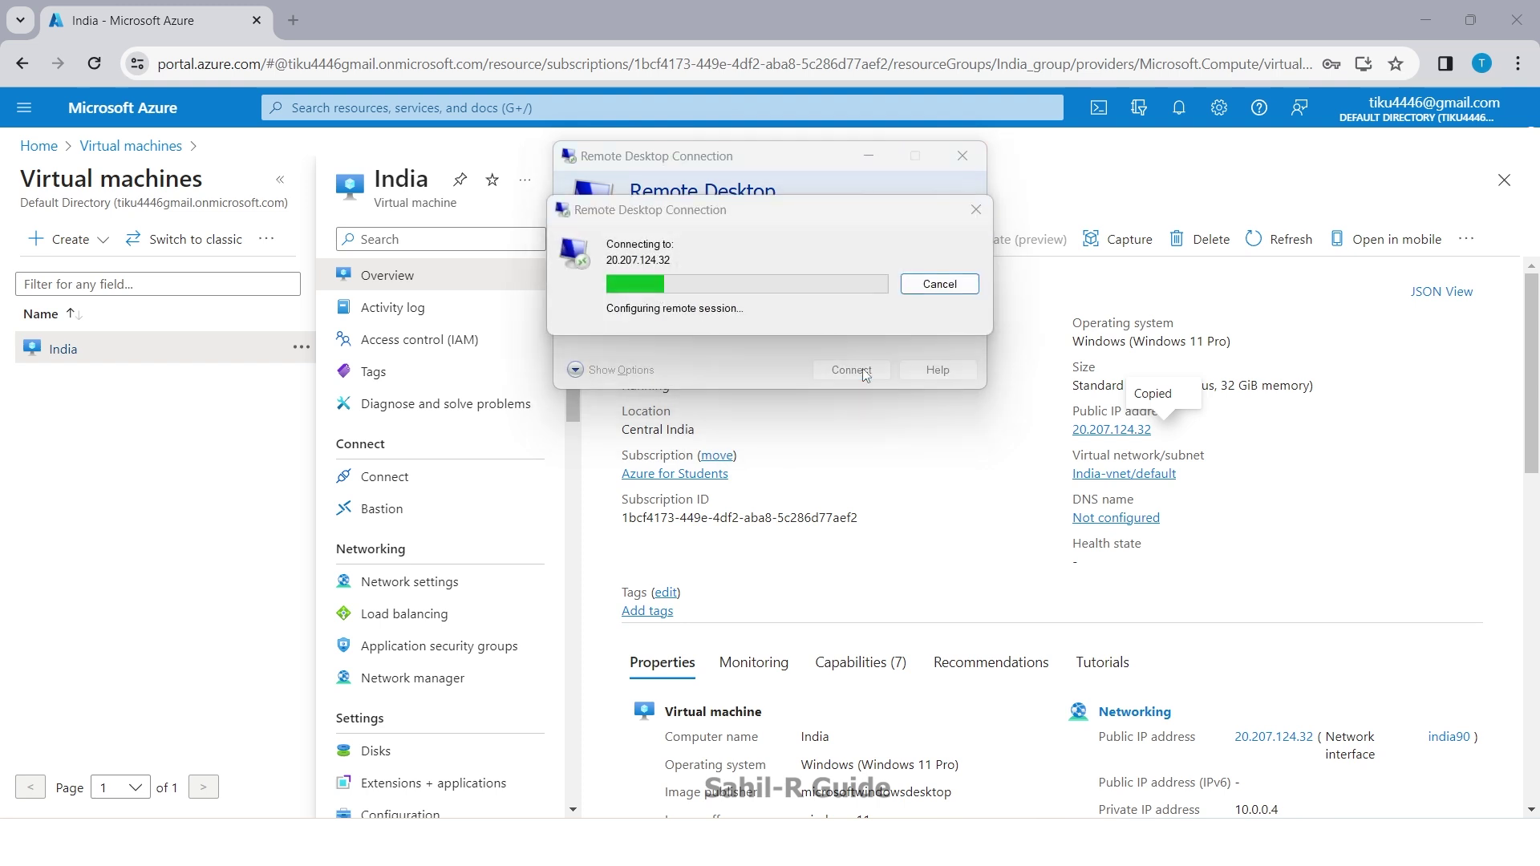
{"action": "key", "text": "Caps_Lock"}
{"action": "type", "text": "*"}
{"action": "key", "text": "Caps_Lock"}
{"action": "type", "text": "***********"}
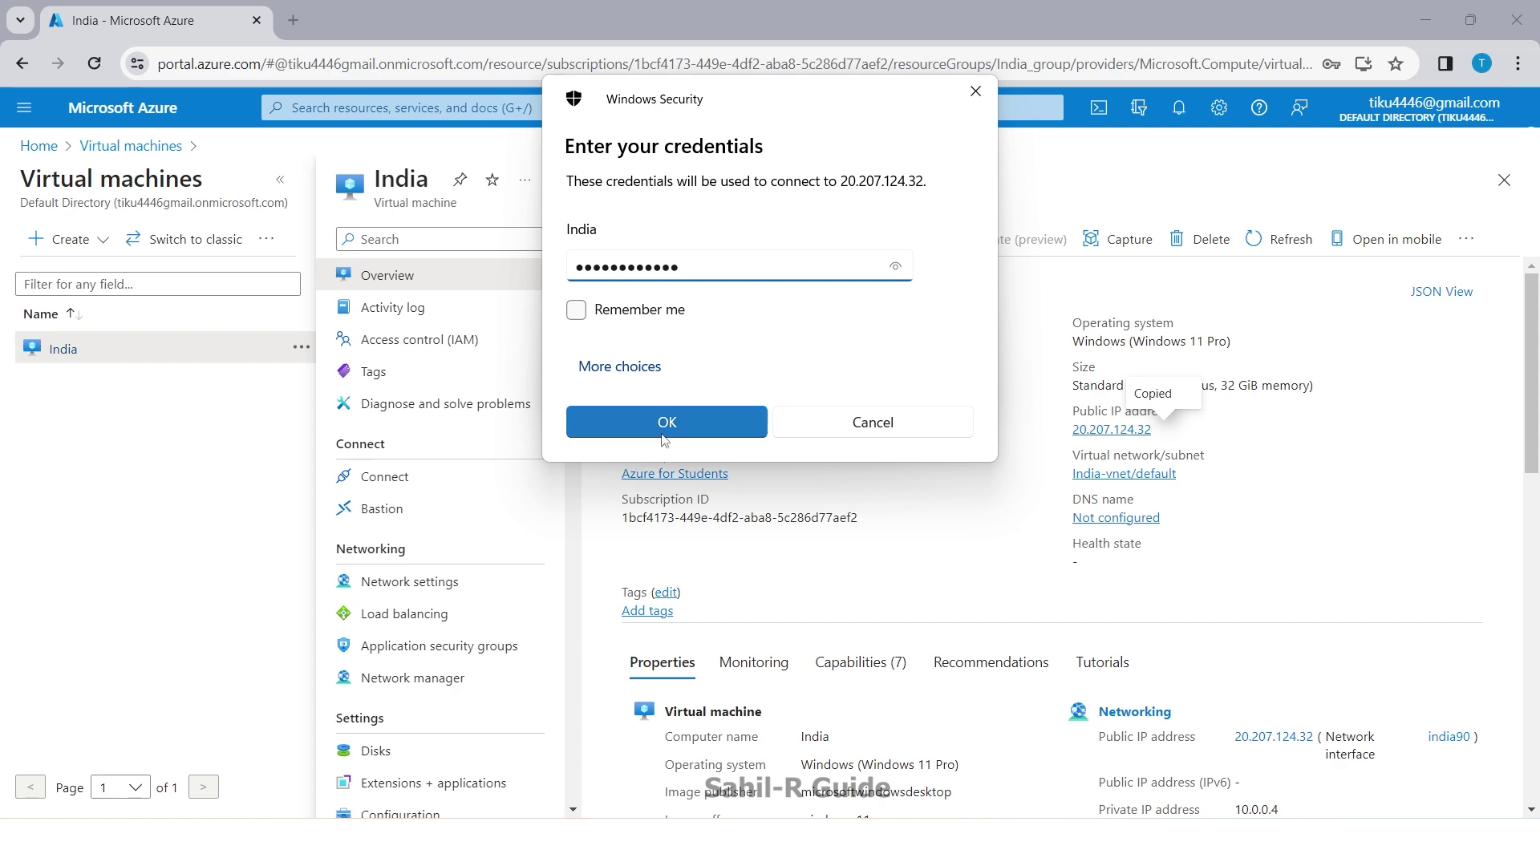
{"action": "left_click", "coordinate": [664, 421]}
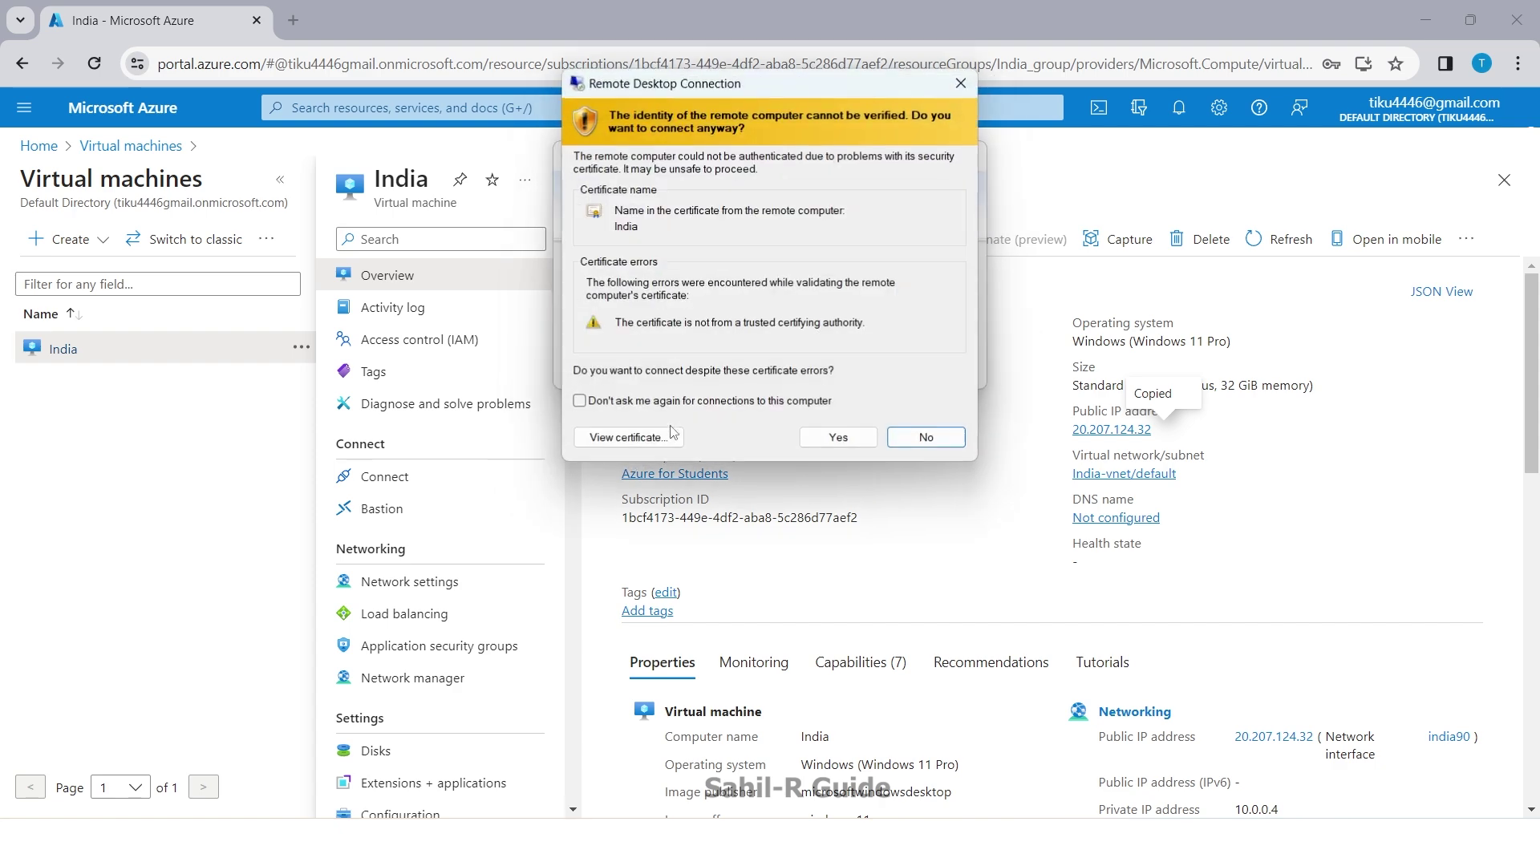
{"action": "key", "text": "Return"}
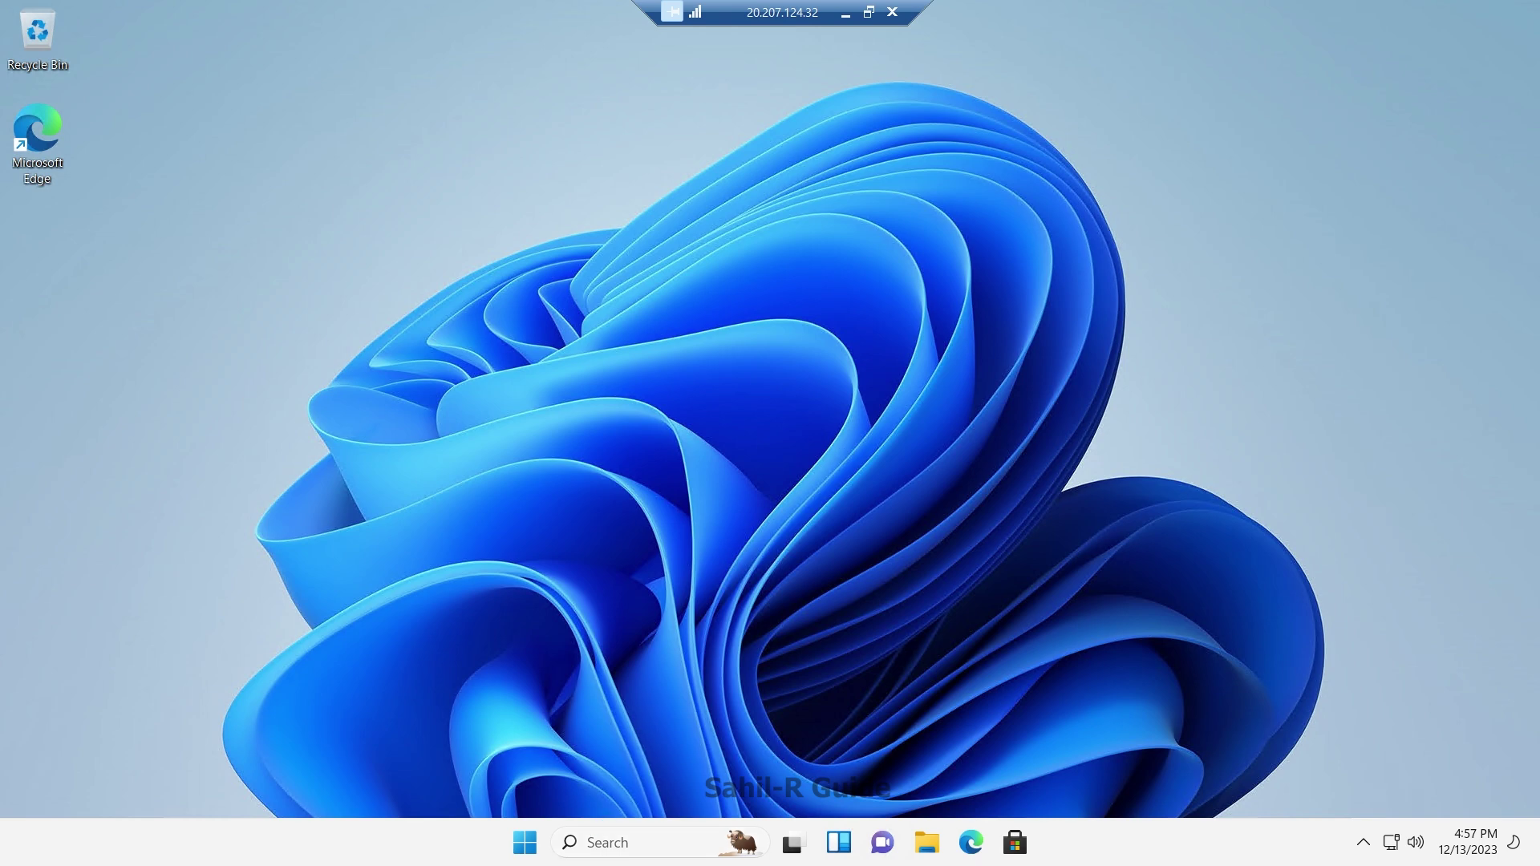
Step: Verify 32 GB memory and 4 virtual processors in Task Manager, then end the RDP session
{"action": "key", "text": "super+s"}
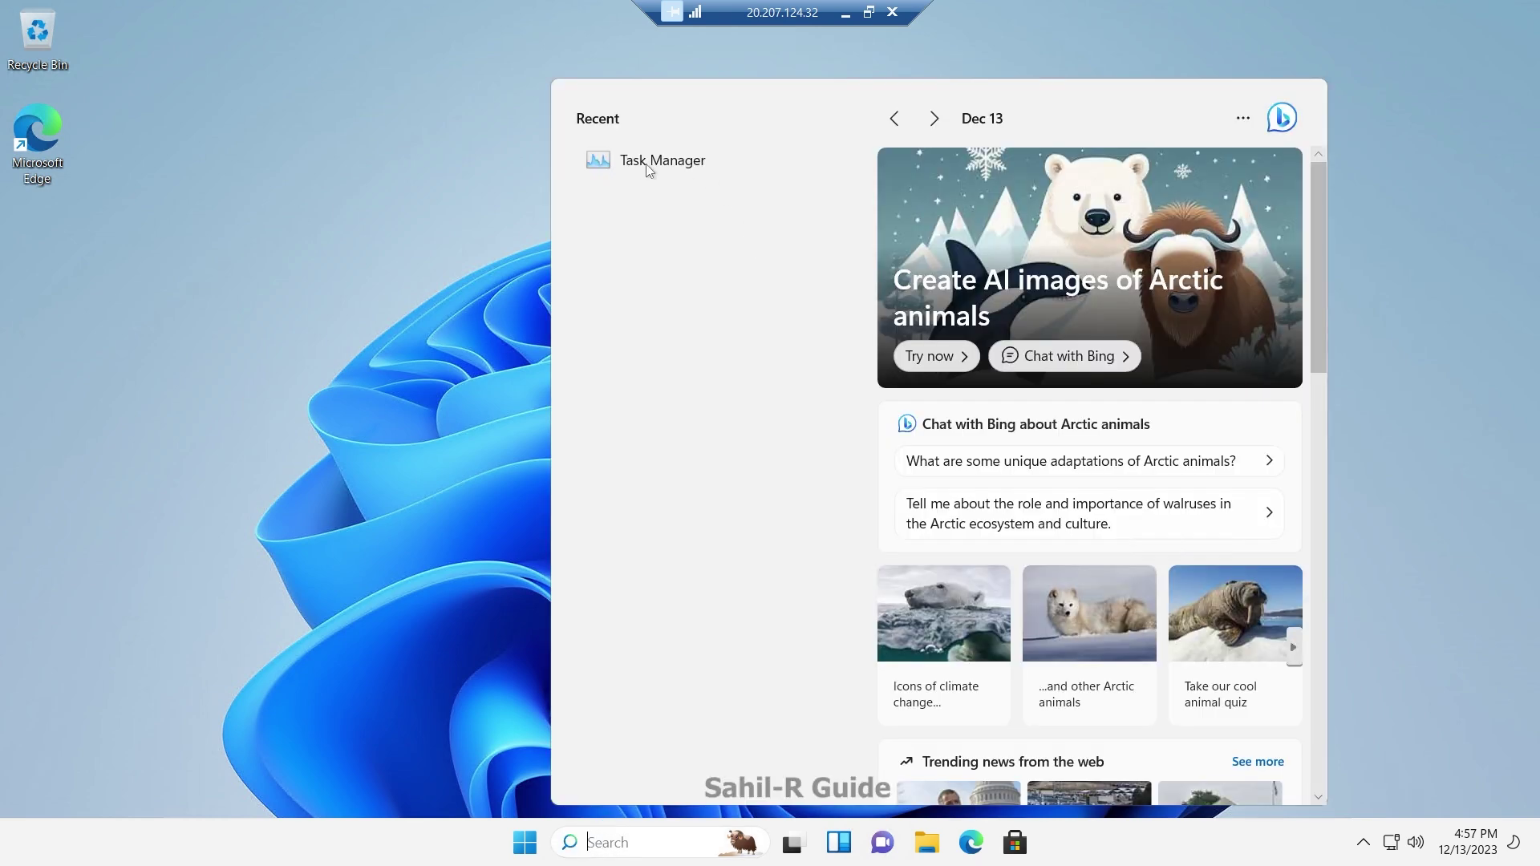
{"action": "left_click", "coordinate": [648, 168]}
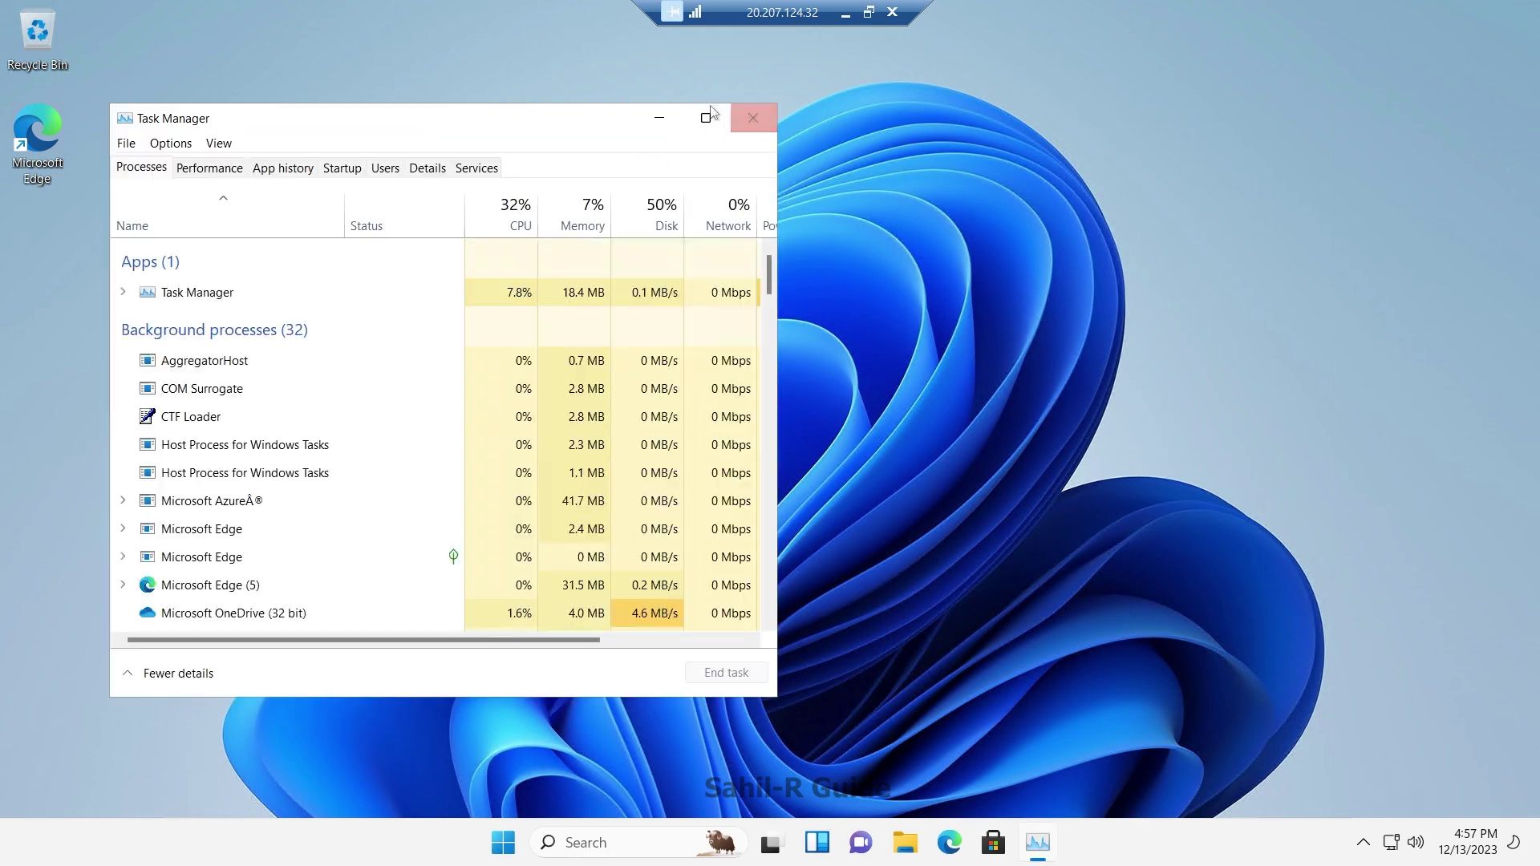
{"action": "left_click", "coordinate": [706, 120]}
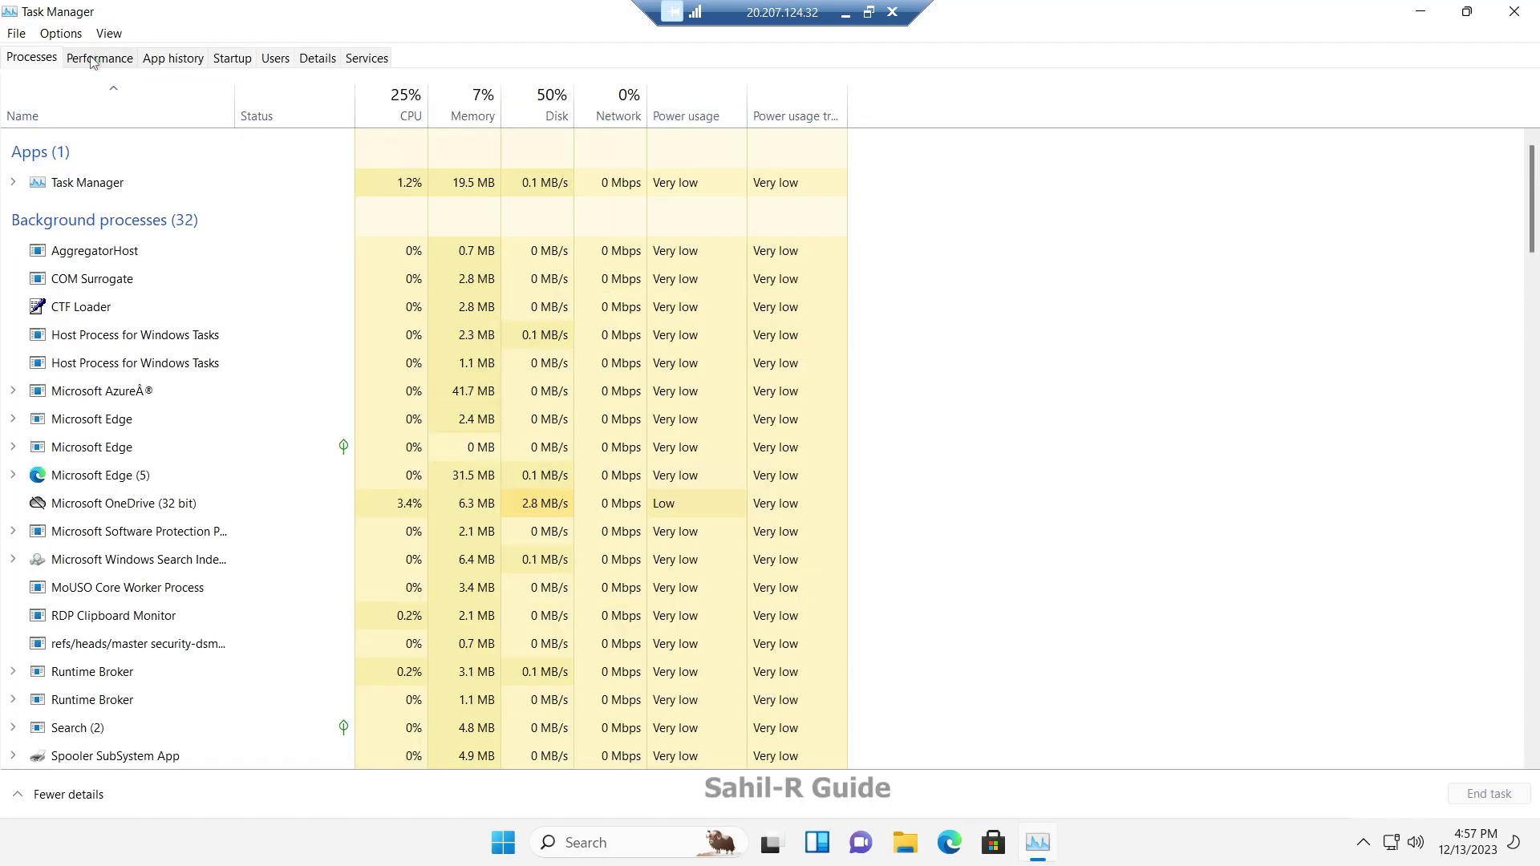
{"action": "left_click", "coordinate": [93, 60]}
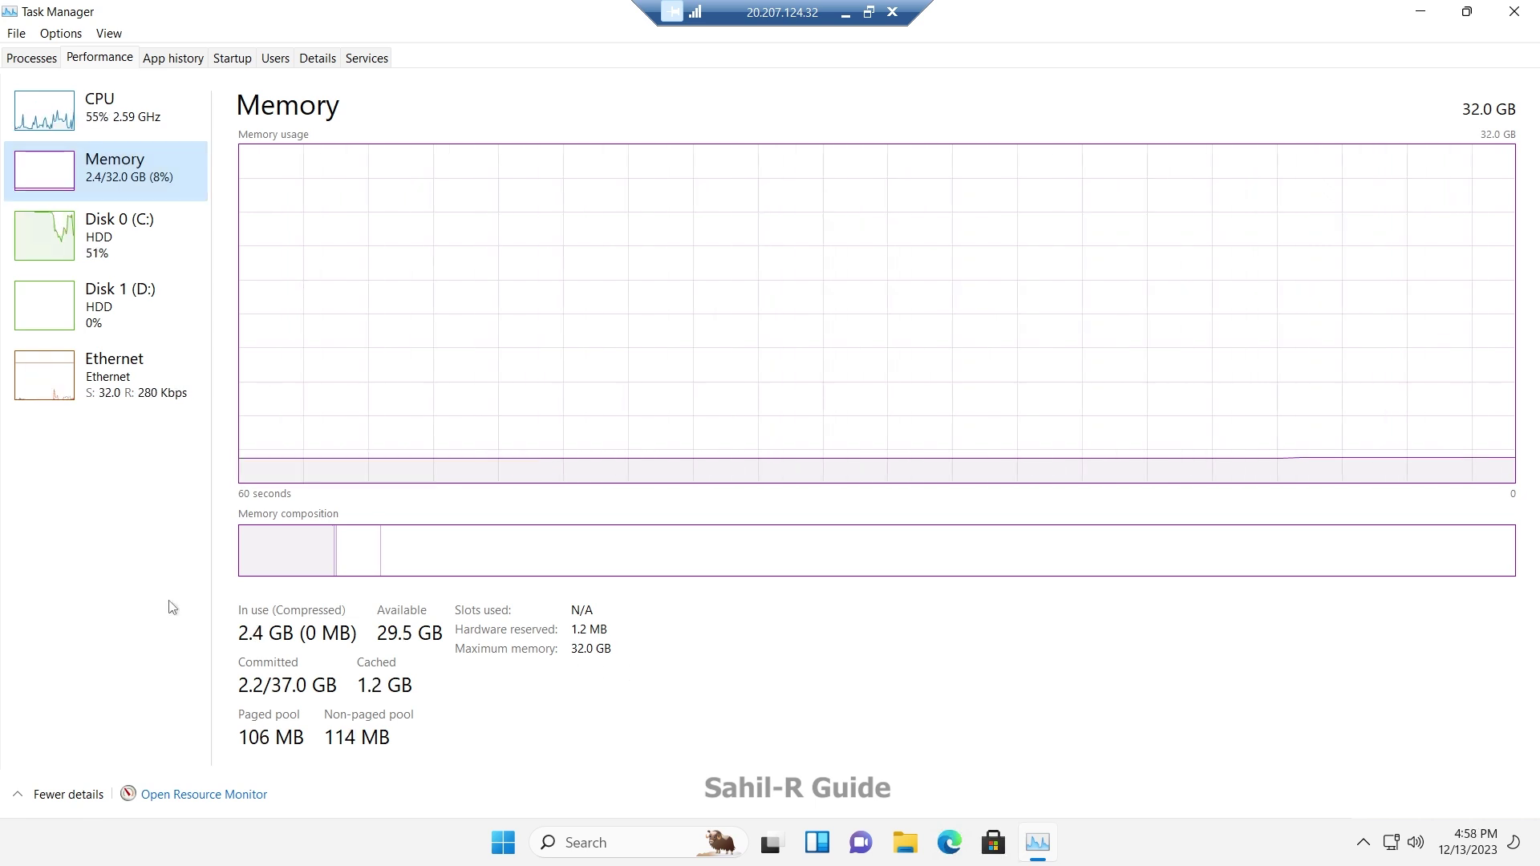
{"action": "left_click", "coordinate": [128, 127]}
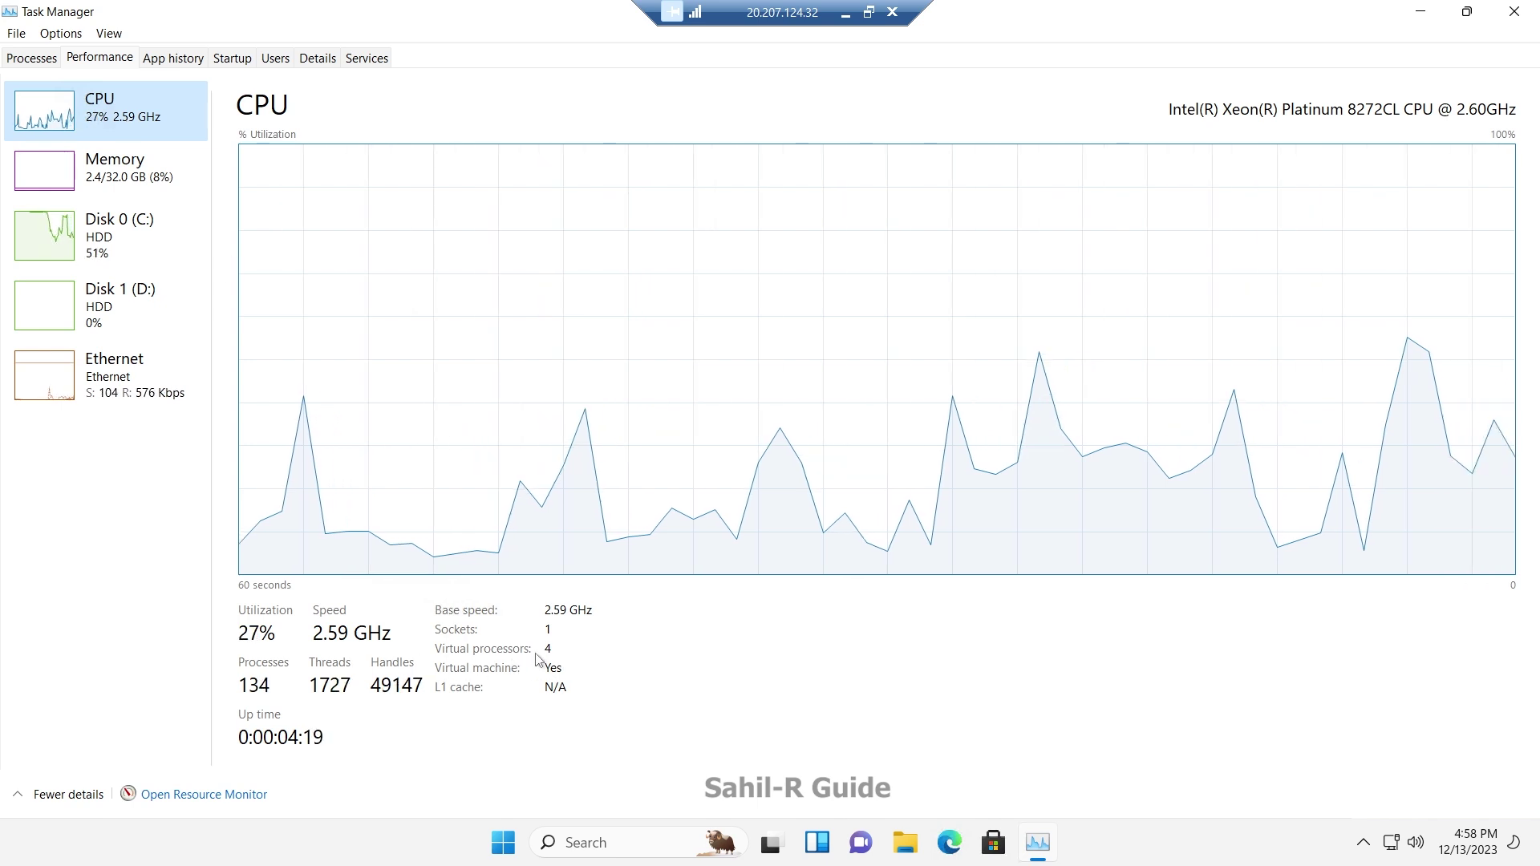
{"action": "left_click", "coordinate": [1514, 11]}
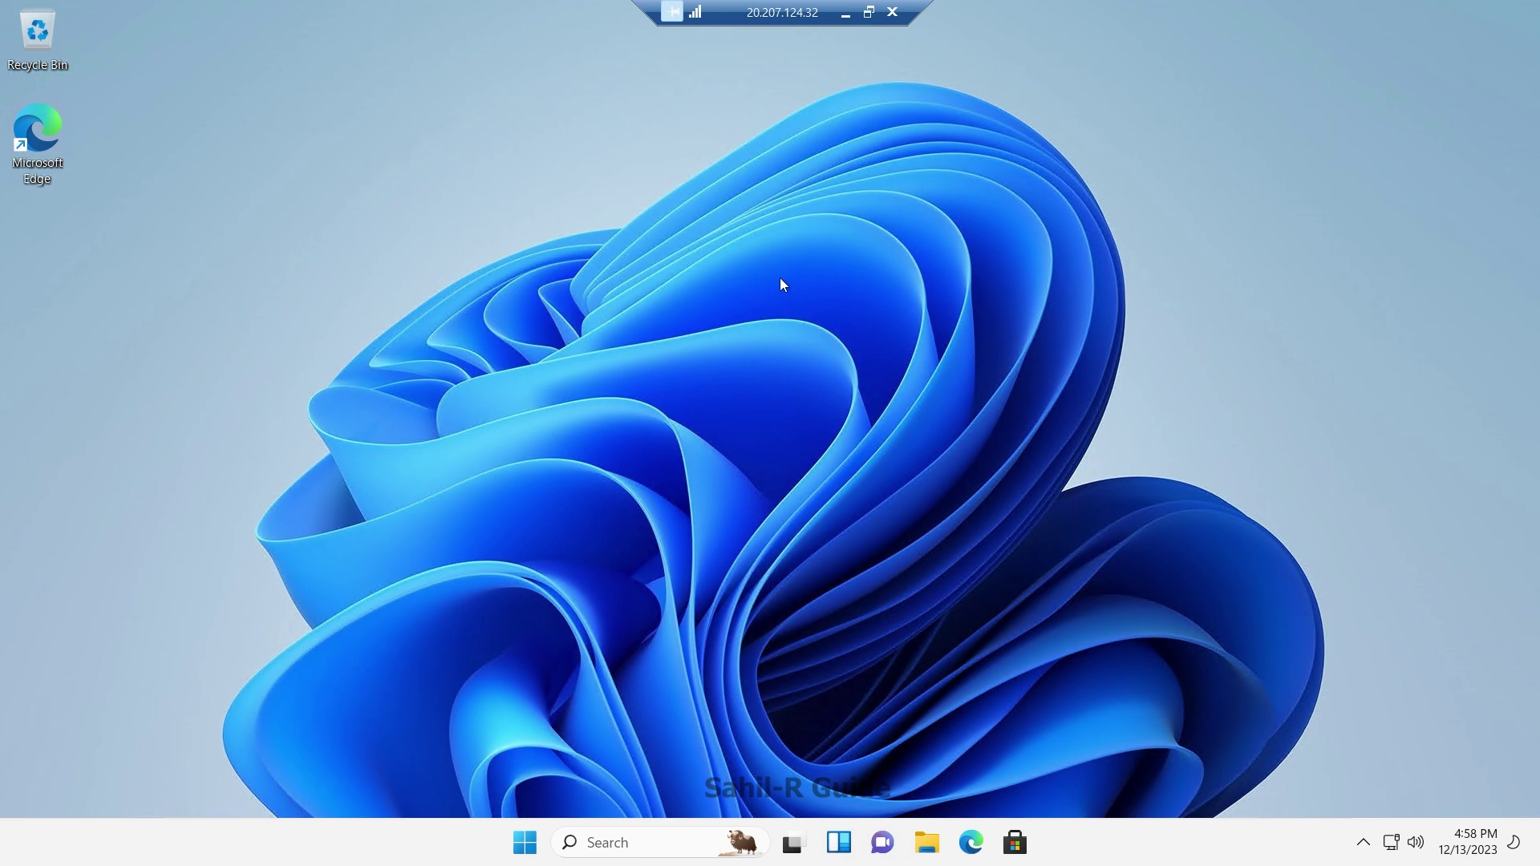
{"action": "left_click", "coordinate": [892, 12]}
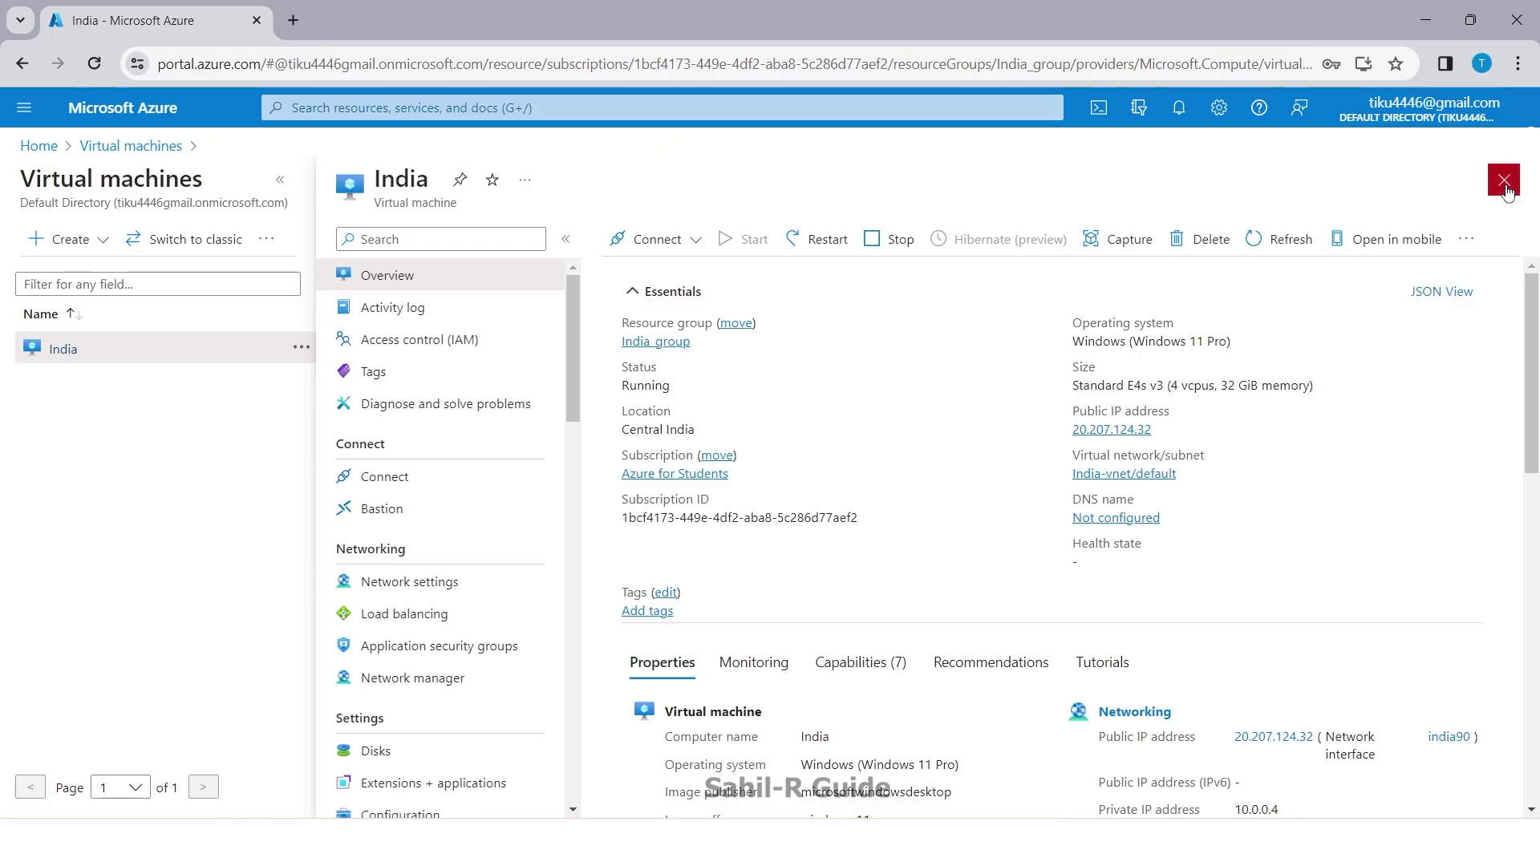
Step: Close the VM blade, view remaining credits on the Education overview, and return Home
{"action": "left_click", "coordinate": [1504, 180]}
{"action": "left_click", "coordinate": [48, 147]}
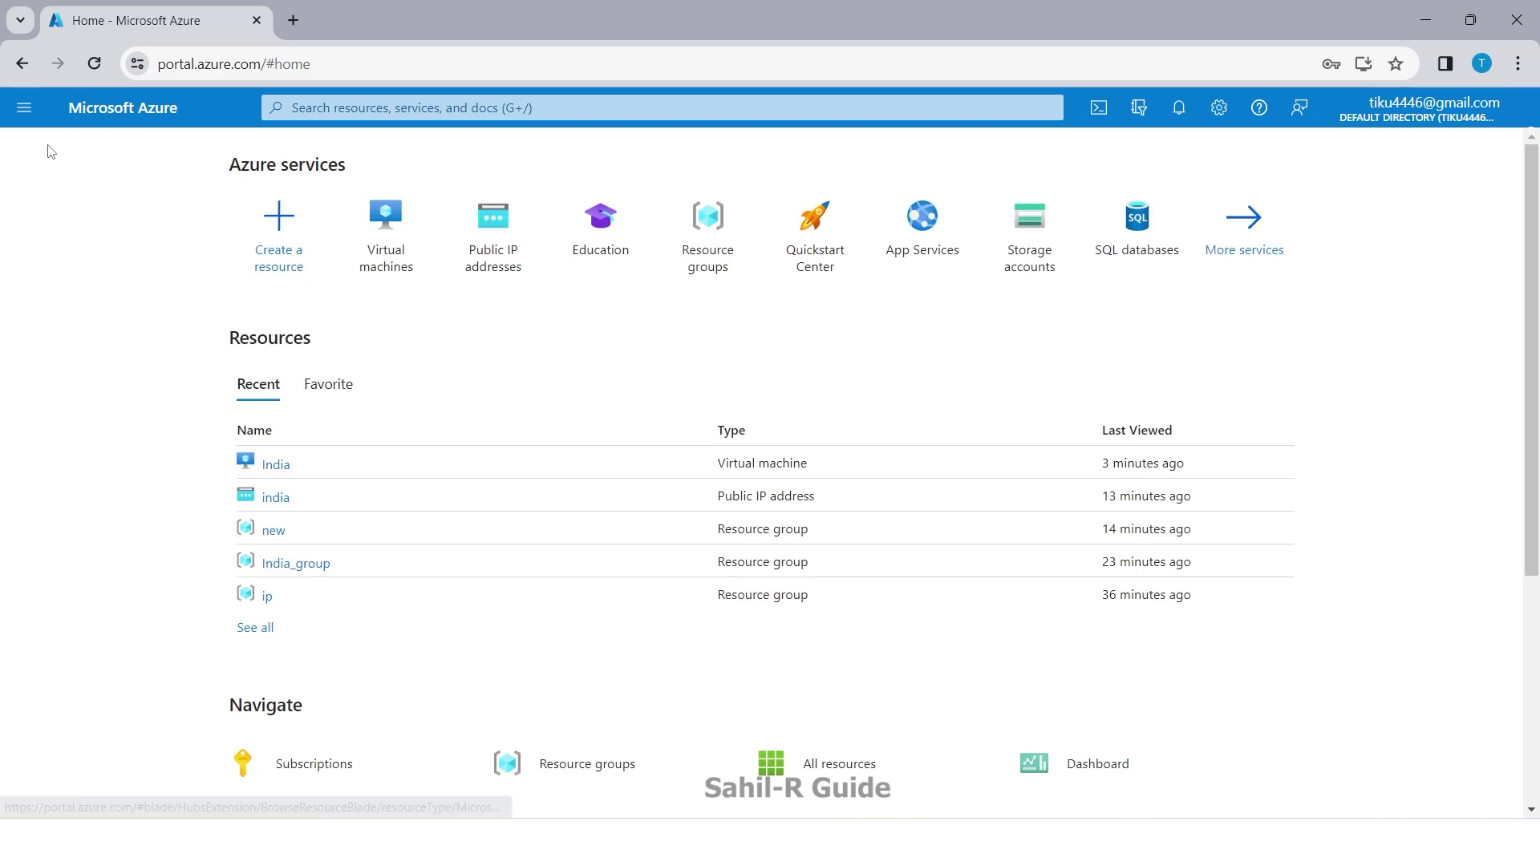
{"action": "left_click", "coordinate": [598, 263]}
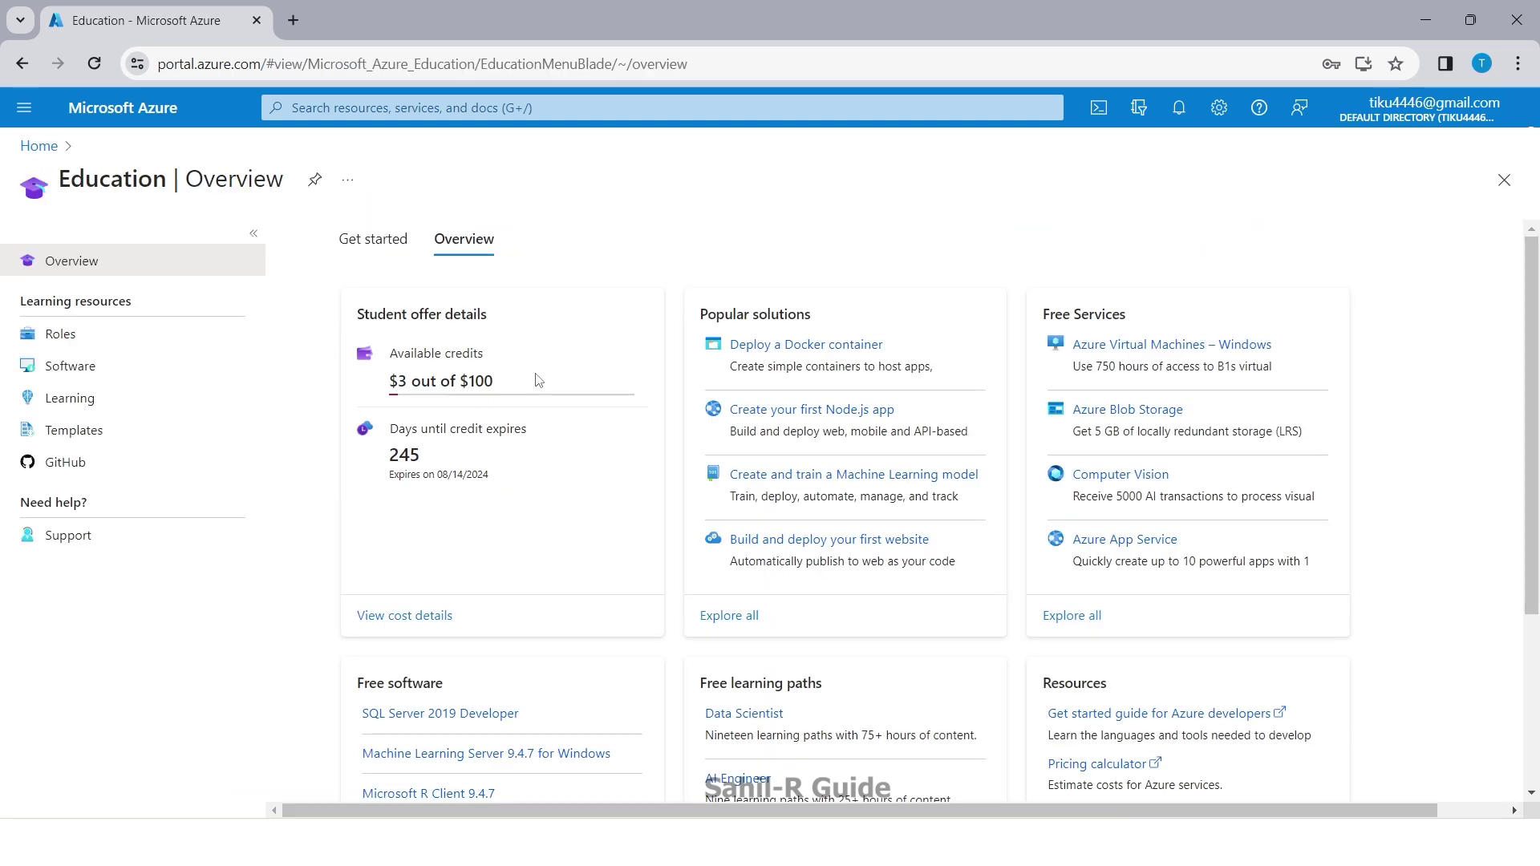
{"action": "left_click", "coordinate": [38, 147]}
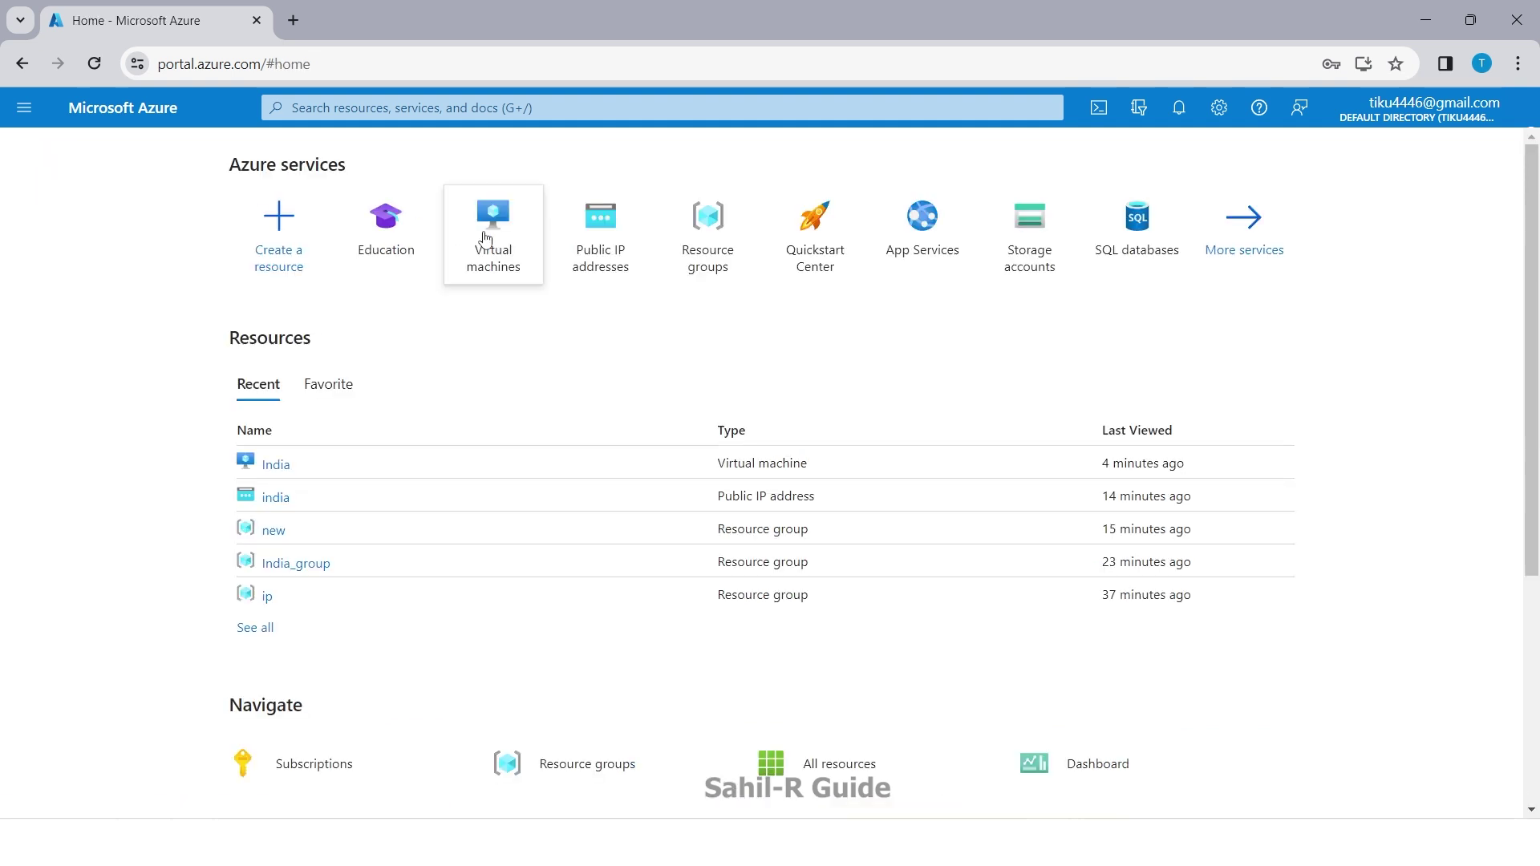
{"action": "mouse_move", "coordinate": [498, 250]}
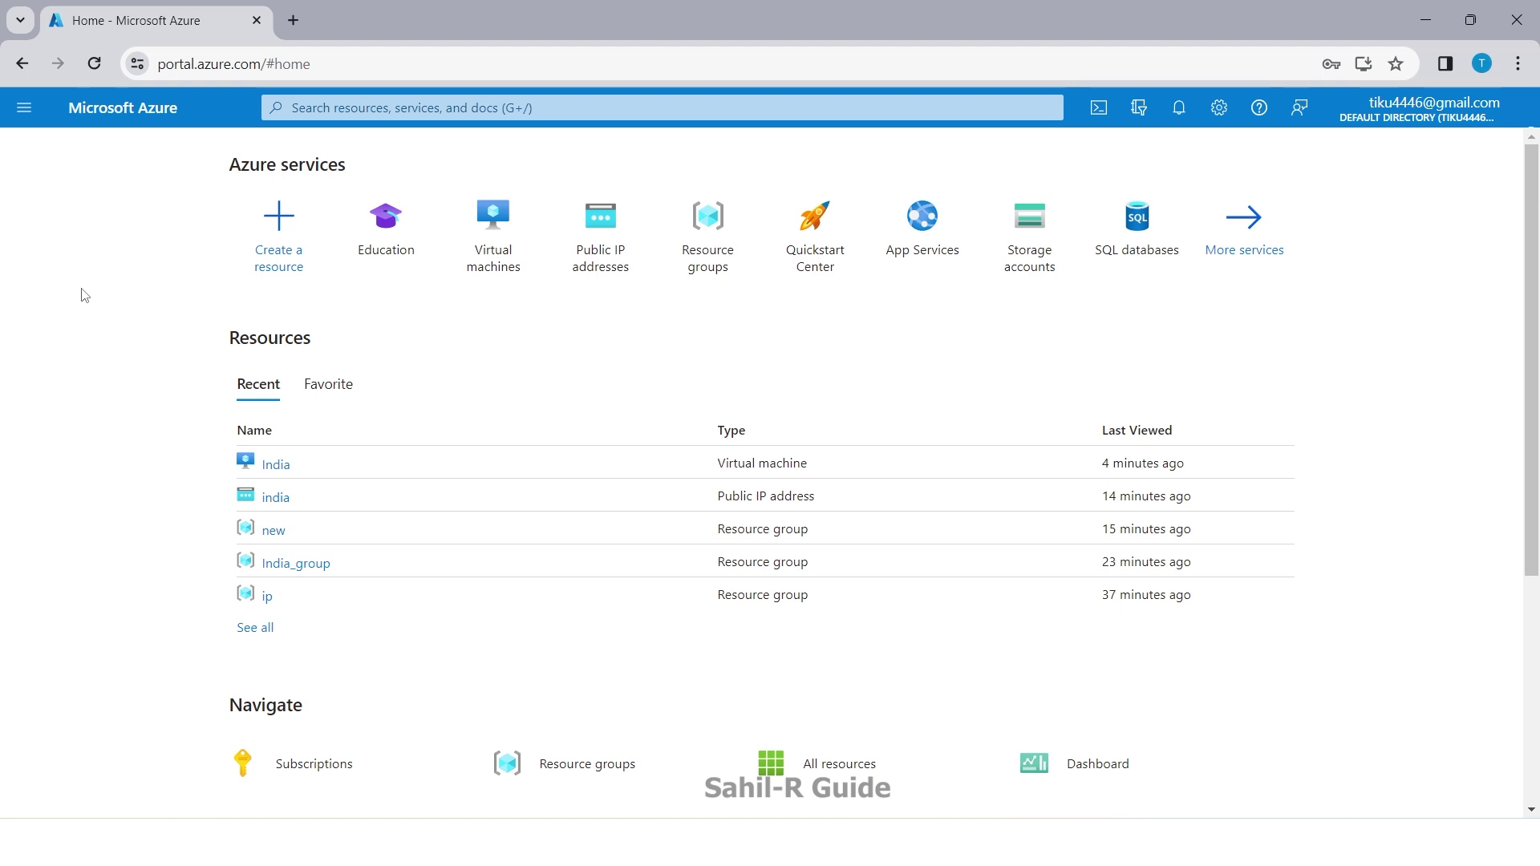
Step: Browse the Virtual machines and Public IP addresses lists from the Home page
{"action": "left_click", "coordinate": [506, 244]}
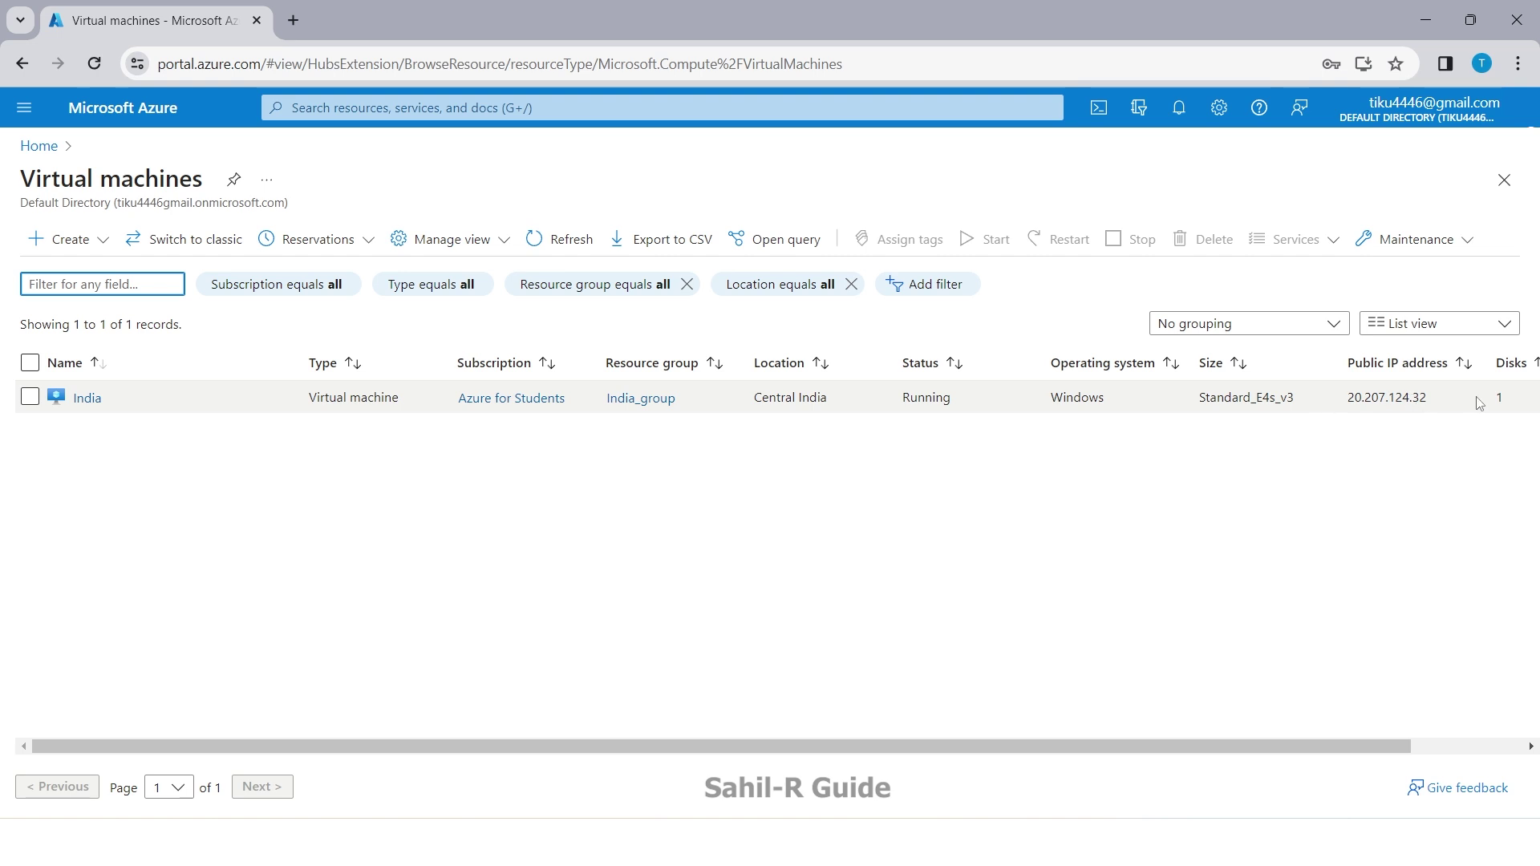
{"action": "left_click", "coordinate": [37, 145]}
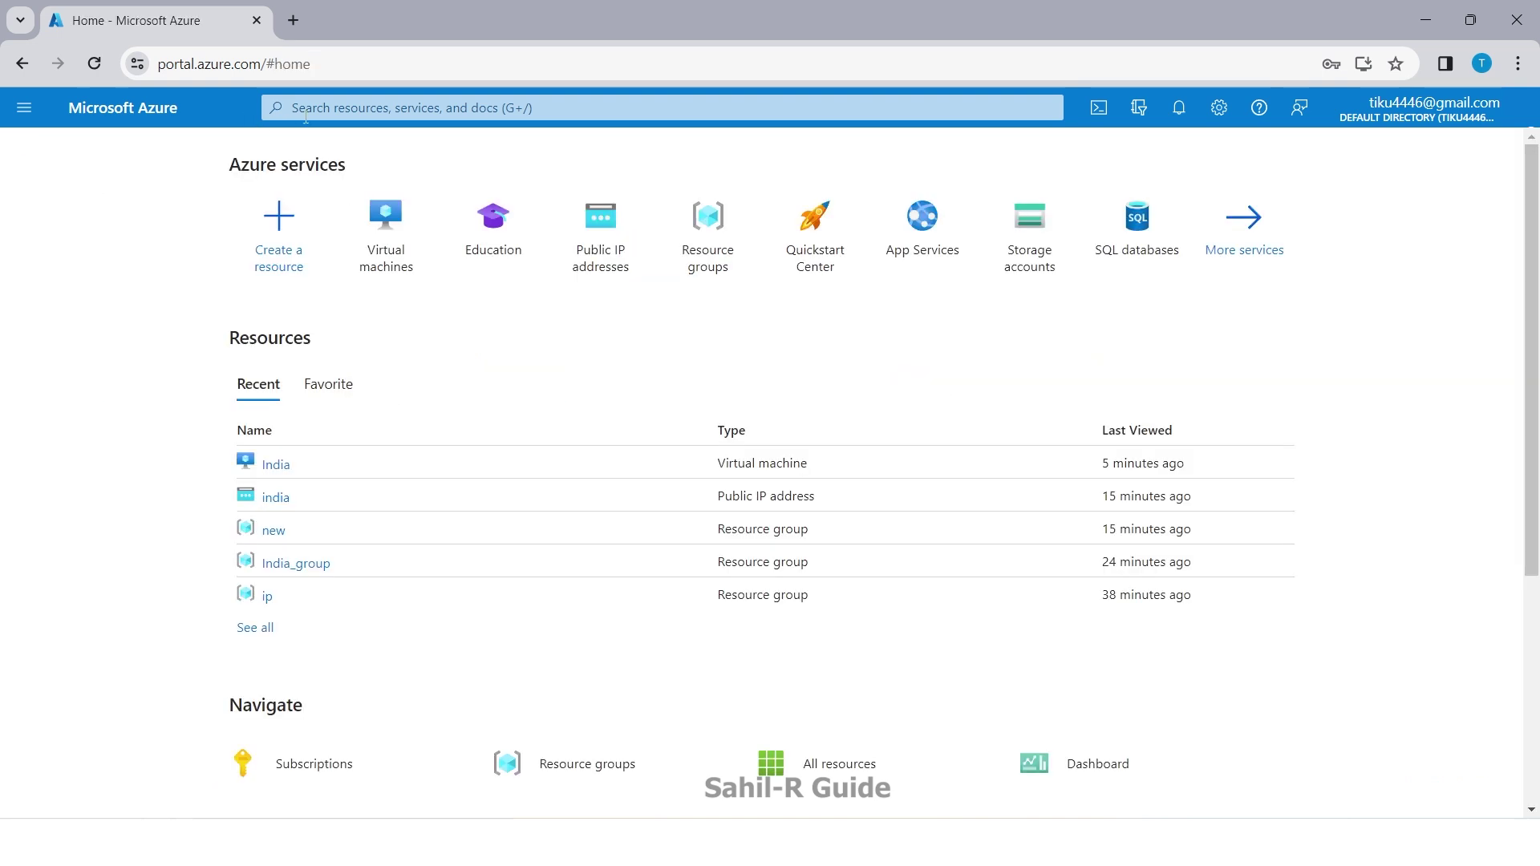
{"action": "left_click", "coordinate": [331, 109]}
{"action": "left_click", "coordinate": [516, 360]}
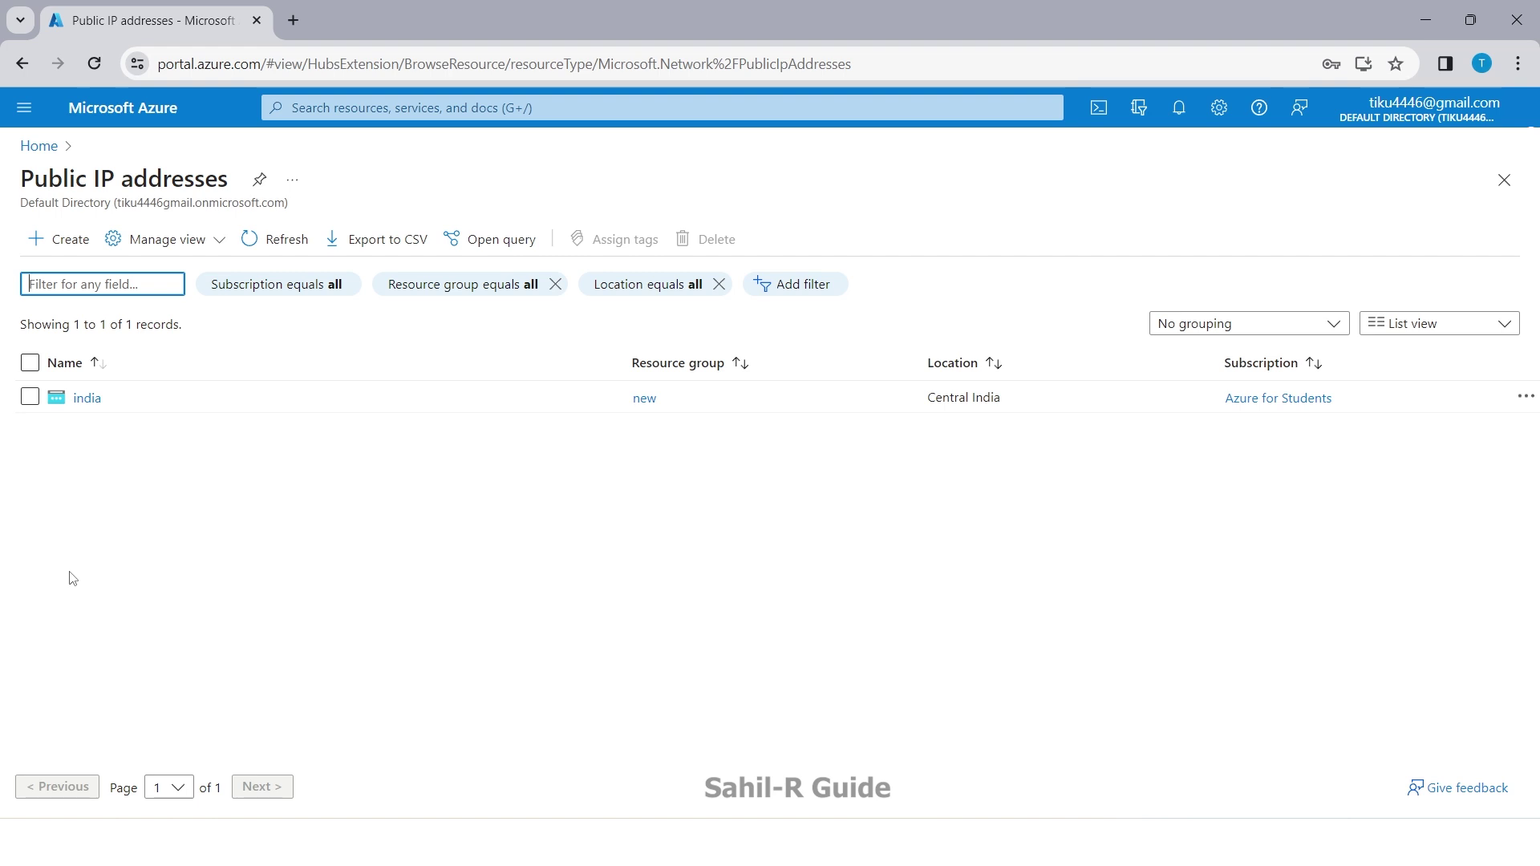
Step: Select the India VM's public IP 20.207.124.32, then reopen the Public IP addresses list
{"action": "left_click", "coordinate": [40, 146]}
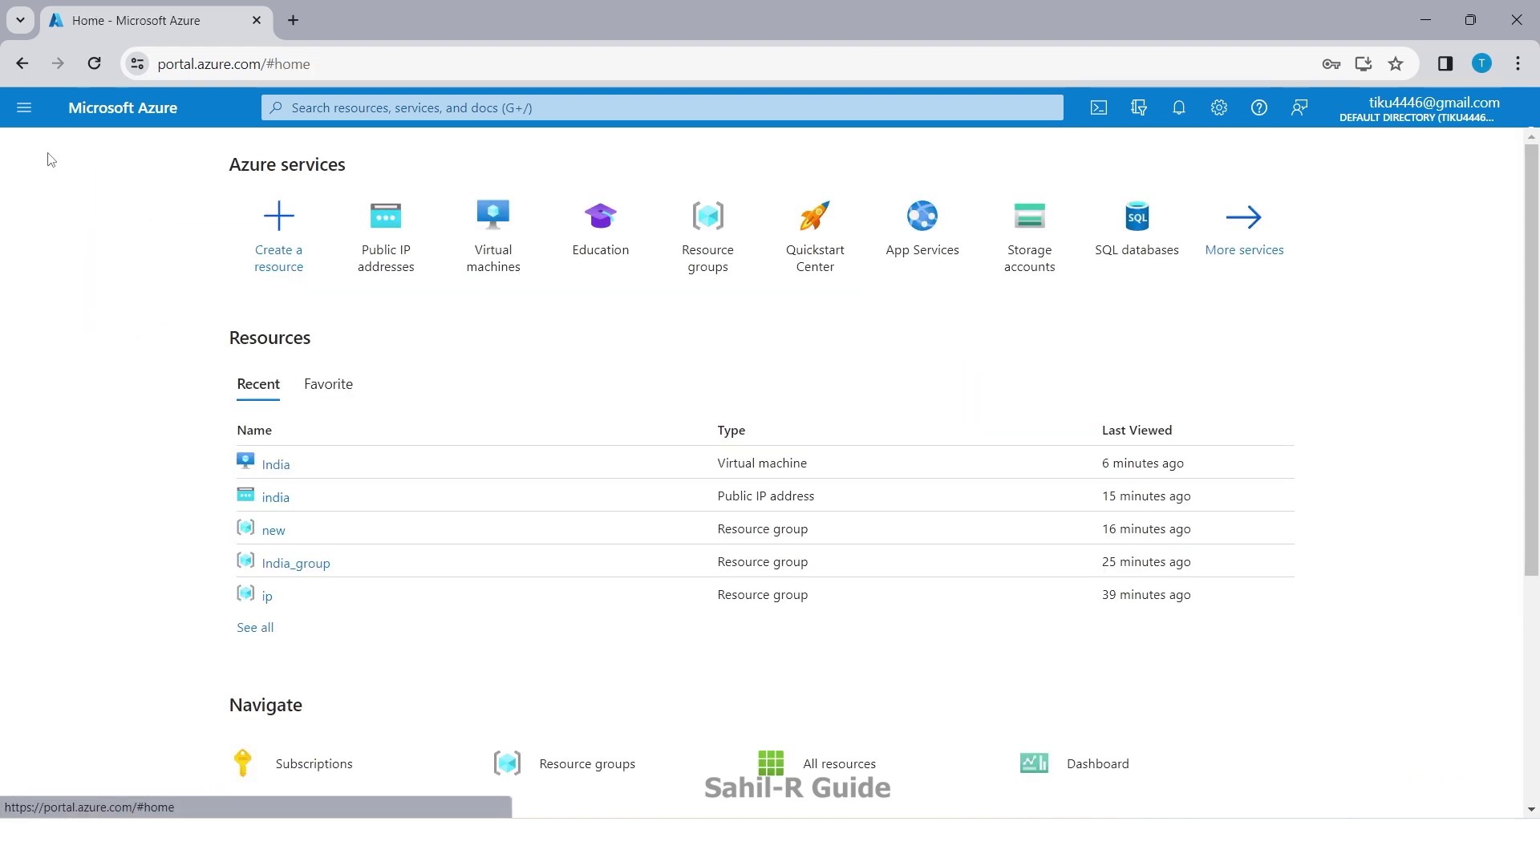
{"action": "left_click", "coordinate": [454, 270]}
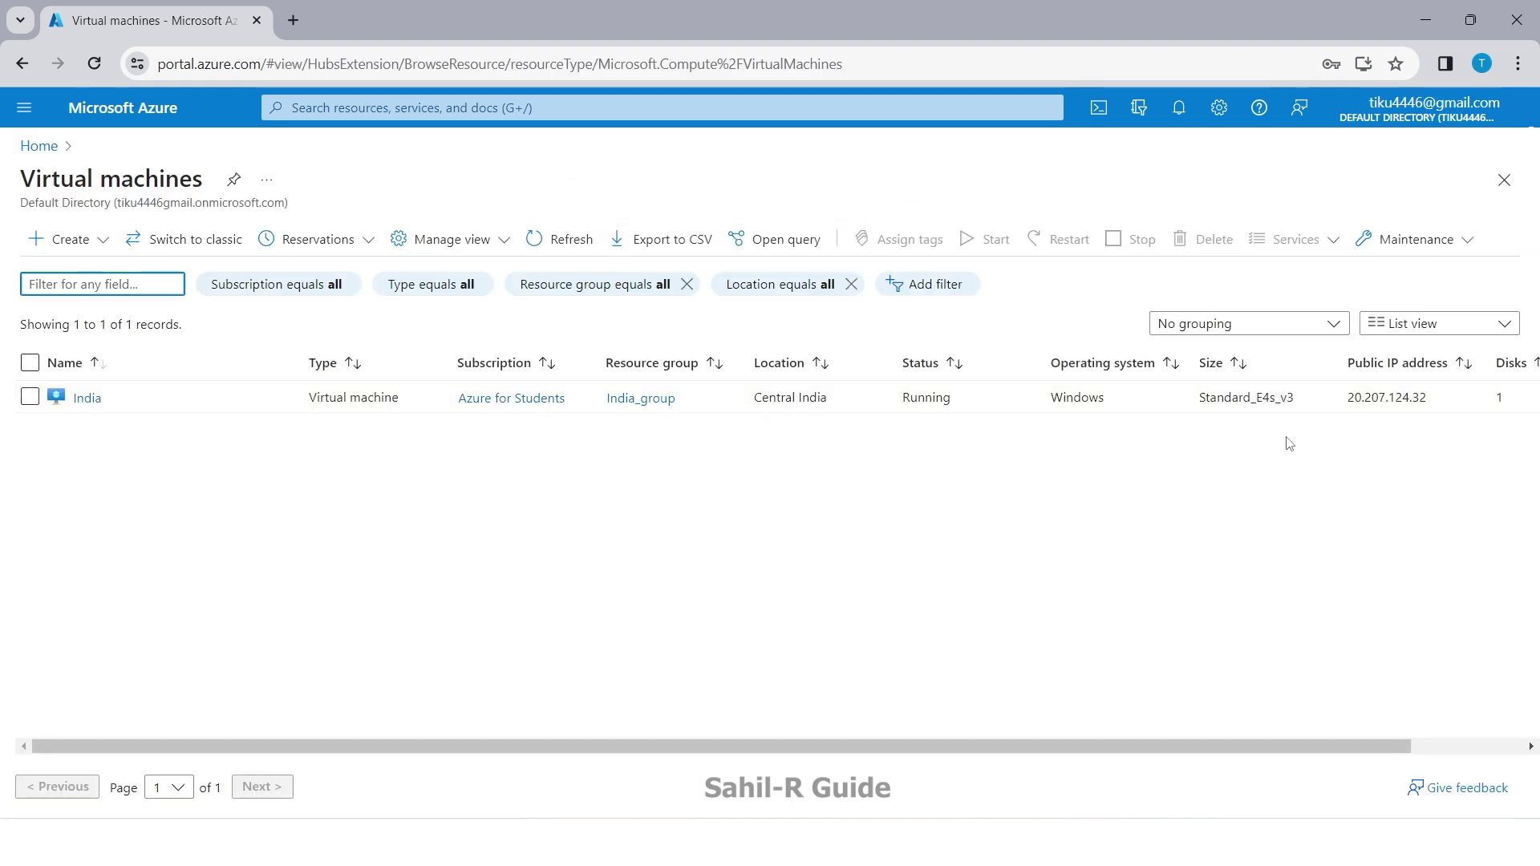
{"action": "left_click_drag", "start_coordinate": [1345, 399], "coordinate": [1438, 395]}
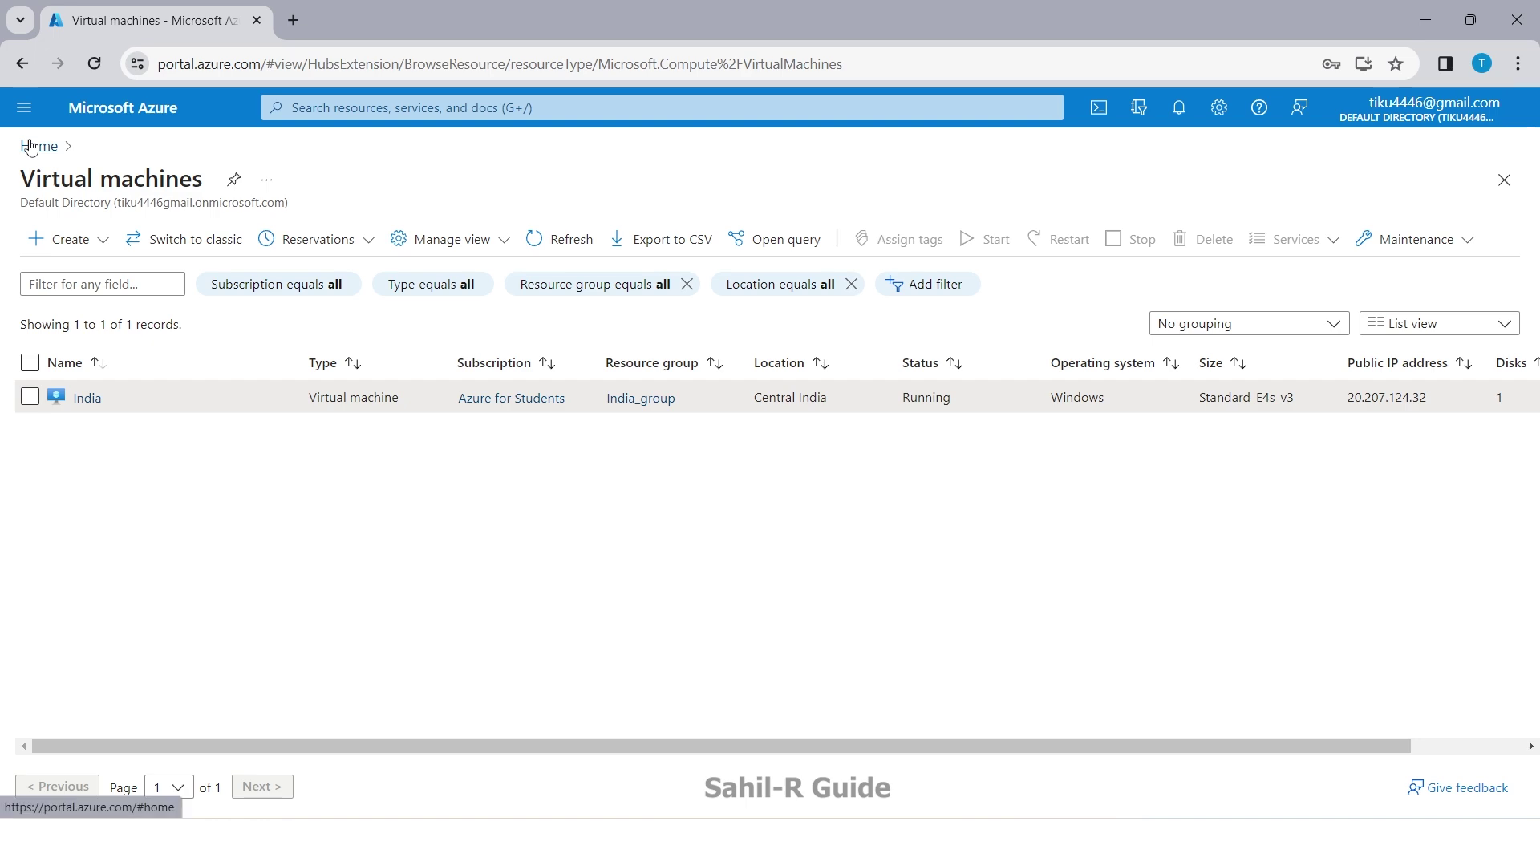
{"action": "left_click", "coordinate": [40, 146]}
{"action": "left_click", "coordinate": [509, 244]}
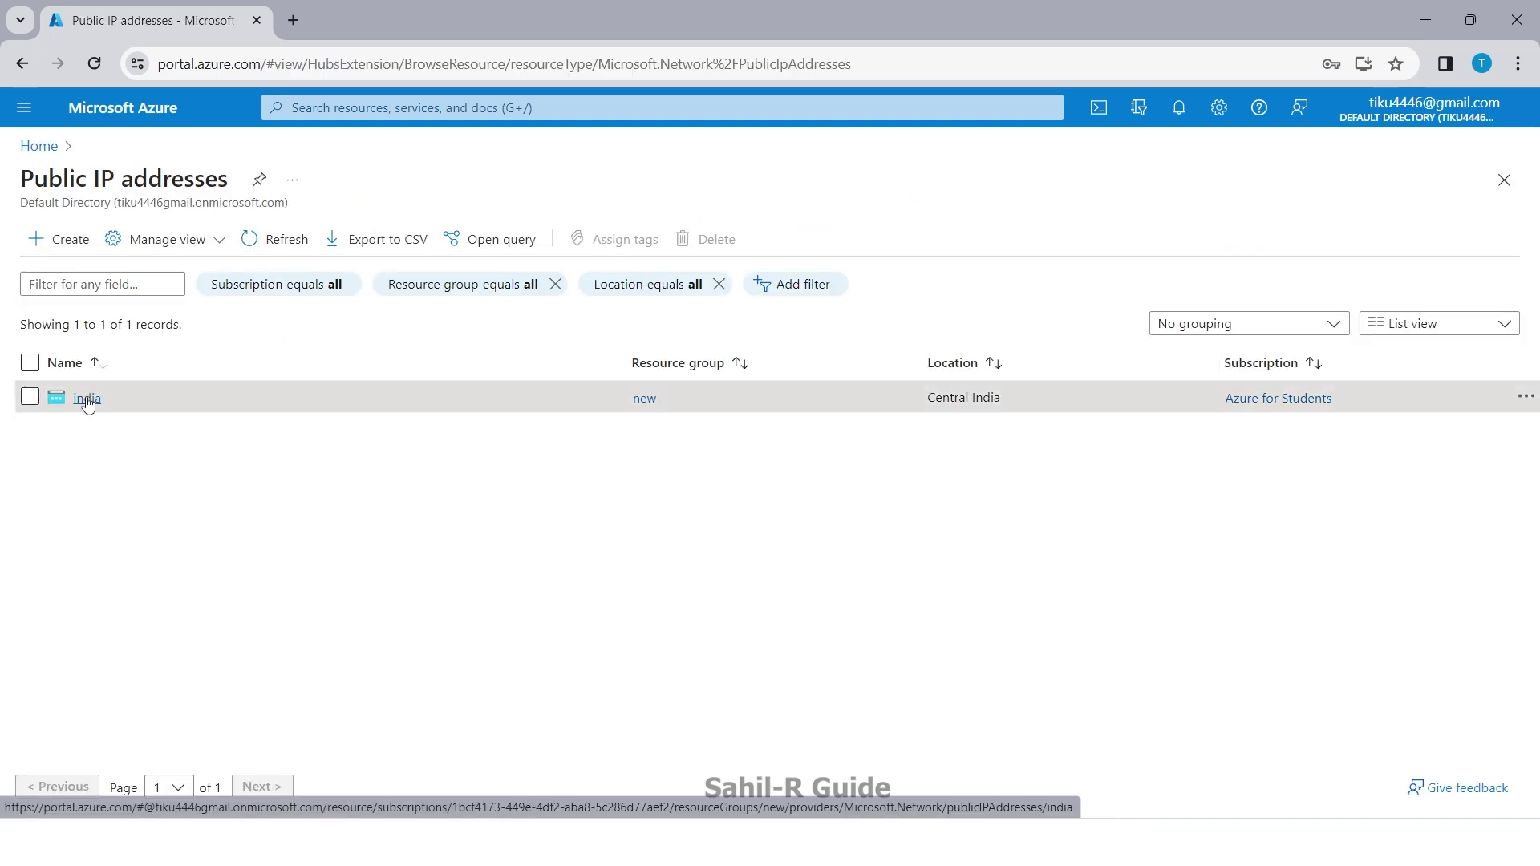
Step: Dissociate the india public IP from network interface india90 and confirm it in Notifications
{"action": "left_click", "coordinate": [87, 399]}
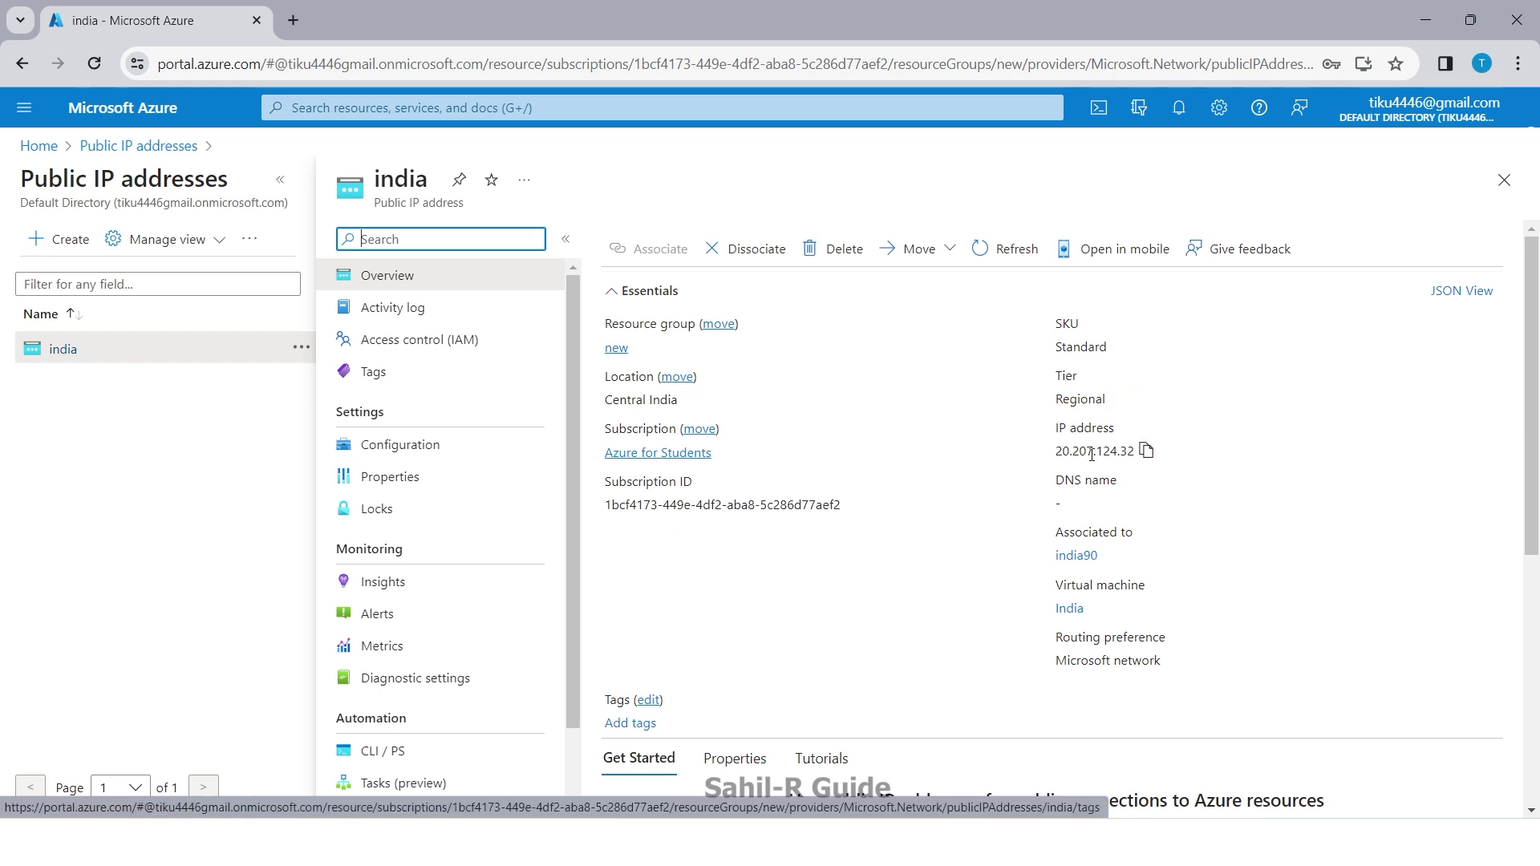
{"action": "mouse_move", "coordinate": [1264, 456]}
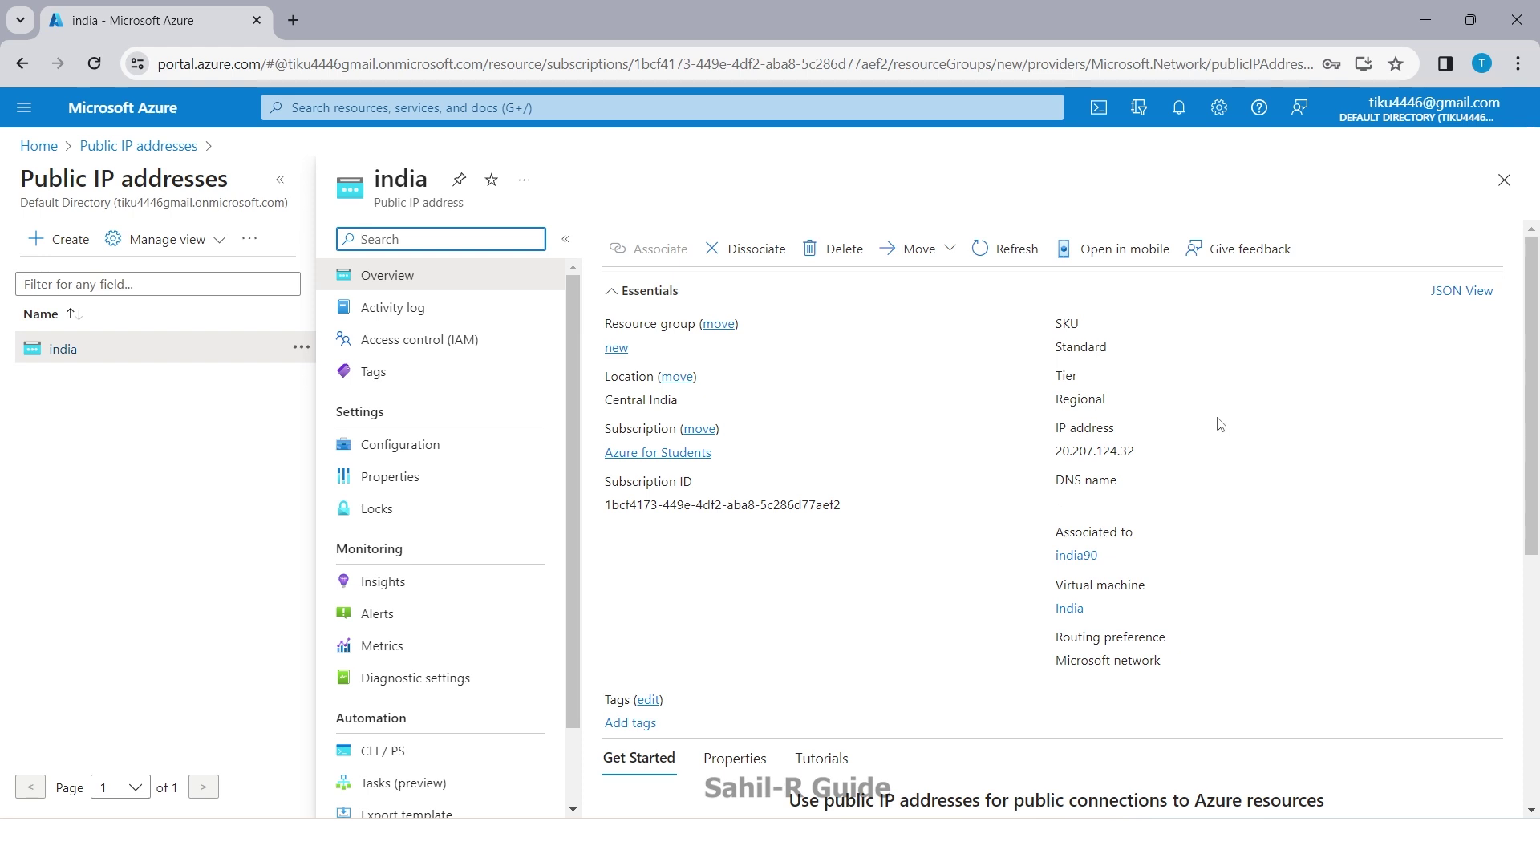
{"action": "left_click", "coordinate": [759, 251]}
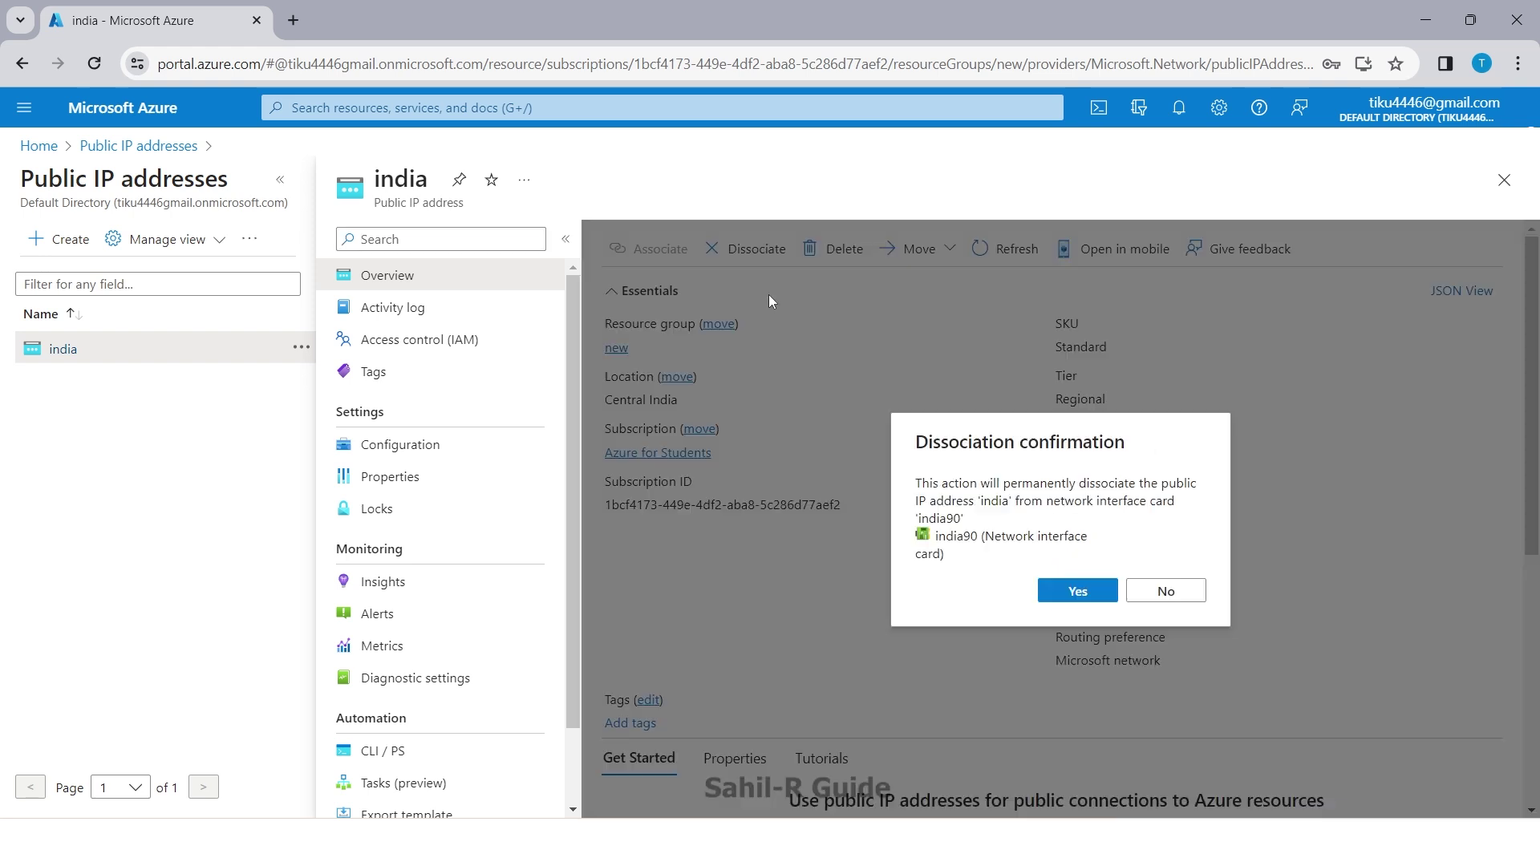
{"action": "left_click", "coordinate": [1080, 594]}
{"action": "left_click", "coordinate": [1180, 591]}
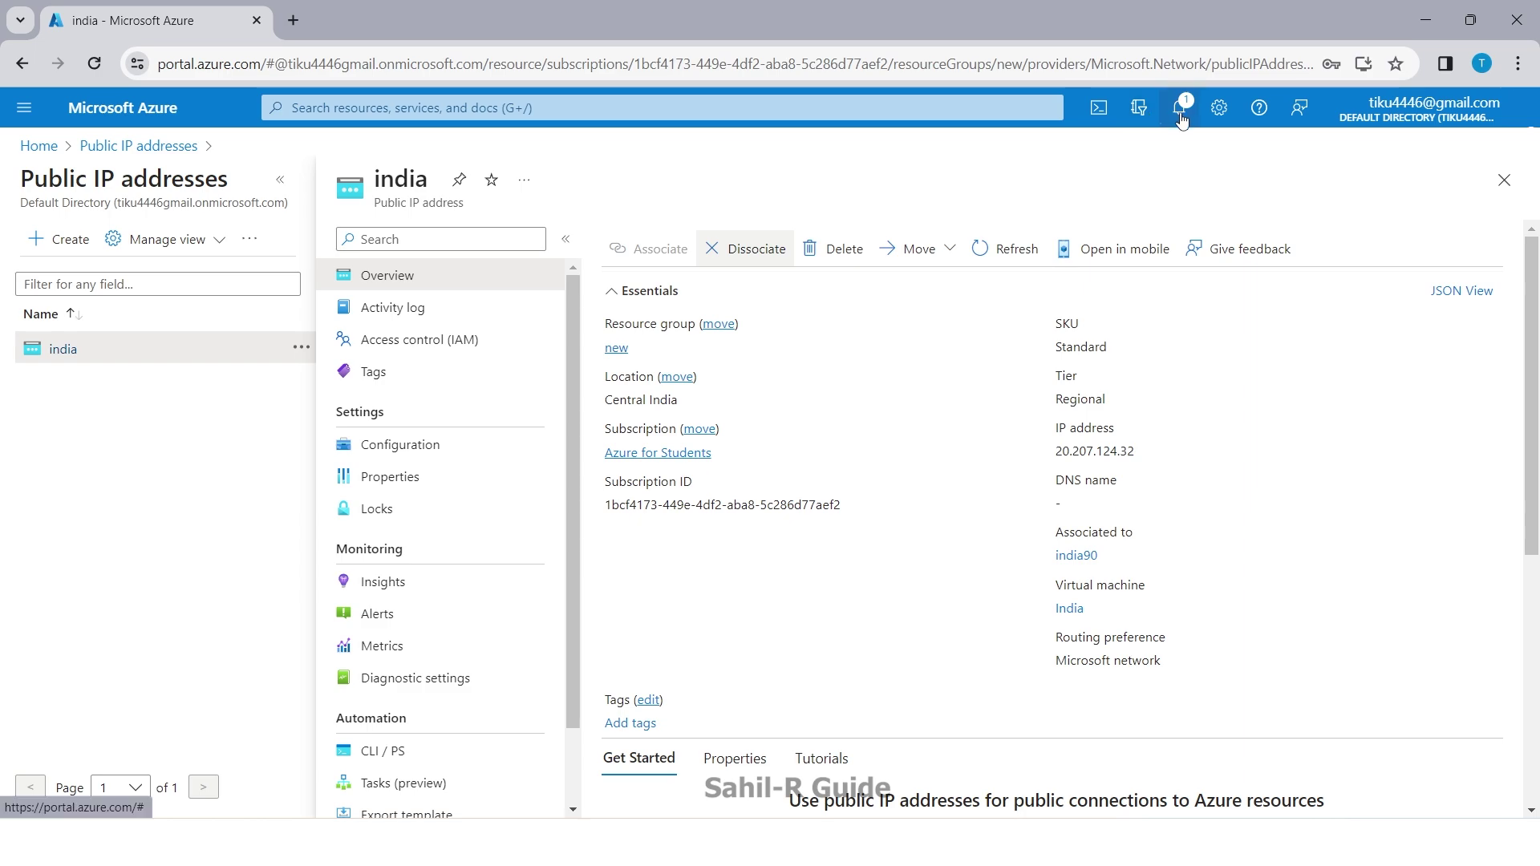
{"action": "left_click", "coordinate": [1180, 112]}
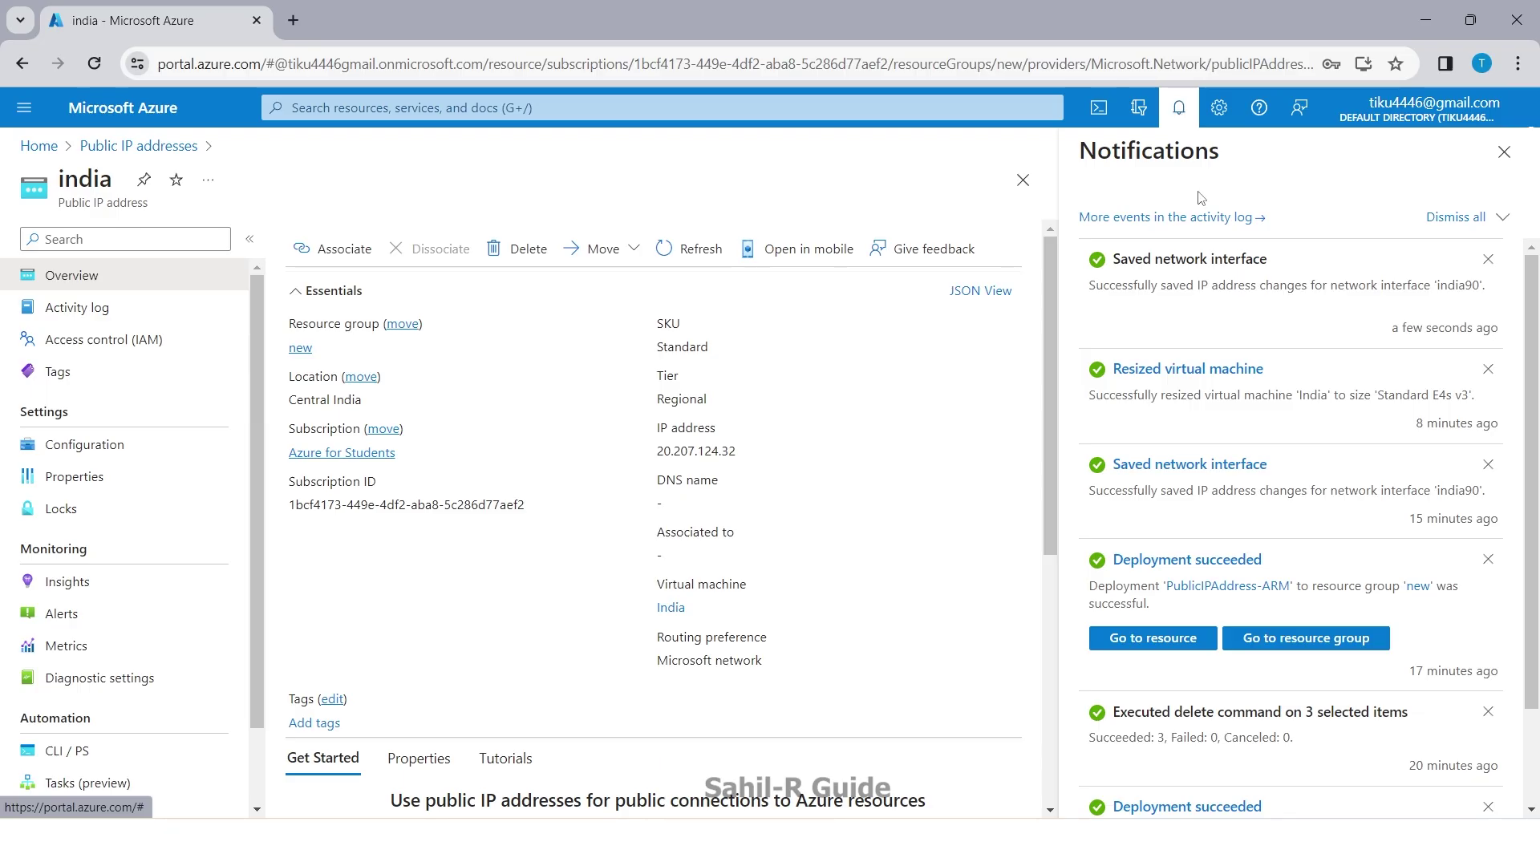
{"action": "left_click", "coordinate": [1504, 167]}
{"action": "left_click", "coordinate": [38, 145]}
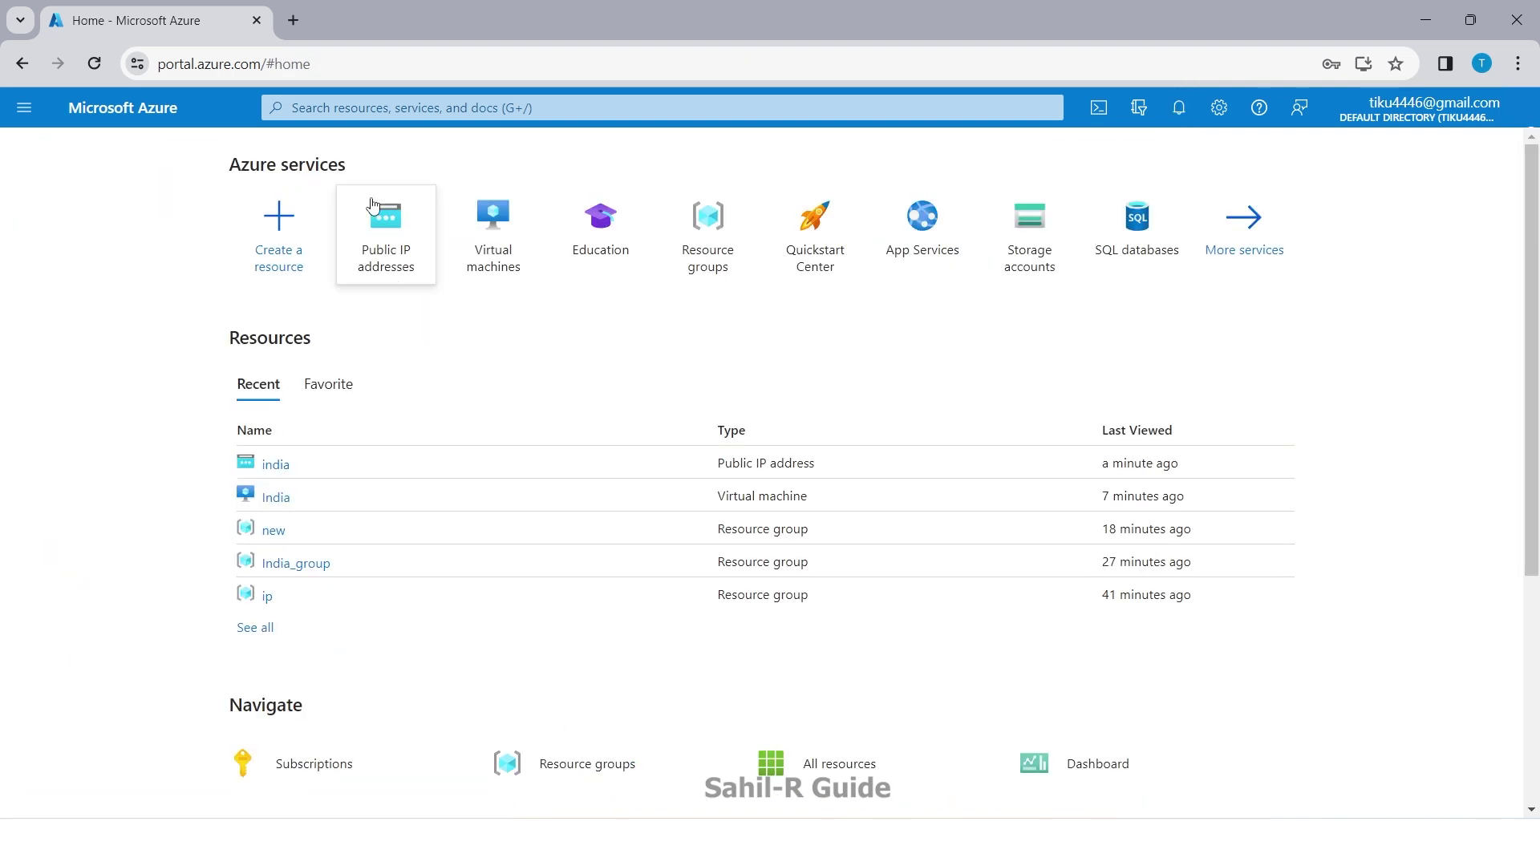
Step: Check the india public IP's overview to confirm it has no association, then close it
{"action": "left_click", "coordinate": [504, 261]}
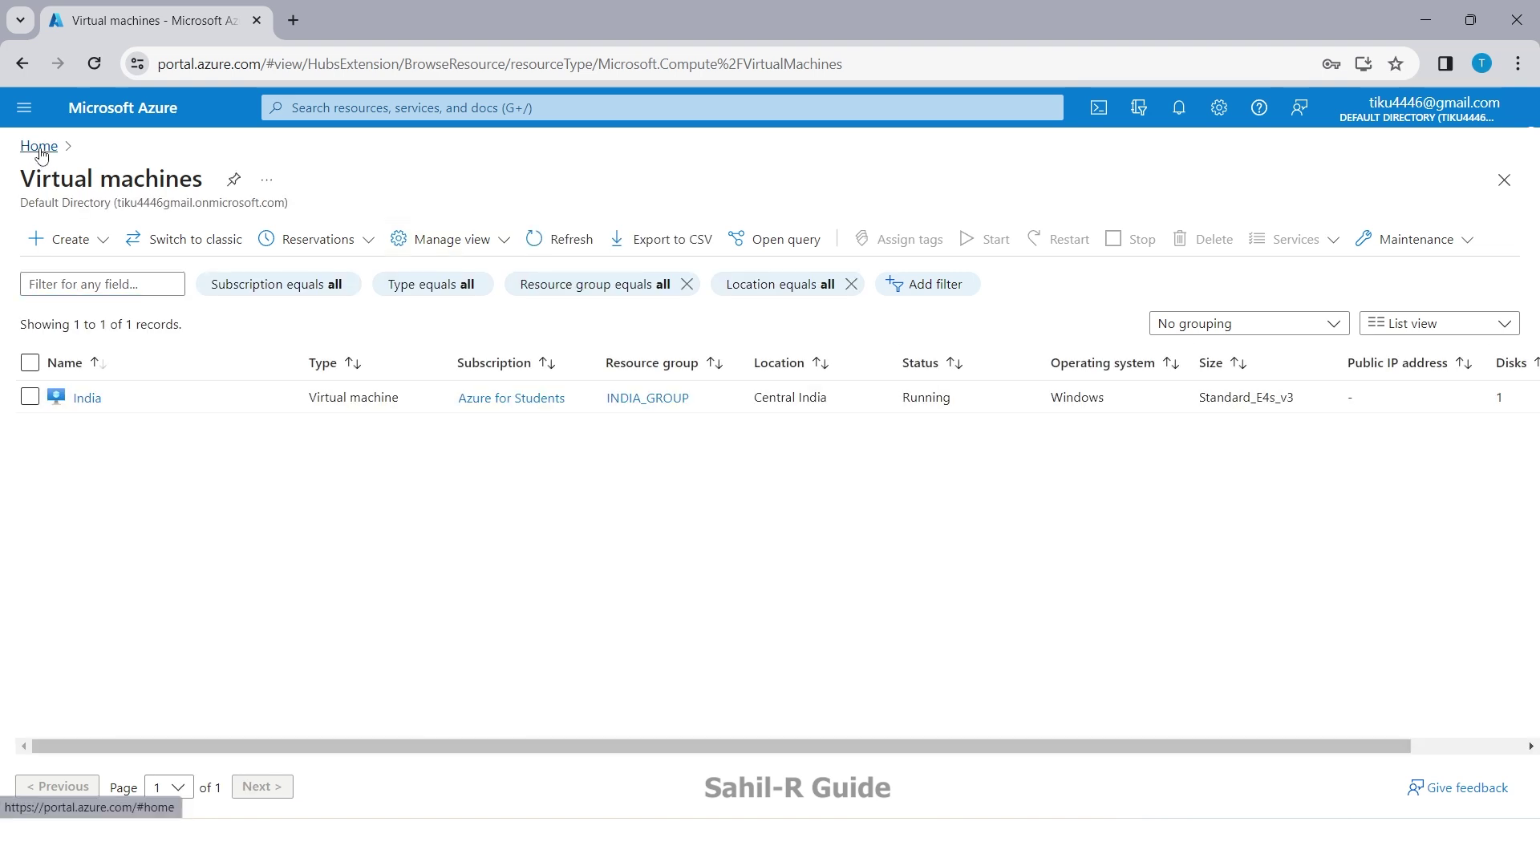
{"action": "left_click", "coordinate": [38, 145]}
{"action": "left_click", "coordinate": [512, 246]}
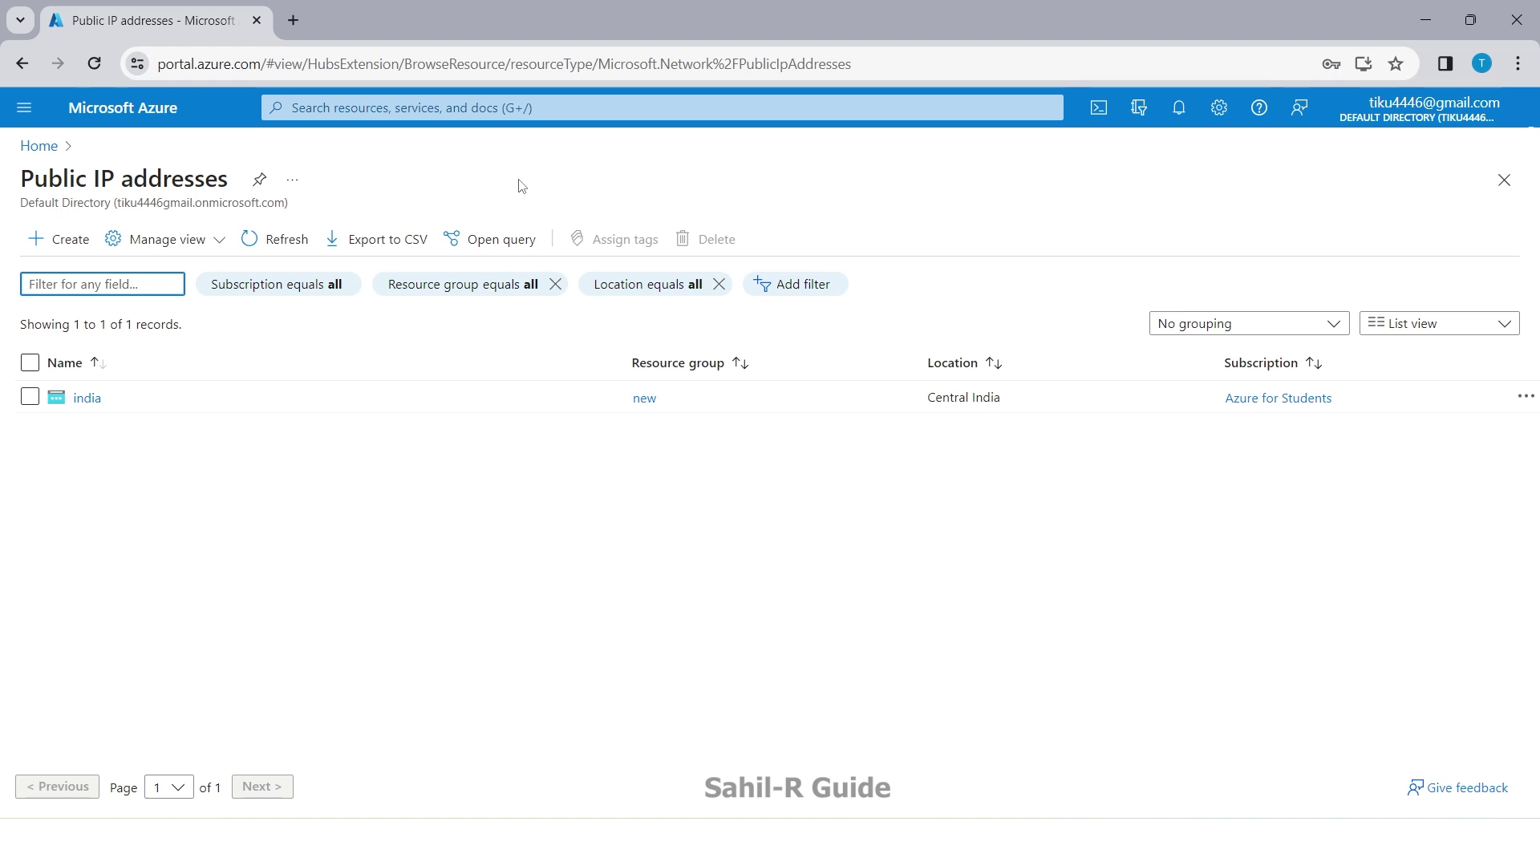
{"action": "left_click", "coordinate": [88, 401]}
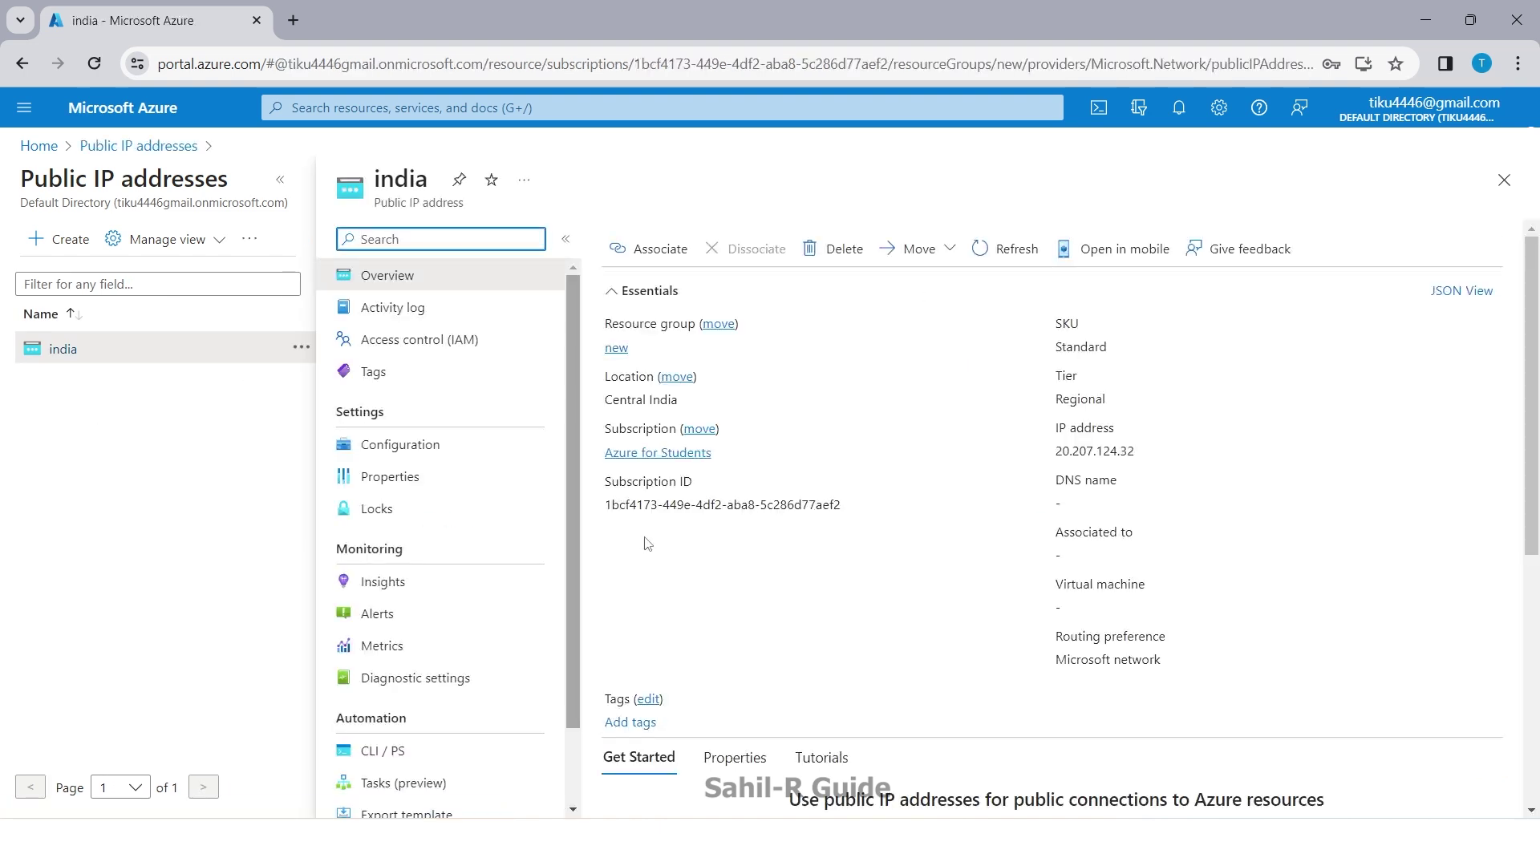
{"action": "left_click", "coordinate": [1505, 185]}
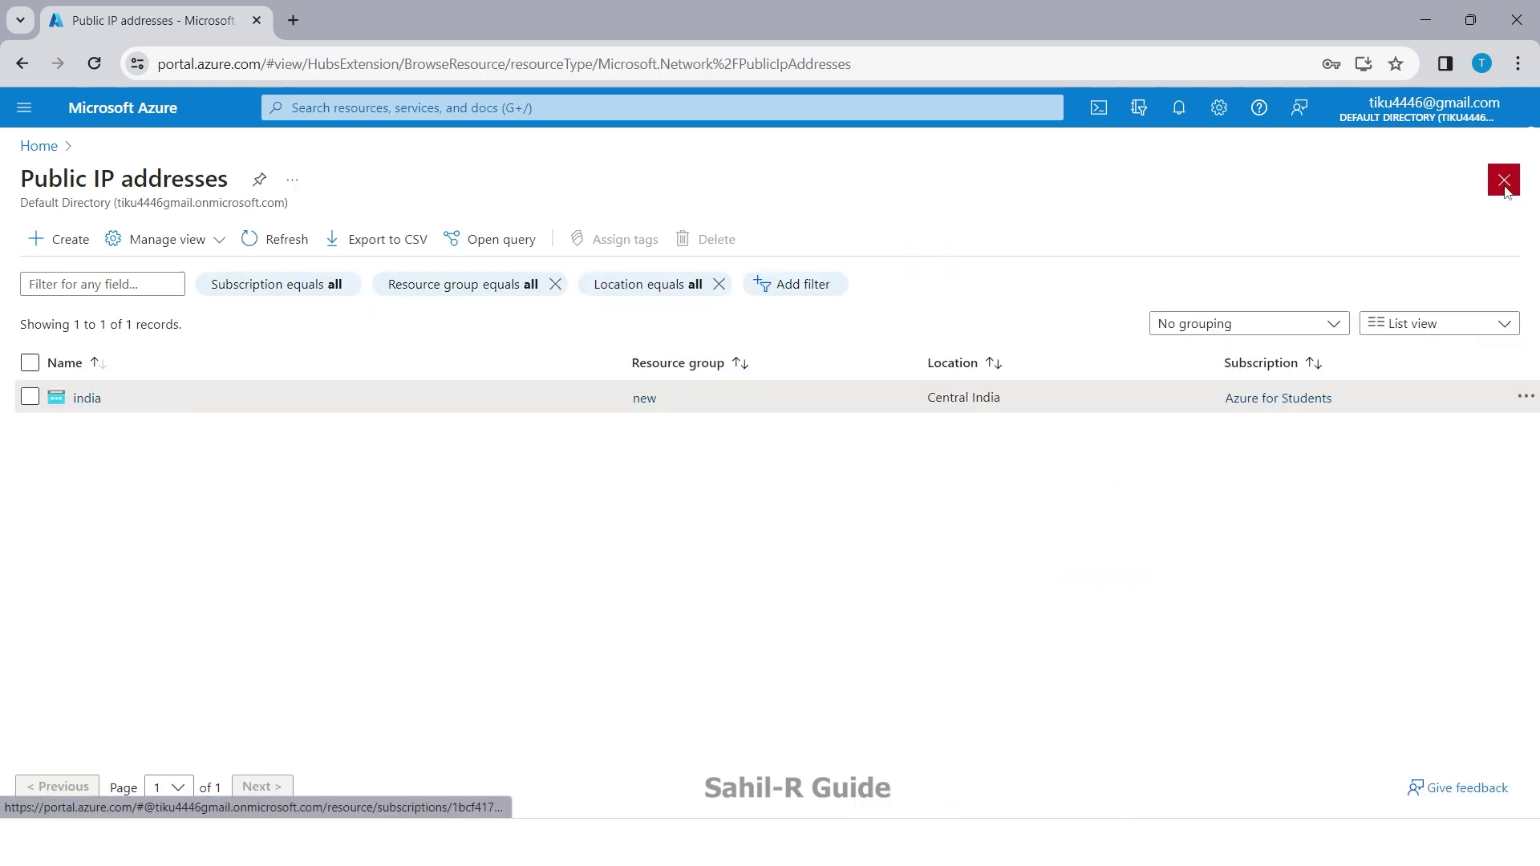
Step: Start a new public IP address and place it in the ip resource group
{"action": "left_click", "coordinate": [55, 241]}
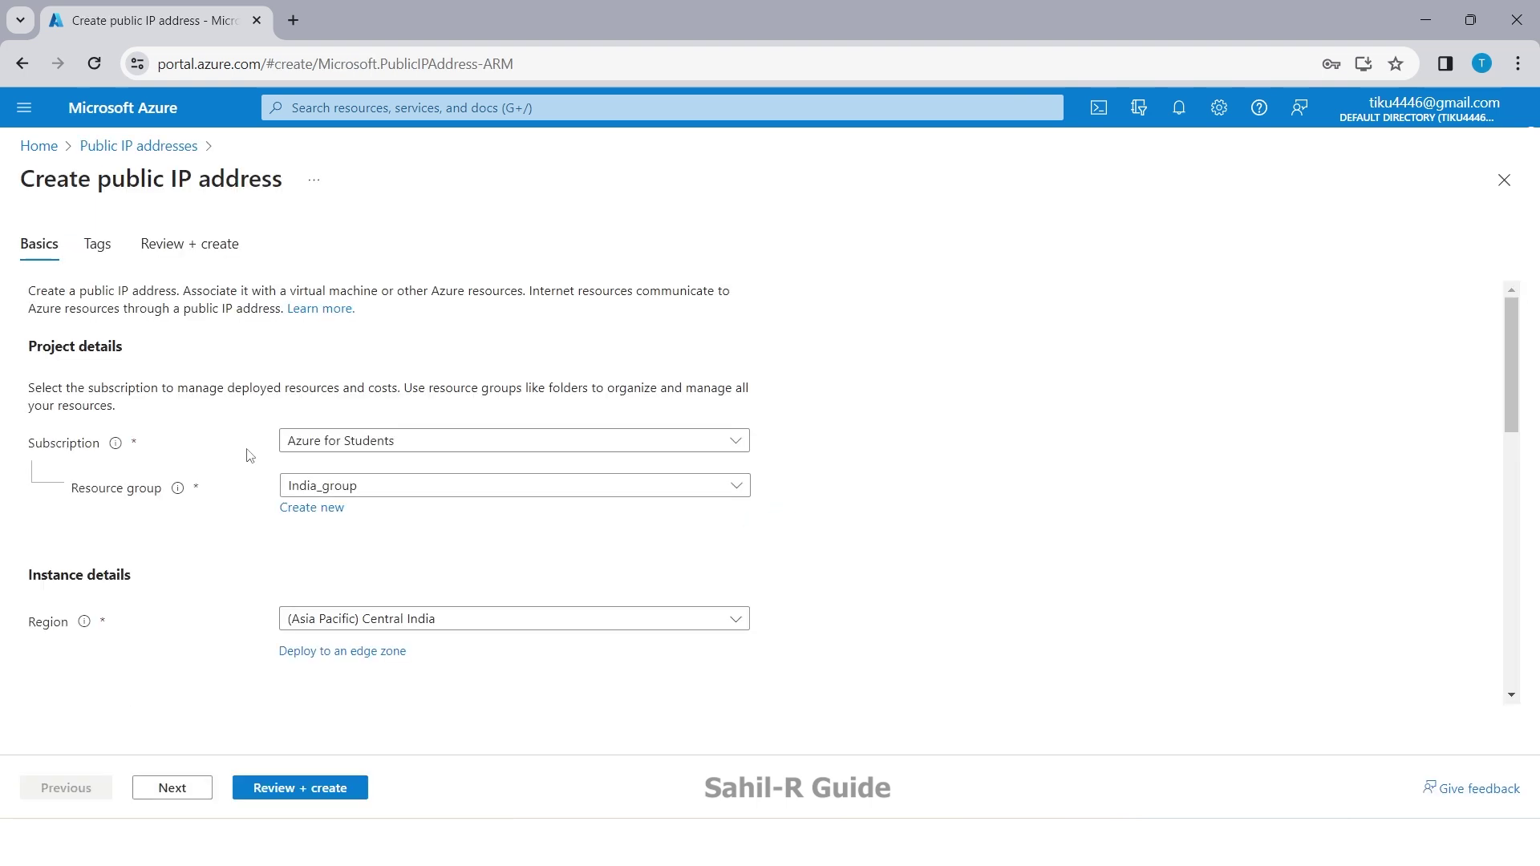
{"action": "left_click", "coordinate": [457, 489]}
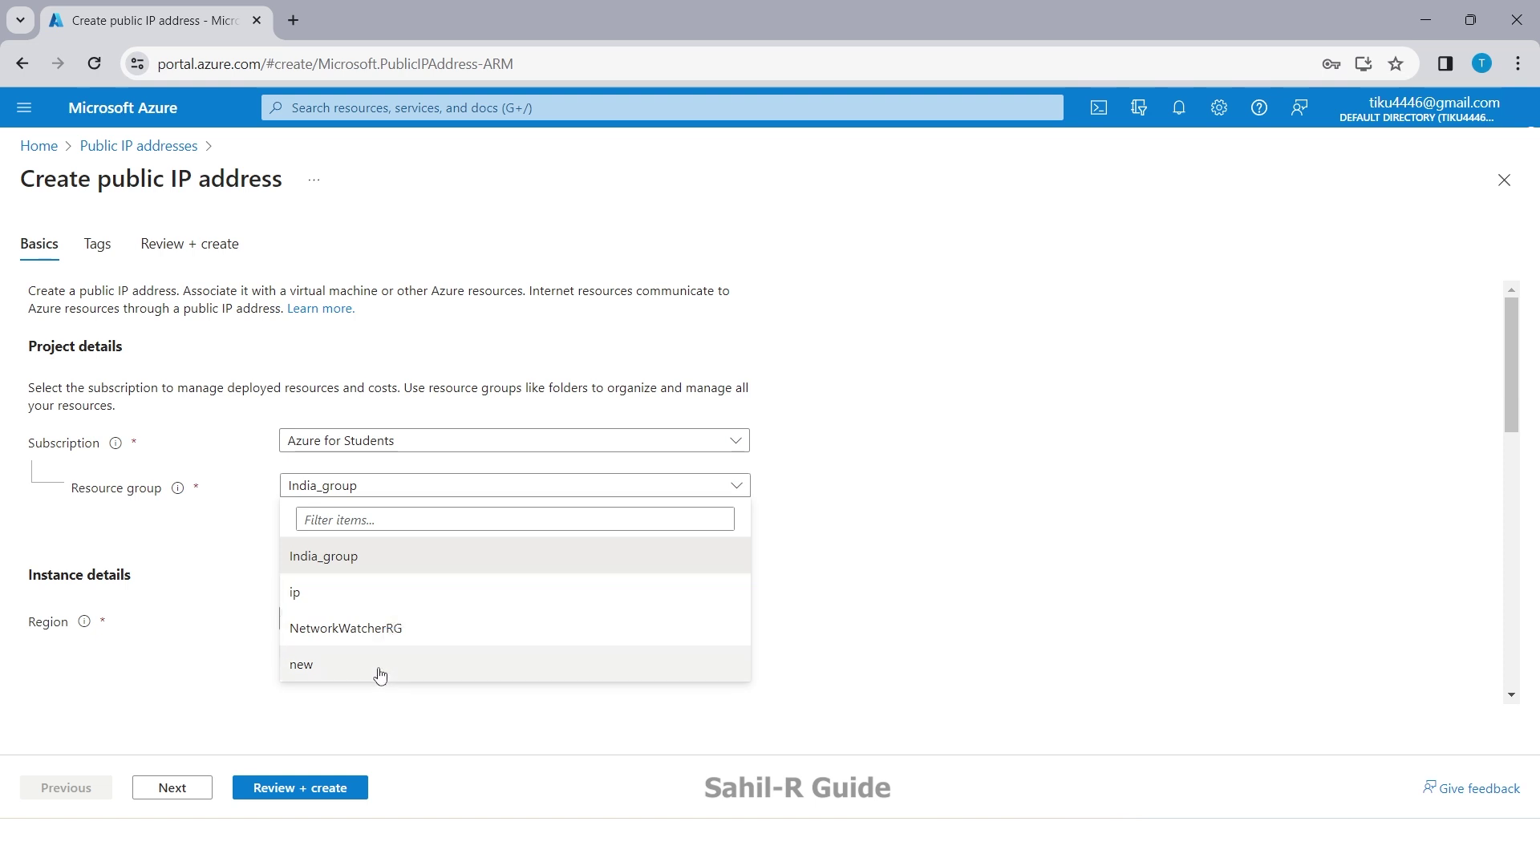
{"action": "left_click", "coordinate": [195, 540]}
{"action": "left_click", "coordinate": [321, 508]}
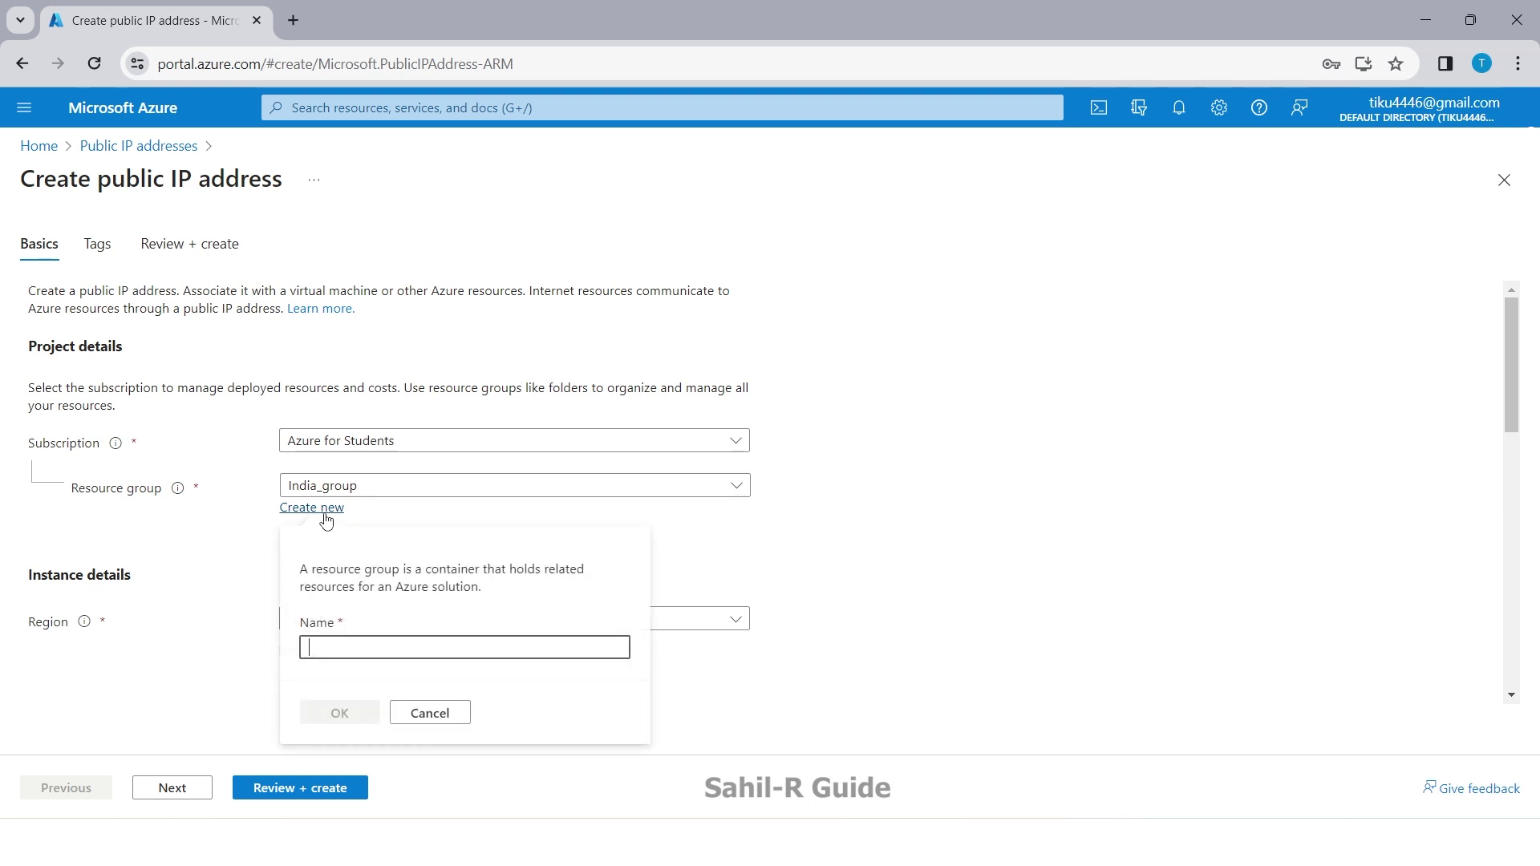
{"action": "left_click", "coordinate": [273, 542]}
{"action": "left_click", "coordinate": [415, 499]}
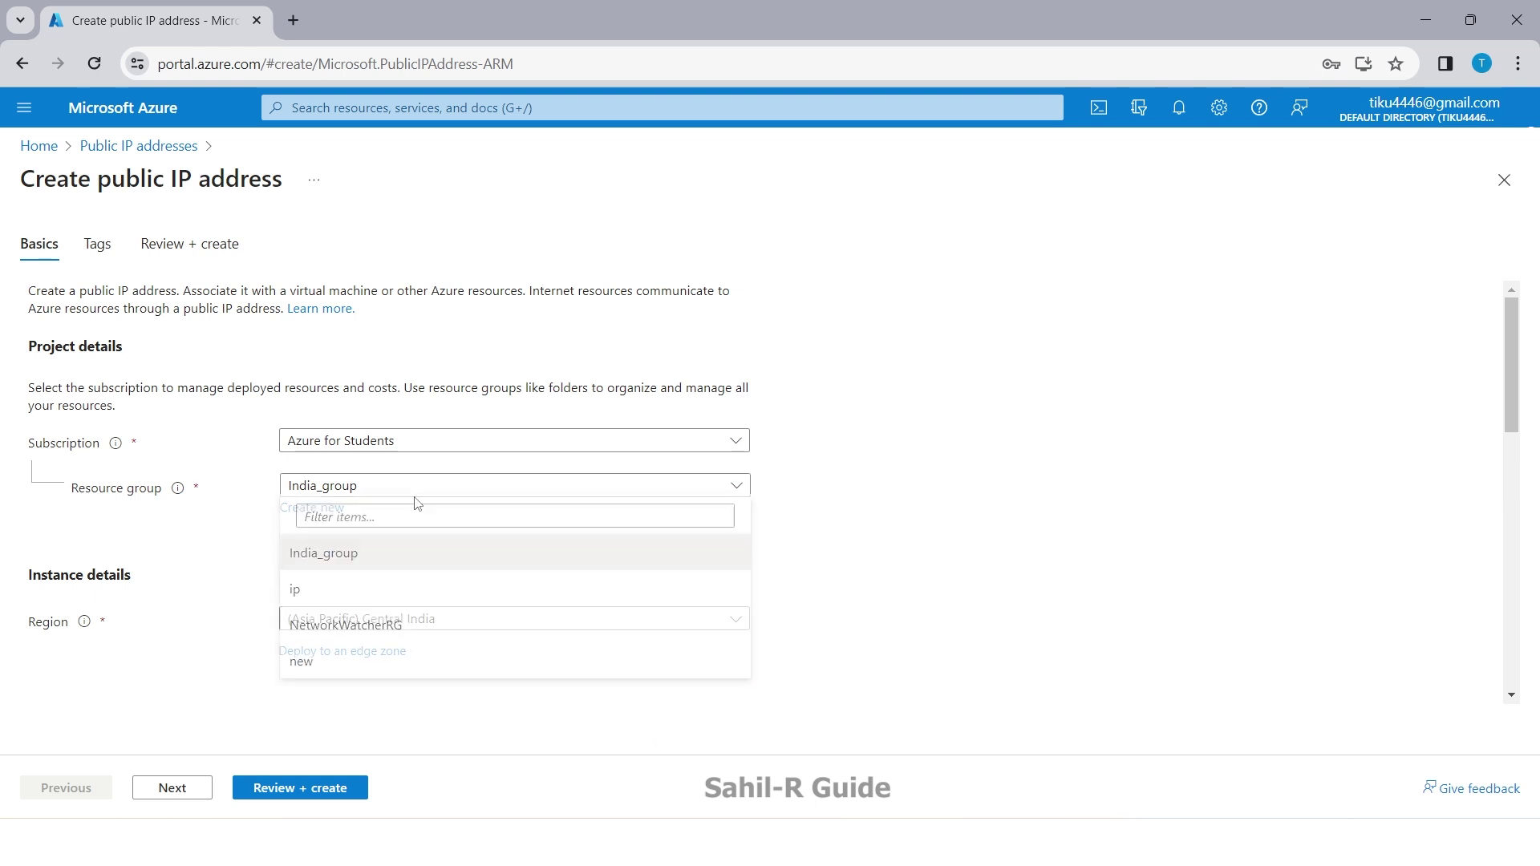
{"action": "left_click", "coordinate": [392, 600]}
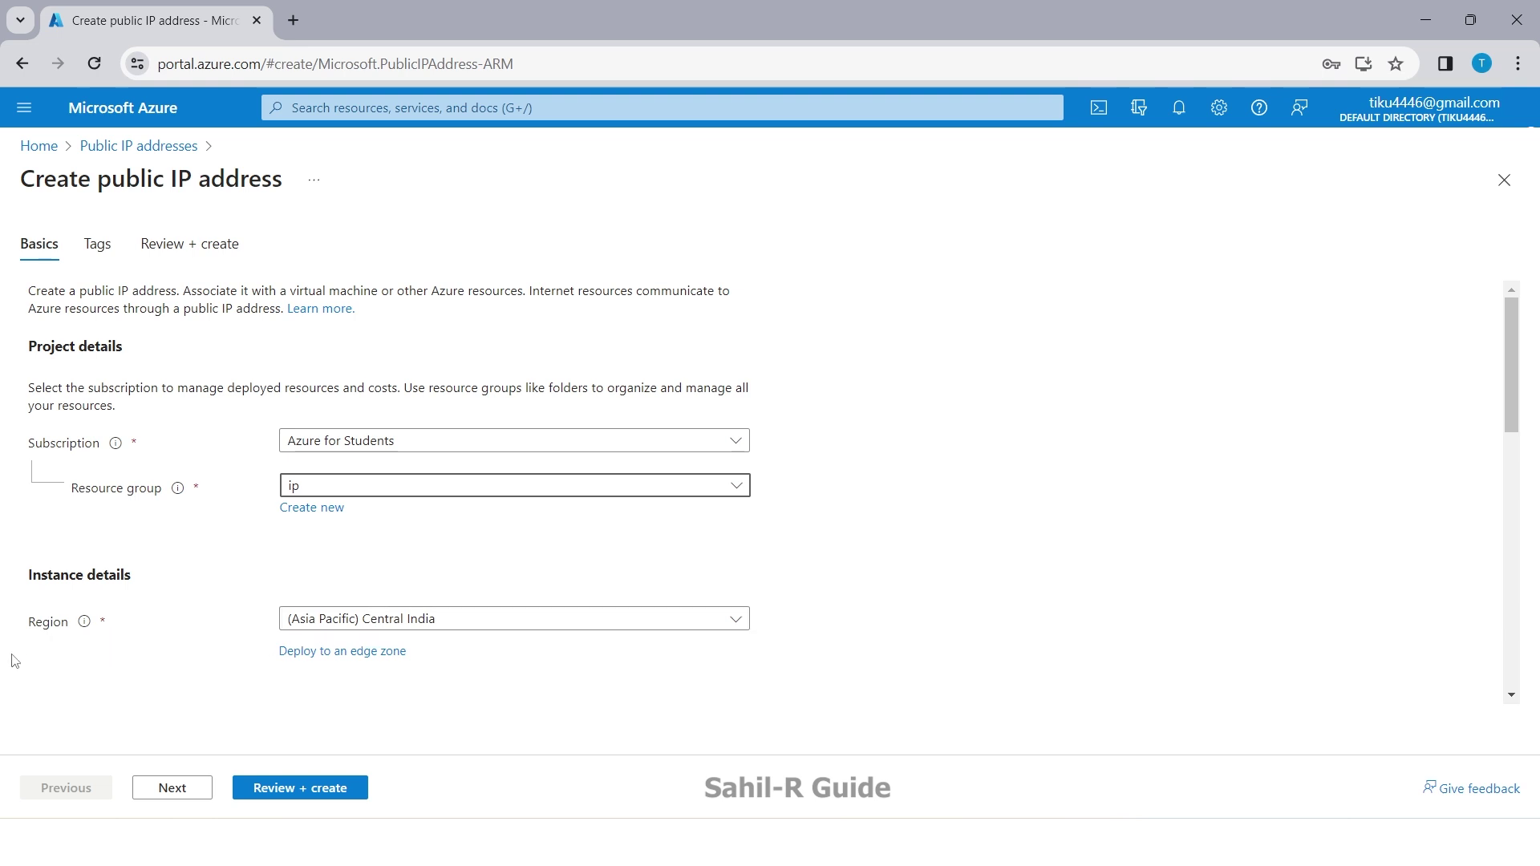
Step: Name the address 'ip', keep Static/Standard, and create it
{"action": "scroll", "coordinate": [173, 650], "scroll_direction": "down", "scroll_amount": 5}
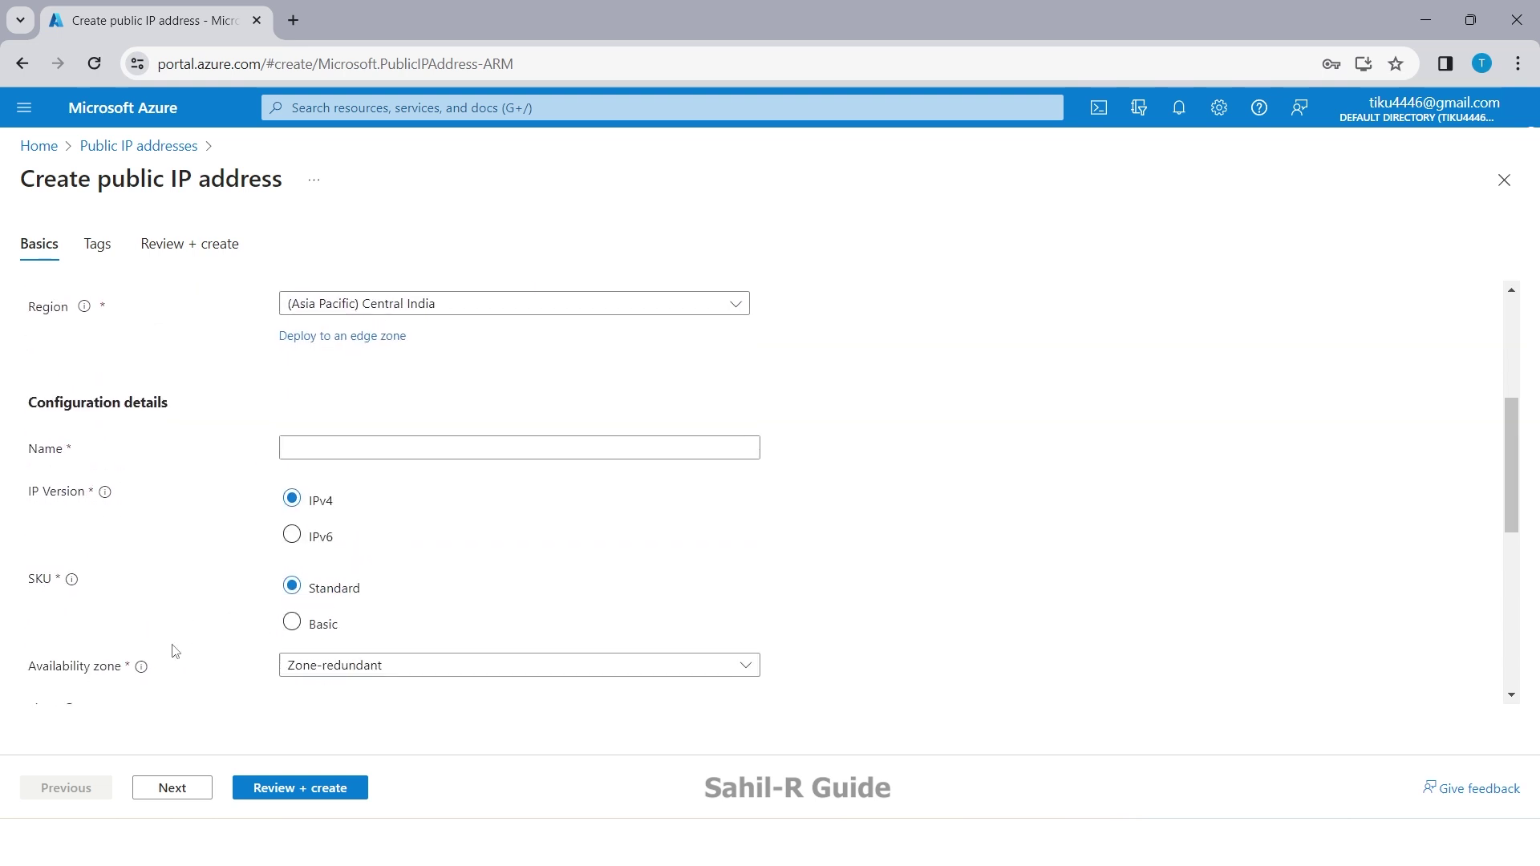
{"action": "left_click", "coordinate": [335, 400]}
{"action": "type", "text": "ip"}
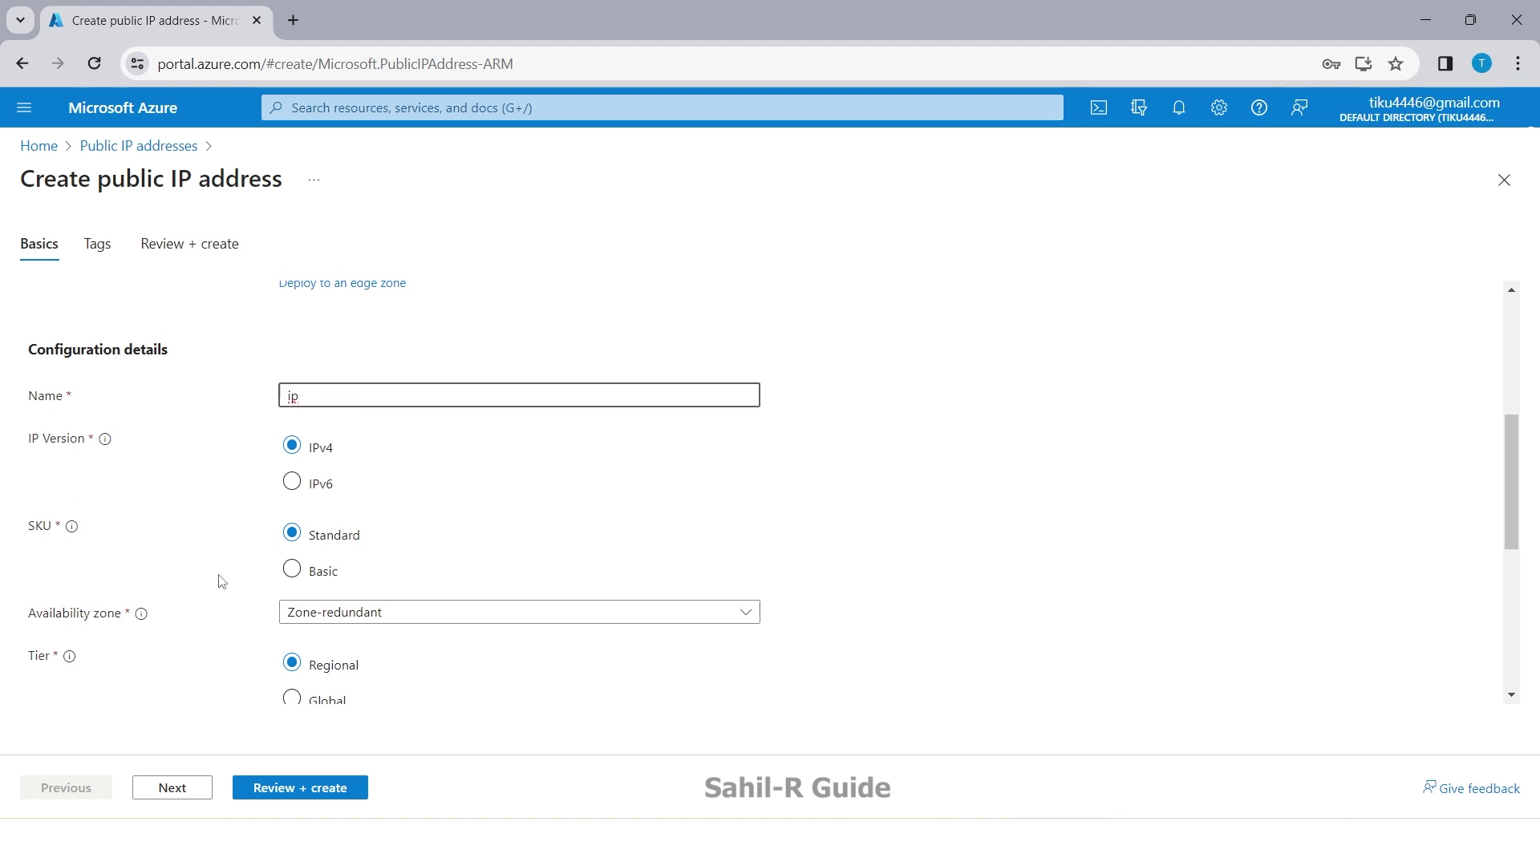
{"action": "scroll", "coordinate": [222, 581], "scroll_direction": "down", "scroll_amount": 5}
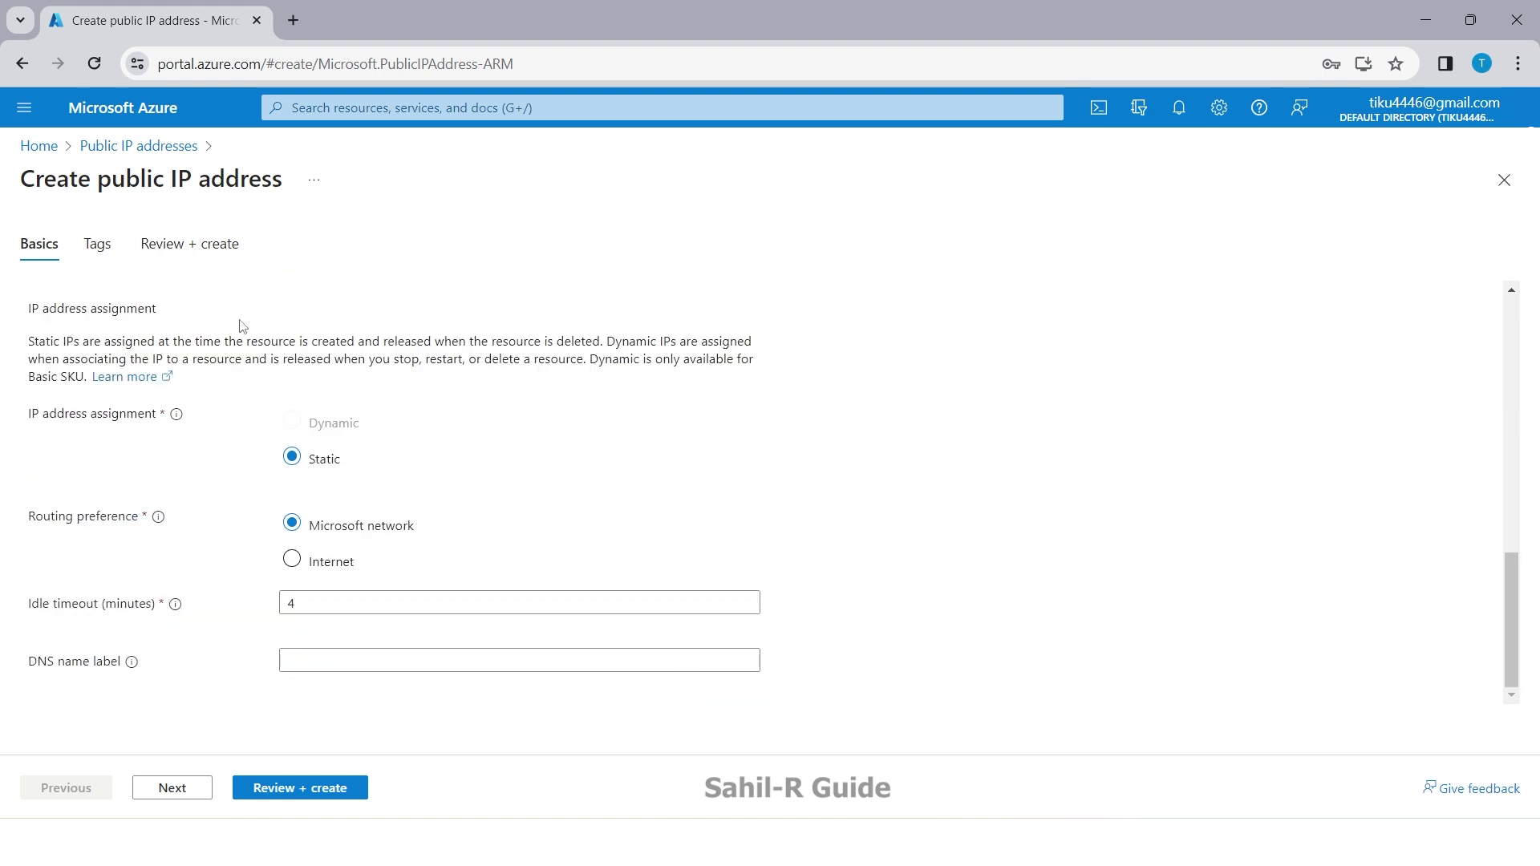
{"action": "left_click", "coordinate": [178, 792]}
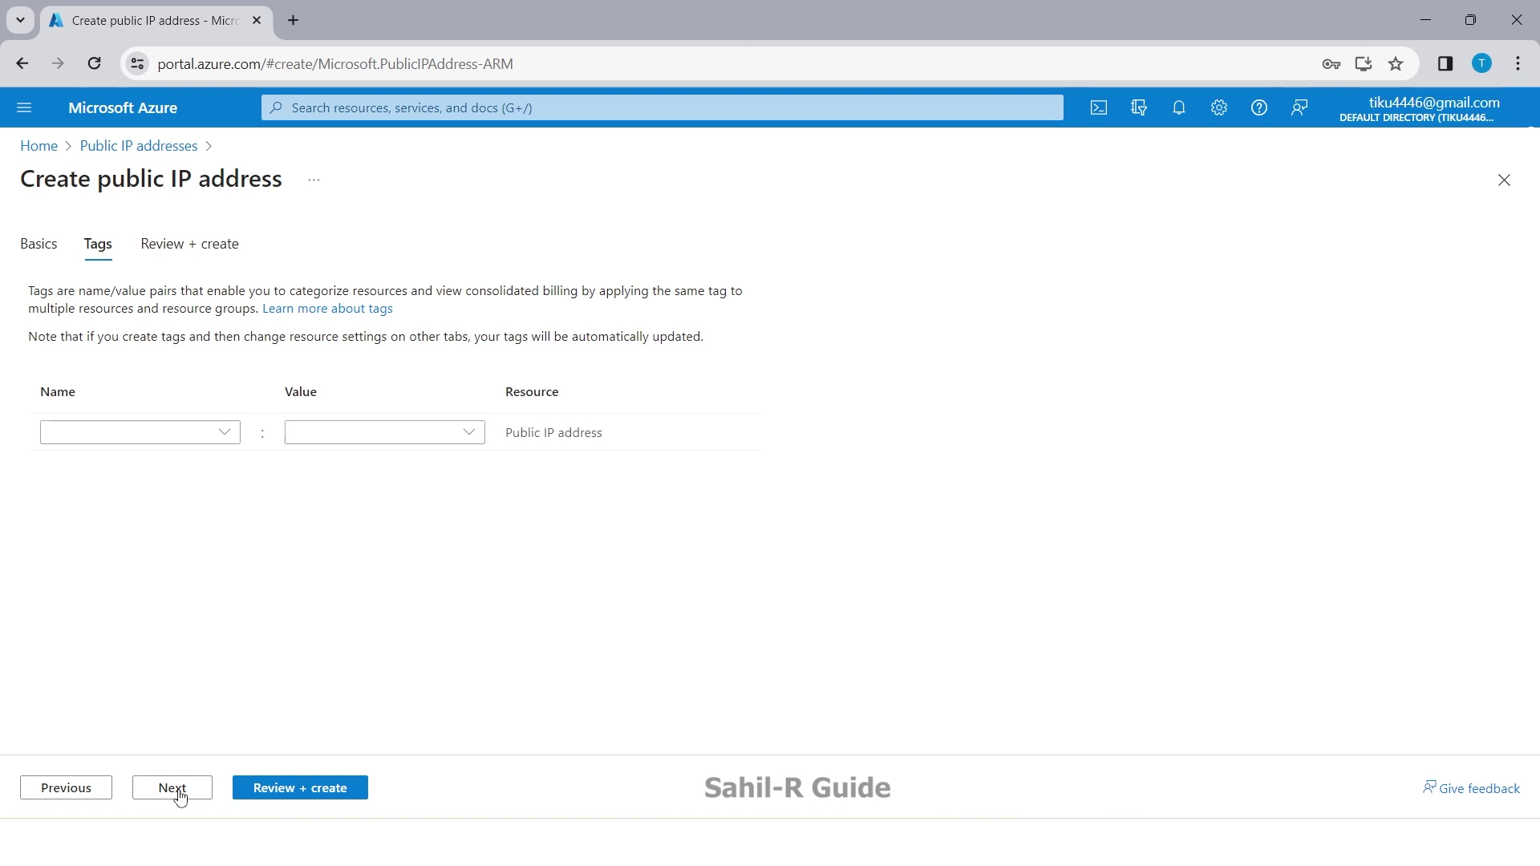
{"action": "left_click", "coordinate": [178, 793]}
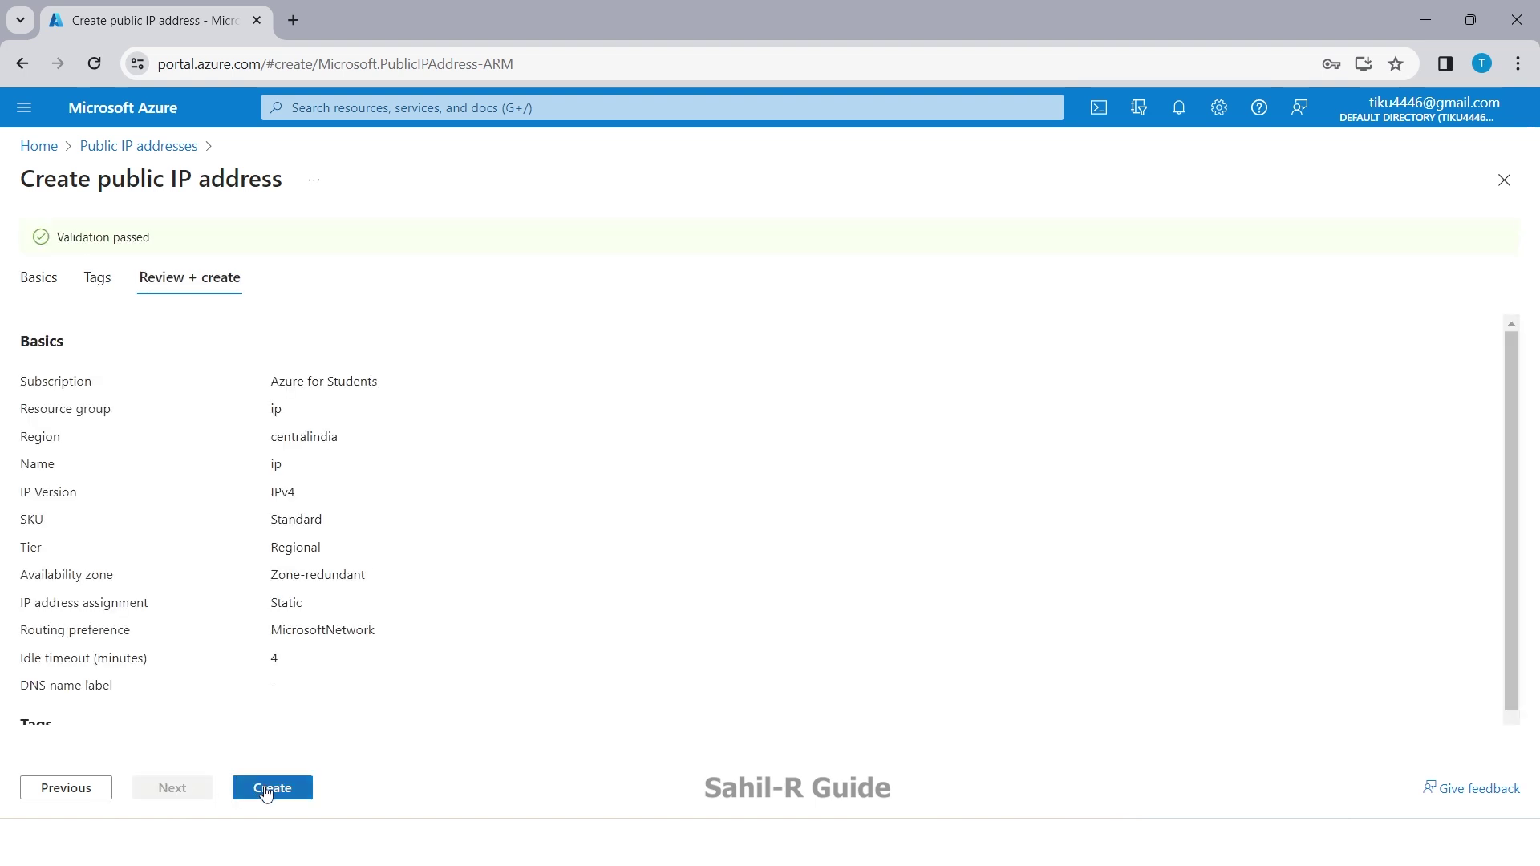
{"action": "left_click", "coordinate": [267, 789]}
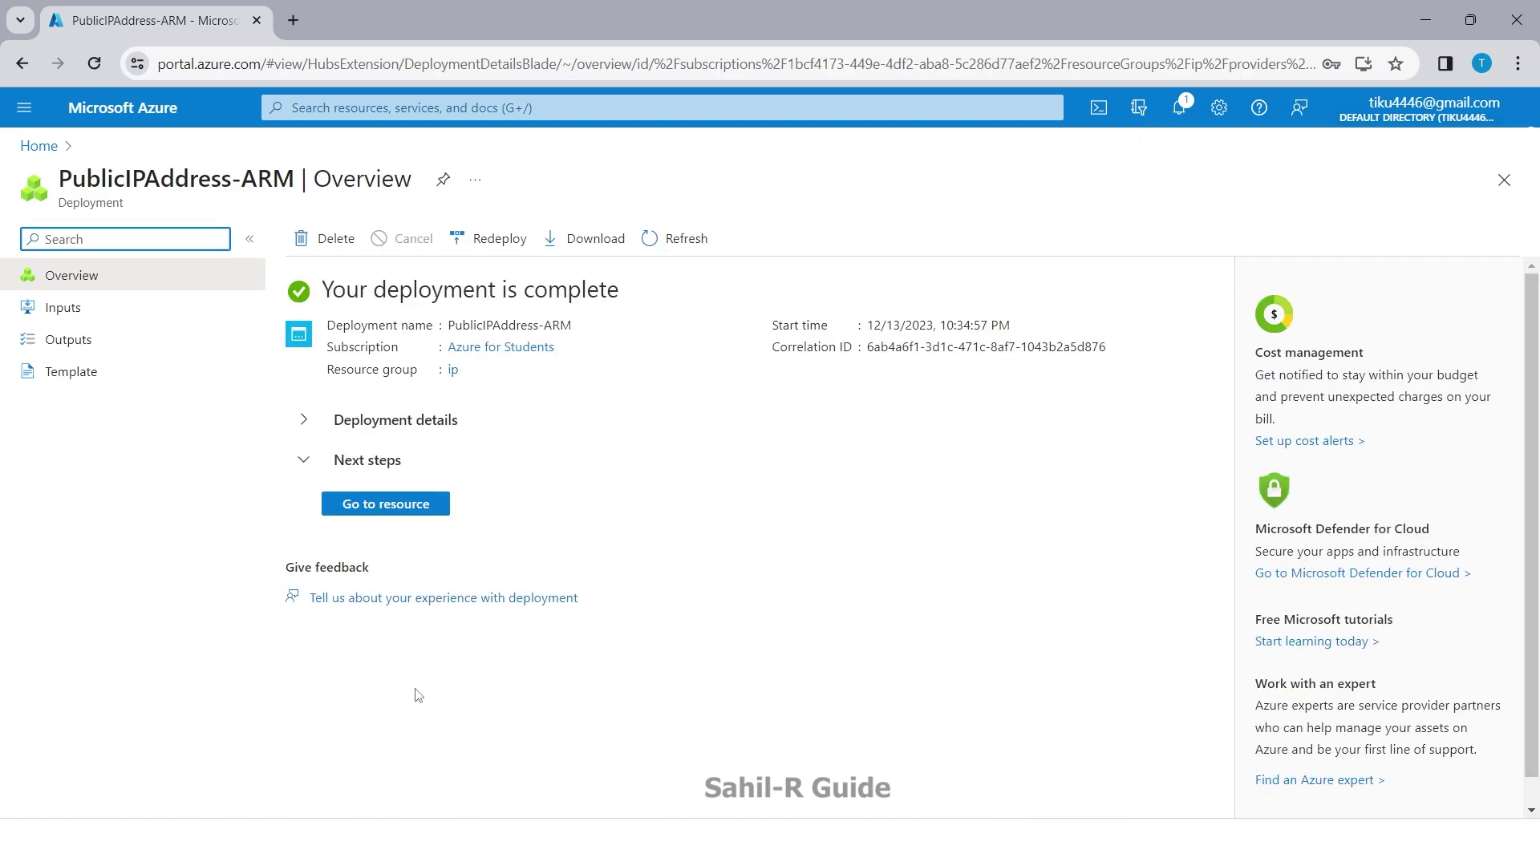
Step: Open the deployed ip address, dismiss the Associate panel, and reopen the Public IP addresses list
{"action": "left_click", "coordinate": [401, 507]}
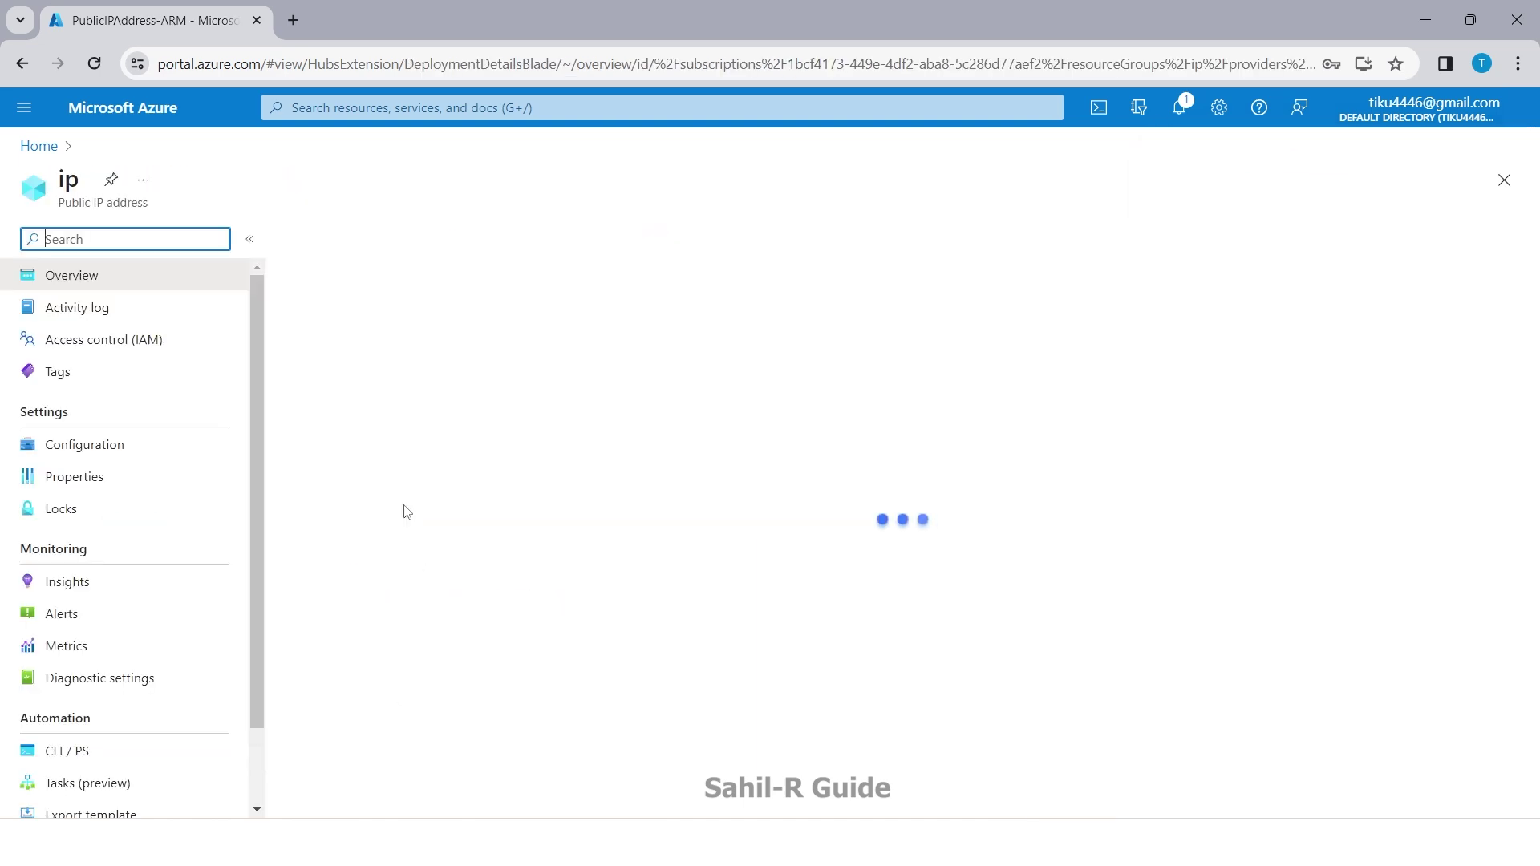
{"action": "left_click", "coordinate": [331, 255]}
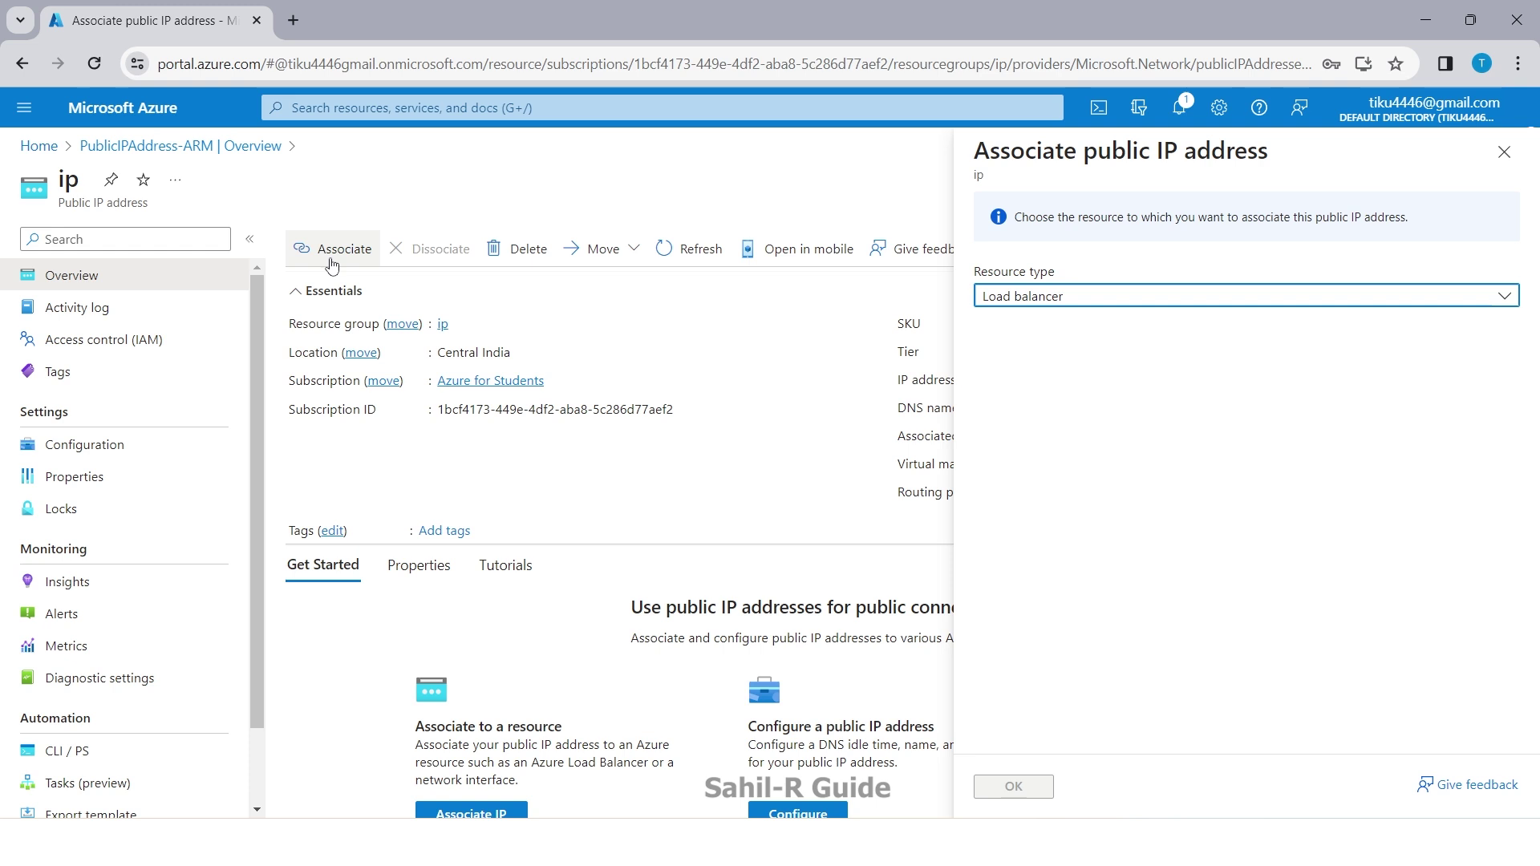
{"action": "left_click", "coordinate": [1504, 152]}
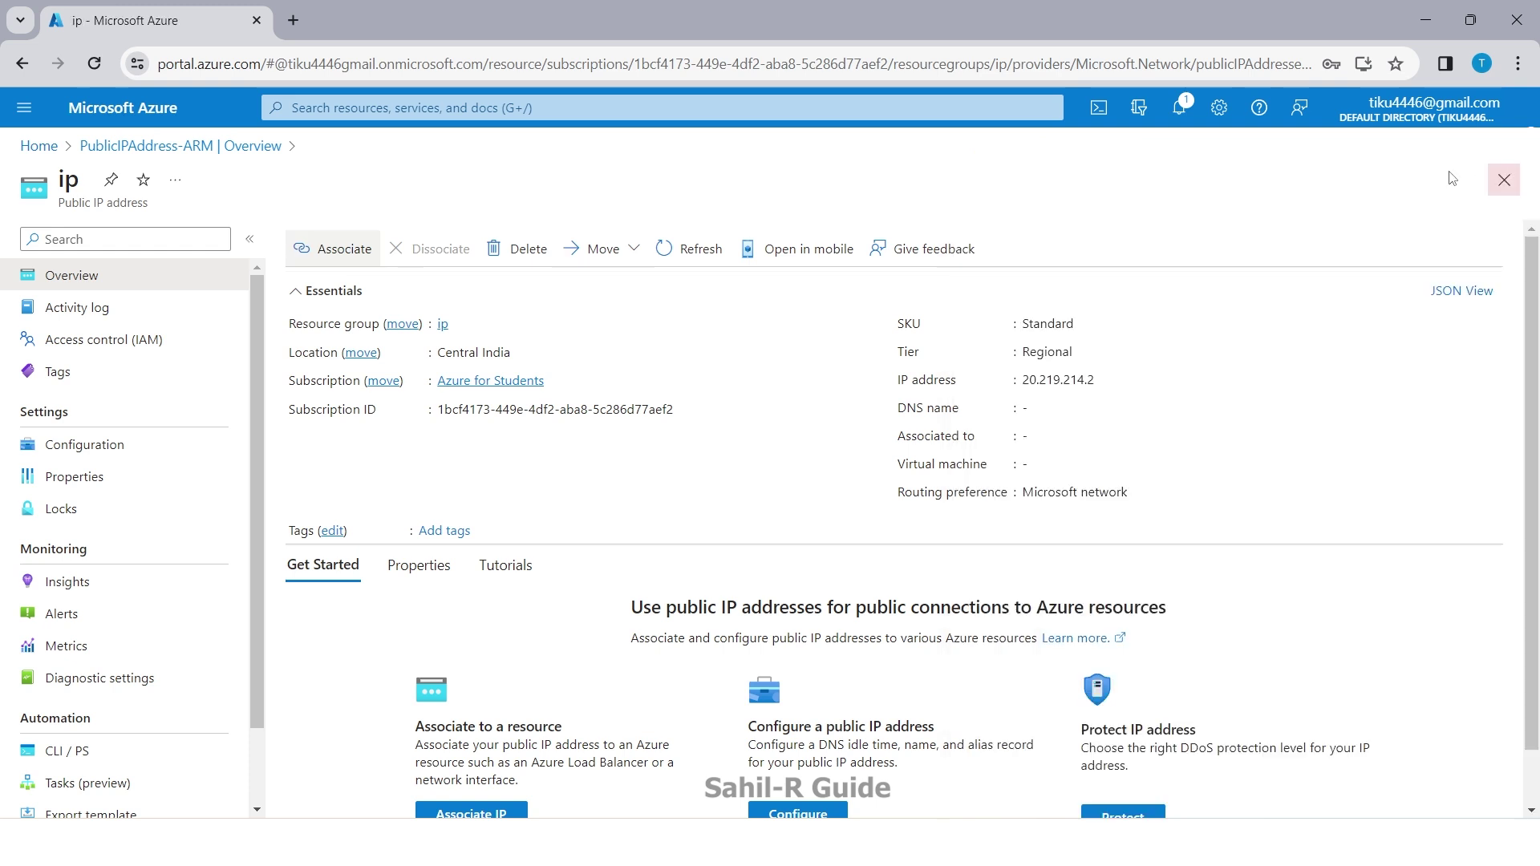
{"action": "left_click", "coordinate": [35, 147]}
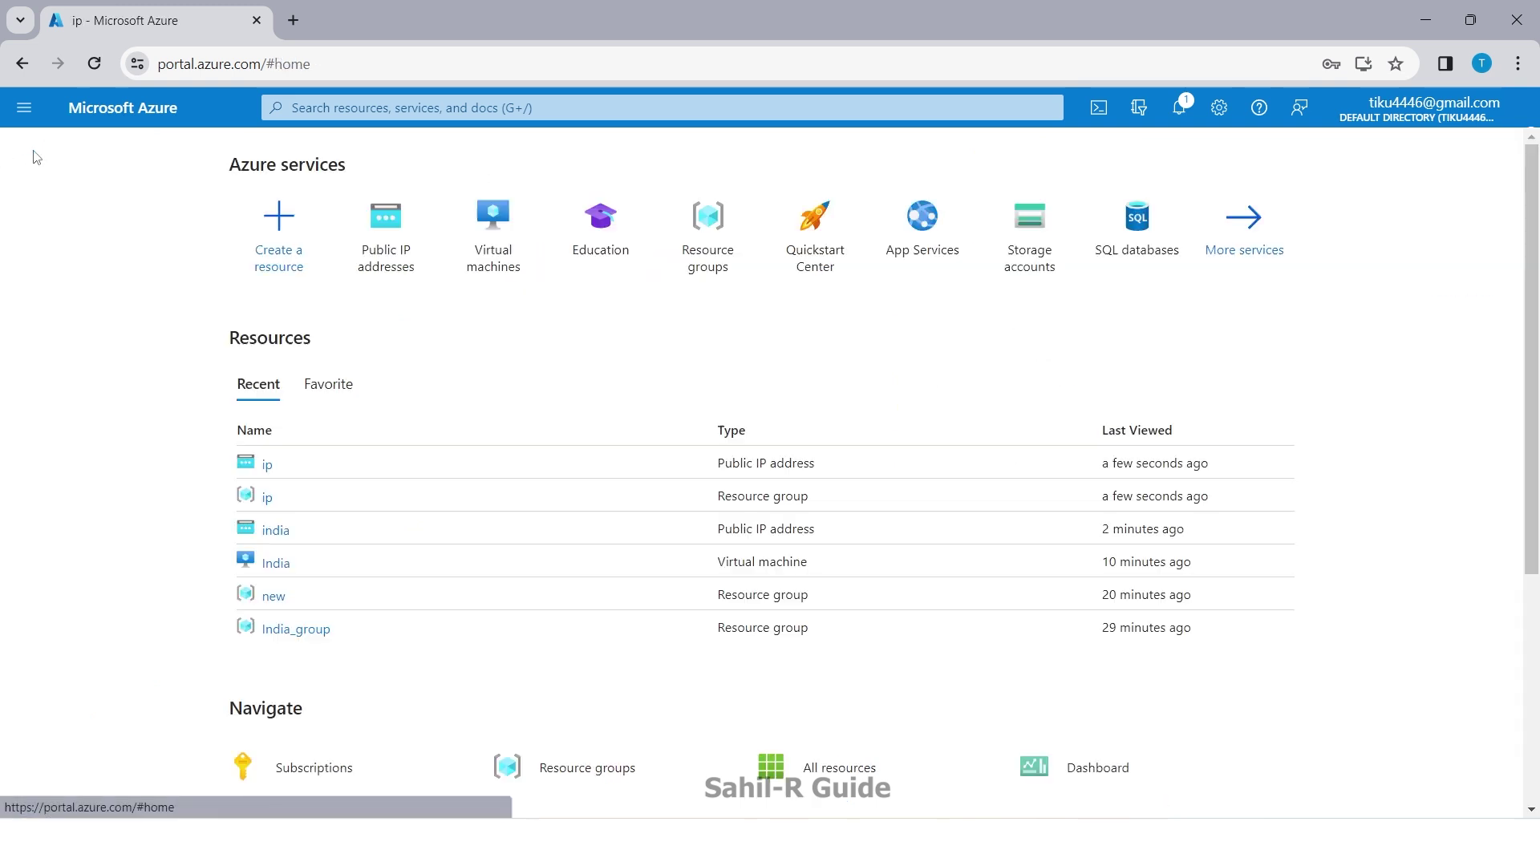
{"action": "left_click", "coordinate": [379, 239]}
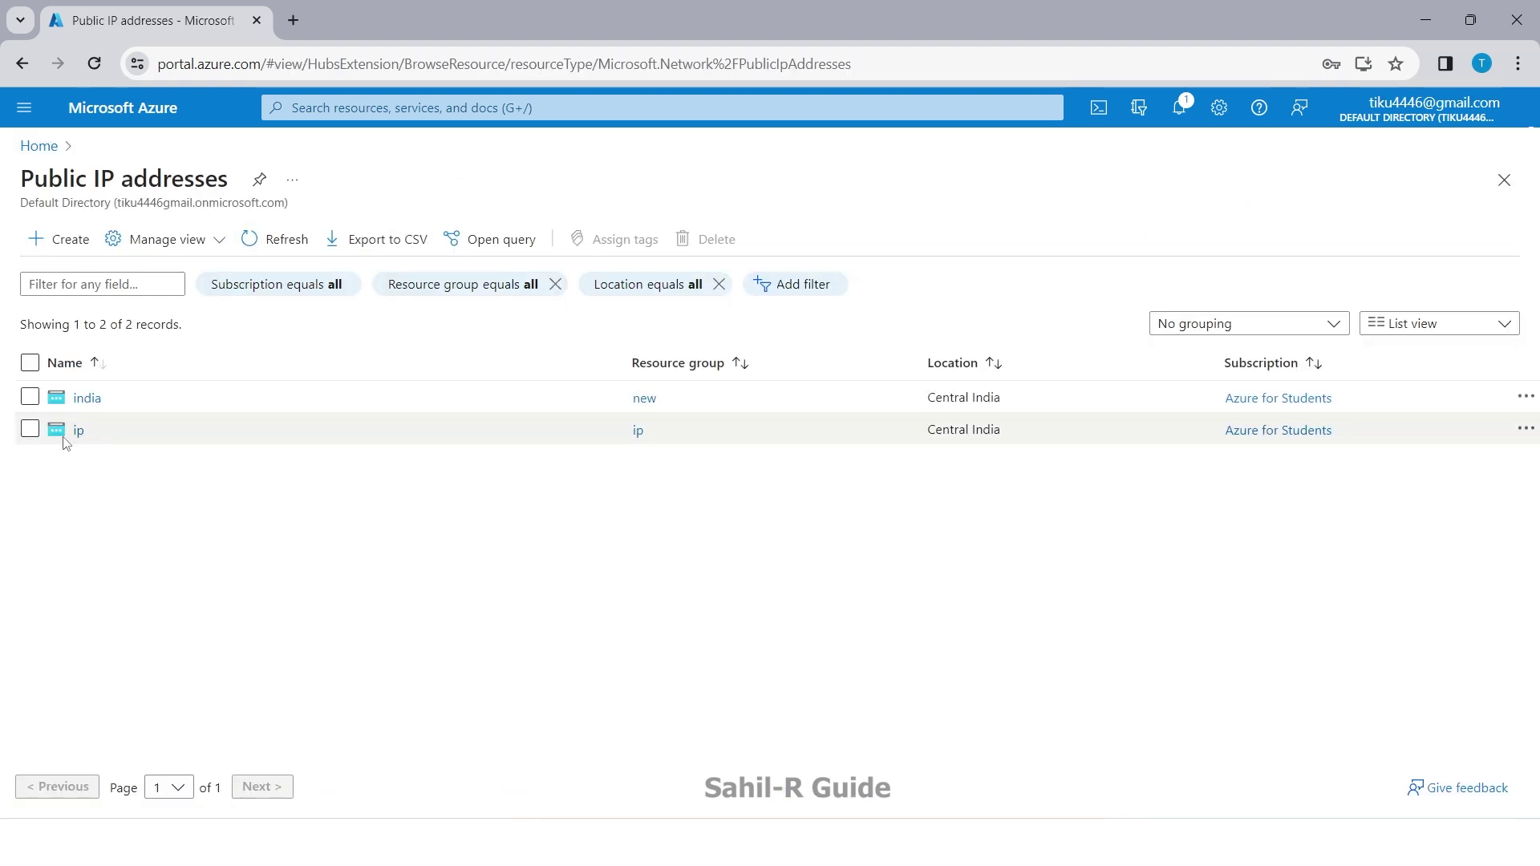
Step: Associate the ip address with network interface india90 and check the result in Notifications
{"action": "left_click", "coordinate": [78, 433]}
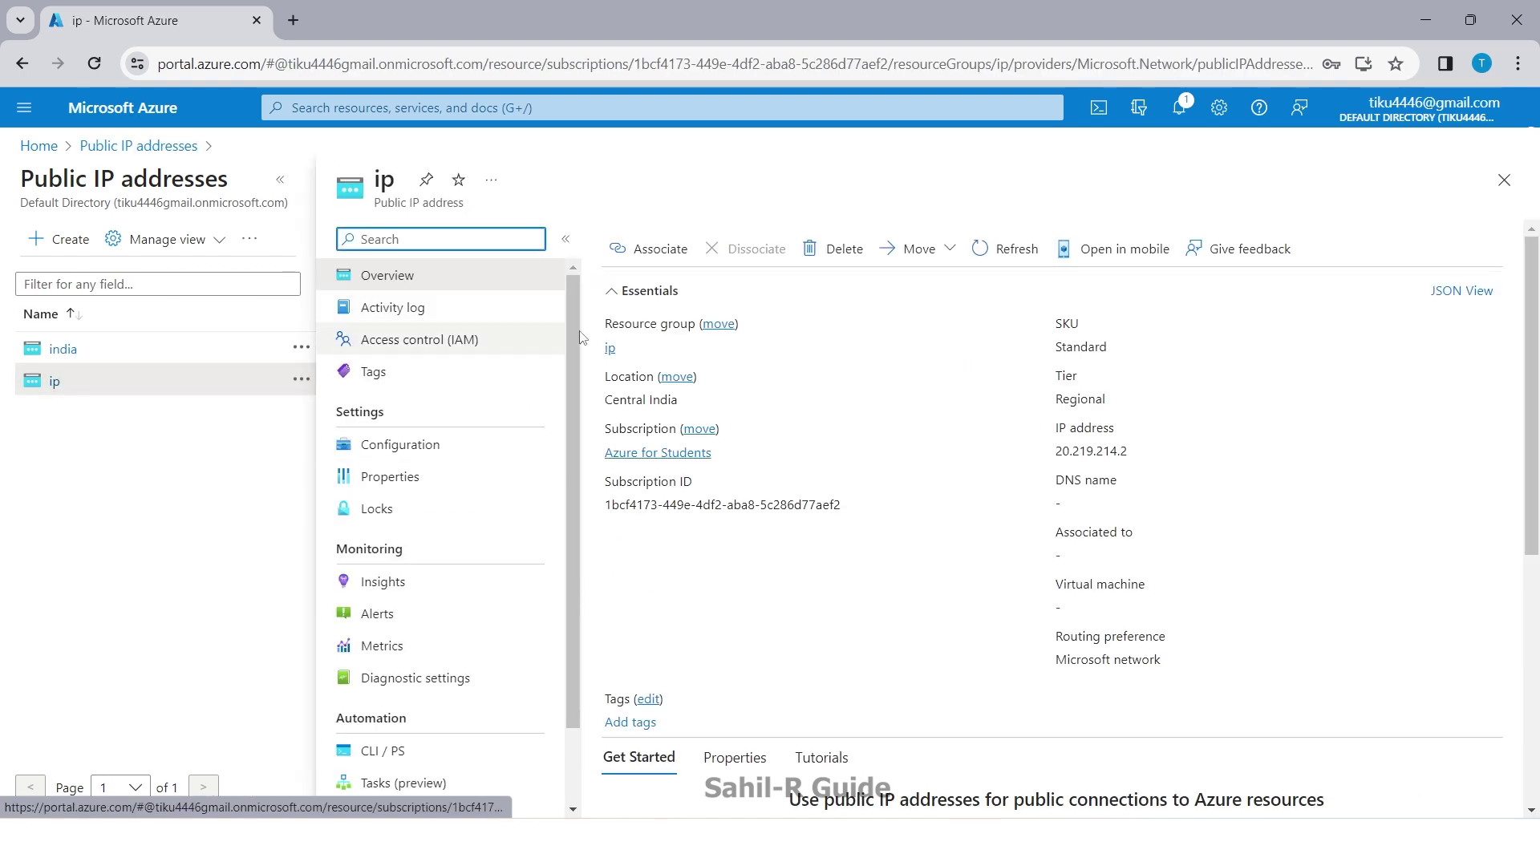
{"action": "left_click", "coordinate": [641, 250]}
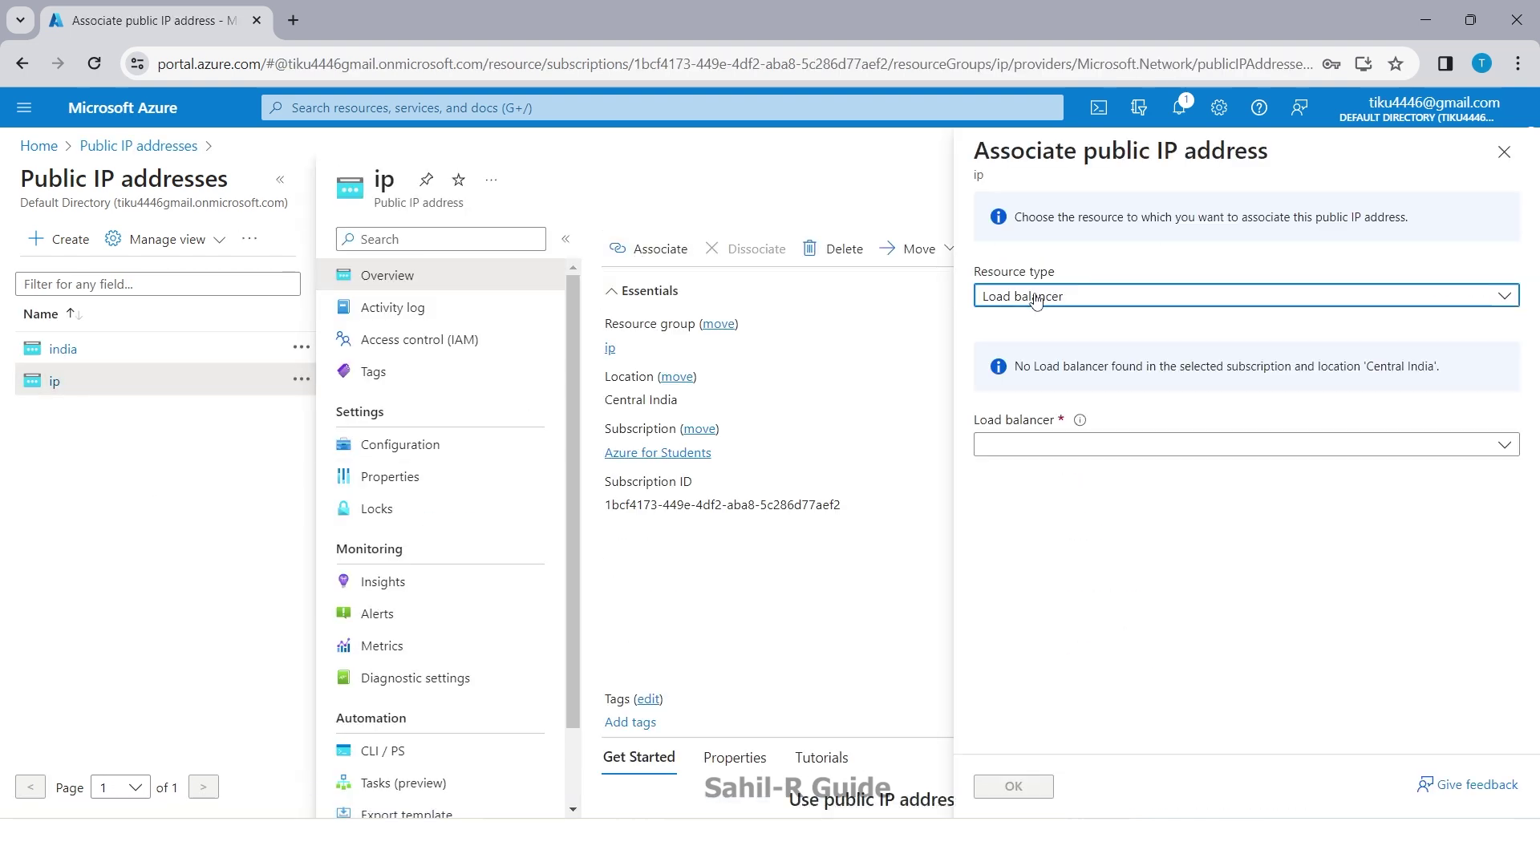
{"action": "left_click", "coordinate": [1030, 299]}
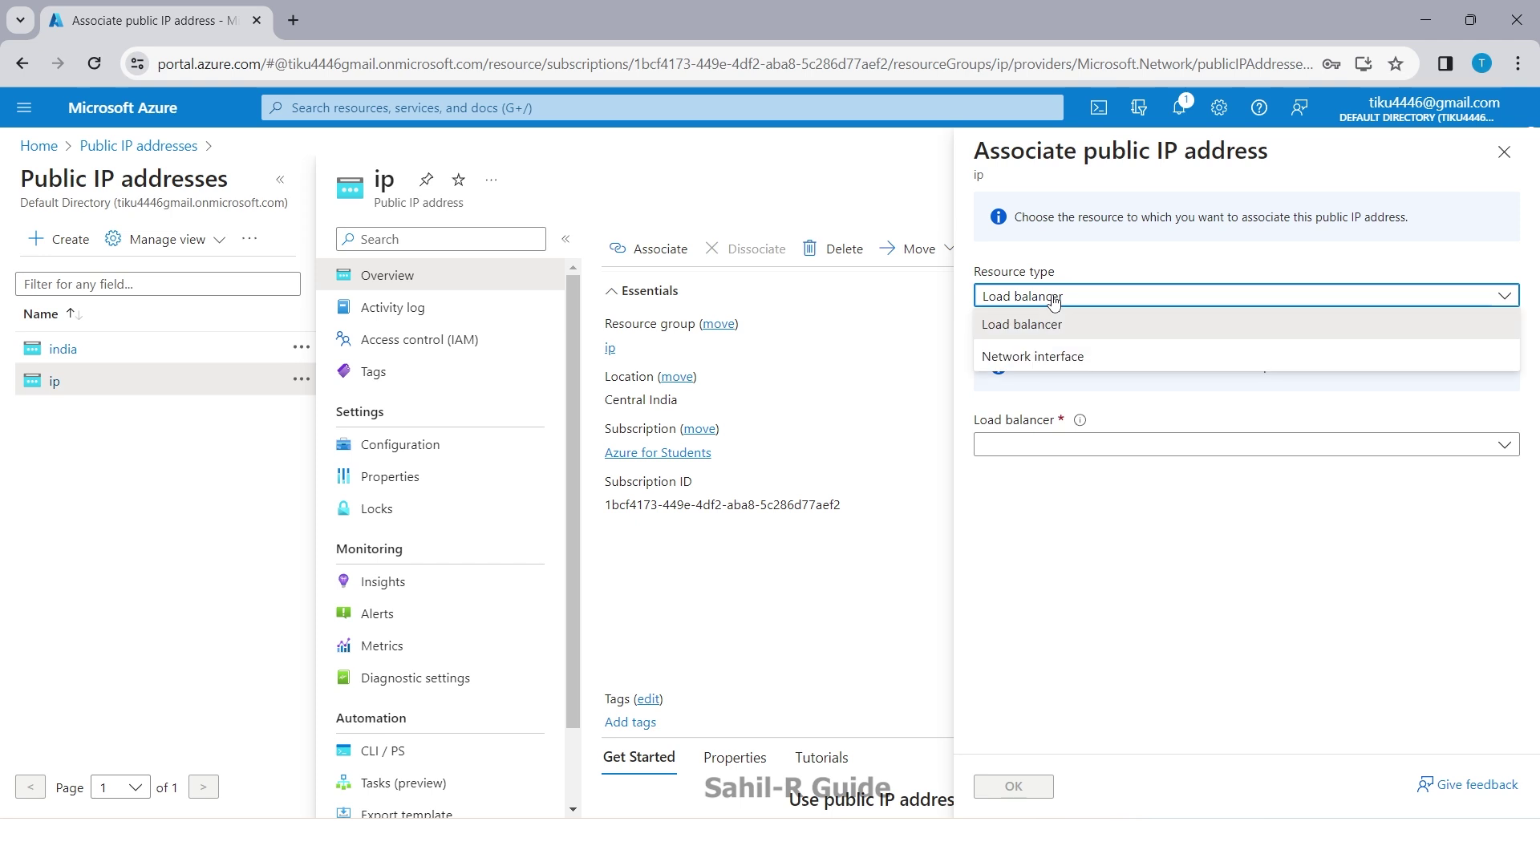
{"action": "left_click", "coordinate": [1013, 358]}
{"action": "left_click", "coordinate": [1059, 357]}
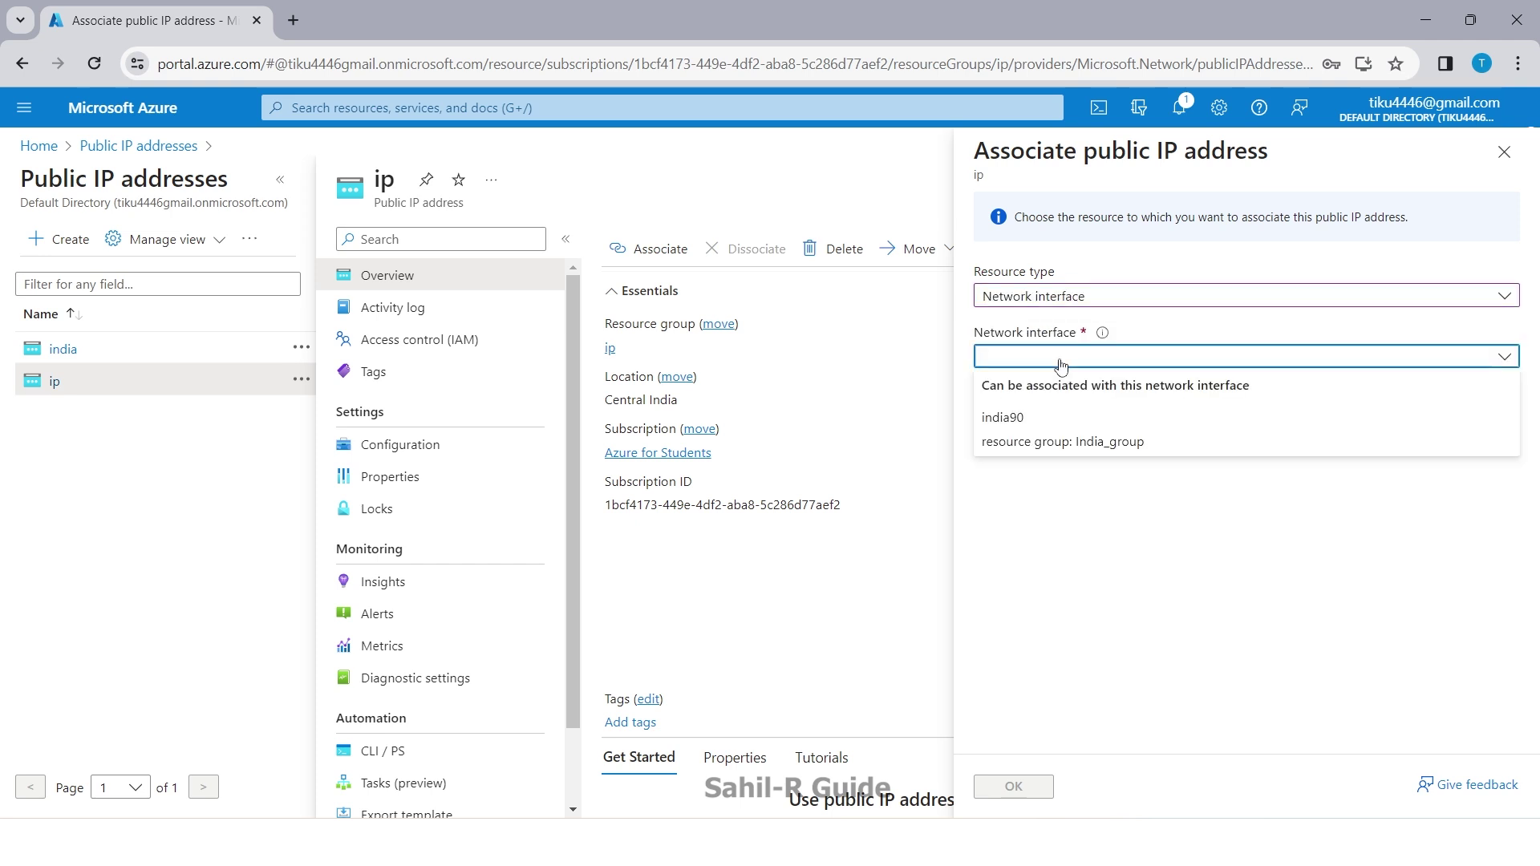
{"action": "left_click", "coordinate": [1024, 438]}
{"action": "left_click", "coordinate": [1023, 791]}
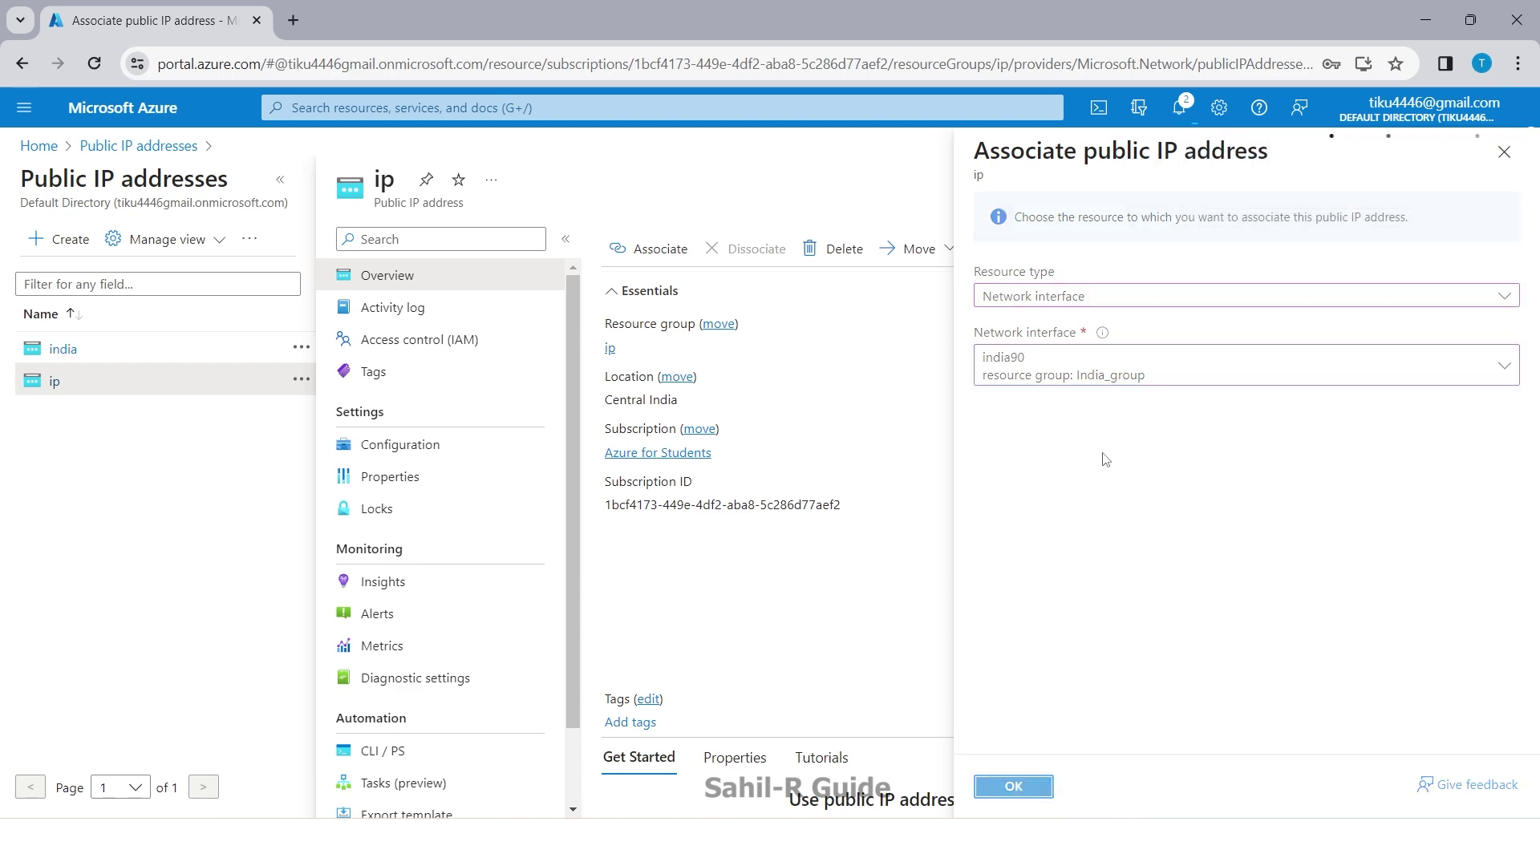
{"action": "left_click", "coordinate": [1180, 108]}
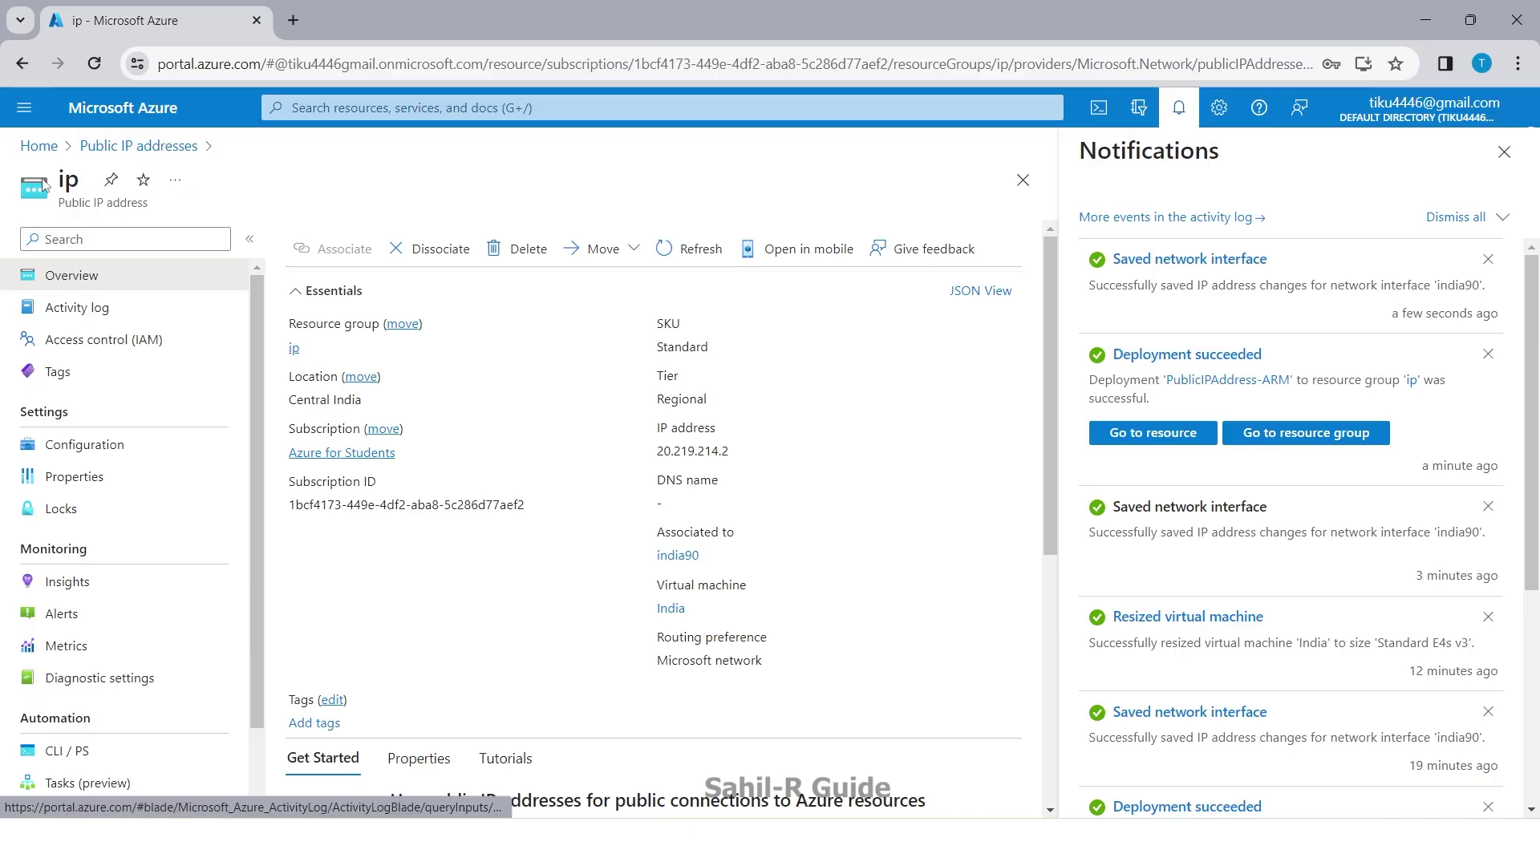
Step: Copy the India VM's new public IP 20.219.214.2 from the Virtual machines list
{"action": "left_click", "coordinate": [39, 146]}
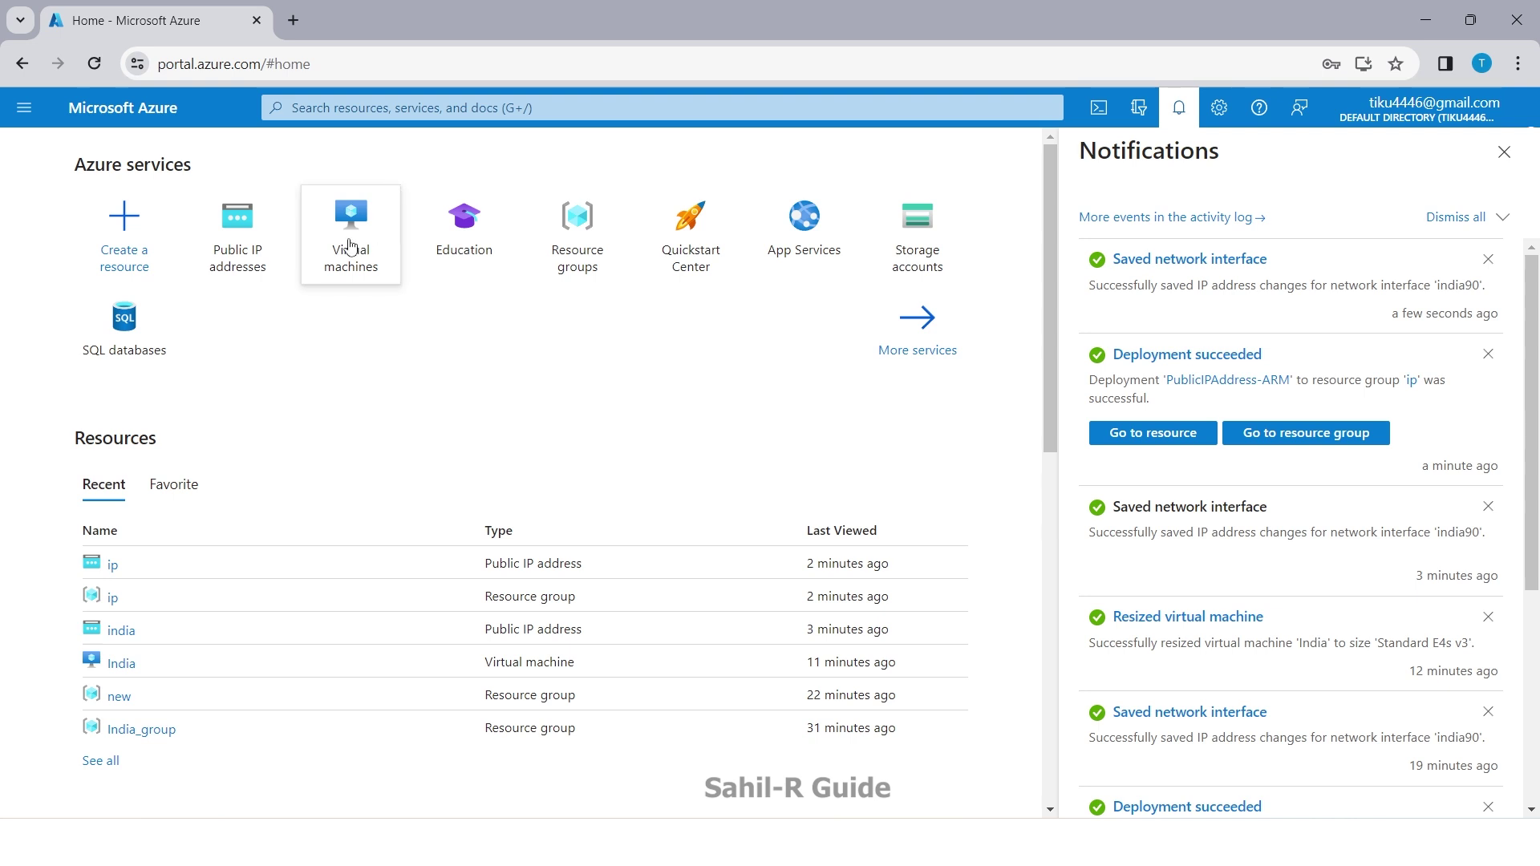
{"action": "left_click", "coordinate": [347, 243]}
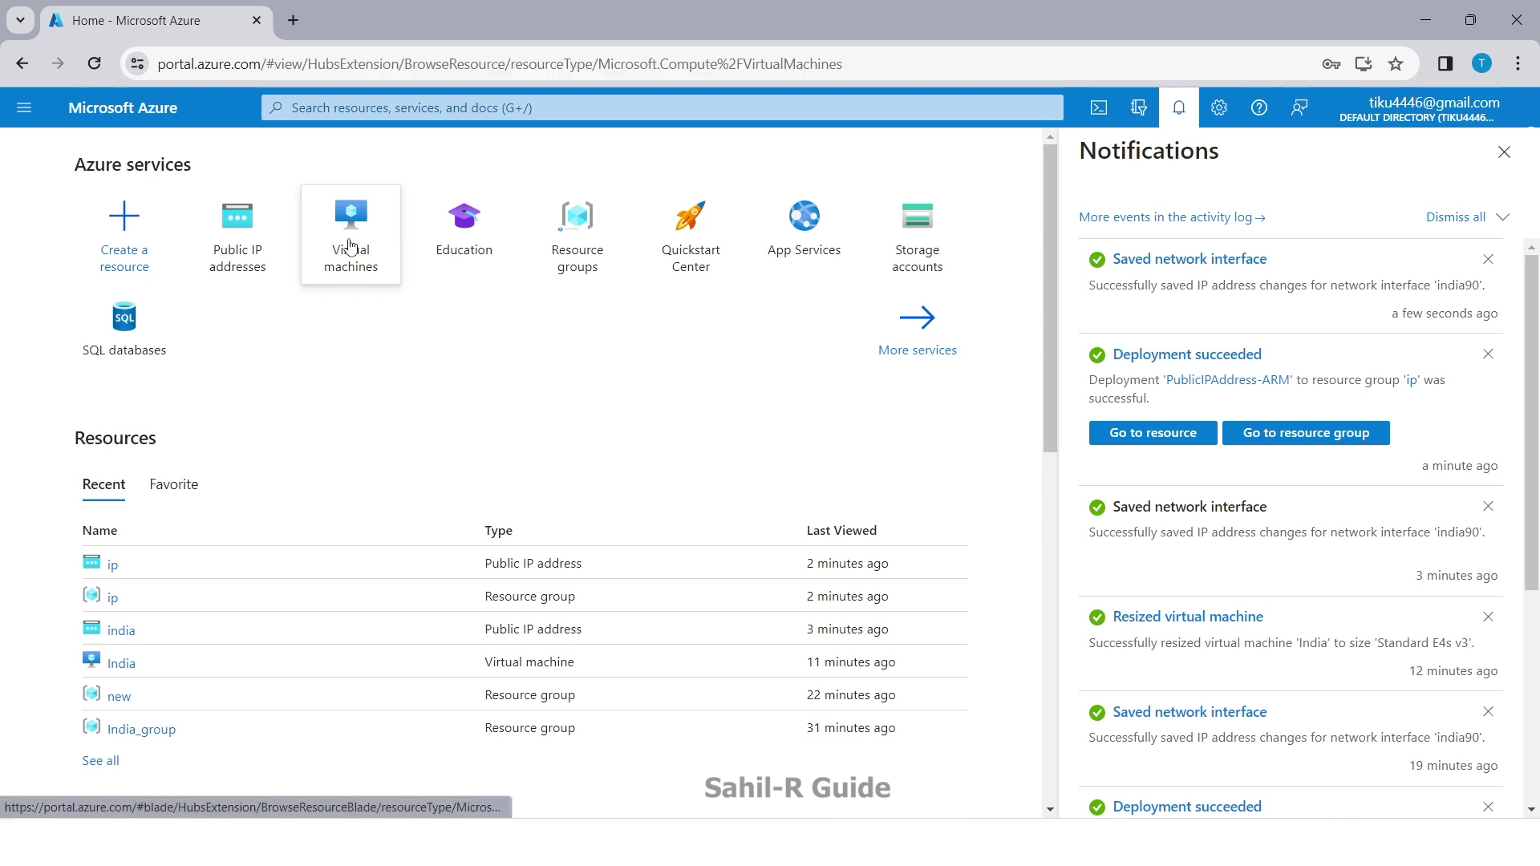
{"action": "left_click", "coordinate": [1504, 152]}
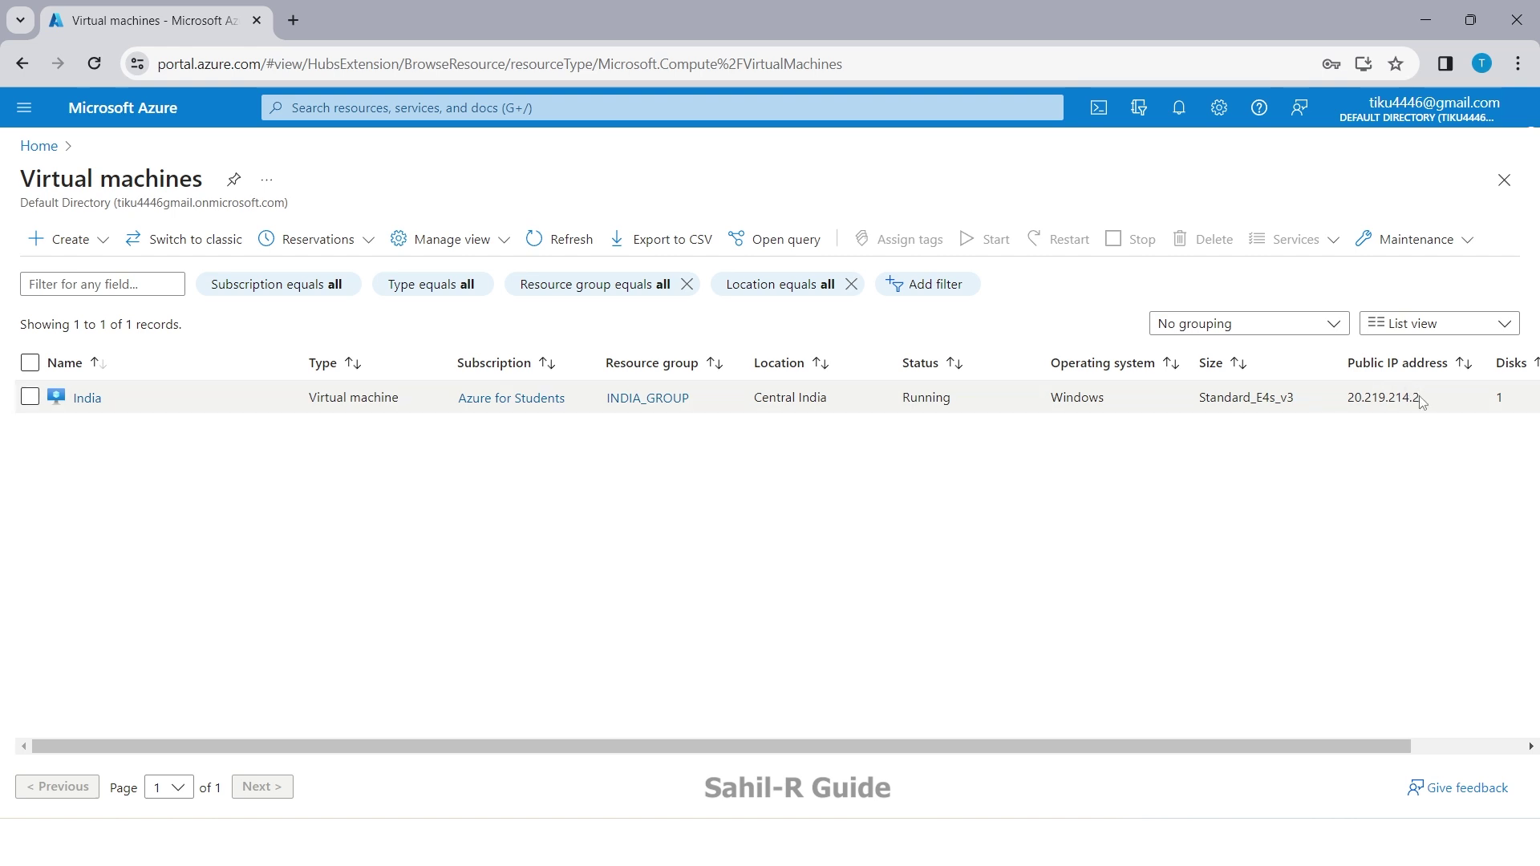
{"action": "left_click_drag", "start_coordinate": [1420, 401], "coordinate": [1349, 409]}
{"action": "key", "text": "ctrl+c"}
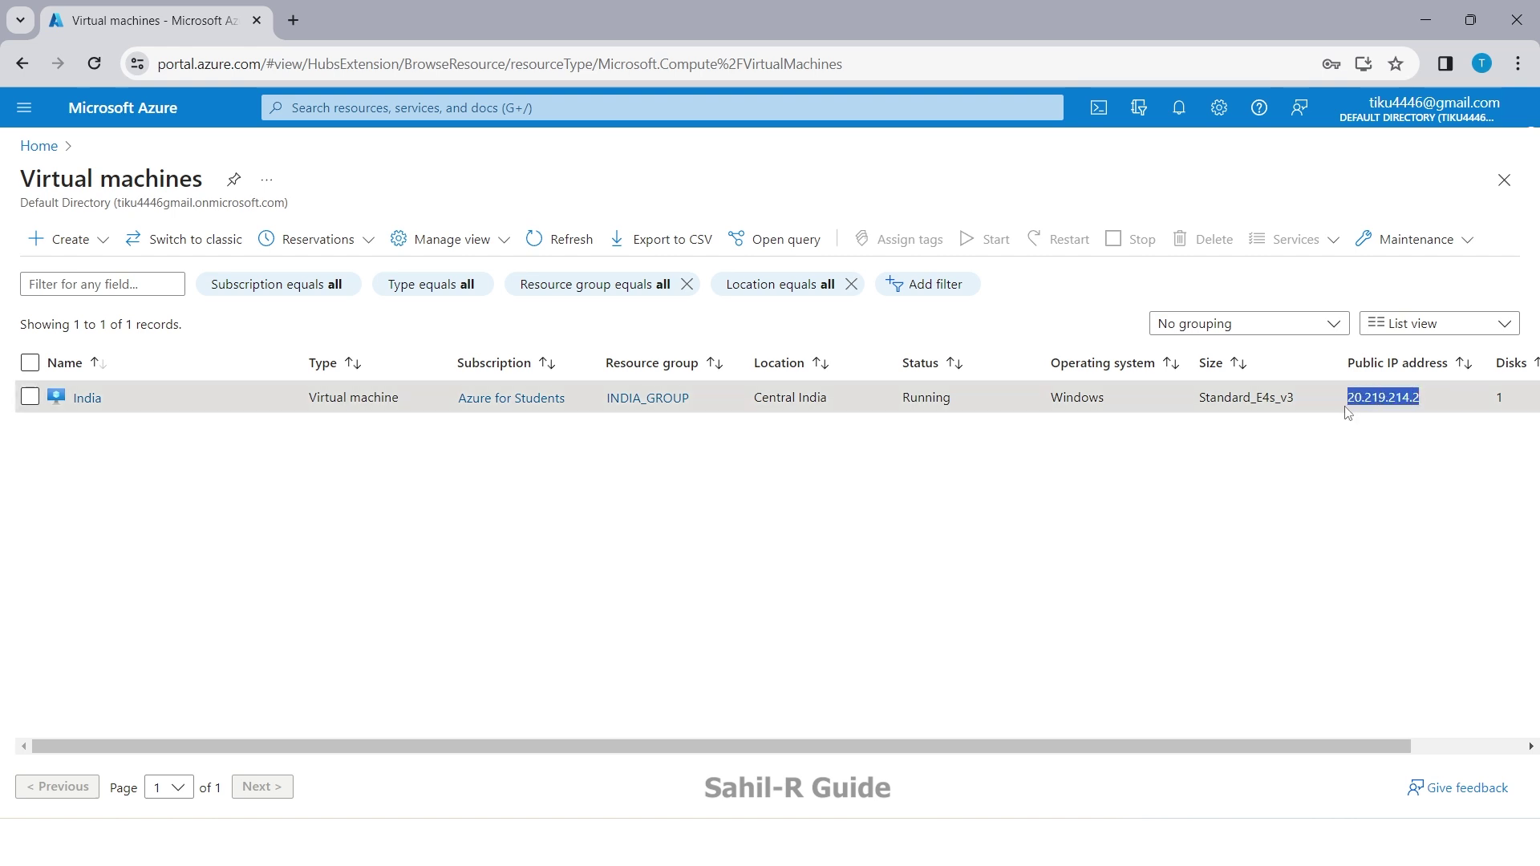
Step: Paste 20.219.214.2 into Remote Desktop Connection's Computer field
{"action": "left_click", "coordinate": [1143, 863]}
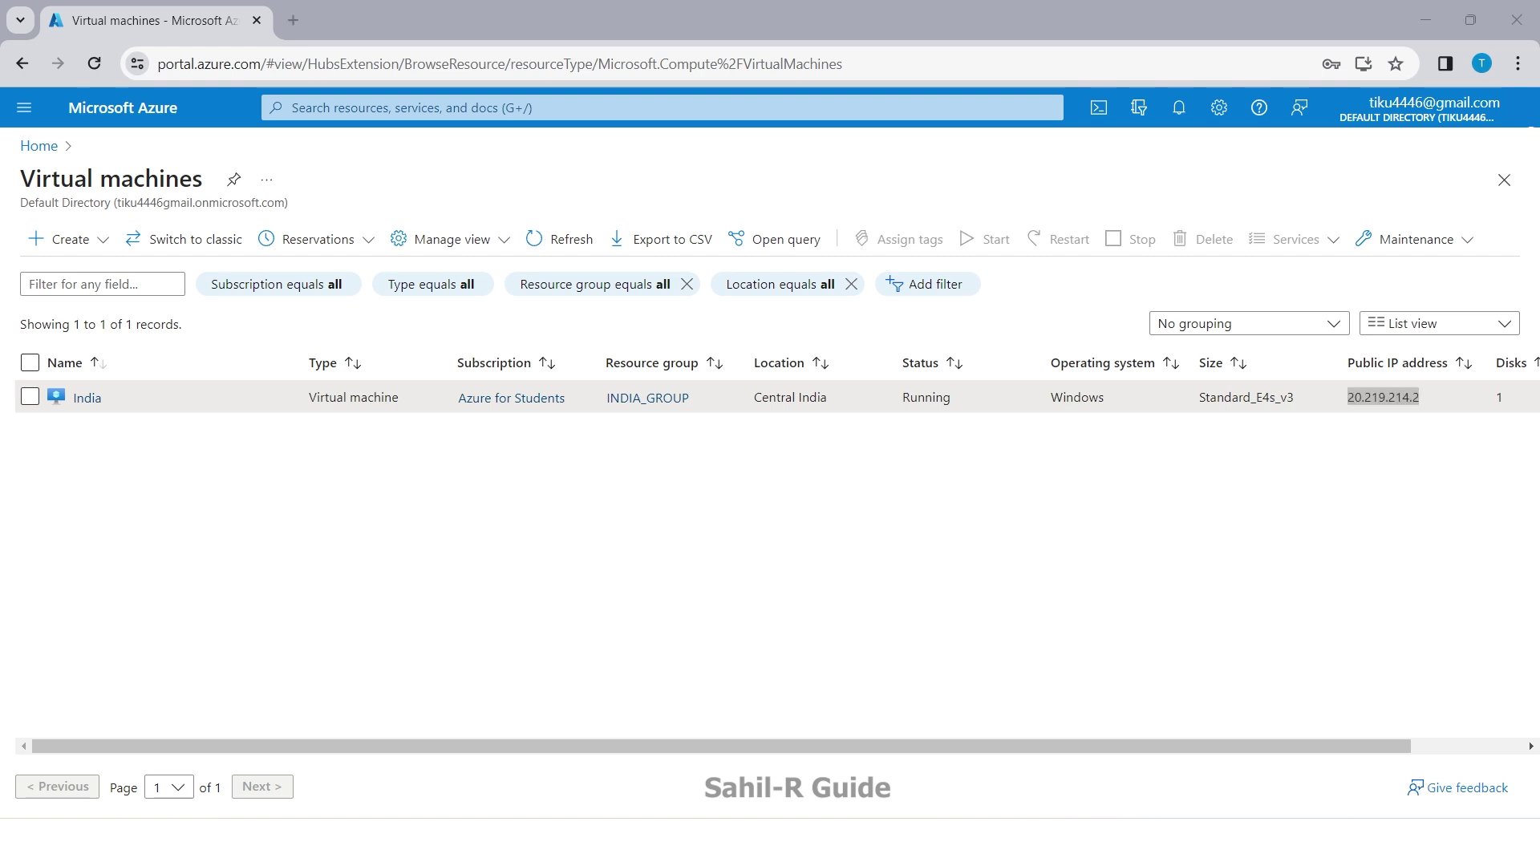
{"action": "key", "text": "BackSpace"}
{"action": "key", "text": "ctrl+v"}
Step: Enter the VM's admin user name under Show Options and start connecting
{"action": "left_click", "coordinate": [610, 370]}
{"action": "left_click", "coordinate": [730, 365]}
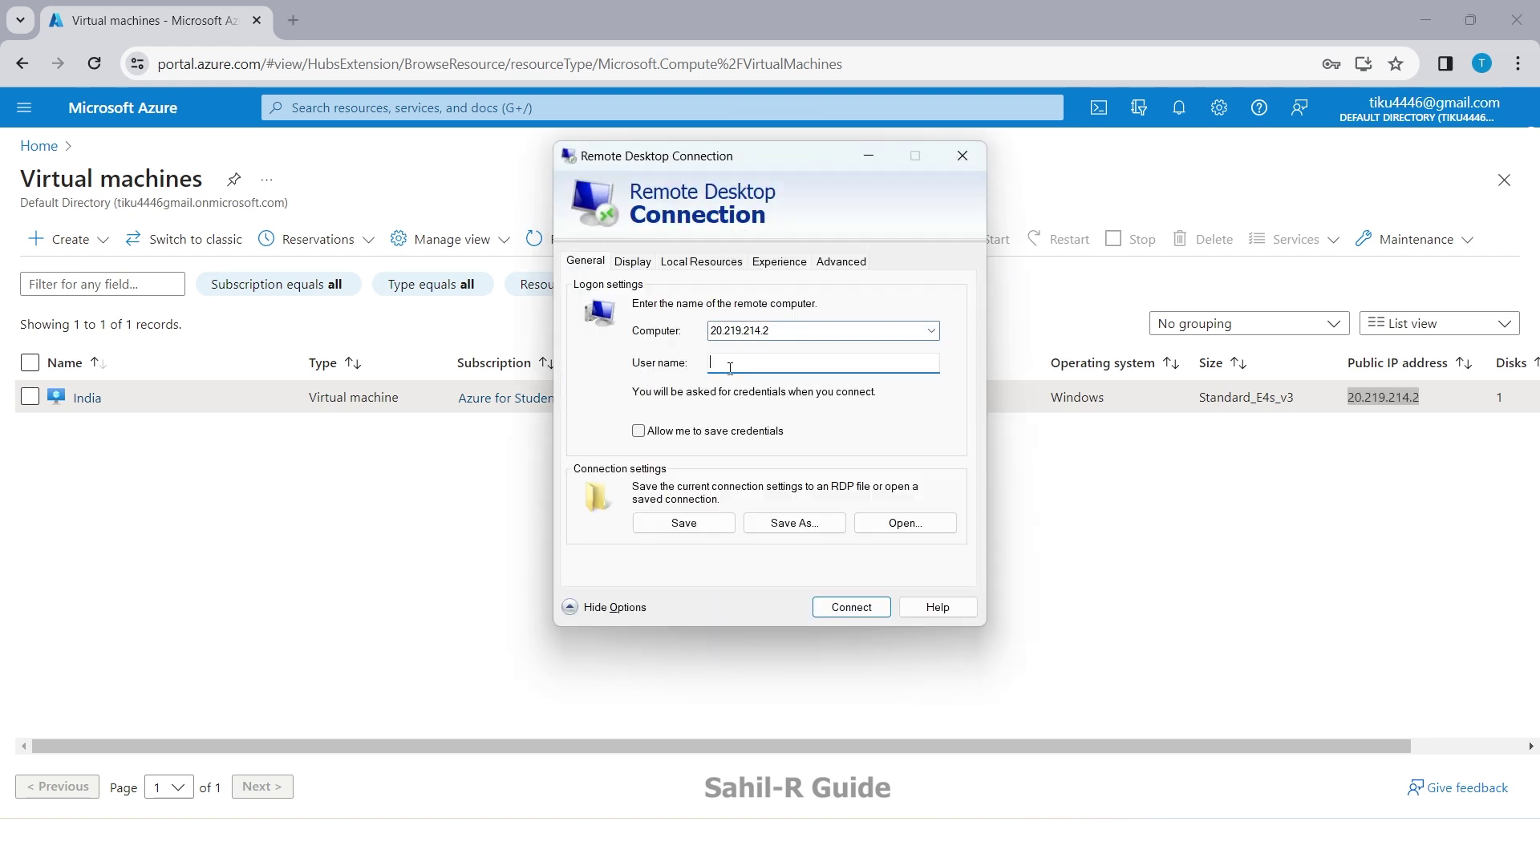
{"action": "type", "text": "India"}
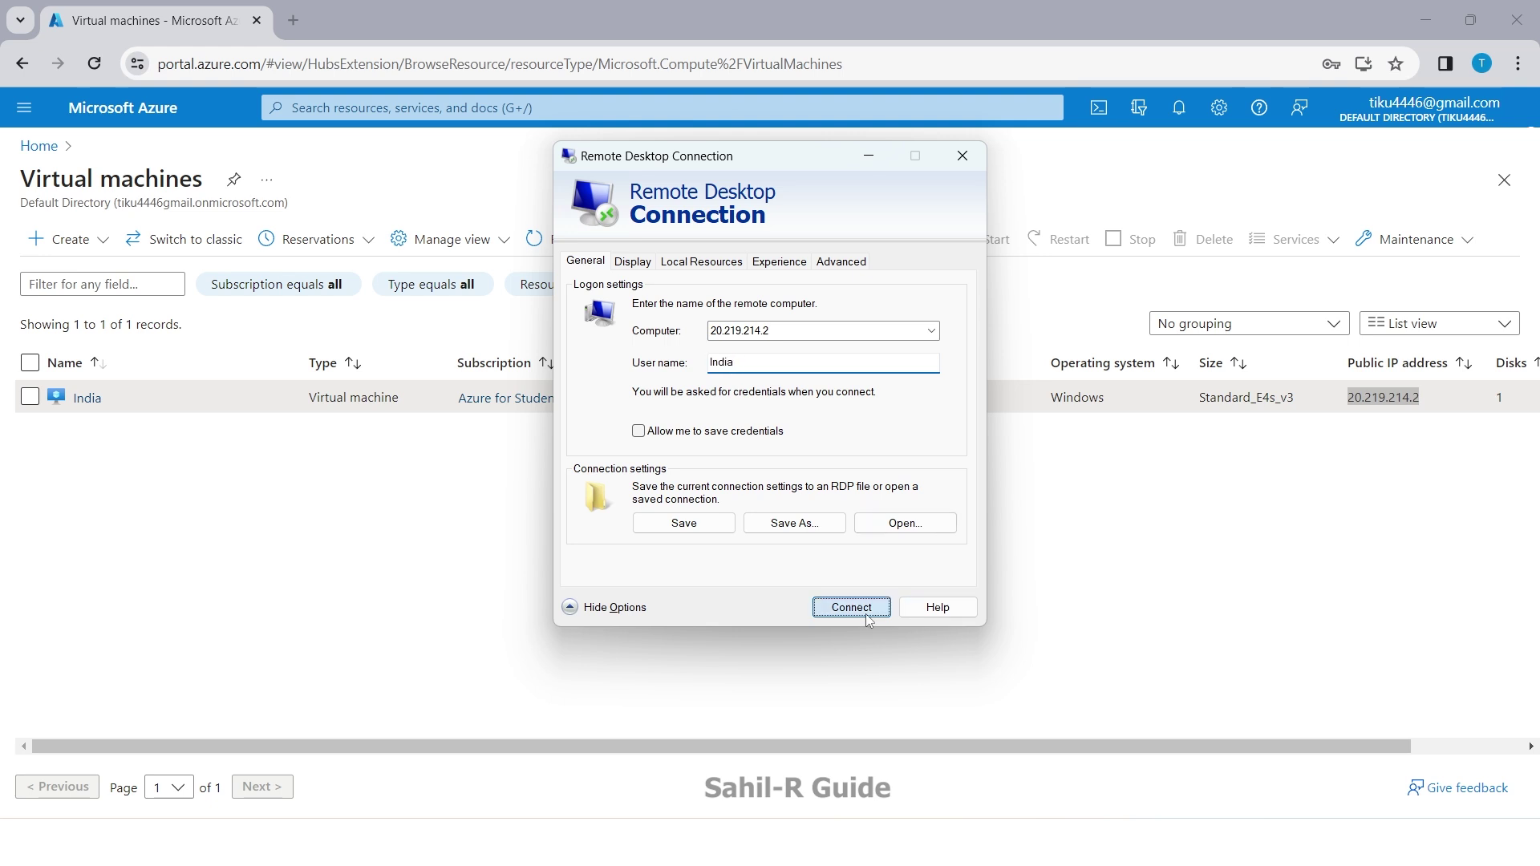
{"action": "left_click", "coordinate": [865, 614]}
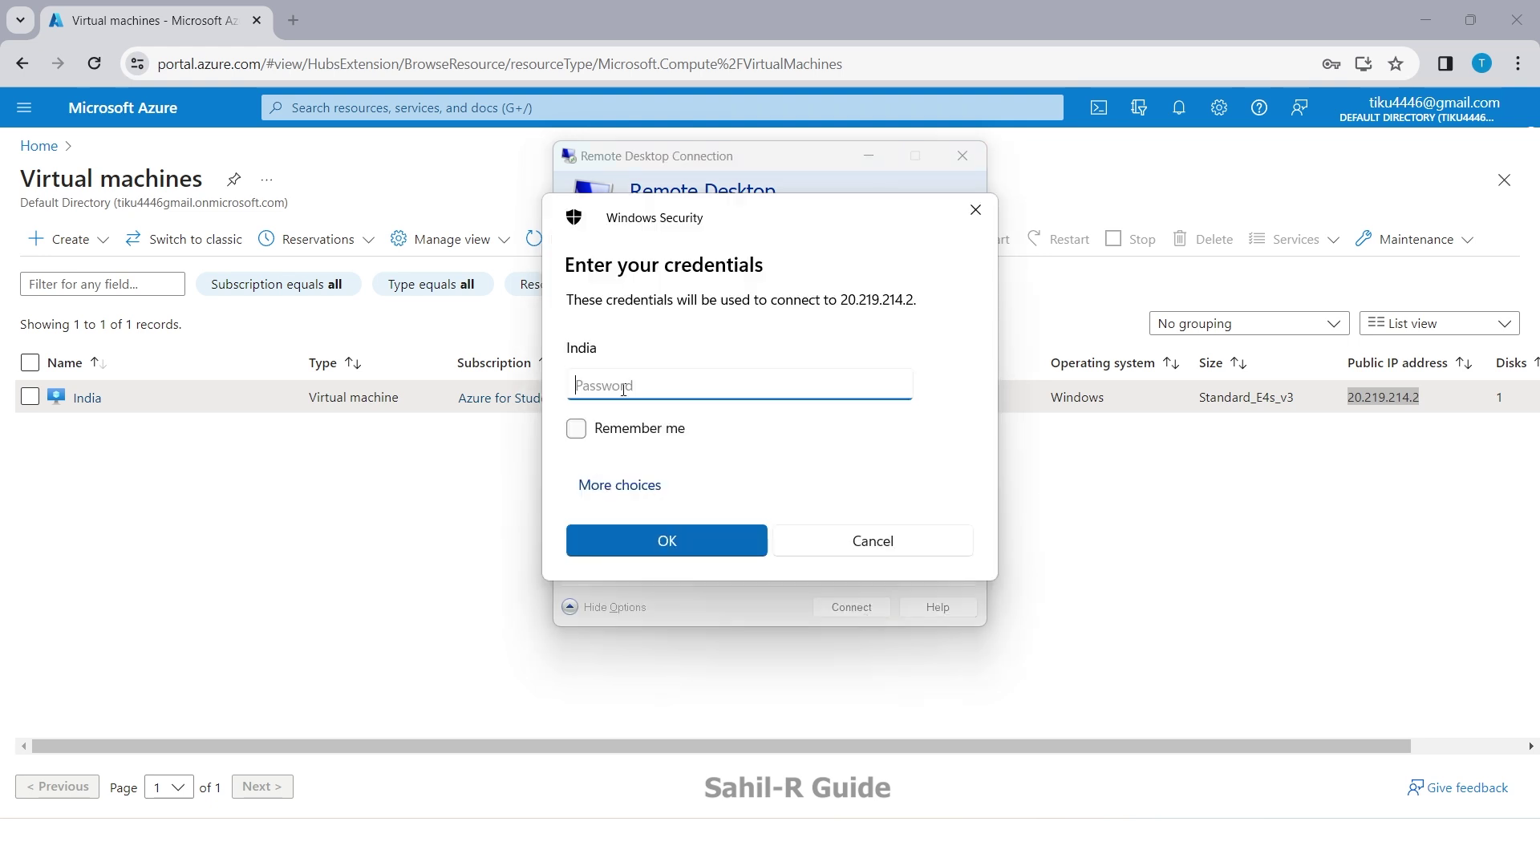
Step: Enter the account password and accept the certificate warning to reach the remote desktop
{"action": "key", "text": "Caps_Lock"}
{"action": "type", "text": "P"}
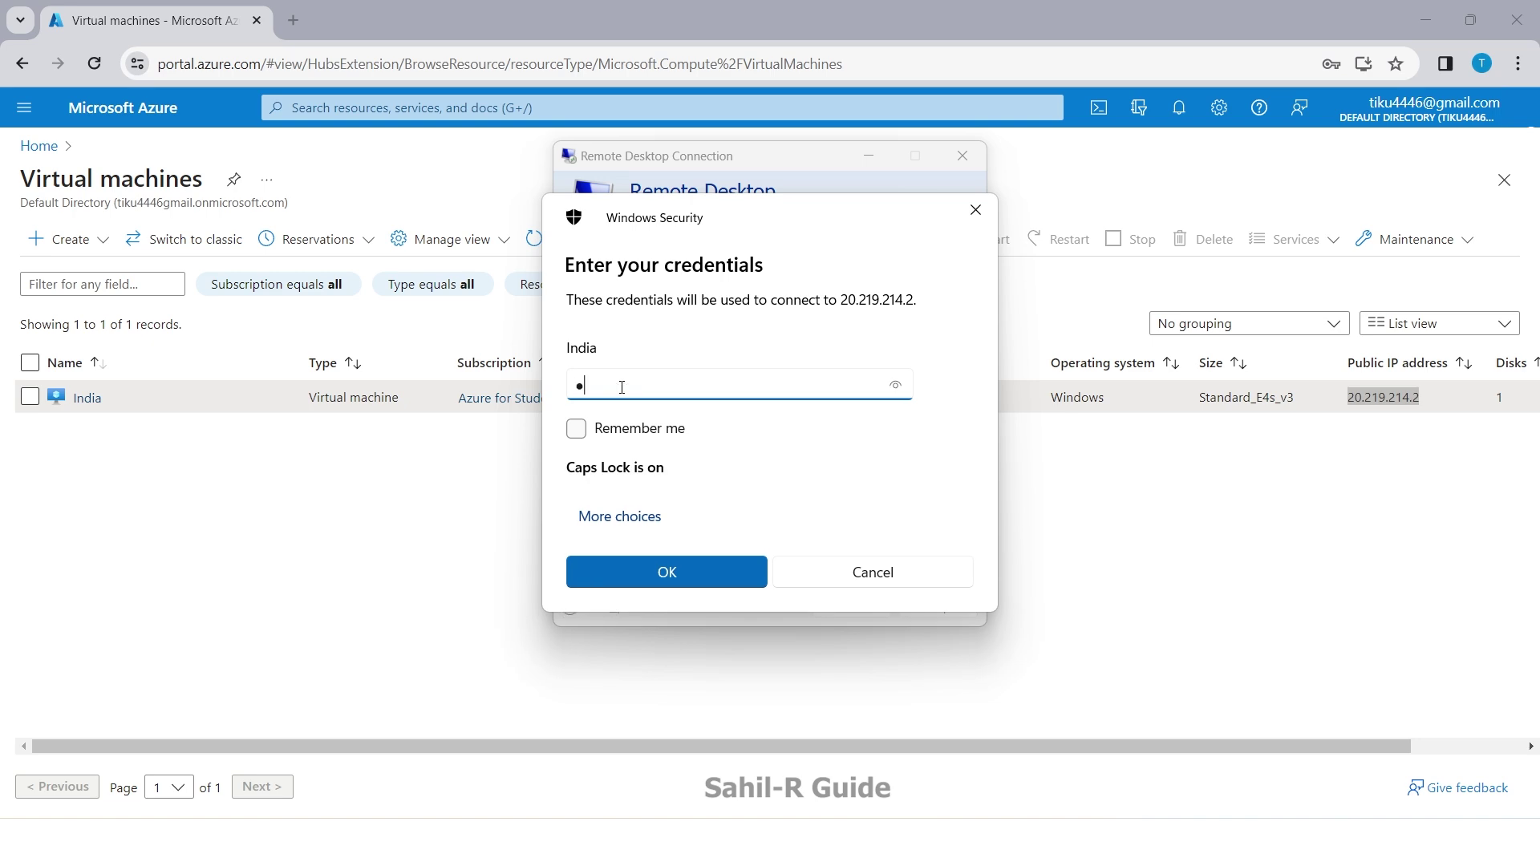
{"action": "key", "text": "Caps_Lock"}
{"action": "type", "text": "assword@123"}
{"action": "left_click", "coordinate": [644, 542]}
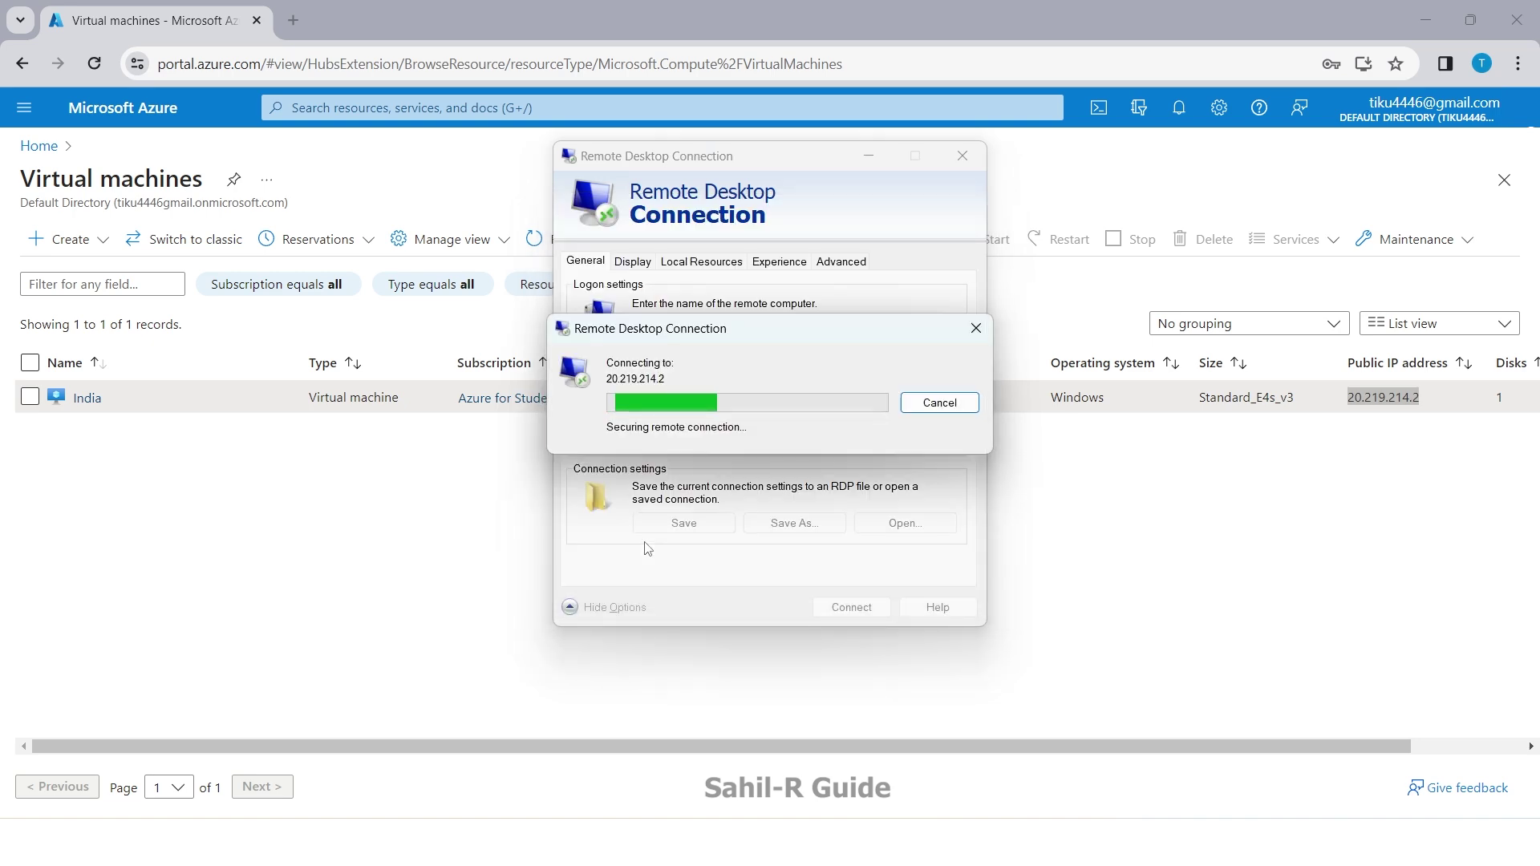
{"action": "left_click", "coordinate": [840, 558]}
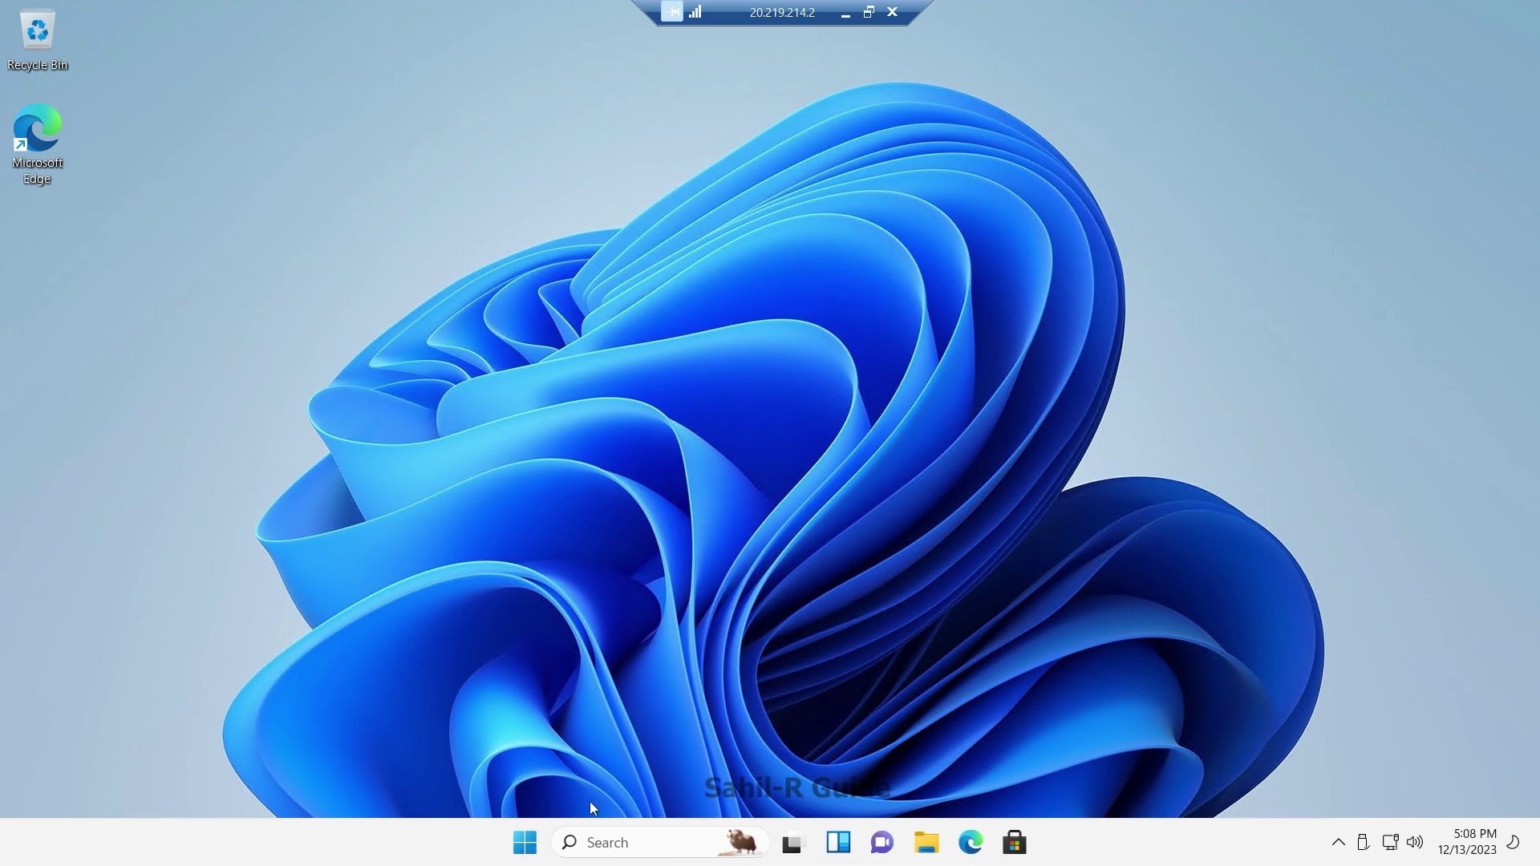
Step: Verify 4 virtual processors and 32 GB memory in Task Manager, then disconnect the session
{"action": "left_click", "coordinate": [618, 843]}
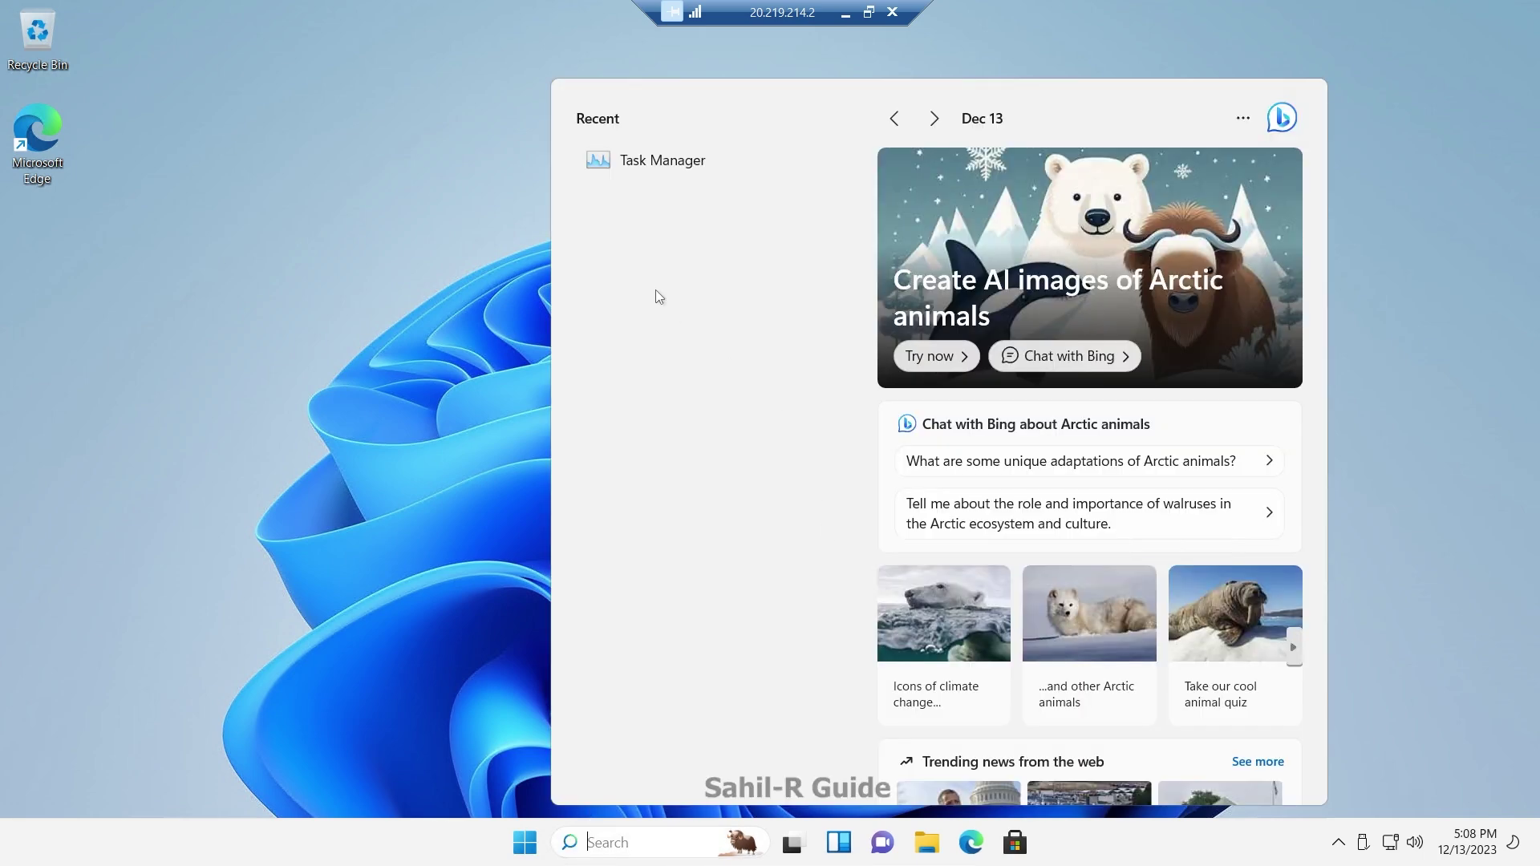
{"action": "left_click", "coordinate": [663, 165]}
{"action": "left_click", "coordinate": [213, 164]}
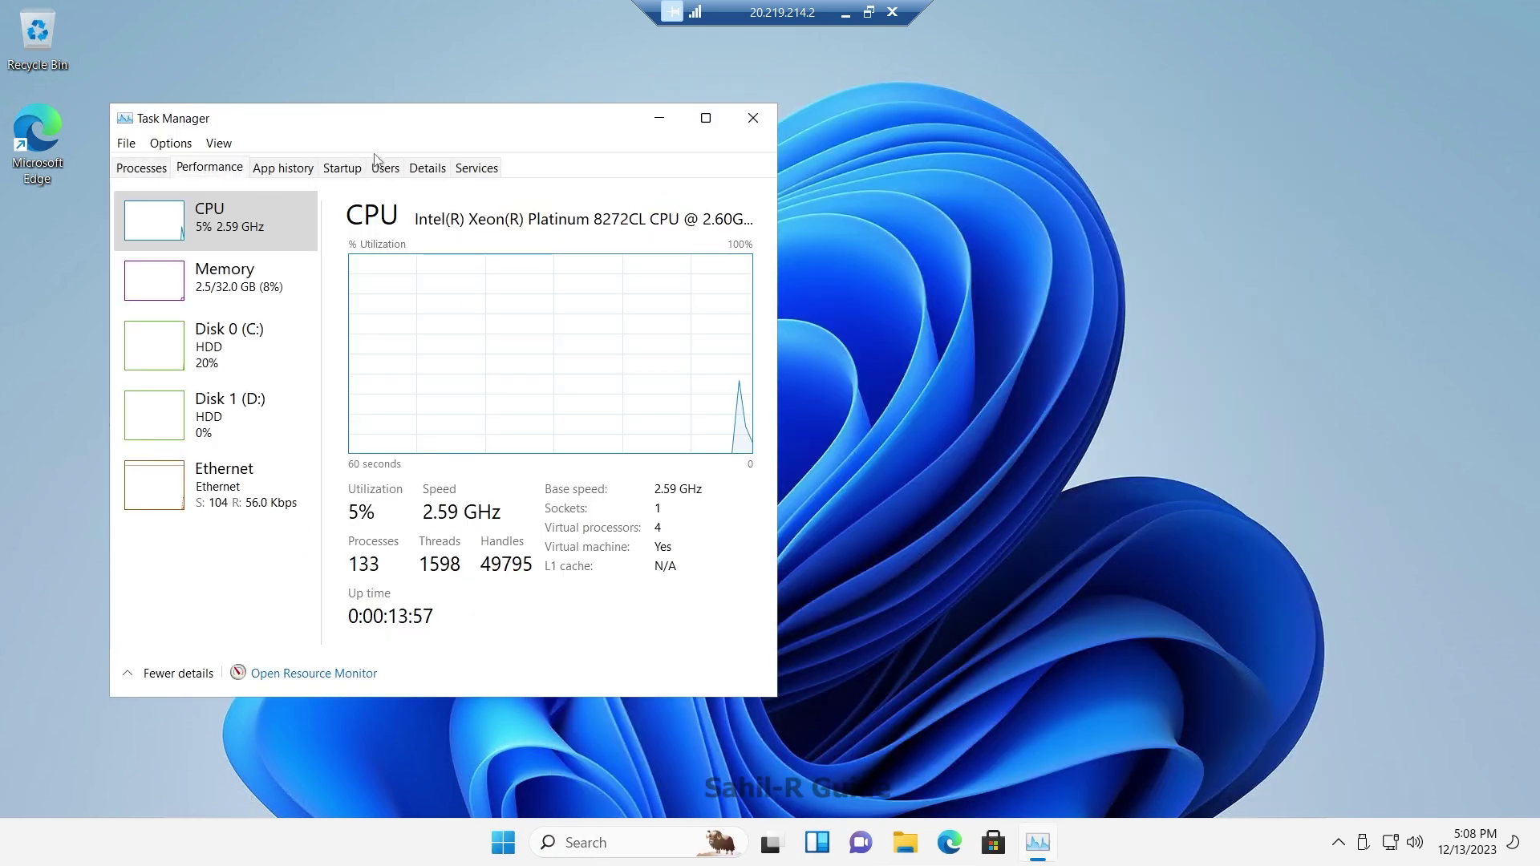
{"action": "left_click", "coordinate": [706, 113]}
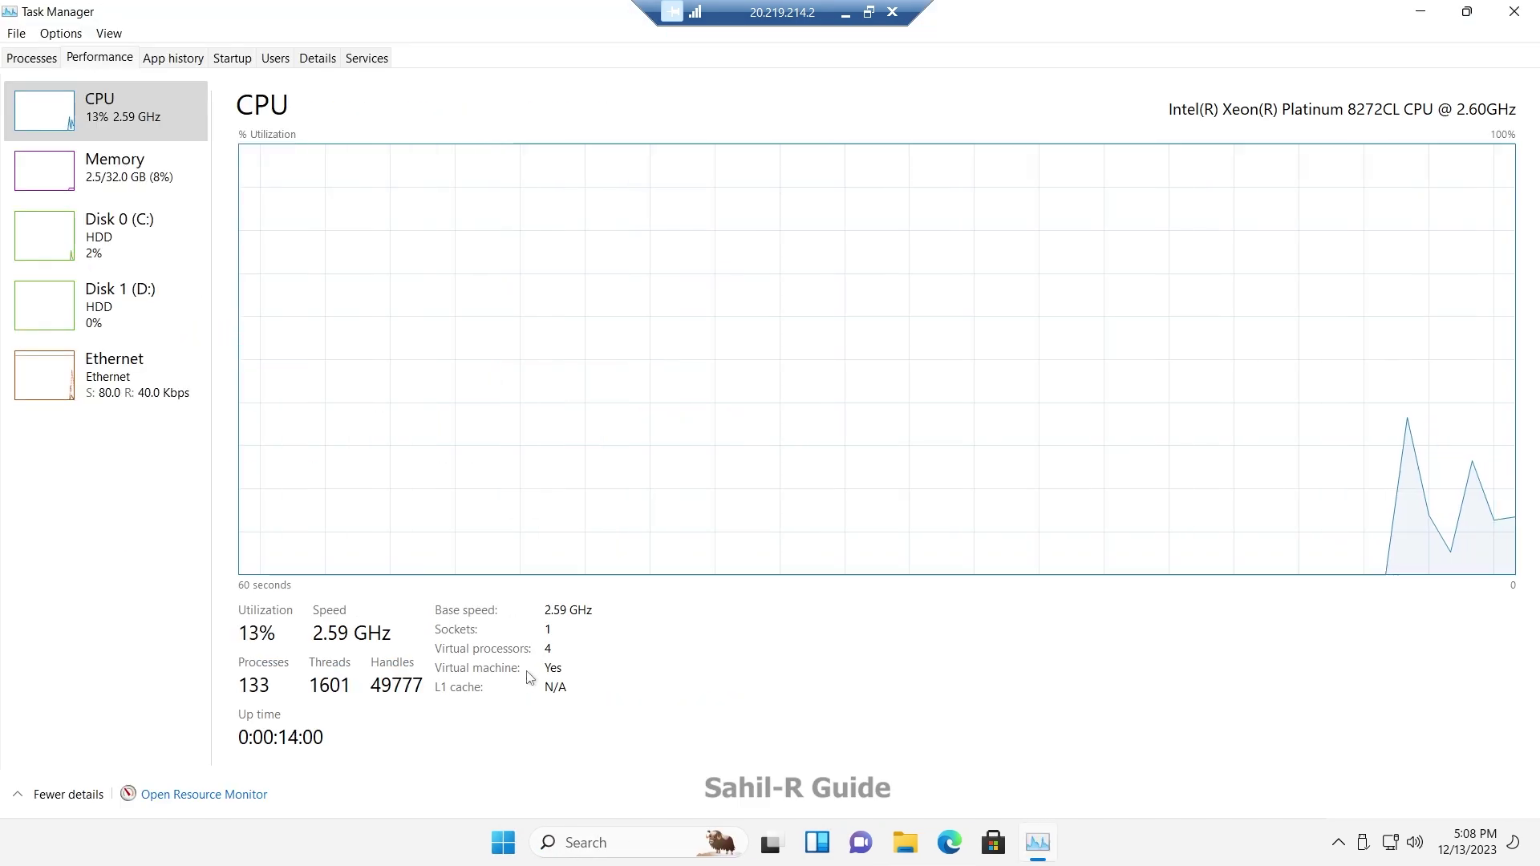
{"action": "left_click", "coordinate": [154, 167]}
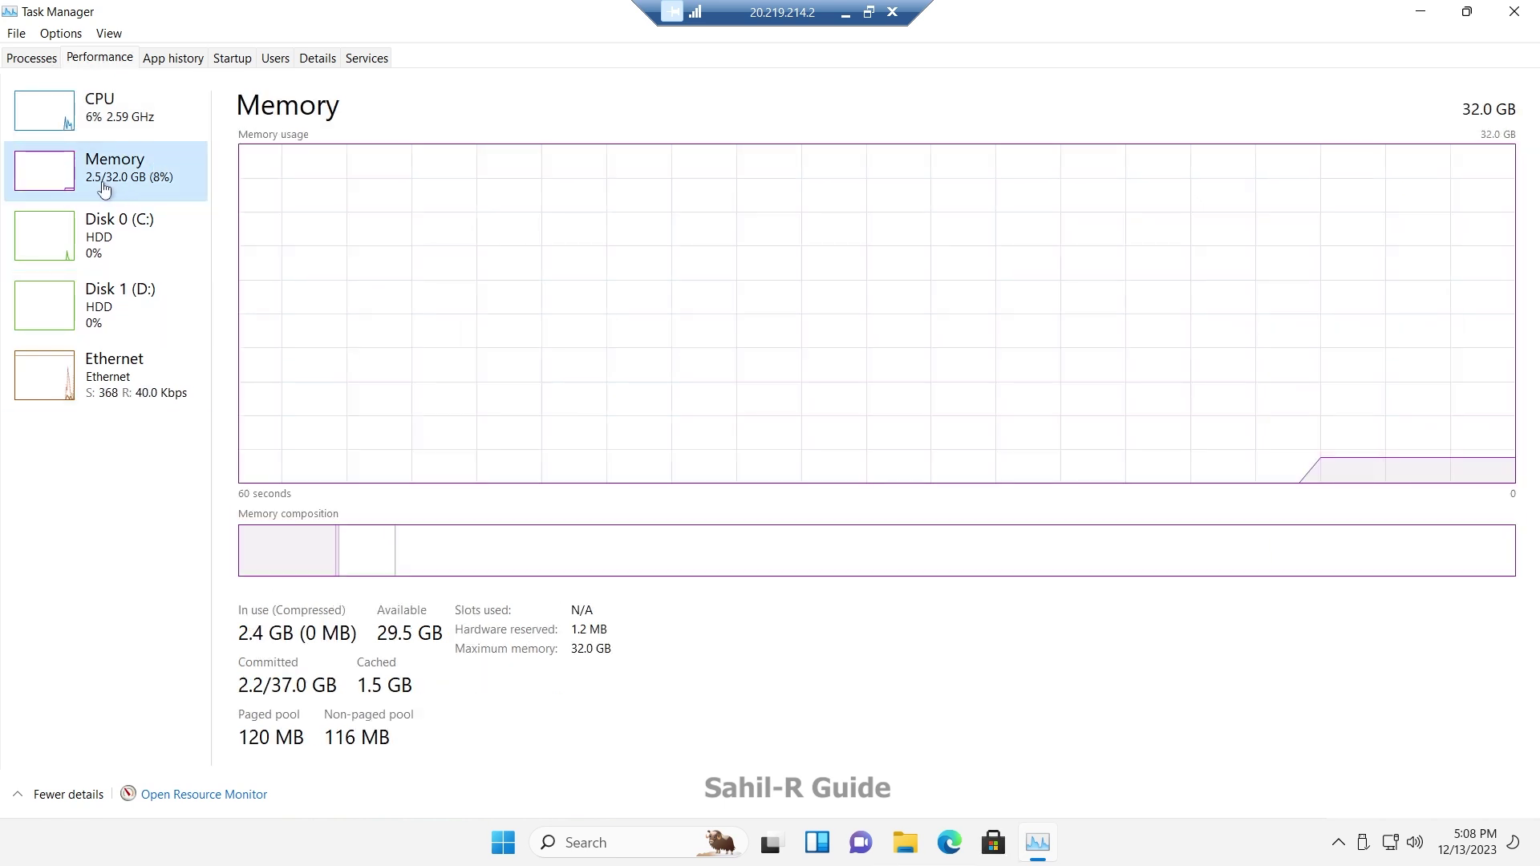
{"action": "left_click", "coordinate": [1515, 11]}
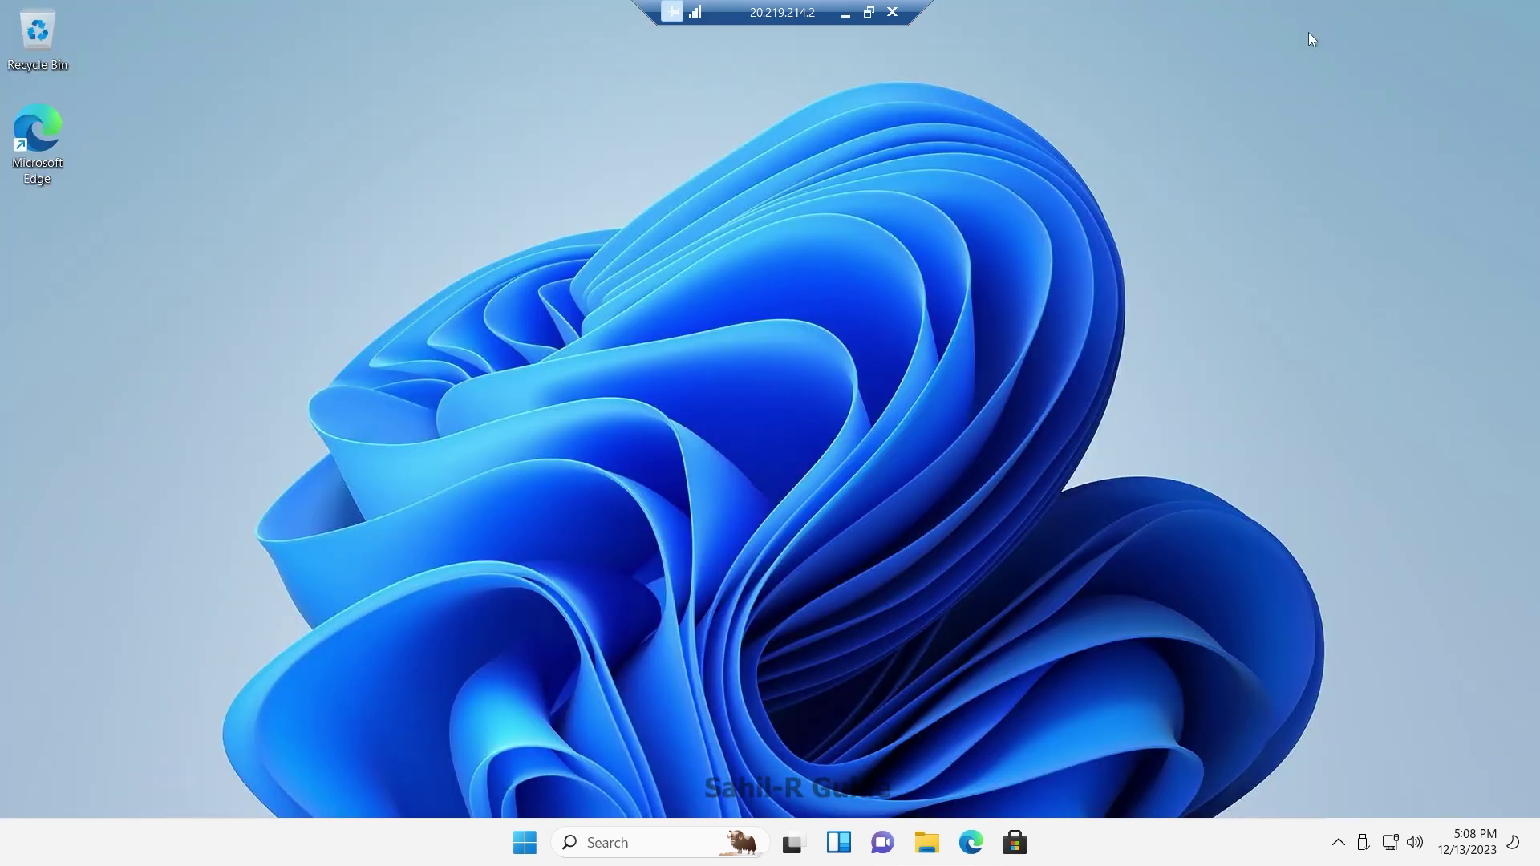
{"action": "left_click", "coordinate": [899, 12]}
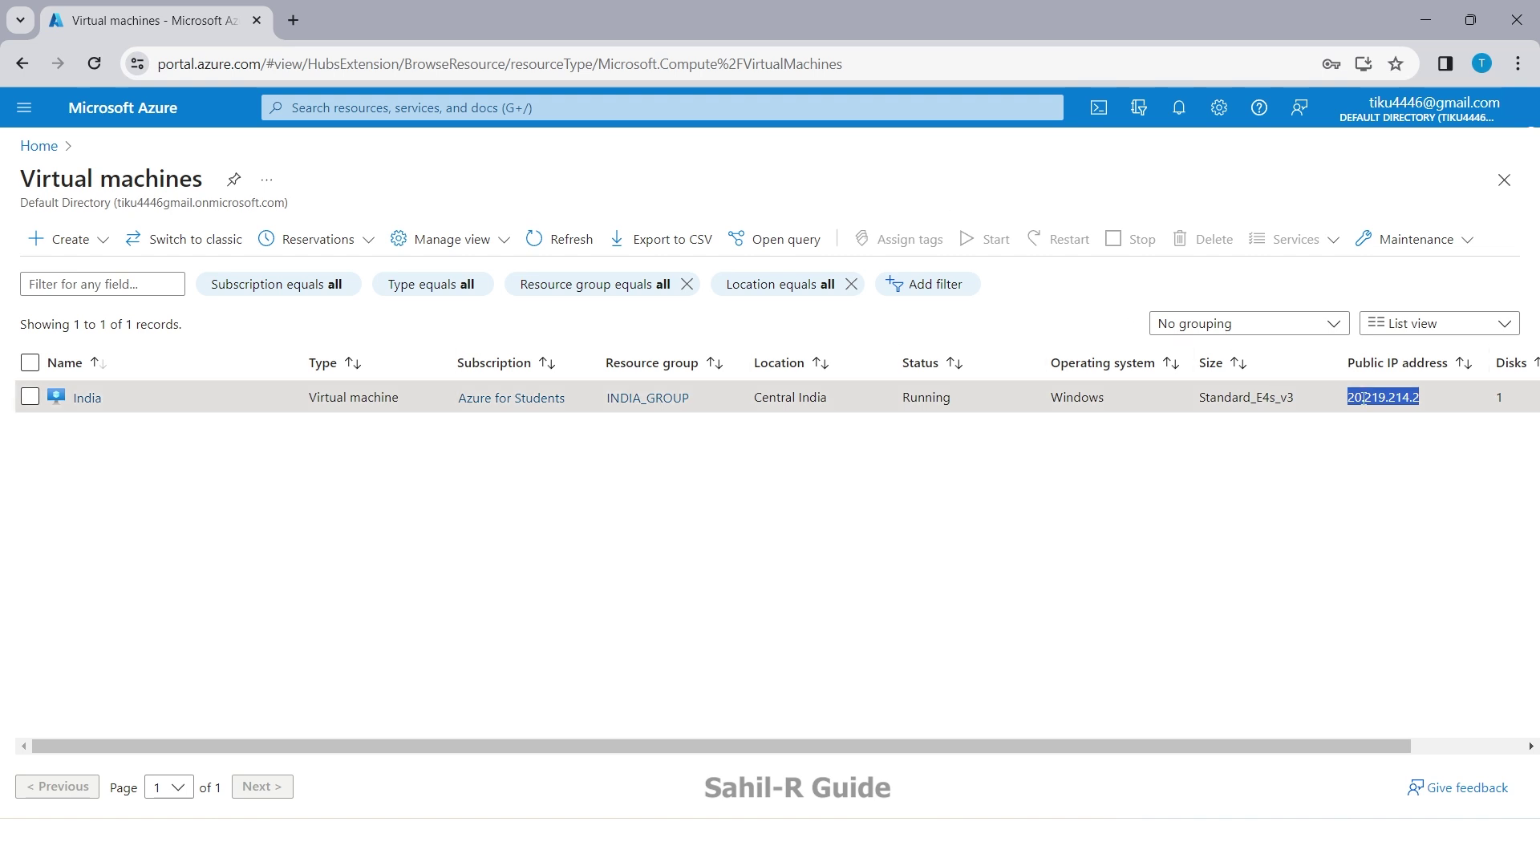
Step: Deselect the public IP, return Home, and open Education to check student credits
{"action": "left_click", "coordinate": [1347, 434]}
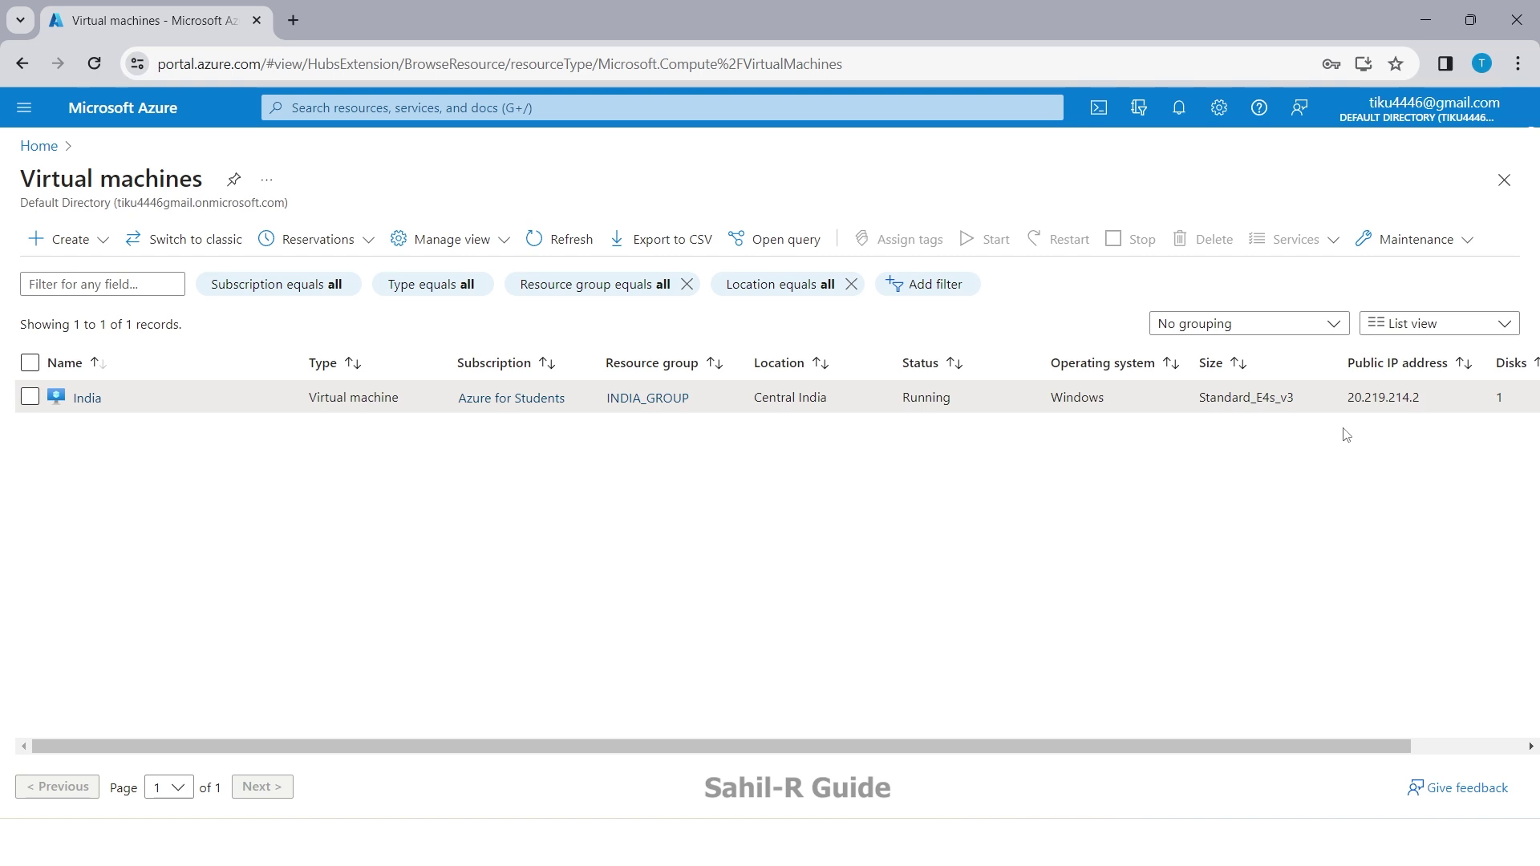
{"action": "left_click", "coordinate": [39, 146]}
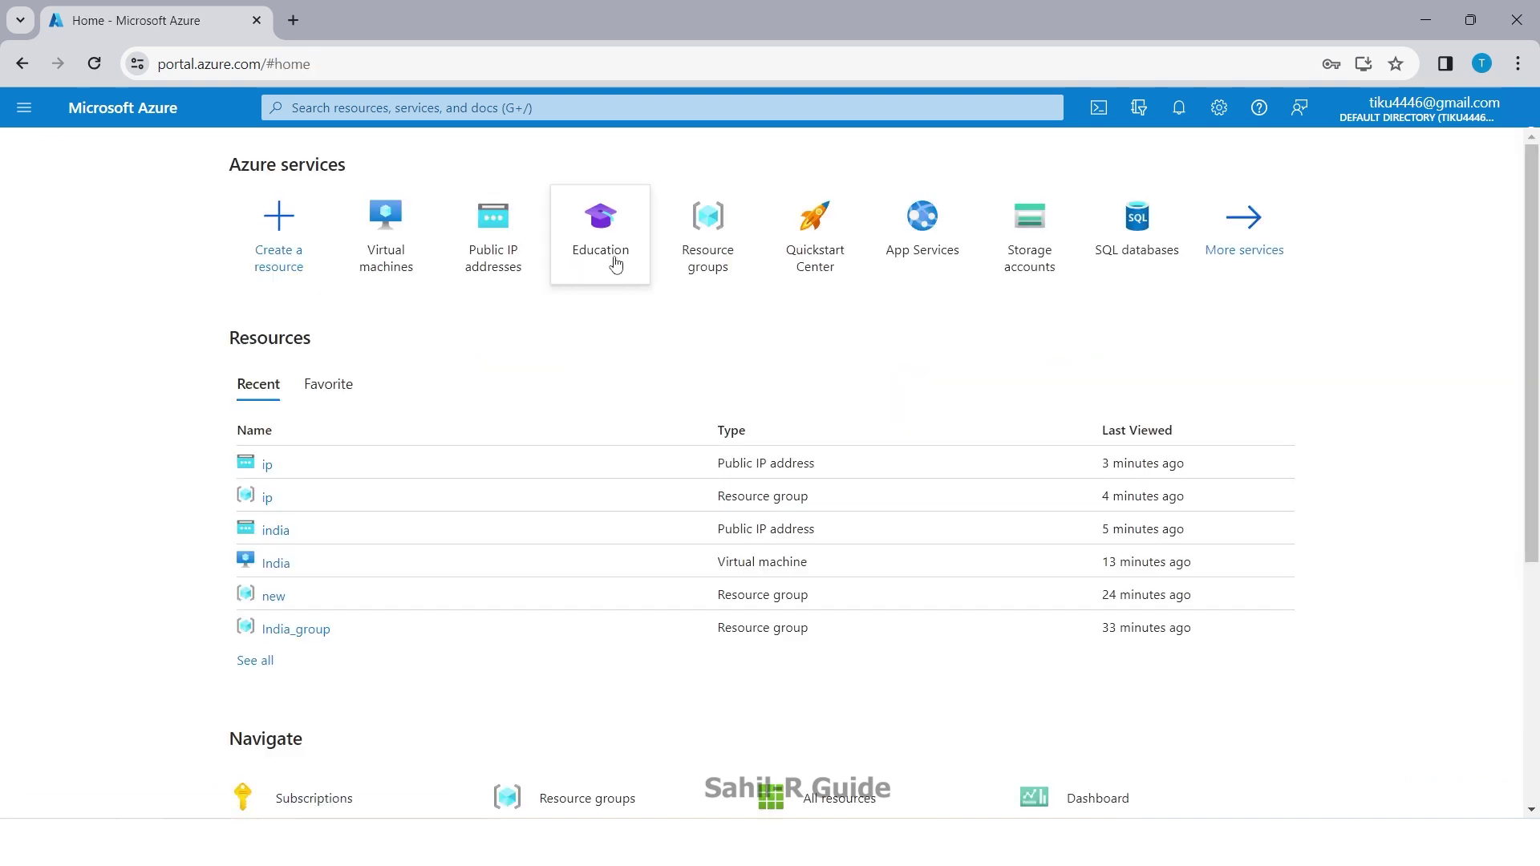
{"action": "left_click", "coordinate": [616, 264]}
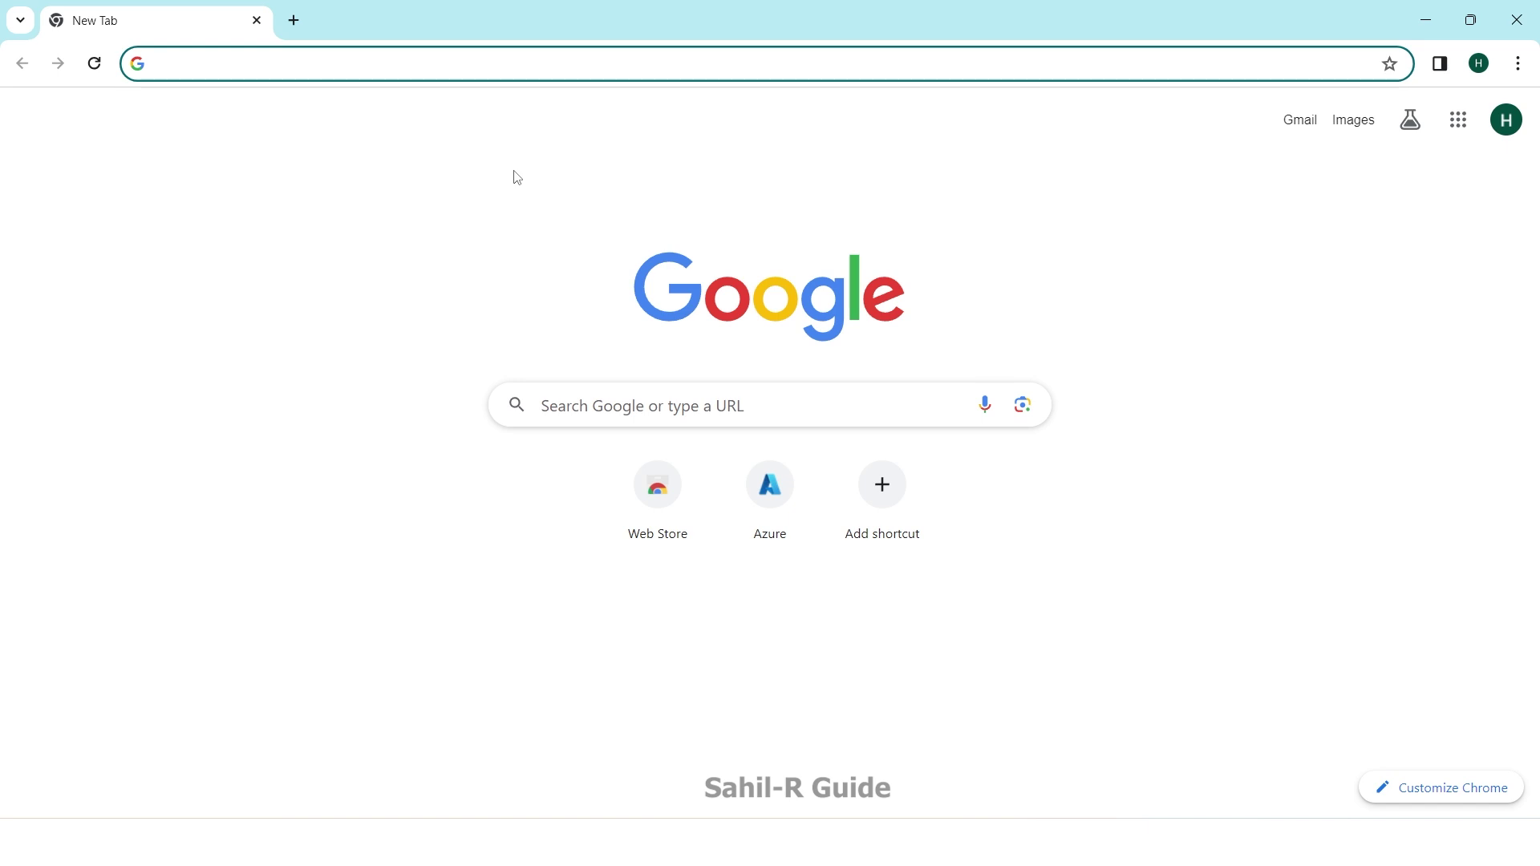
Step: Open the Azure for Students welcome email and search for today's date, Wednesday 13 December 2023
{"action": "left_click", "coordinate": [1292, 128]}
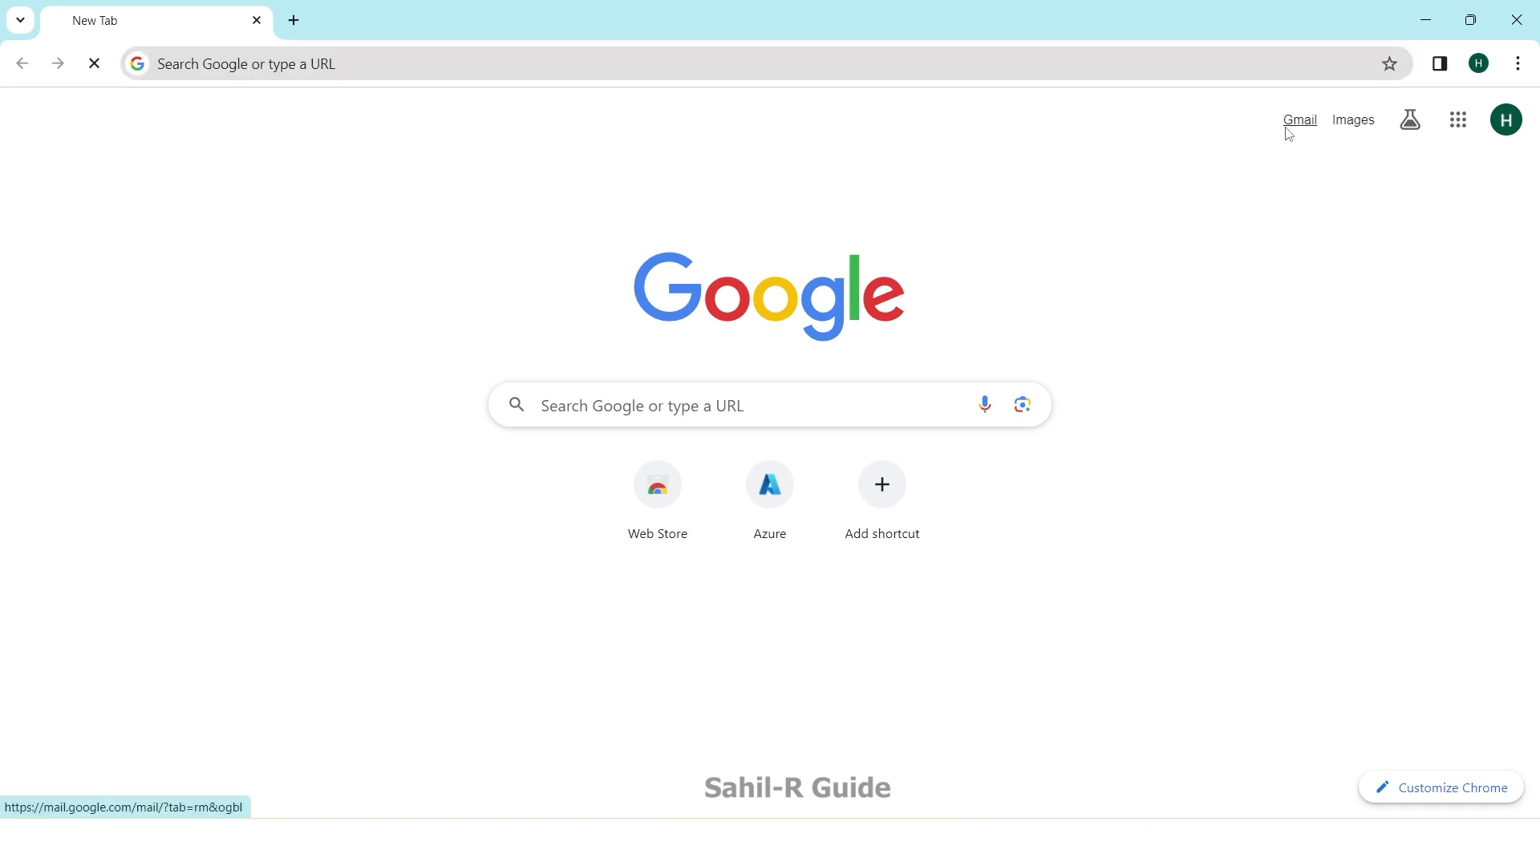
{"action": "left_click", "coordinate": [529, 392]}
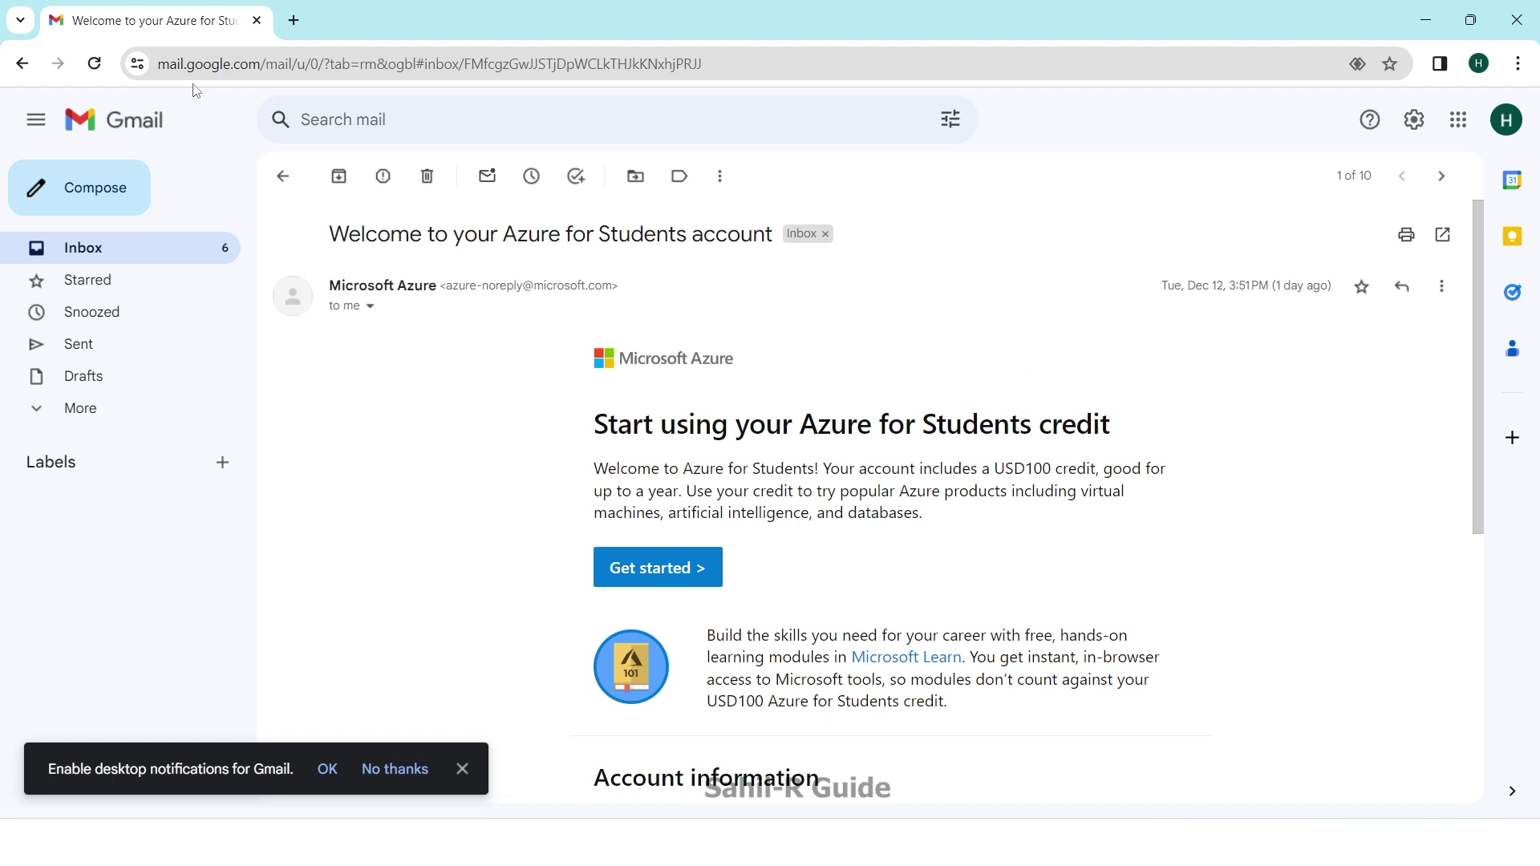
{"action": "left_click", "coordinate": [292, 21]}
{"action": "type", "text": "today date"}
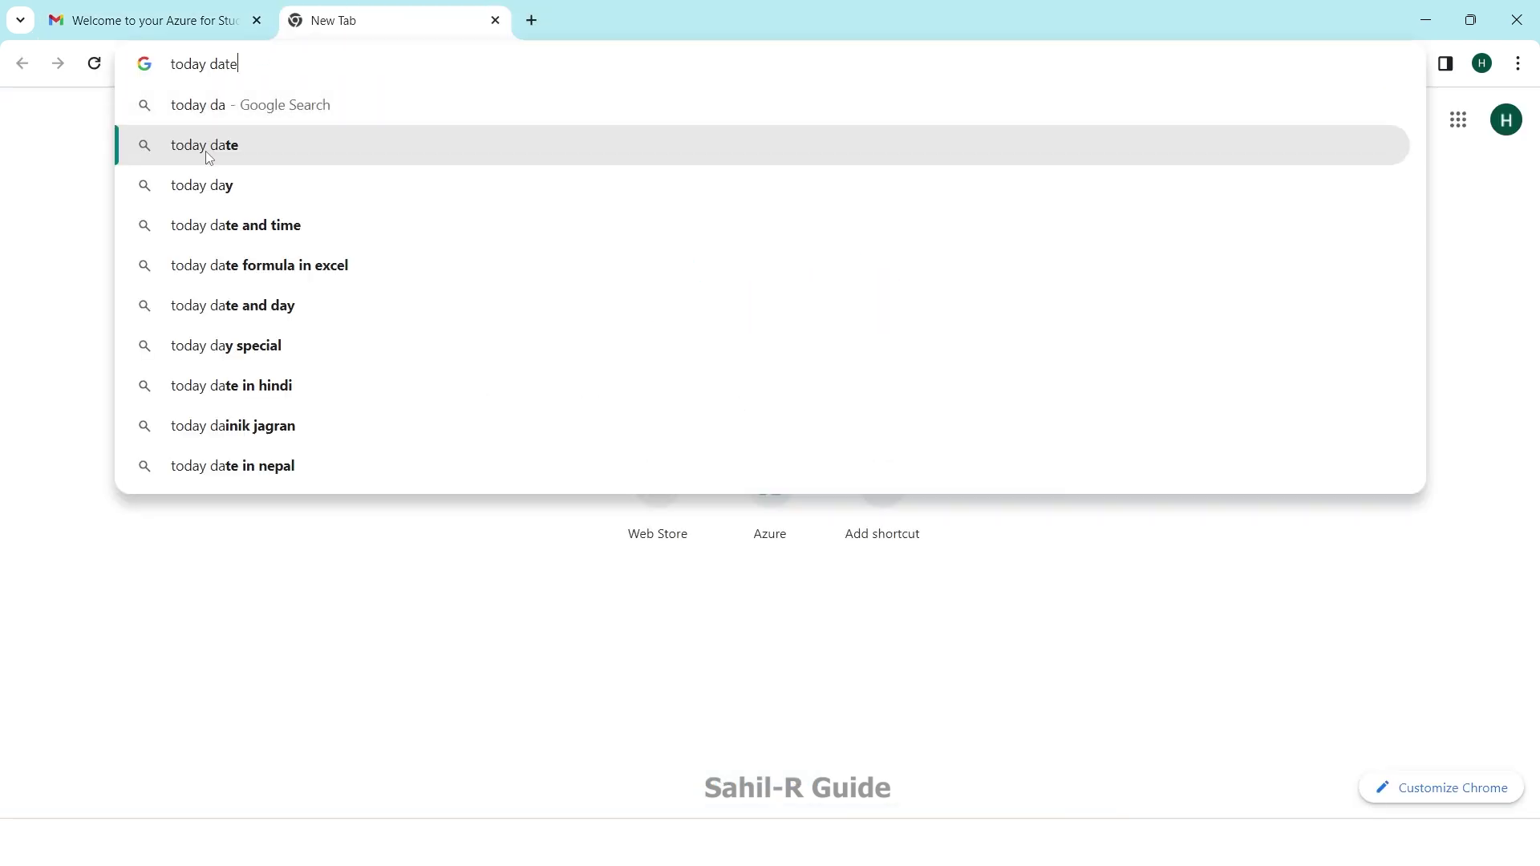
{"action": "left_click", "coordinate": [206, 151]}
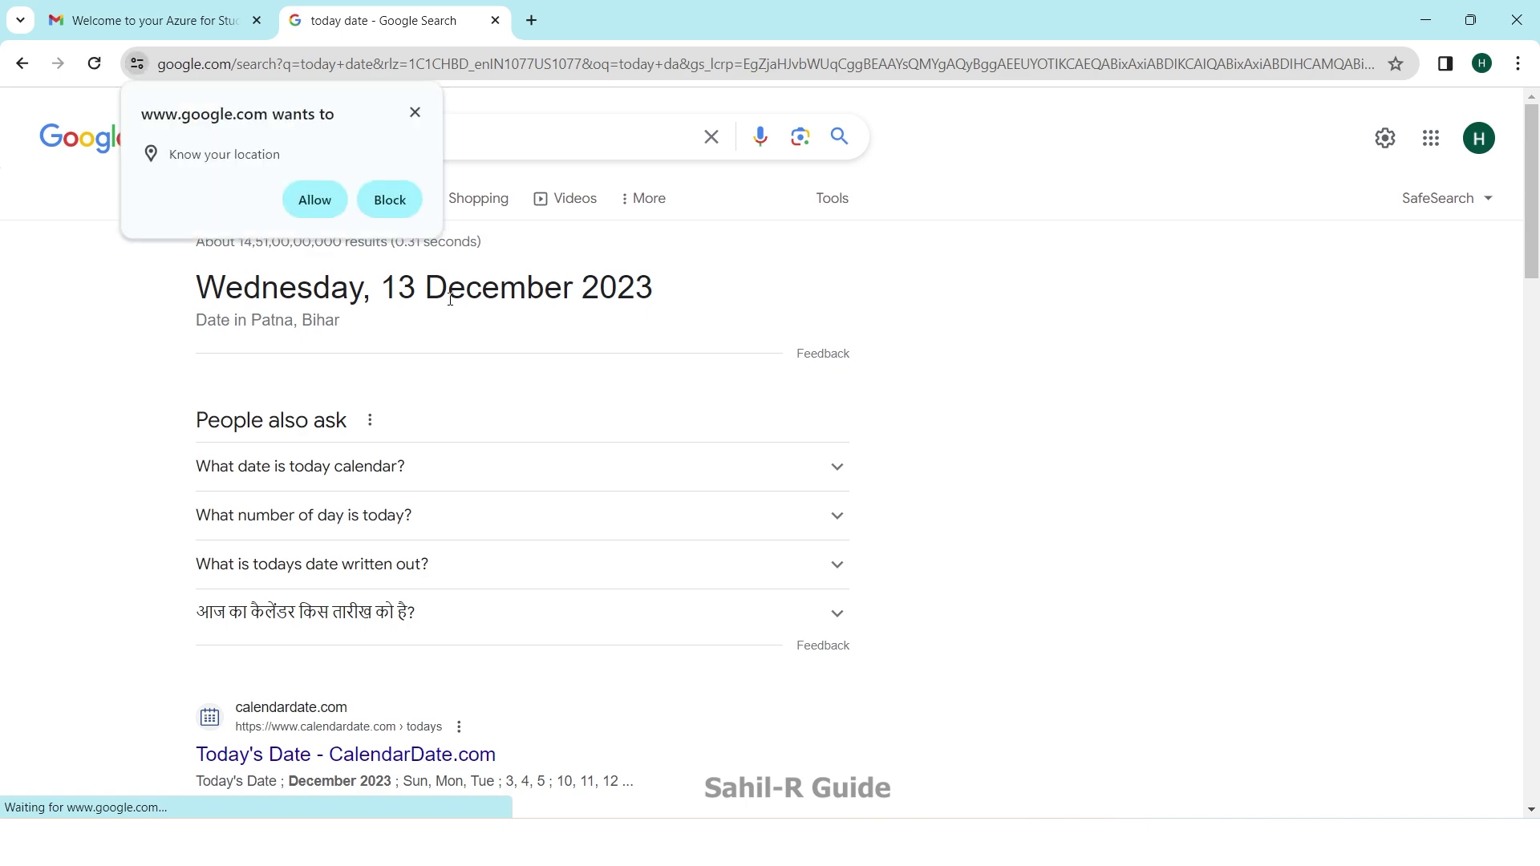
Step: Load the Azure portal home page in another new tab from the Azure shortcut
{"action": "left_click", "coordinate": [153, 20]}
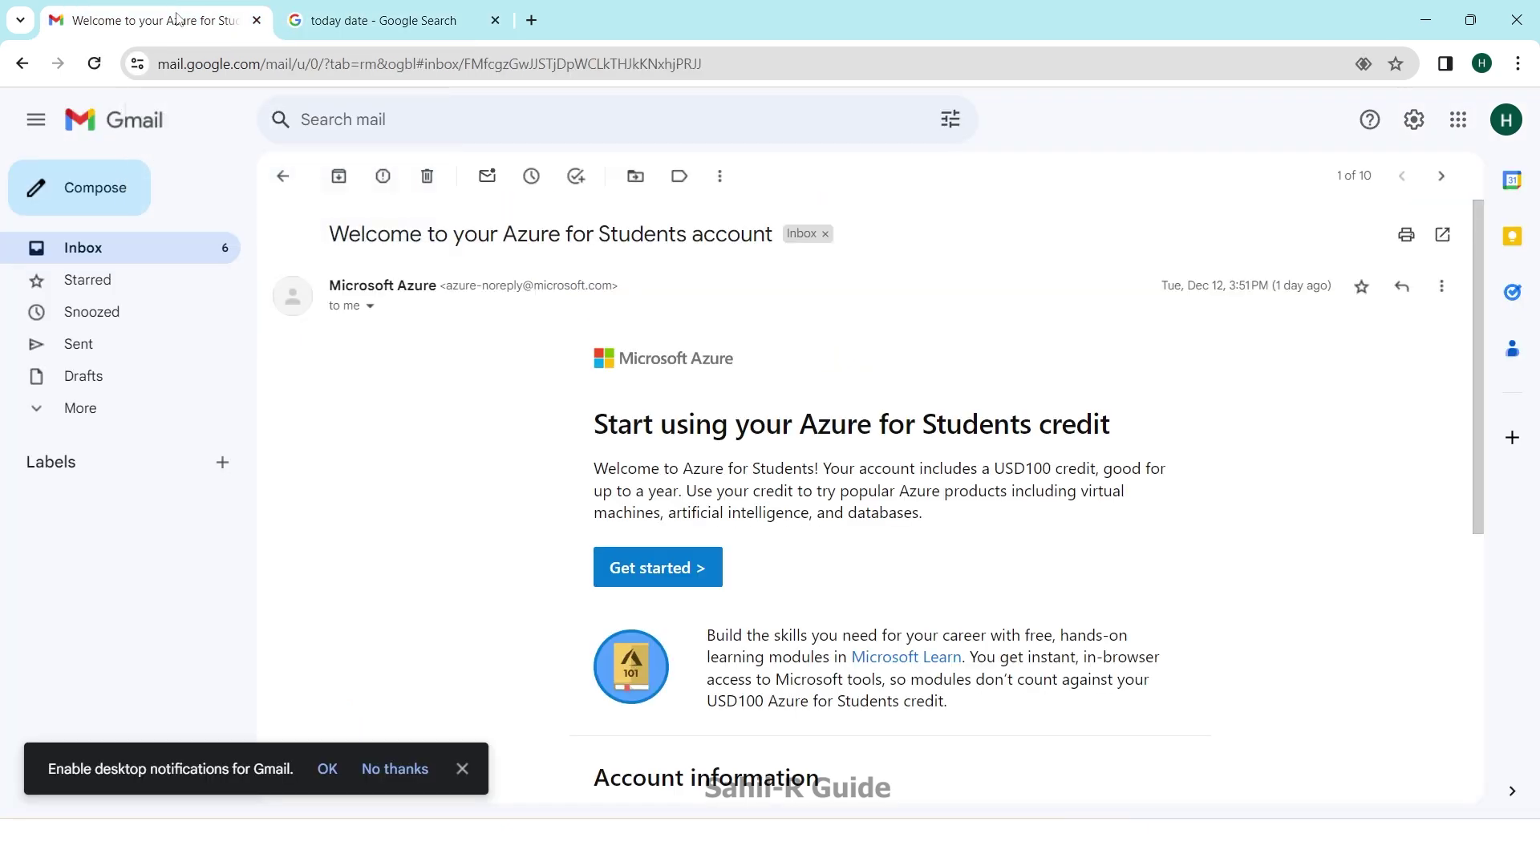
{"action": "left_click", "coordinate": [531, 20]}
{"action": "left_click", "coordinate": [771, 485]}
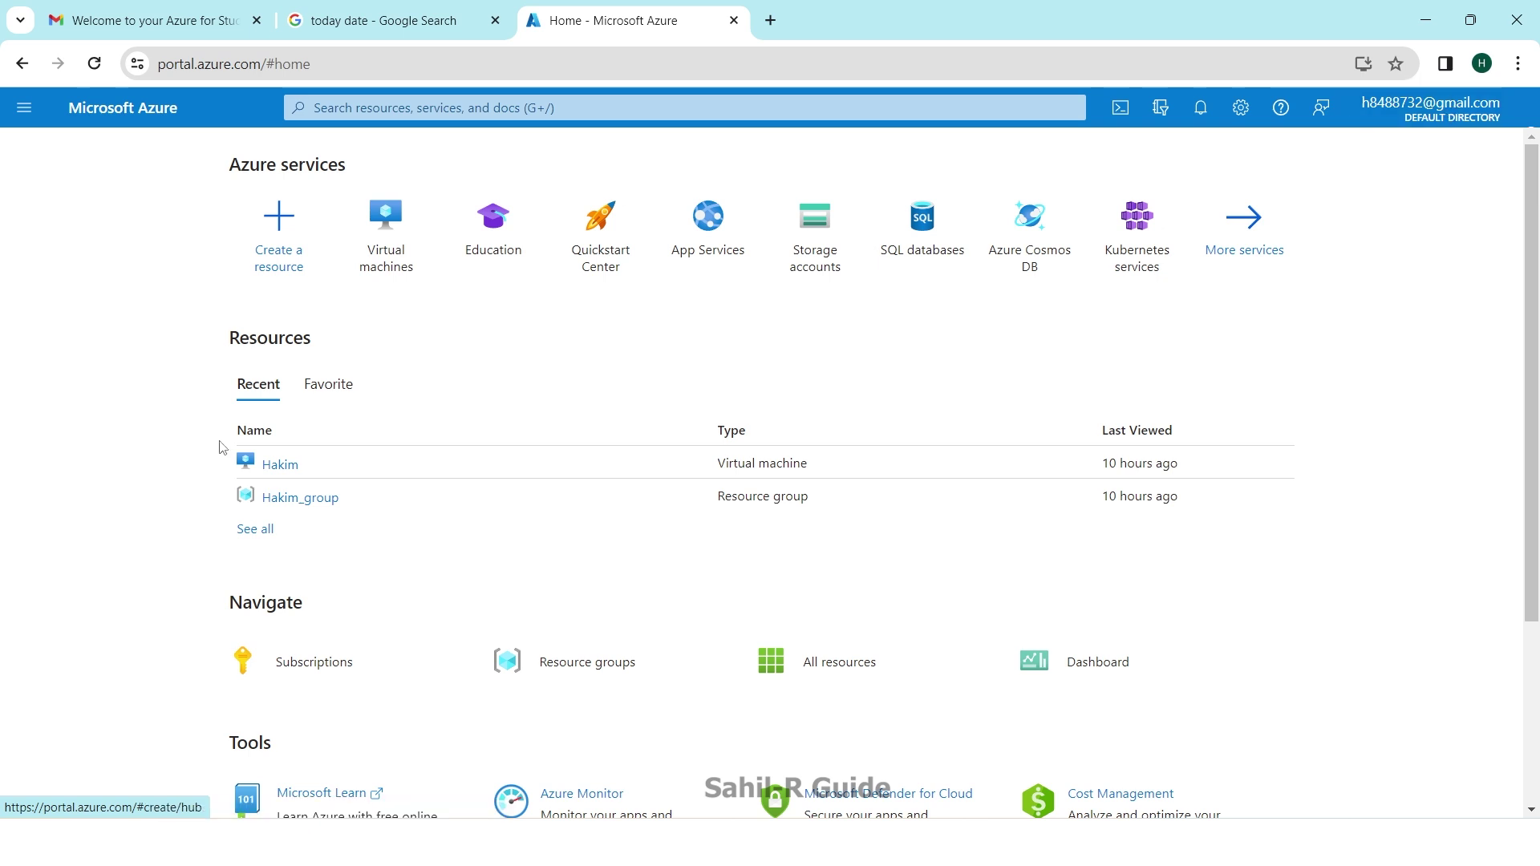
Step: Open the Education overview to see $3 of $100 credits and 245 days left
{"action": "left_click", "coordinate": [483, 258]}
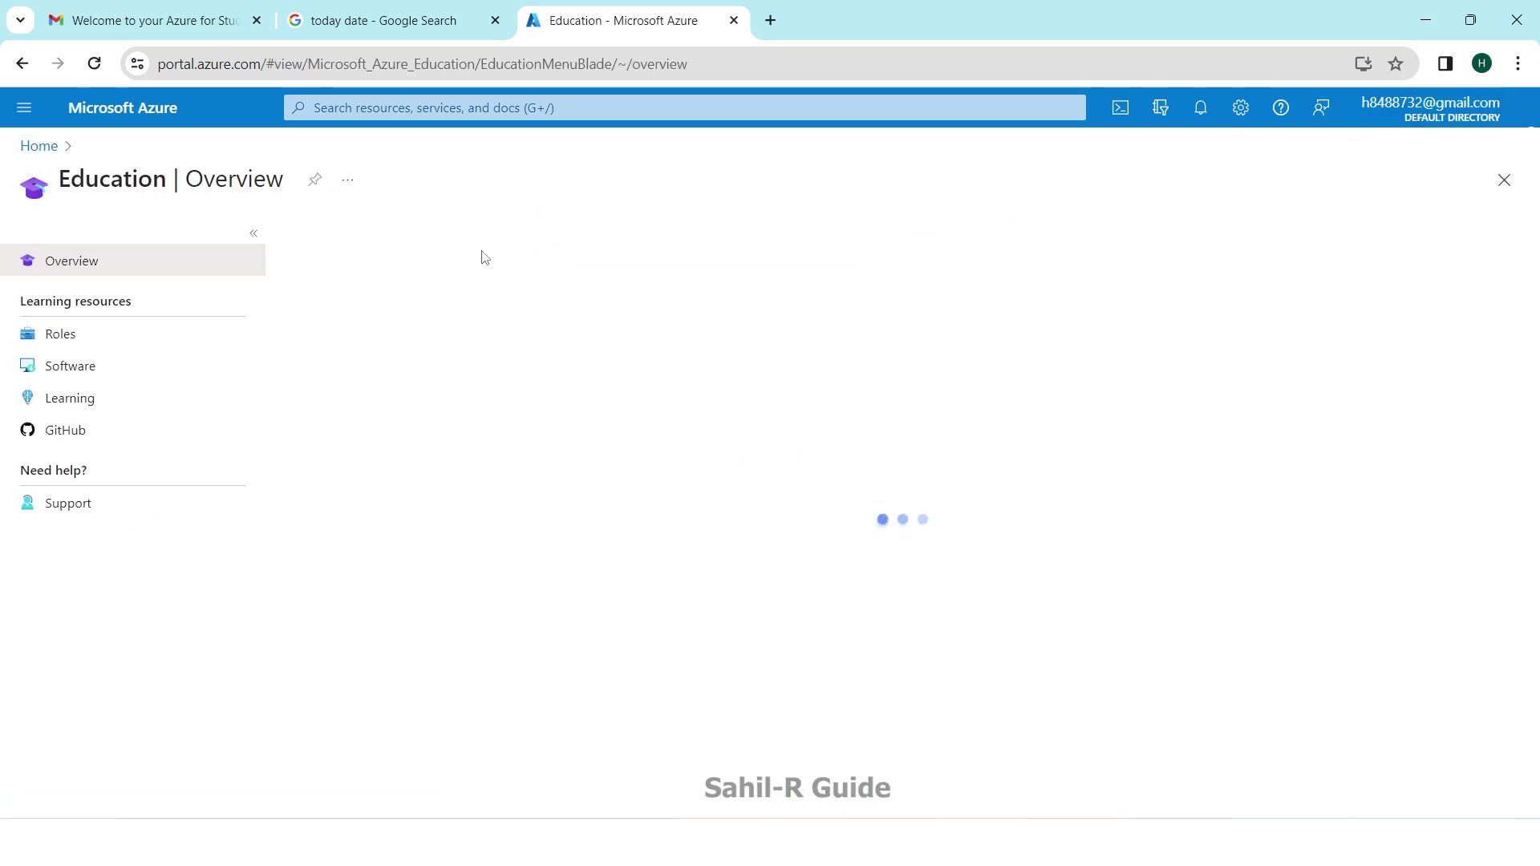